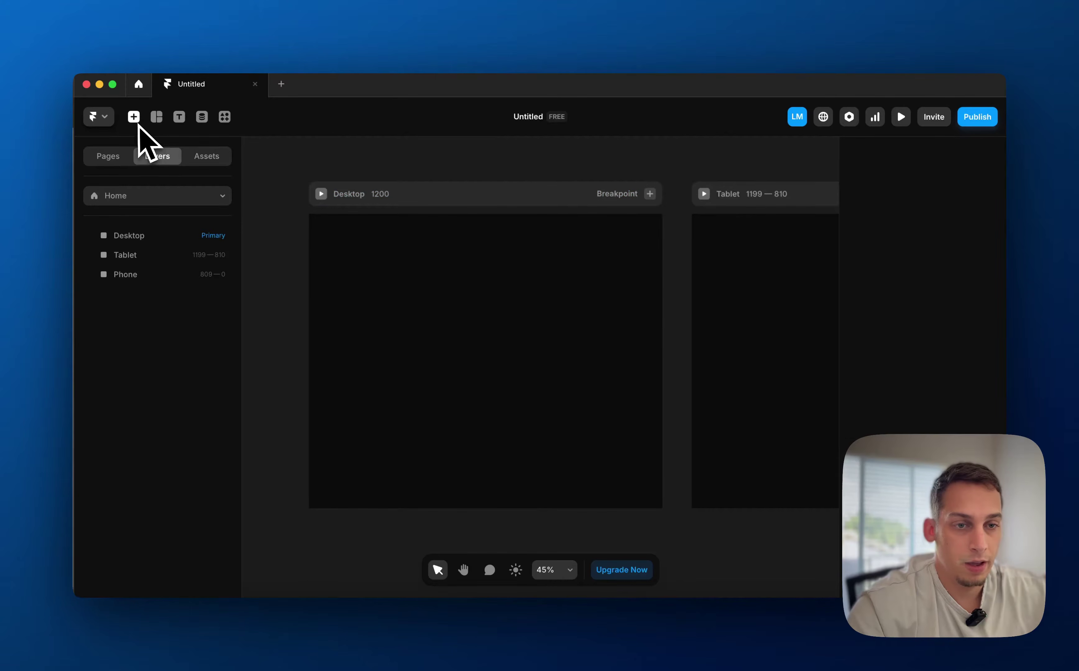
# Select the Desktop breakpoint frame on the canvas
pyautogui.click(485, 323)
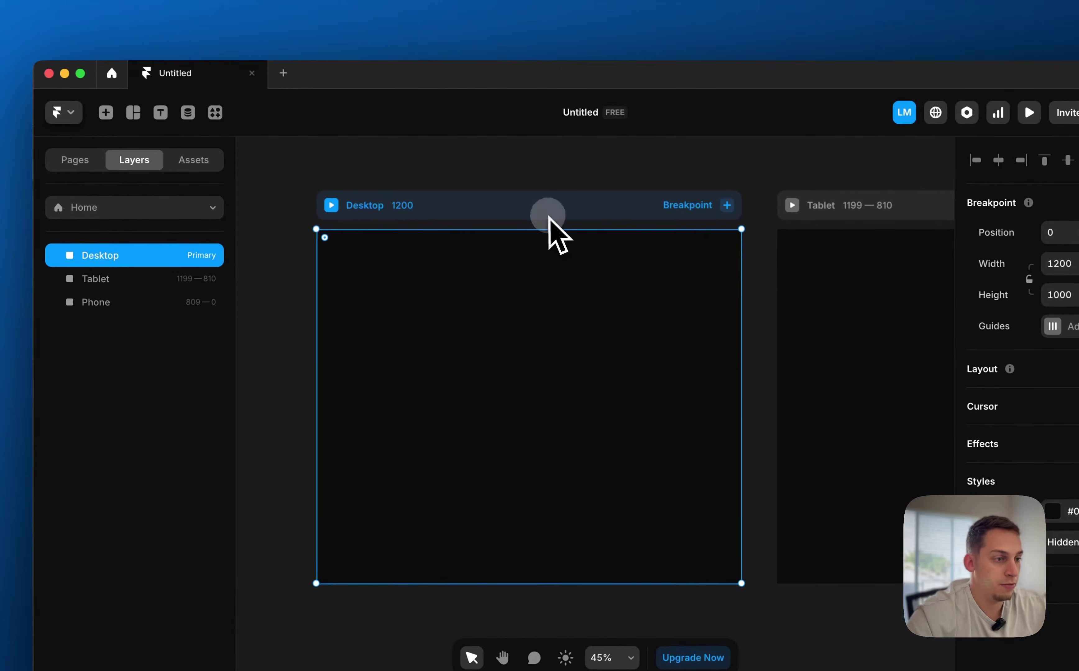
pyautogui.click(511, 136)
pyautogui.click(518, 204)
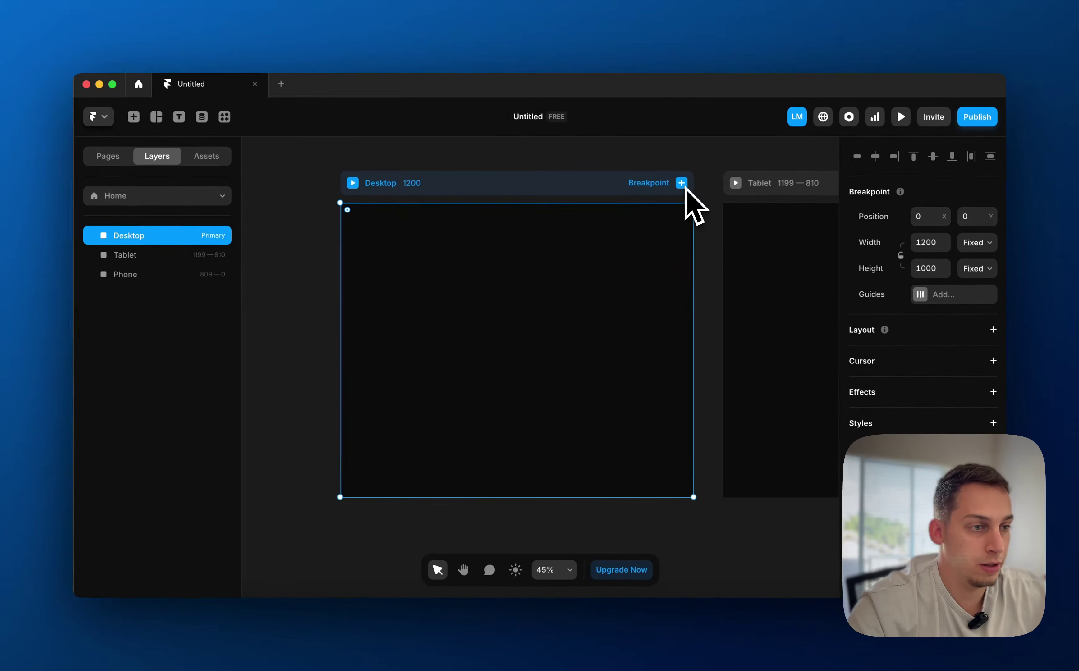
pyautogui.hscroll(8, 620, 276)
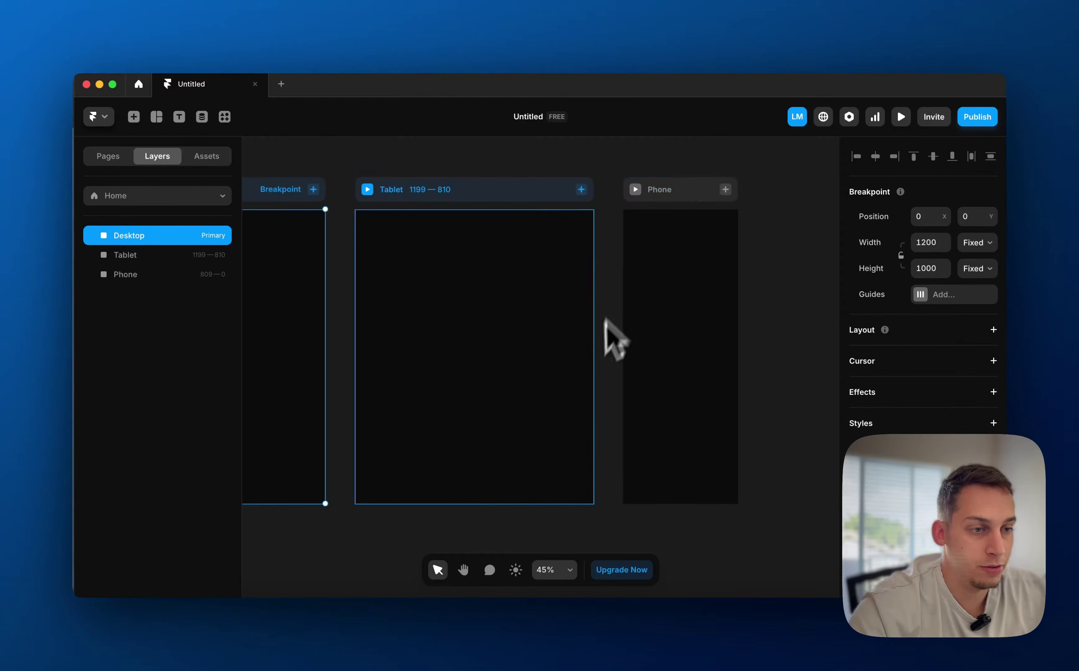
pyautogui.hscroll(-9, 591, 361)
pyautogui.click(450, 148)
pyautogui.click(455, 192)
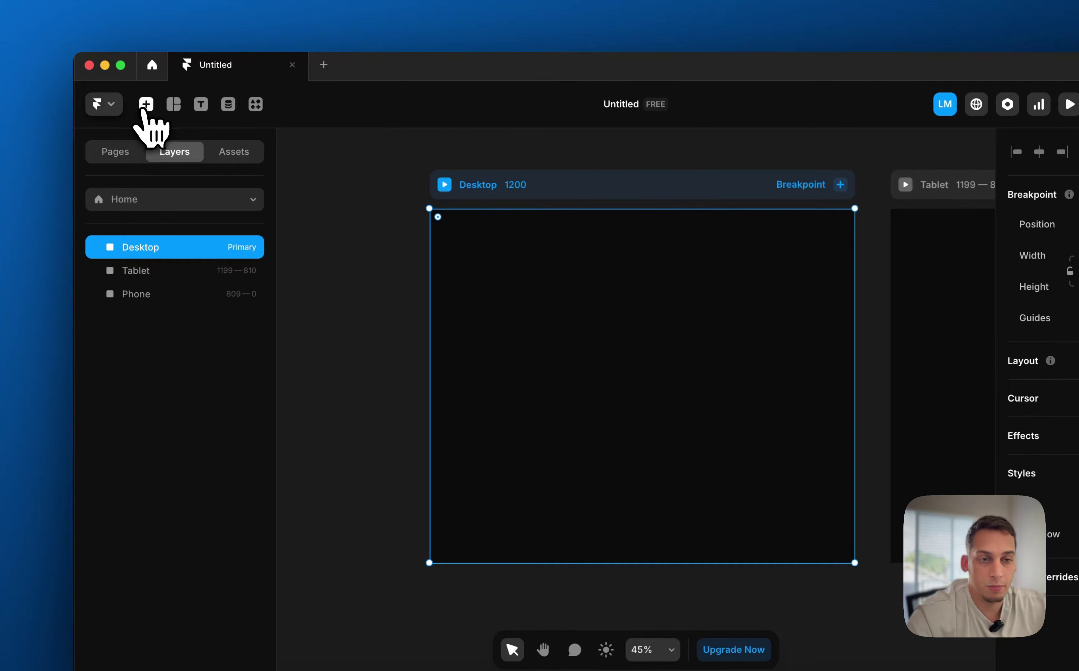
# Search the Insert panel for 'for' and drag Form Builder onto the Desktop page
pyautogui.click(146, 105)
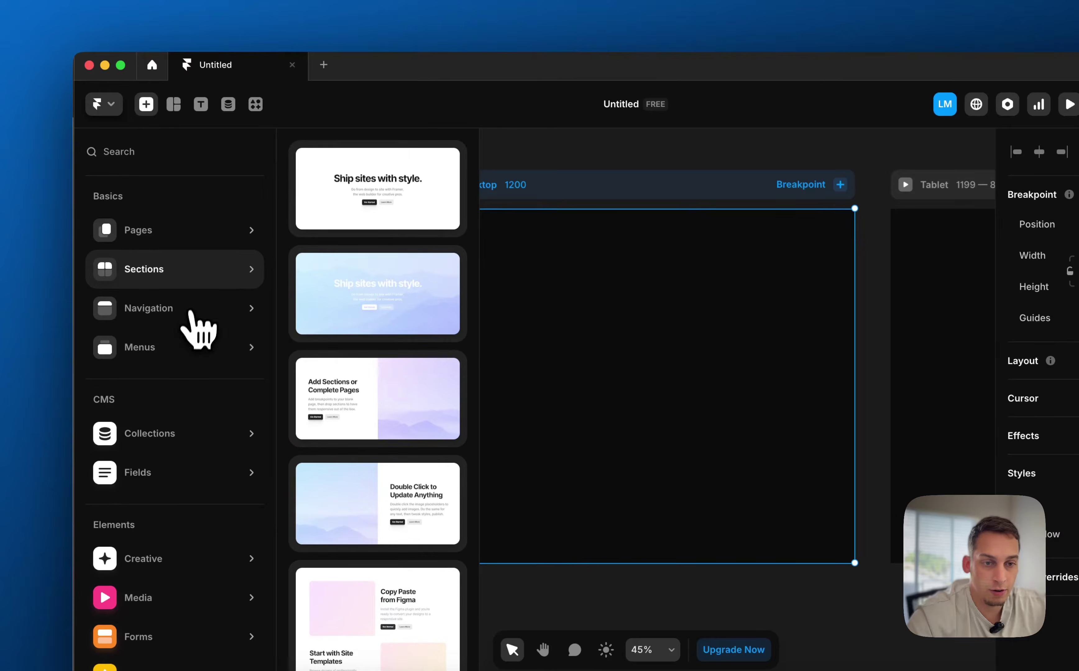
pyautogui.write('form')
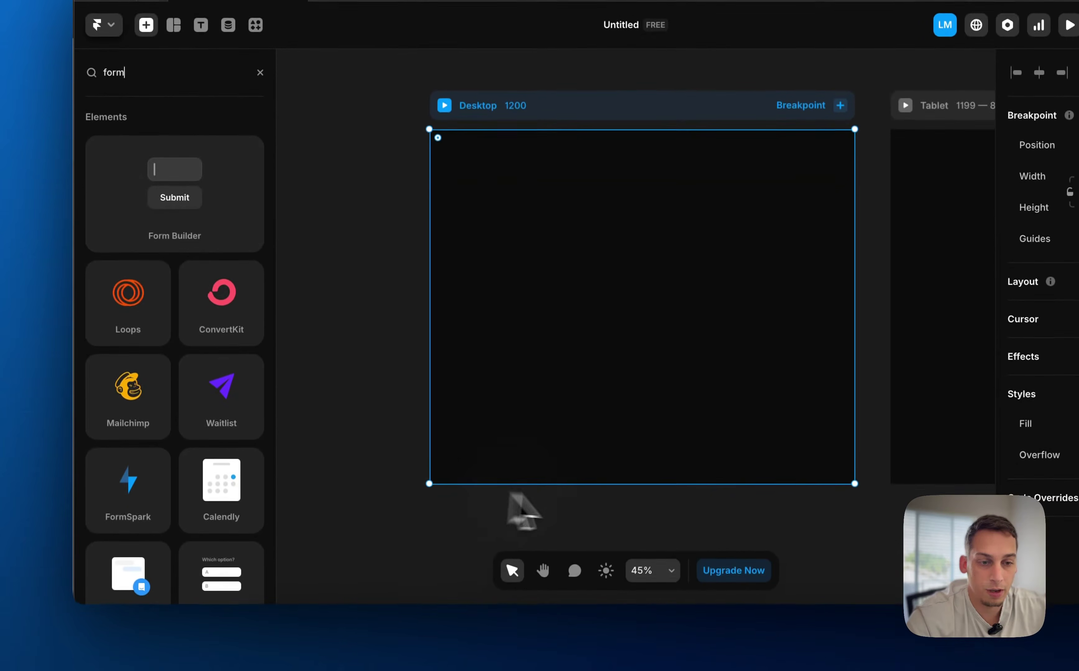
pyautogui.scroll(-5, 230, 482)
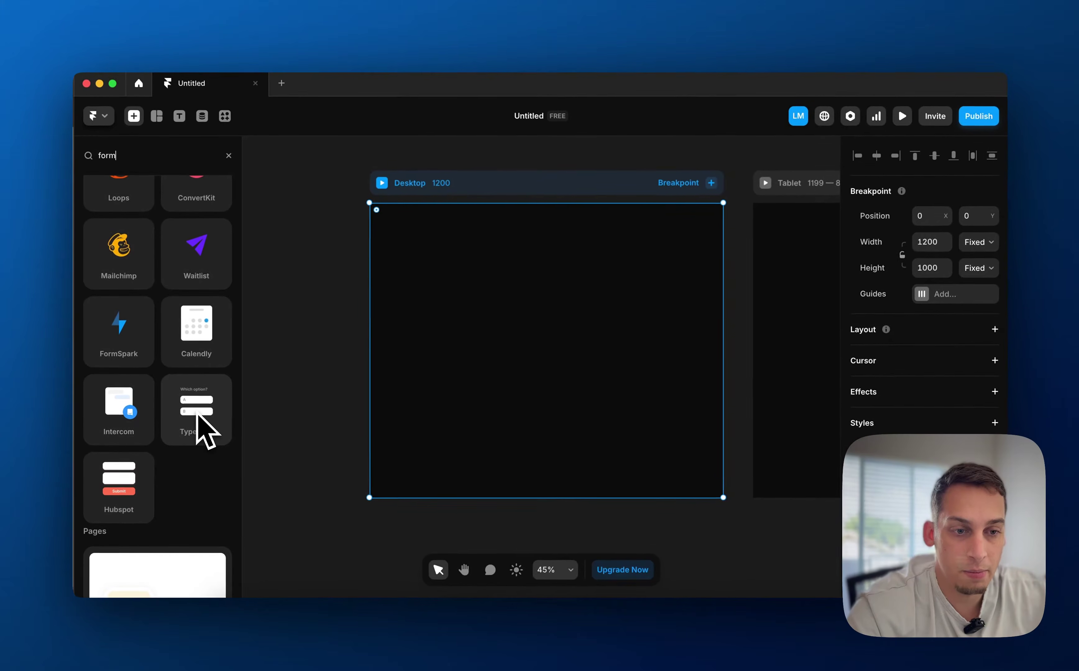
pyautogui.scroll(3, 214, 382)
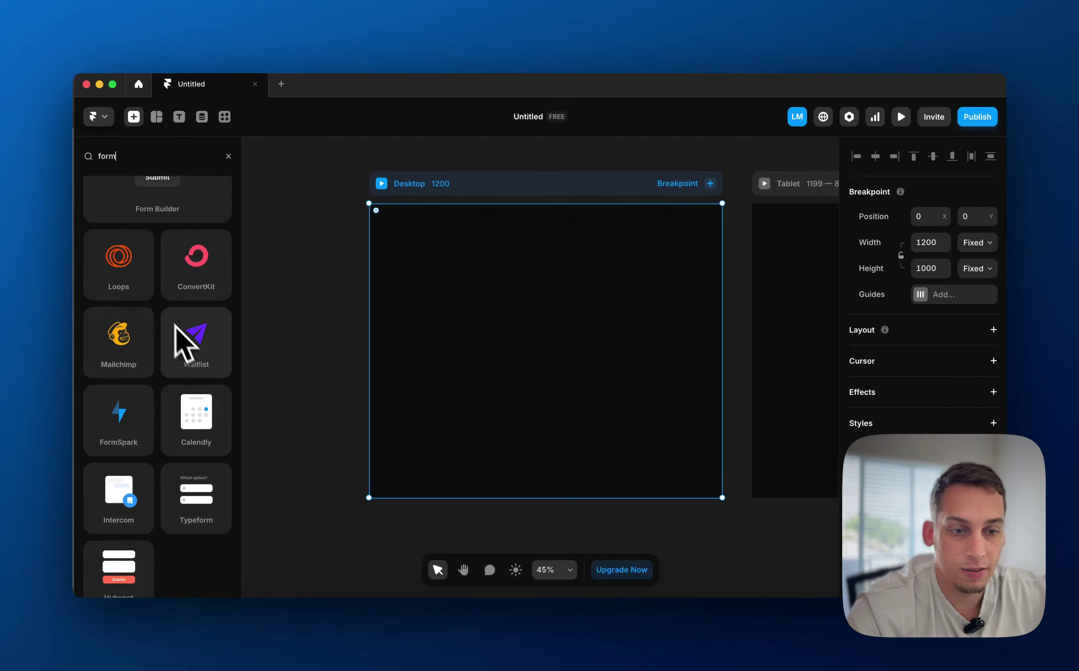
pyautogui.scroll(-6, 164, 325)
pyautogui.scroll(8, 164, 325)
pyautogui.moveTo(132, 275); pyautogui.dragTo(533, 349)
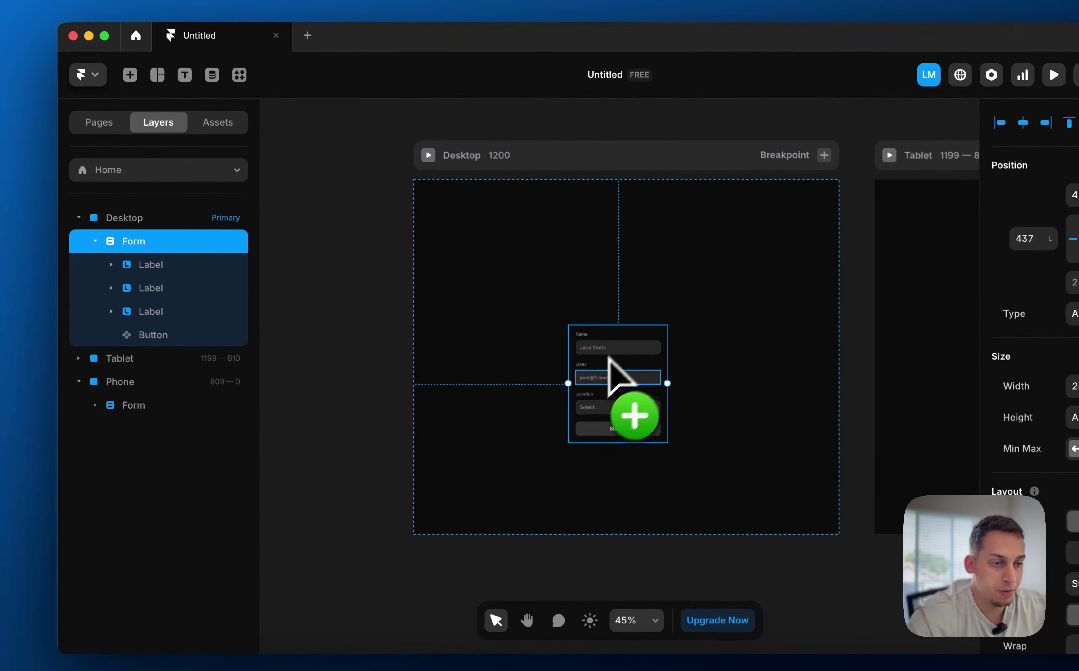
# Undo a stray move of the Name input, then drag the form left to position 171
pyautogui.click(96, 241)
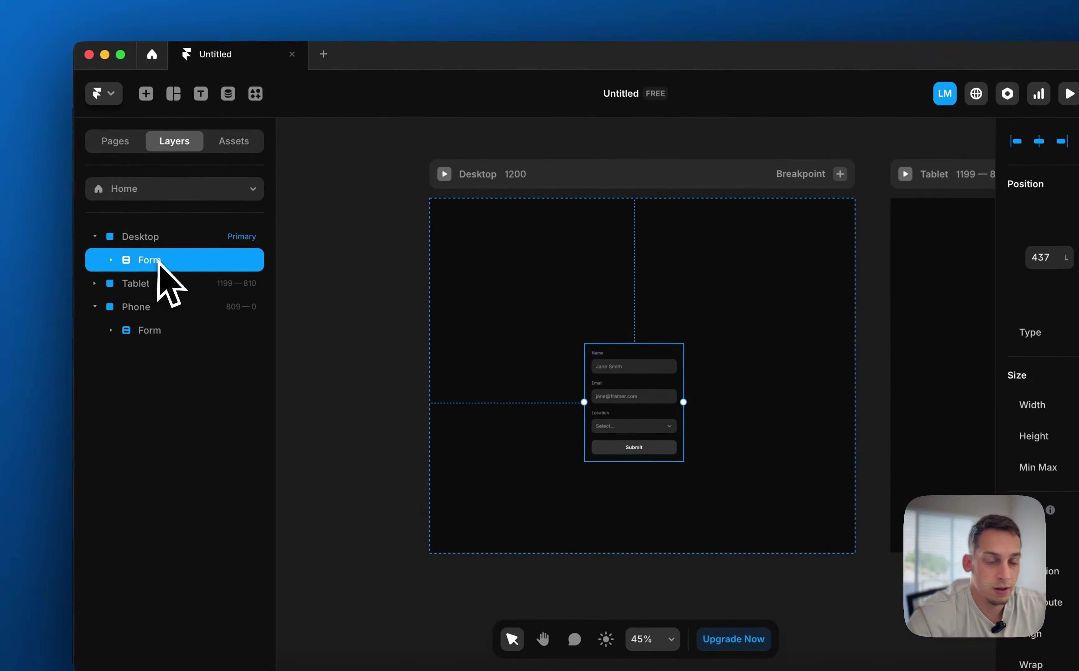
pyautogui.hscroll(6, 433, 263)
pyautogui.scroll(-2, 448, 264)
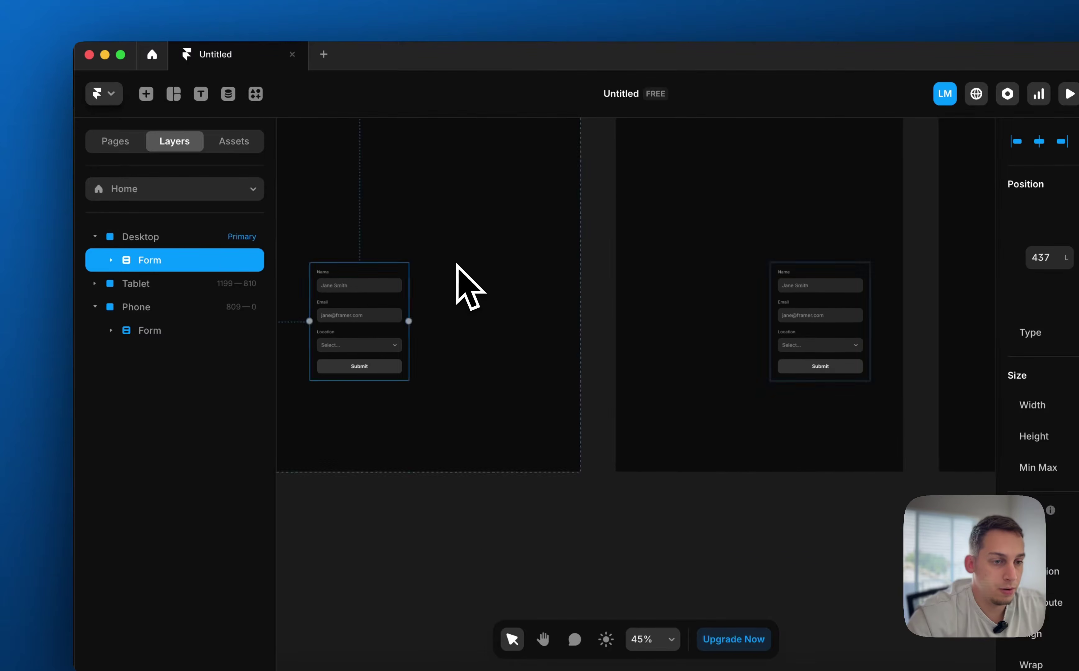
pyautogui.hscroll(-4, 466, 271)
pyautogui.moveTo(517, 319); pyautogui.dragTo(516, 301)
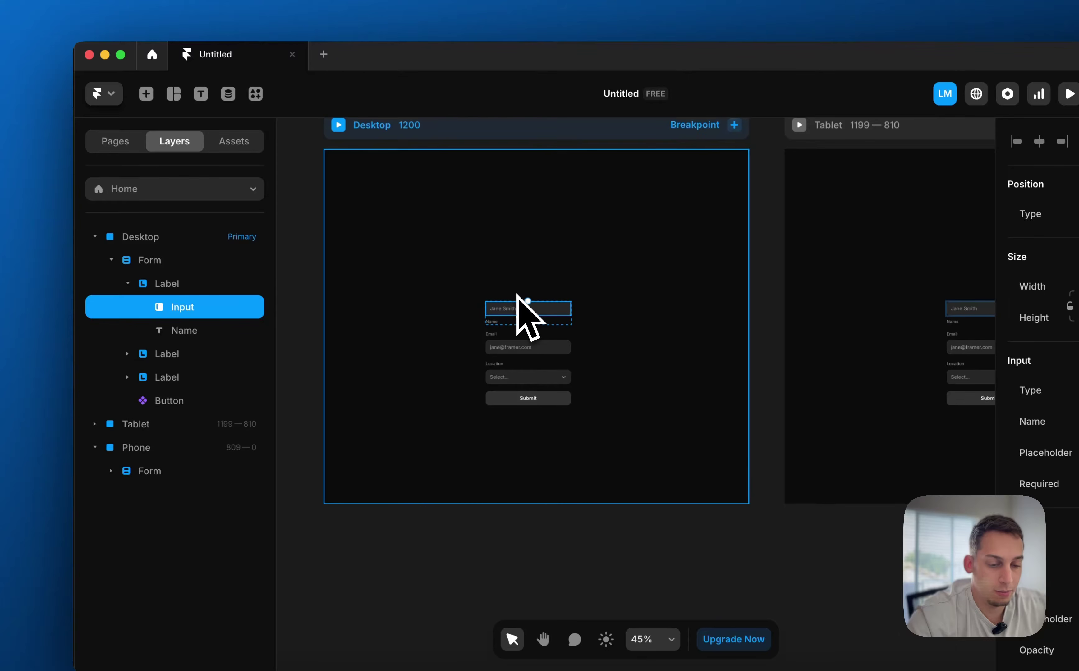
pyautogui.press('super+z')
pyautogui.press('super+z')
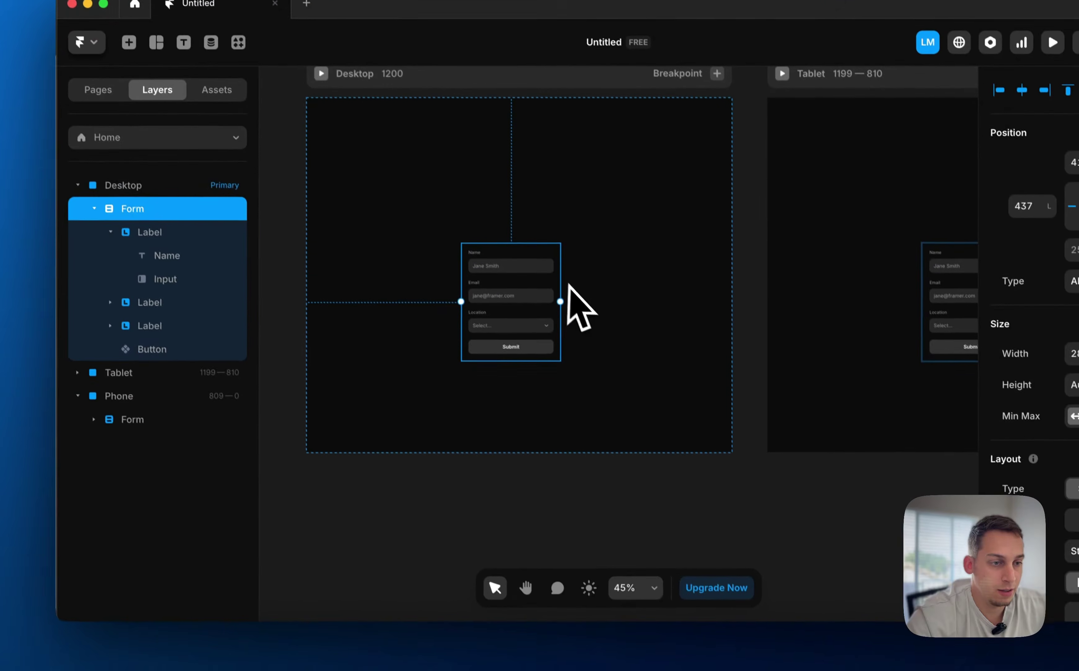
pyautogui.moveTo(539, 241); pyautogui.dragTo(451, 258)
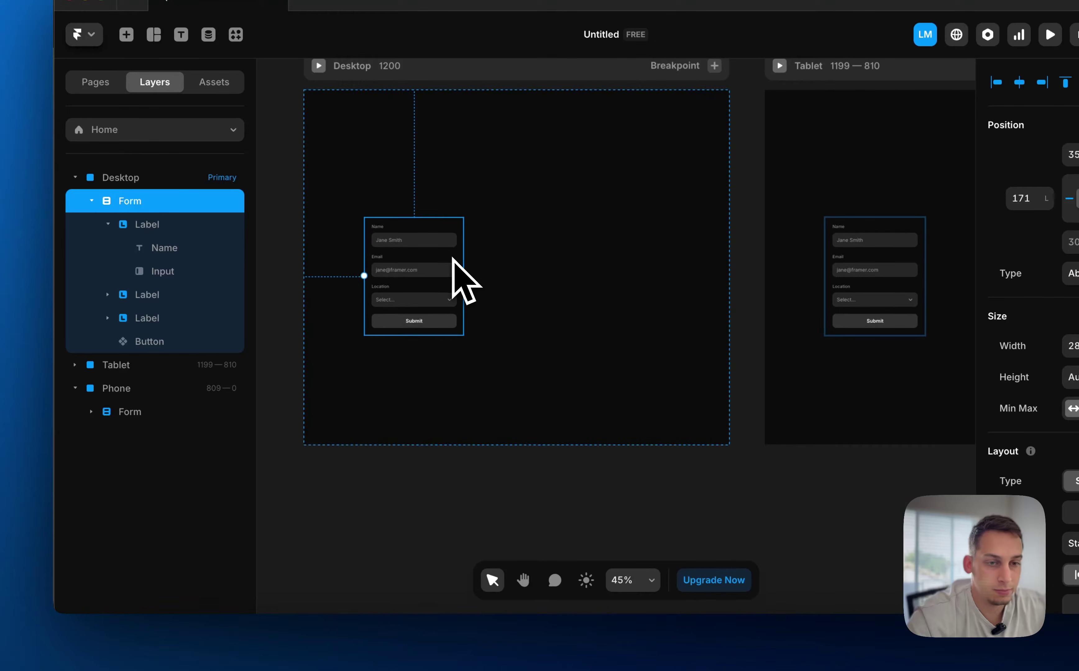
# Wrap the form in a stack and set the Desktop page height to Fit Content
pyautogui.rightClick(459, 276)
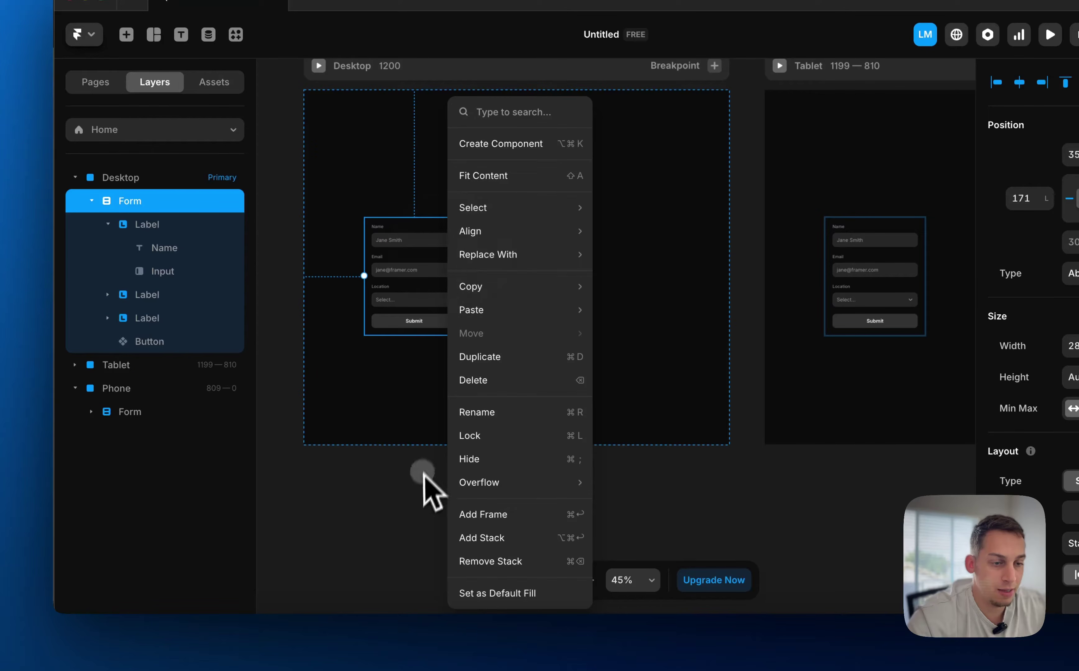
pyautogui.click(506, 537)
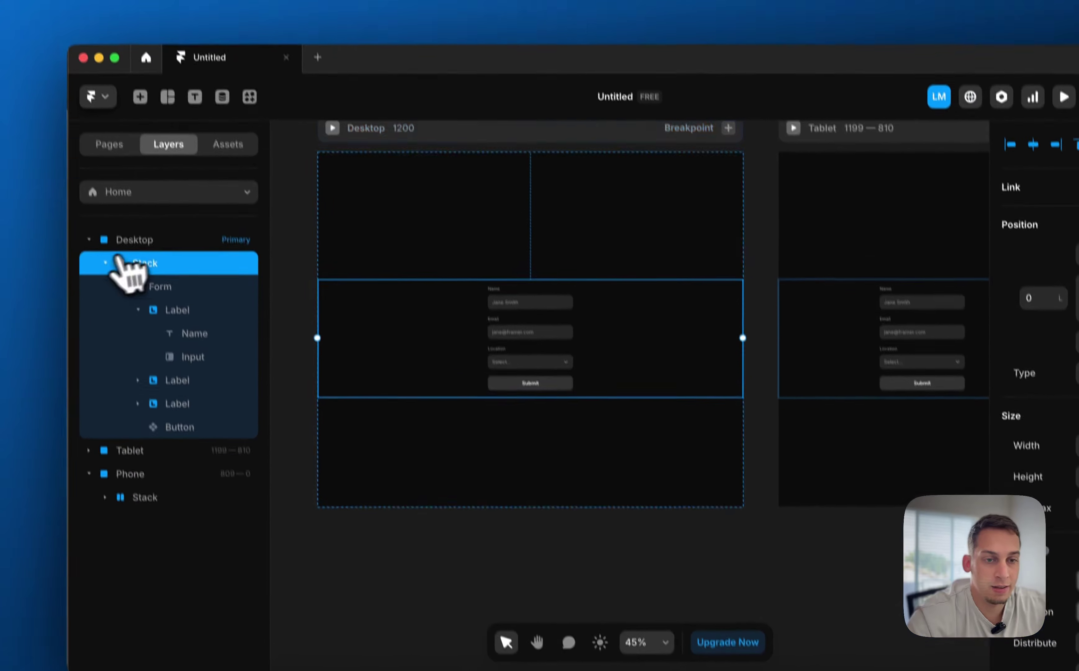
pyautogui.click(105, 261)
pyautogui.click(465, 154)
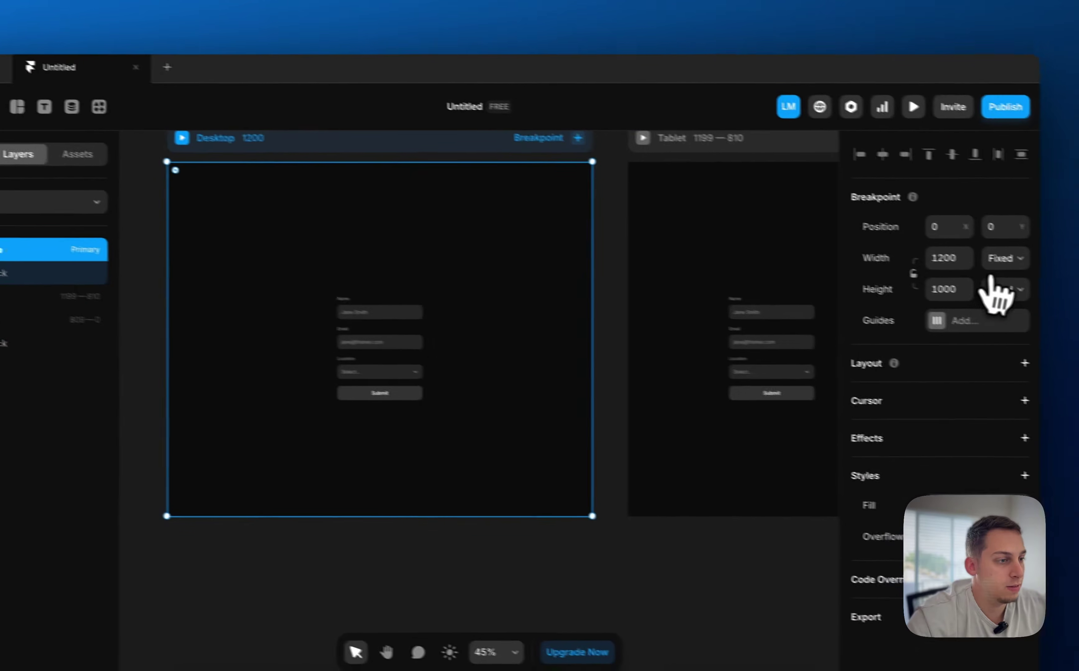
pyautogui.click(1004, 290)
pyautogui.click(994, 341)
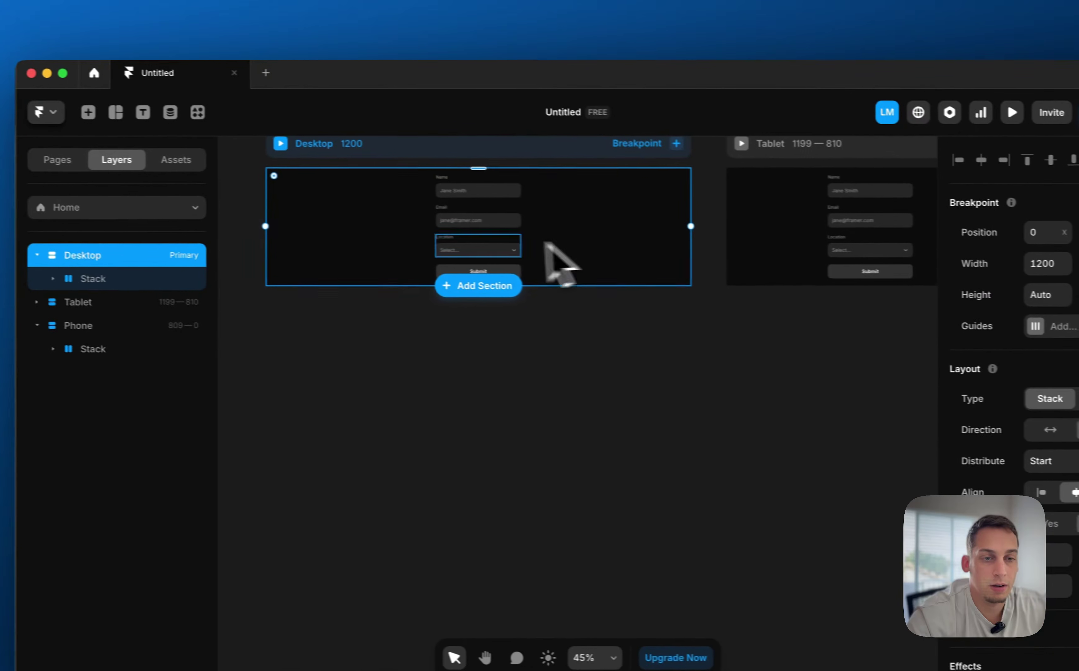
# Give the stack per-side padding with 60 at the top
pyautogui.click(95, 279)
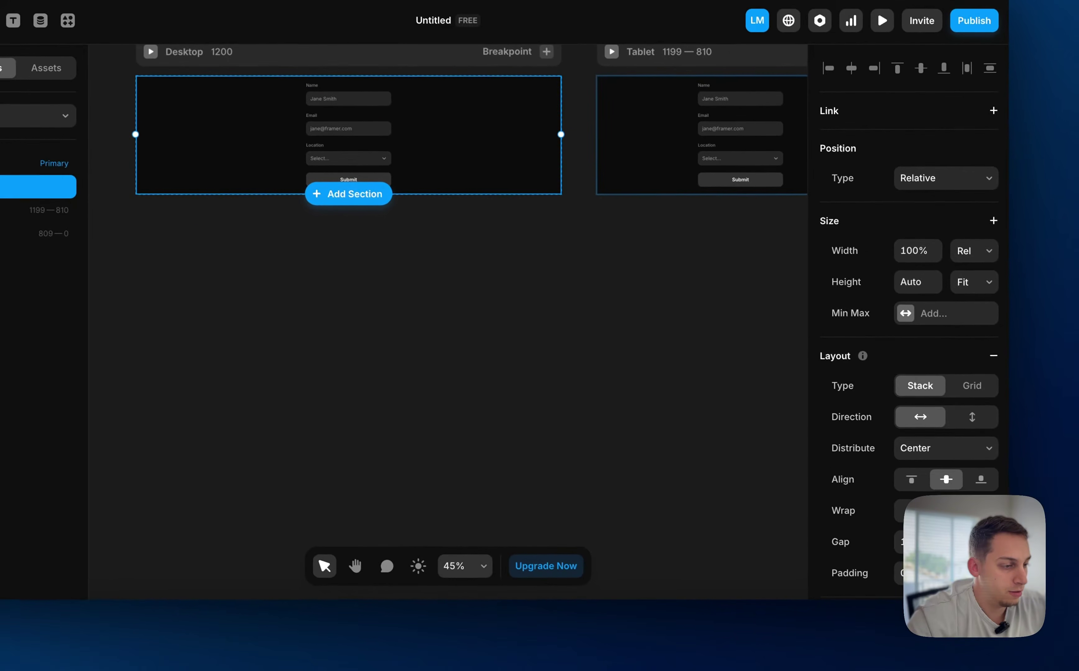
pyautogui.click(986, 573)
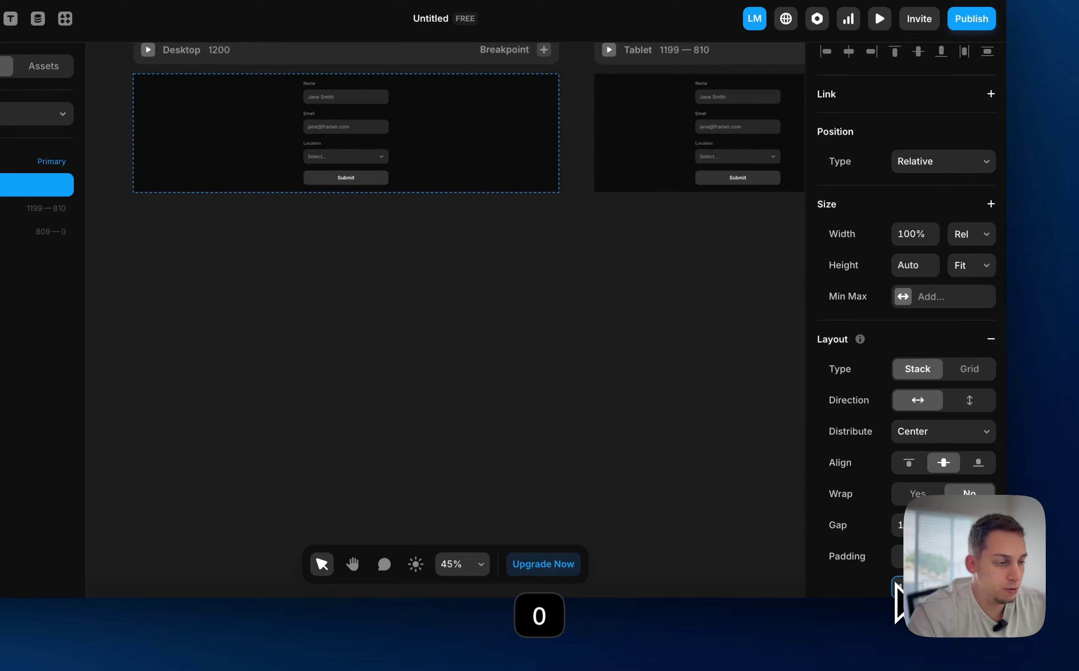
pyautogui.scroll(-2, 890, 559)
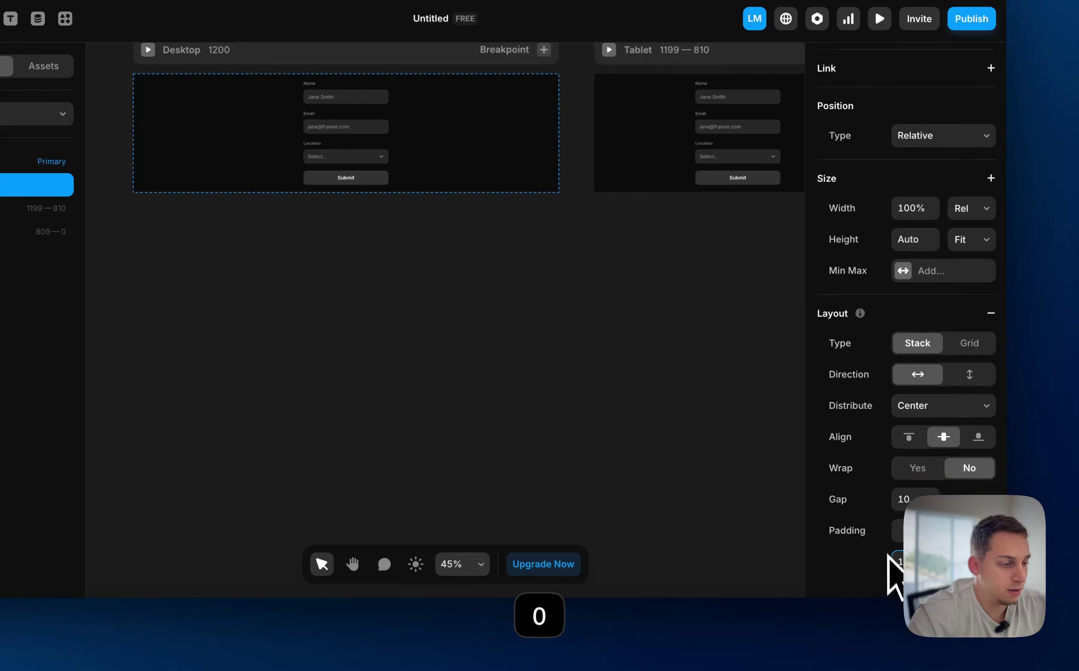
pyautogui.click(957, 541)
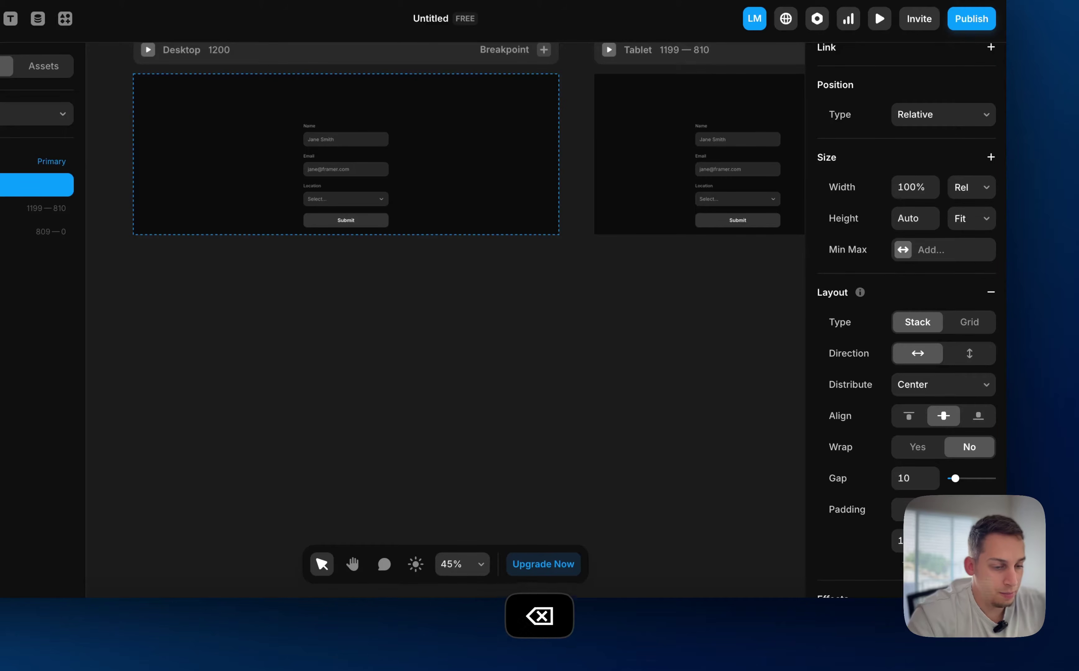
pyautogui.write('60')
pyautogui.click(930, 540)
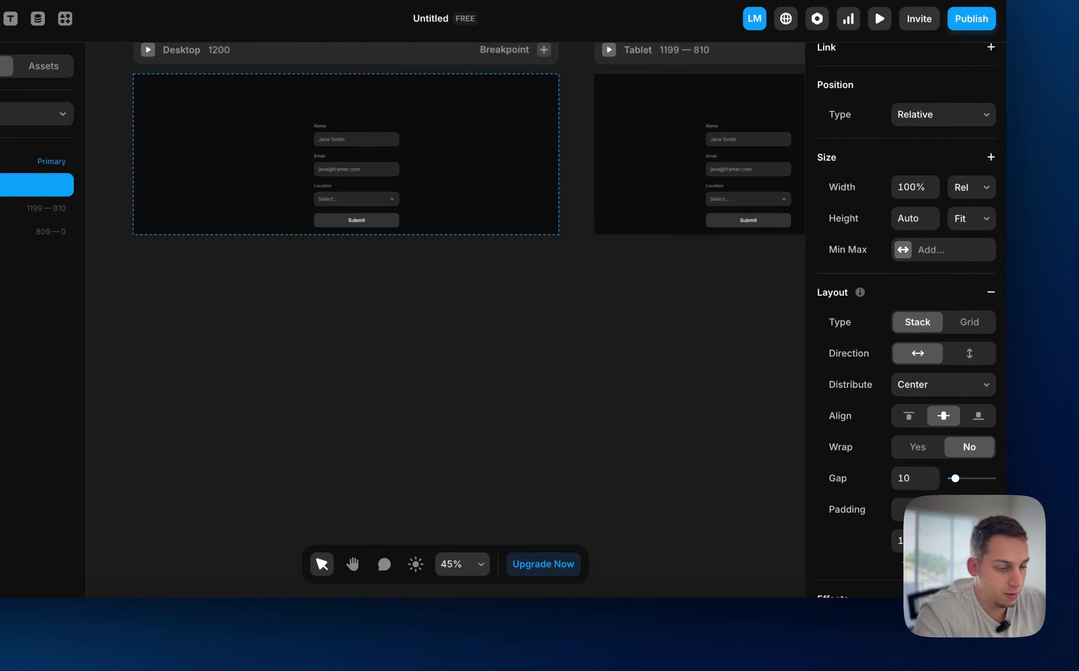
pyautogui.press('Return')
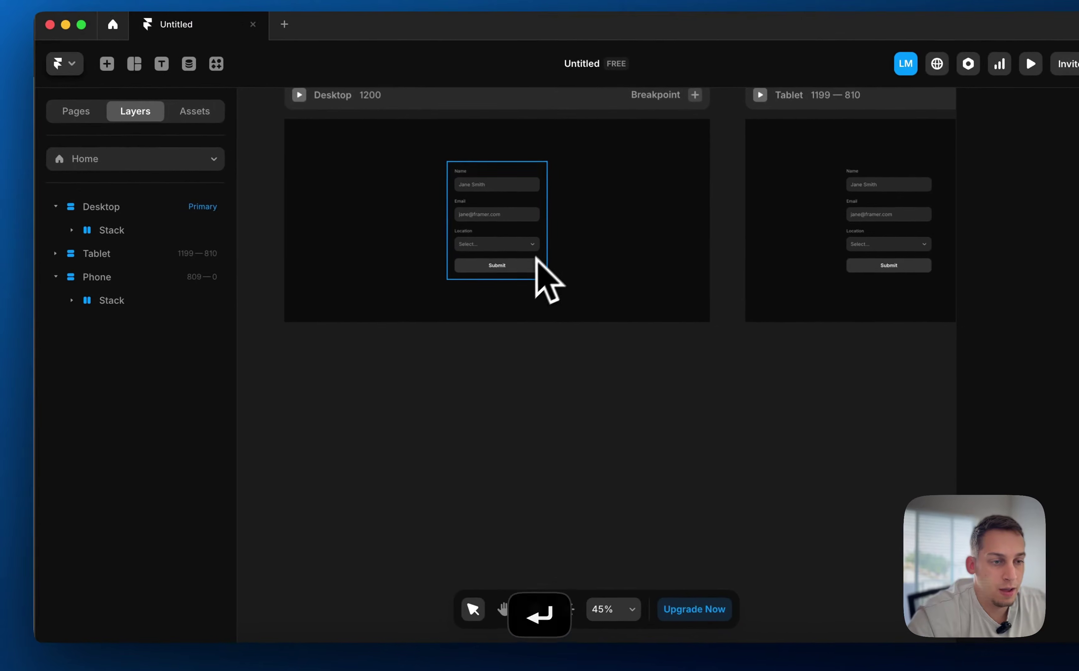
# Set the Form's width to Relative so it fills the page width
pyautogui.click(547, 250)
pyautogui.click(124, 230)
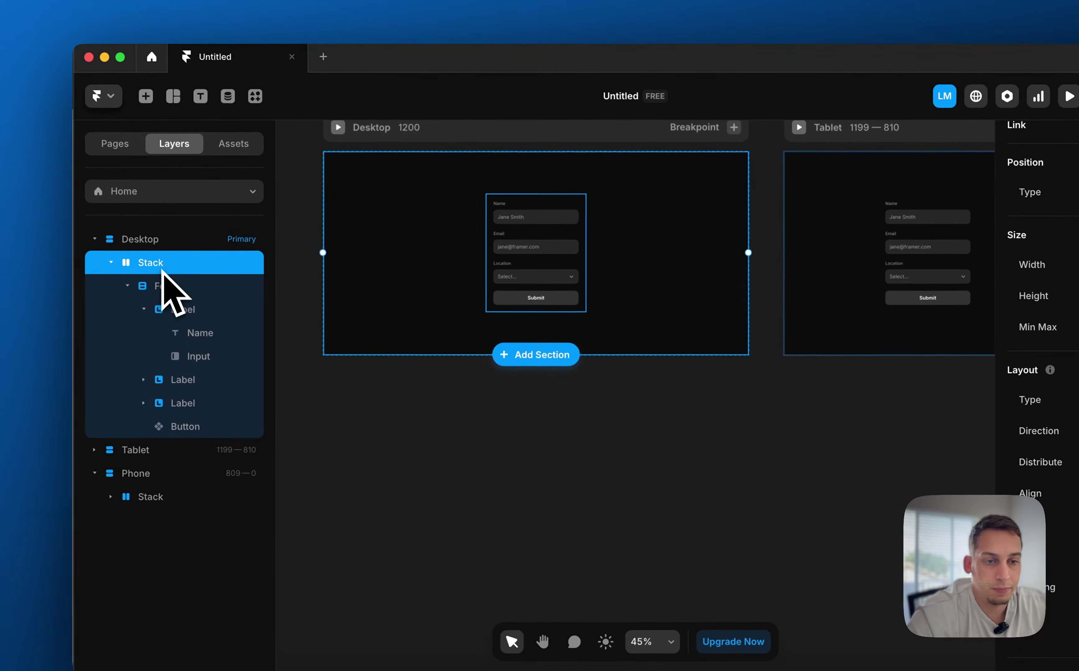
pyautogui.click(141, 286)
pyautogui.click(959, 269)
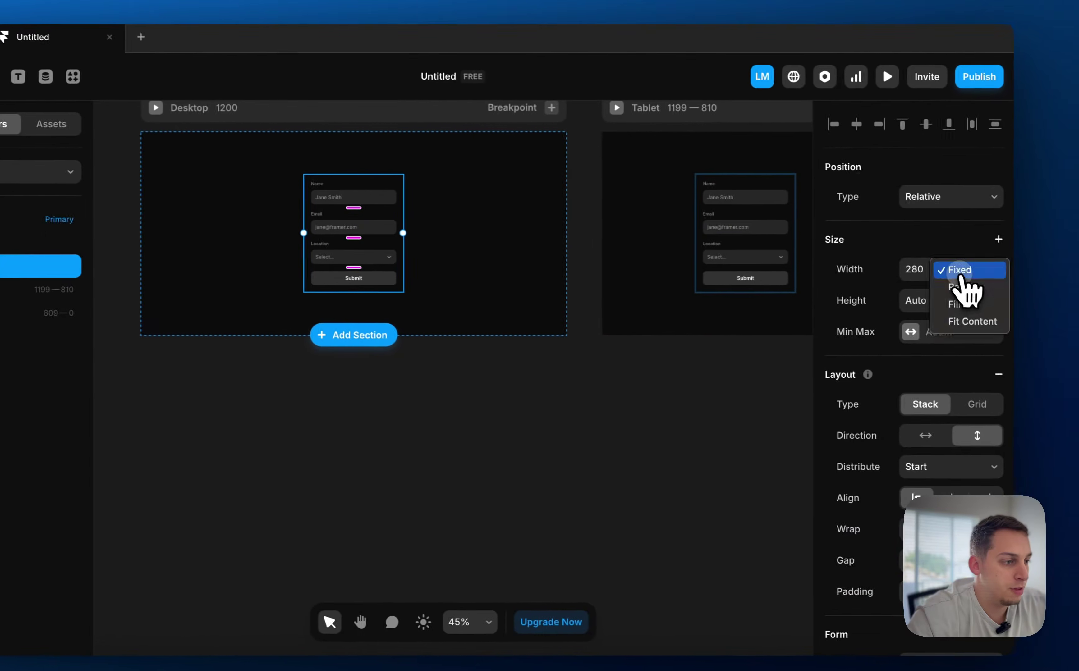
pyautogui.click(957, 287)
pyautogui.click(530, 409)
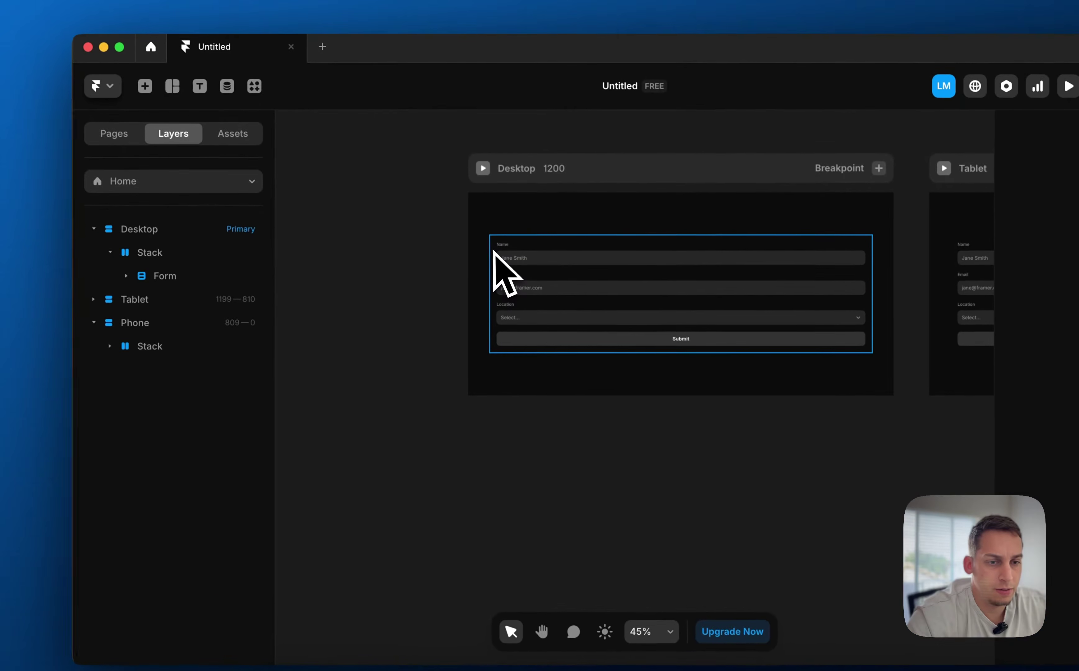
# Add a 100% Max Width constraint to the stack around the form
pyautogui.doubleClick(497, 255)
pyautogui.click(160, 254)
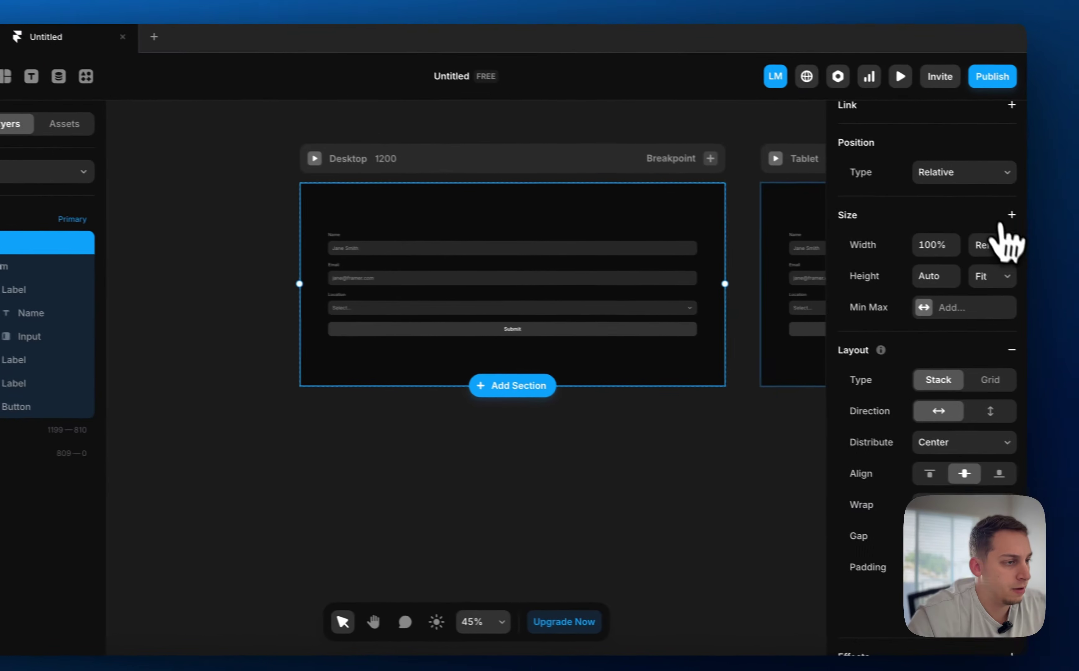
pyautogui.click(1011, 216)
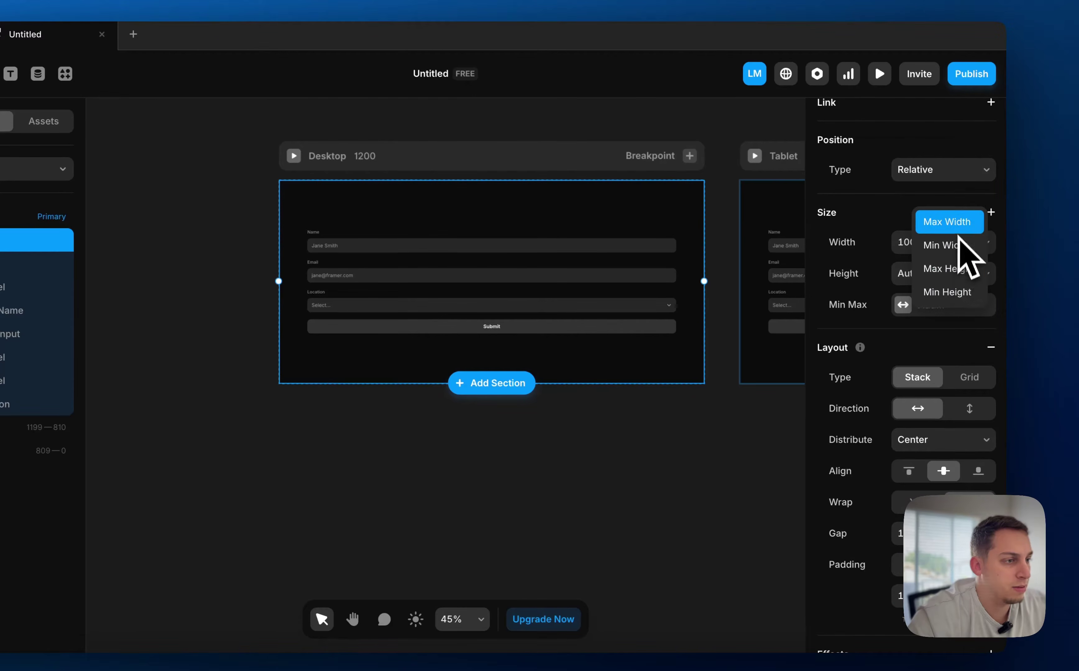
pyautogui.click(957, 229)
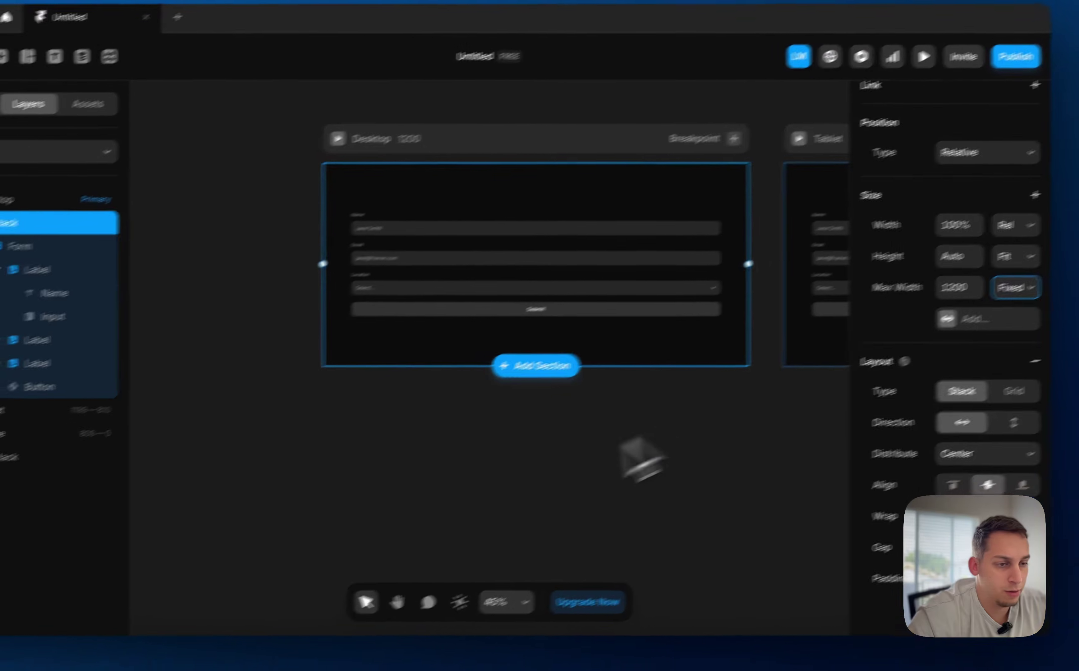
pyautogui.click(391, 510)
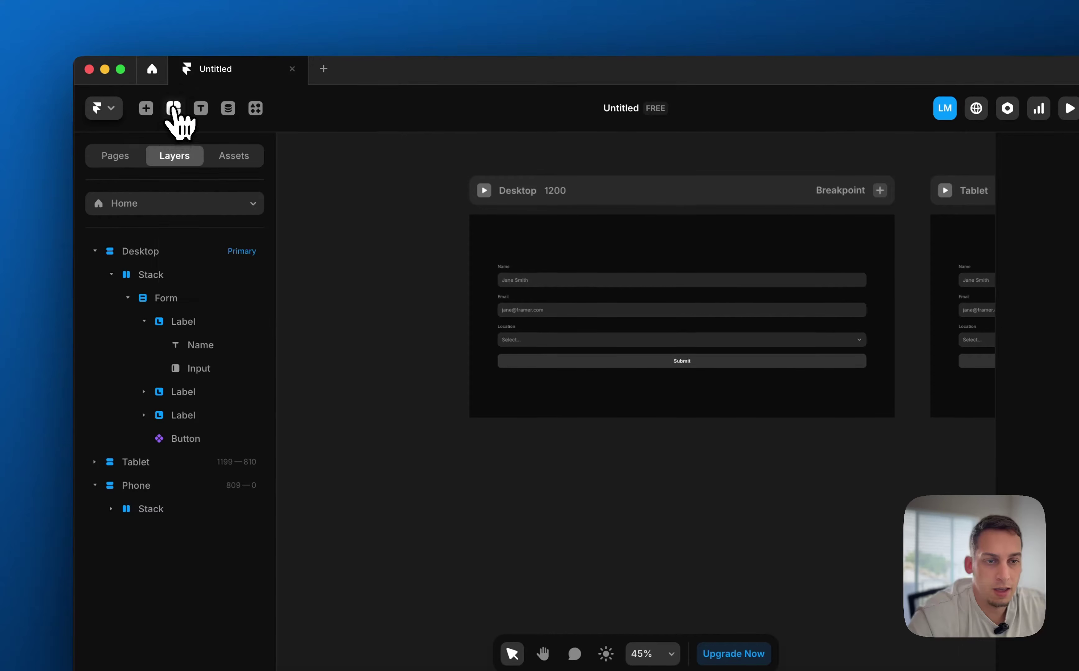
# Draw a 410 × 410 image frame and drop it into the stack beside the form
pyautogui.click(168, 54)
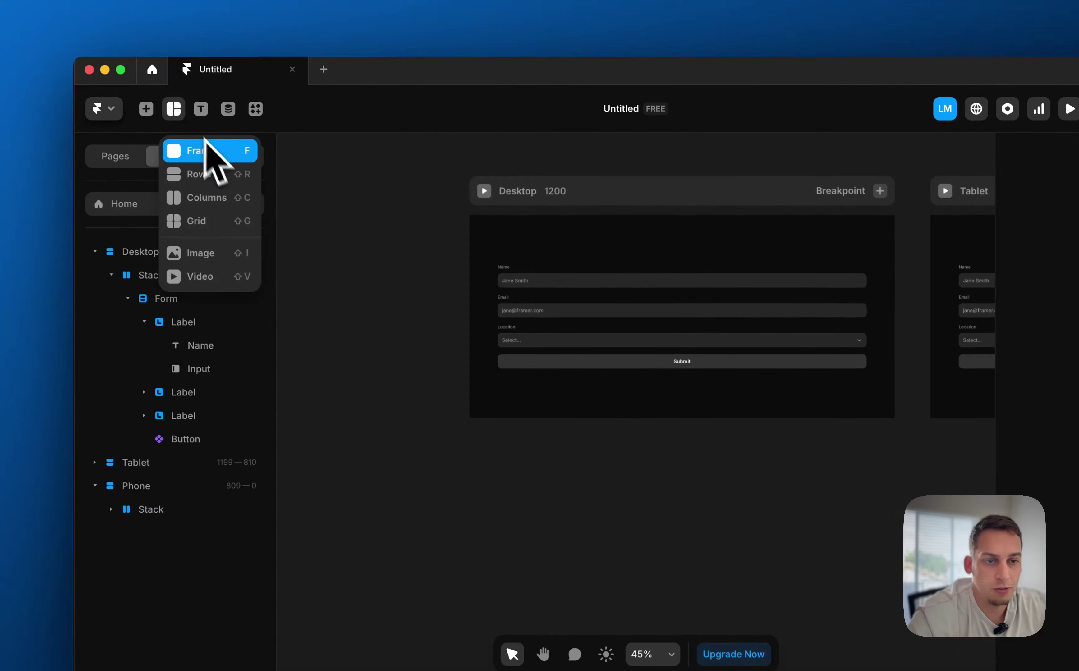
pyautogui.click(204, 251)
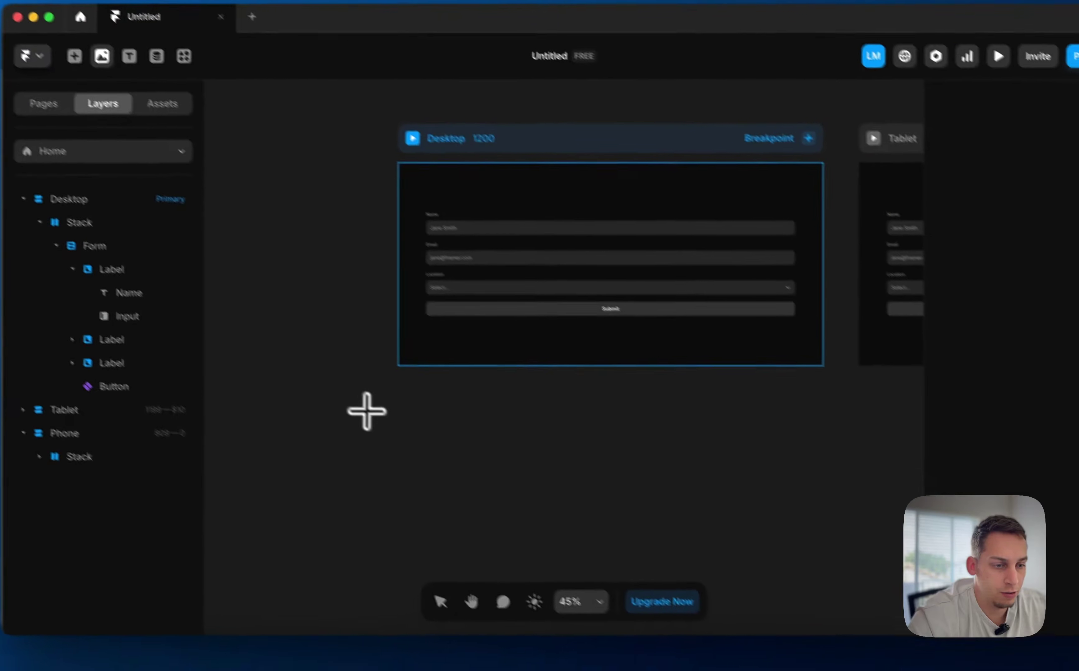
pyautogui.moveTo(437, 463); pyautogui.dragTo(589, 611)
pyautogui.moveTo(487, 535); pyautogui.dragTo(783, 294)
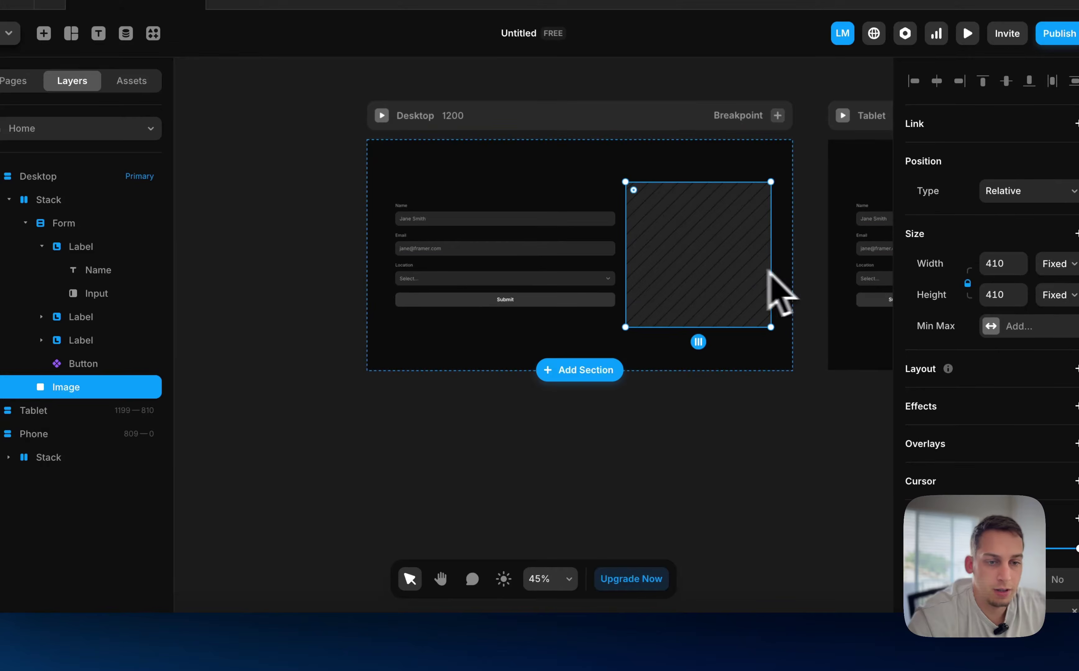
pyautogui.click(26, 223)
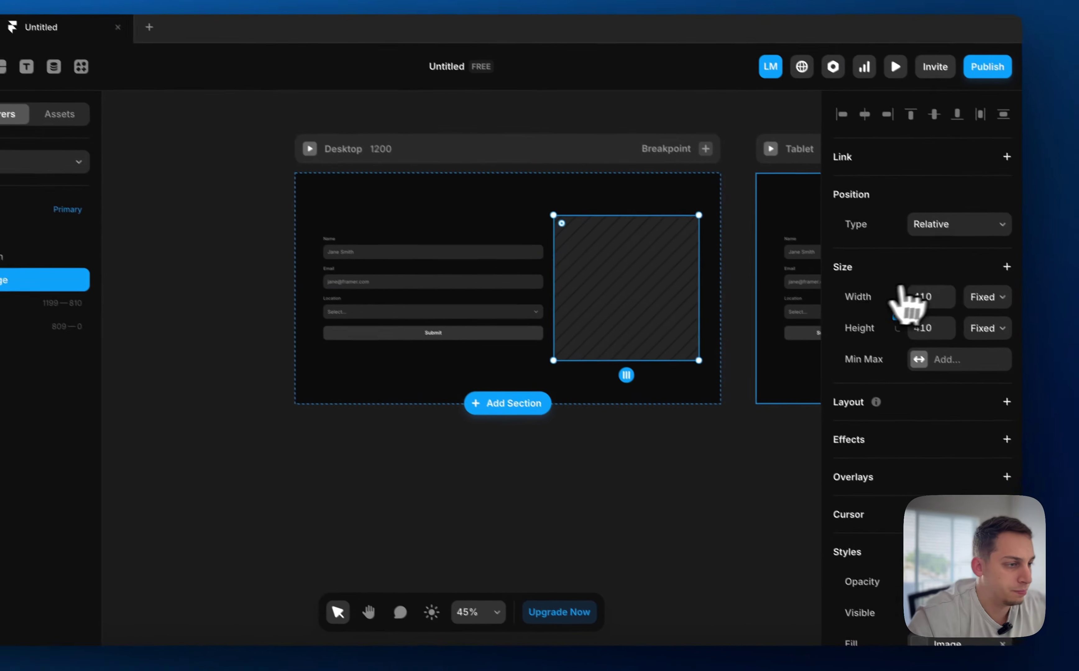
# Change the image's width from Fixed to Fill
pyautogui.click(976, 287)
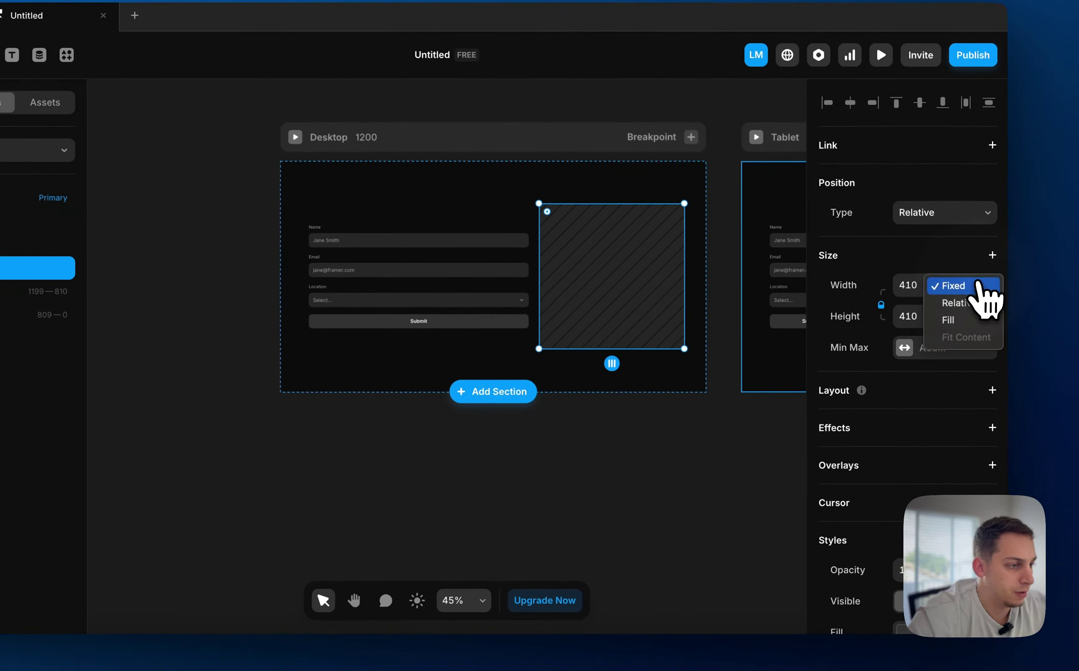
pyautogui.click(942, 322)
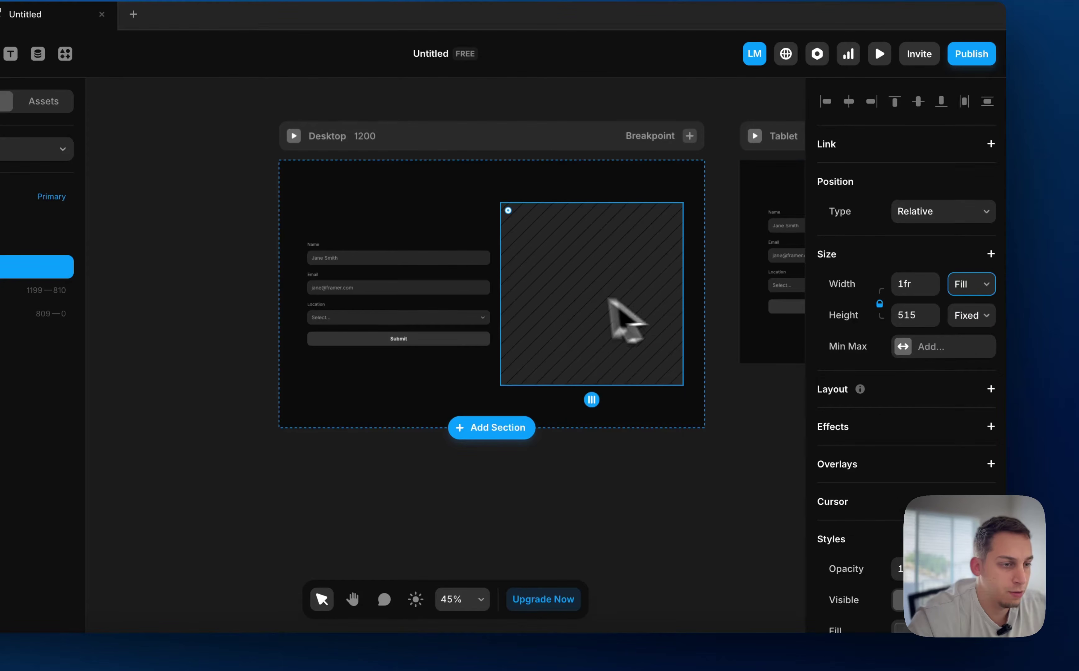
pyautogui.click(658, 514)
pyautogui.hscroll(15, 658, 514)
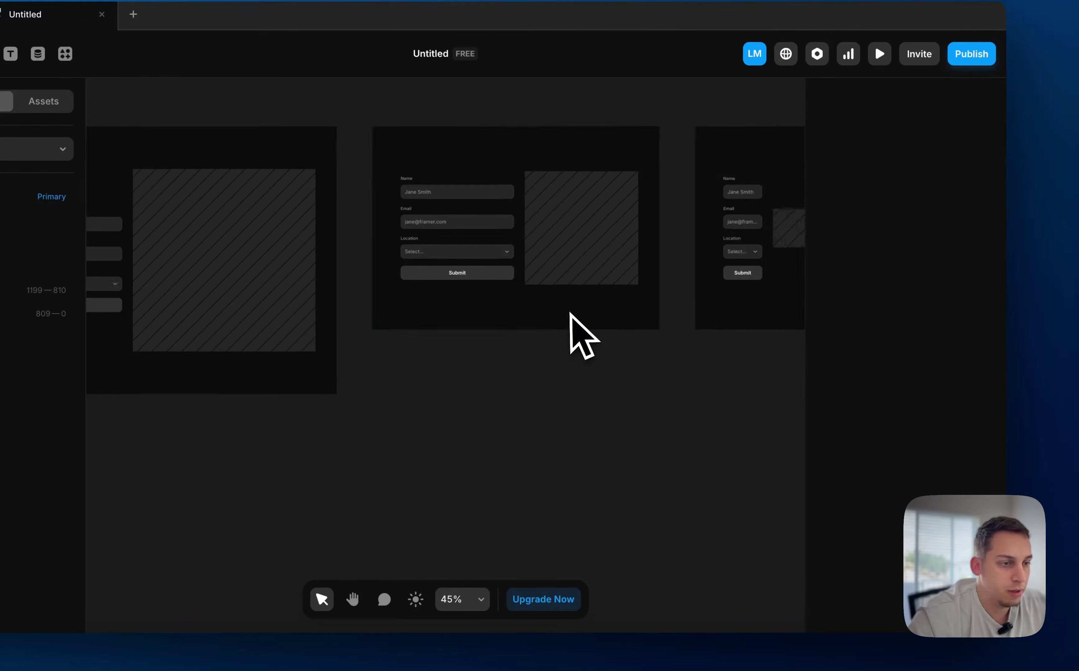
# Switch the Phone stack's direction to vertical so the image sits under the form
pyautogui.click(588, 275)
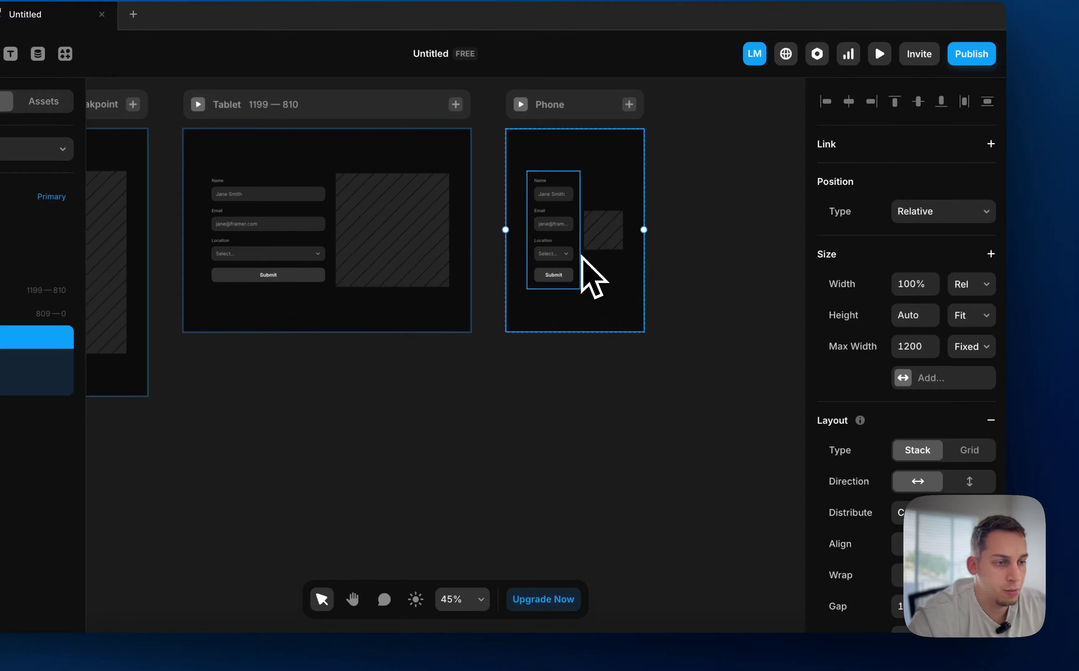
pyautogui.click(575, 259)
pyautogui.click(8, 337)
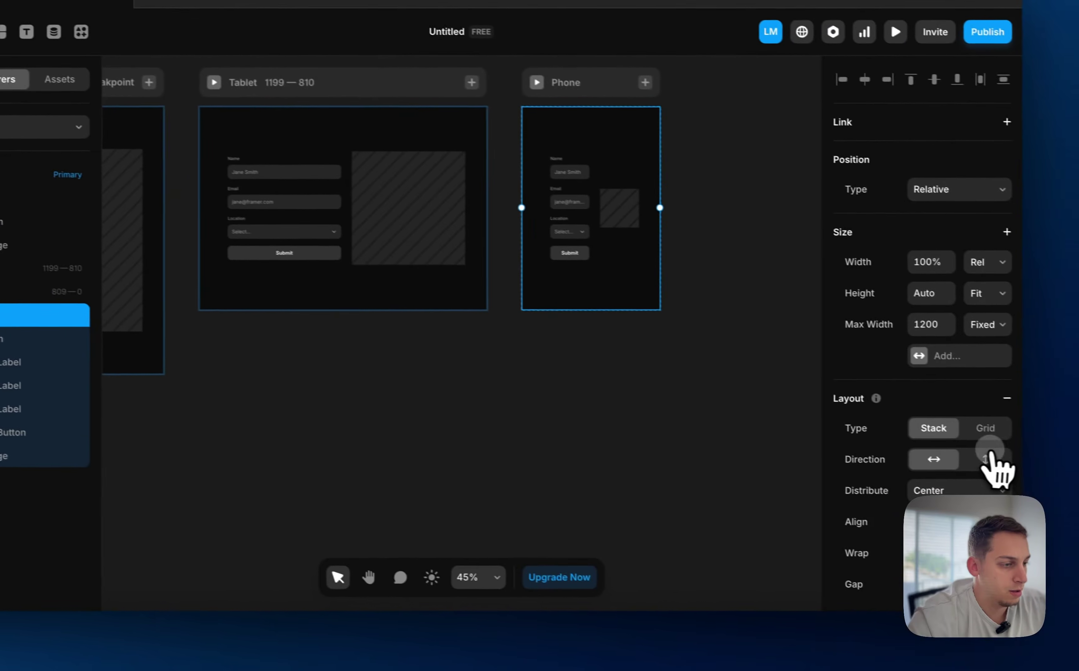
pyautogui.click(990, 453)
pyautogui.click(522, 424)
pyautogui.hscroll(-8, 519, 425)
pyautogui.scroll(-4, 518, 425)
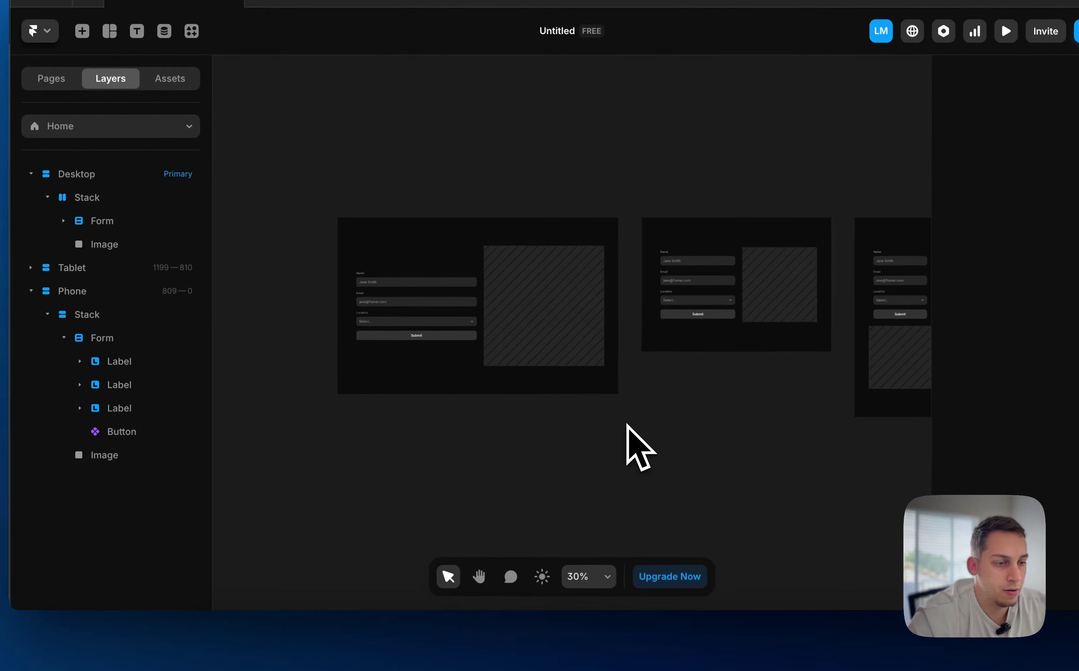
pyautogui.hscroll(3, 705, 415)
pyautogui.click(220, 468)
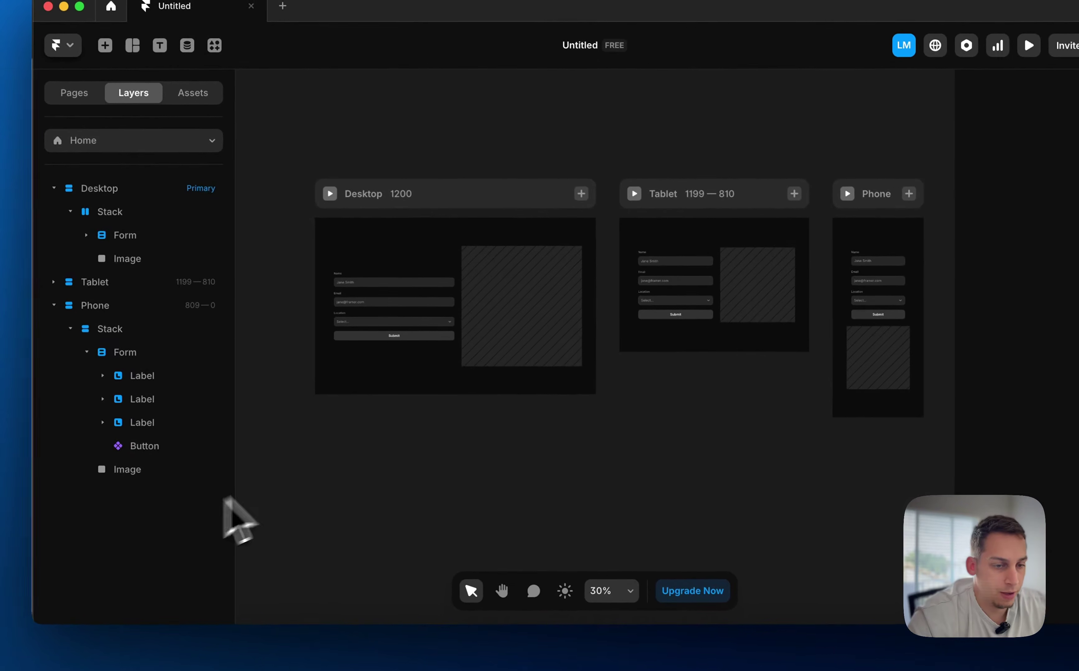
pyautogui.scroll(5, 355, 288)
# Fill the Desktop image with the Lummi white coastal cliff photo through Fill plugins
pyautogui.click(684, 337)
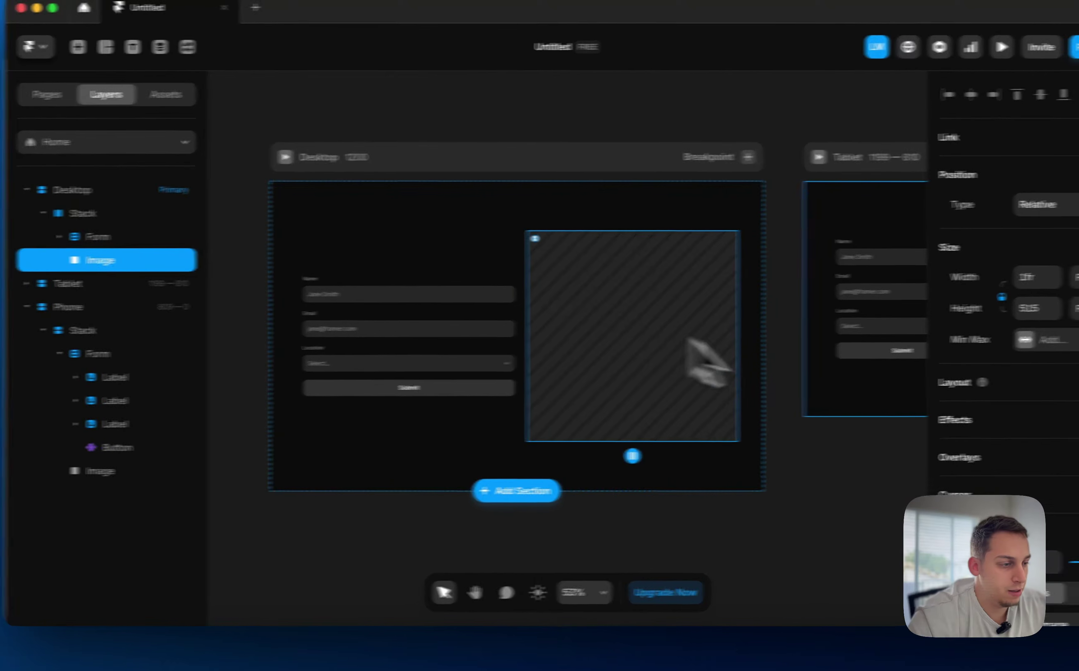
pyautogui.scroll(-5, 939, 478)
pyautogui.click(910, 278)
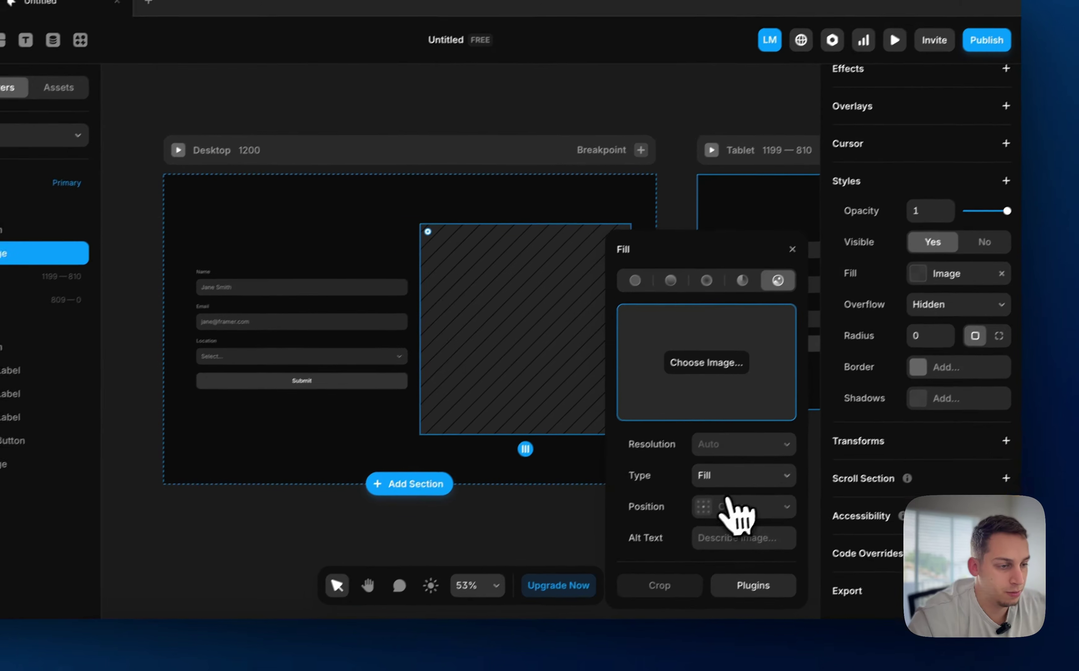
pyautogui.click(751, 587)
pyautogui.click(689, 373)
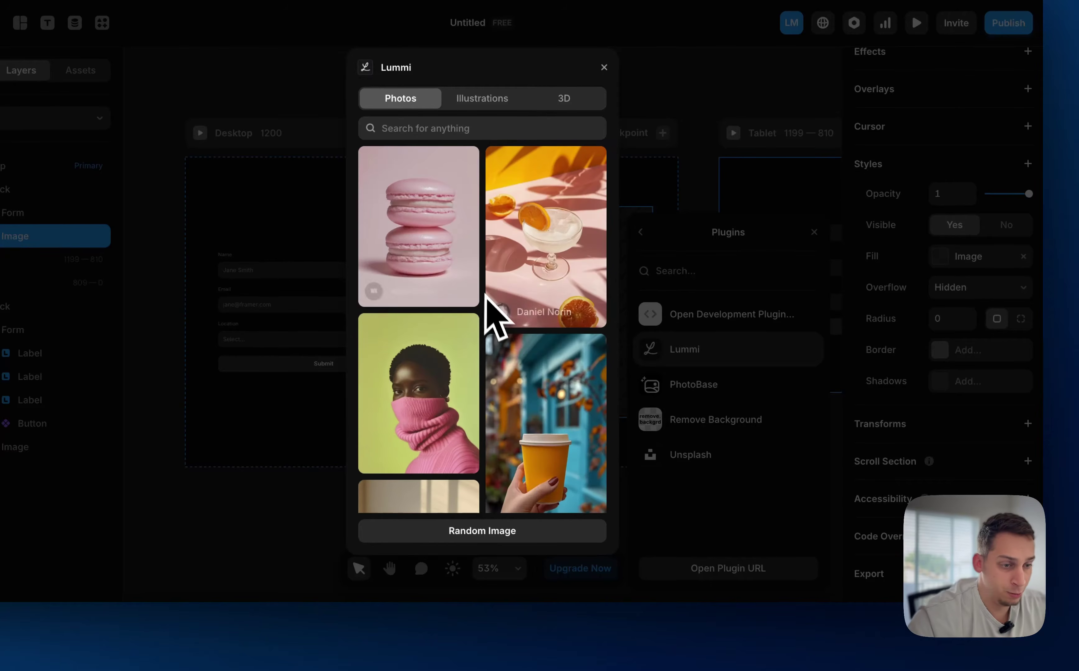
pyautogui.scroll(-10, 484, 295)
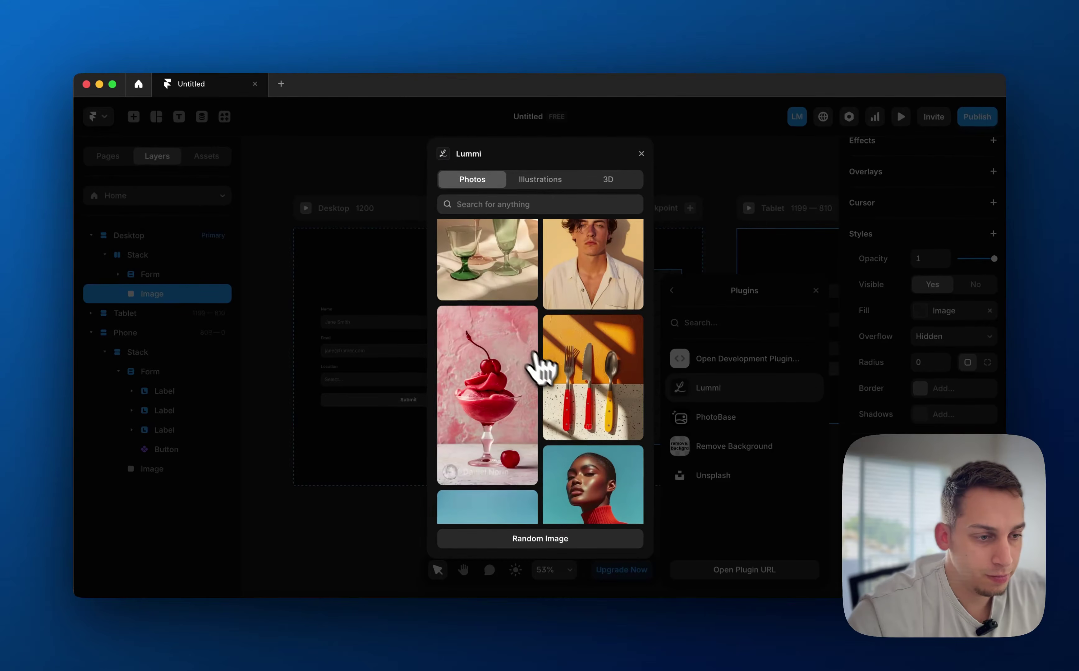
pyautogui.scroll(10, 554, 378)
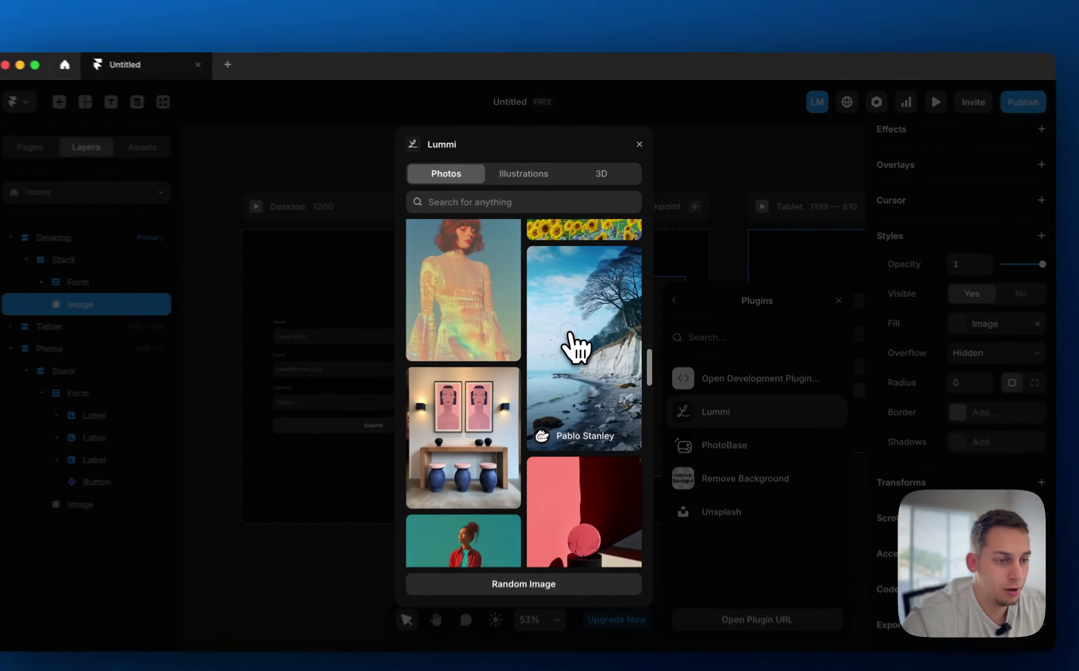
pyautogui.click(582, 334)
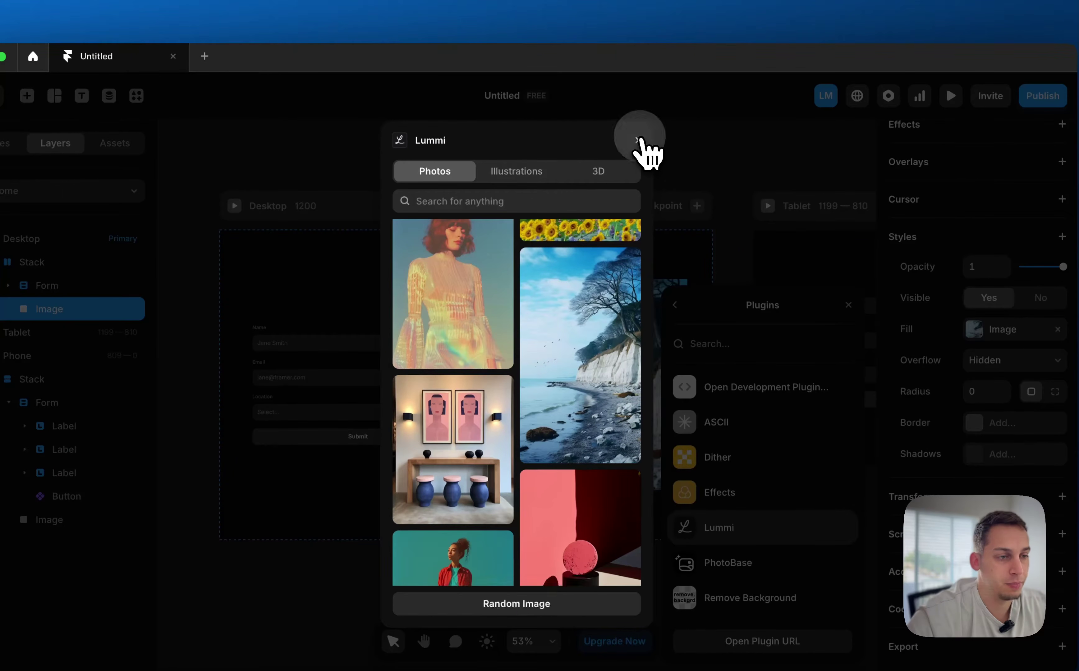
pyautogui.click(637, 140)
pyautogui.click(597, 187)
pyautogui.hscroll(10, 597, 188)
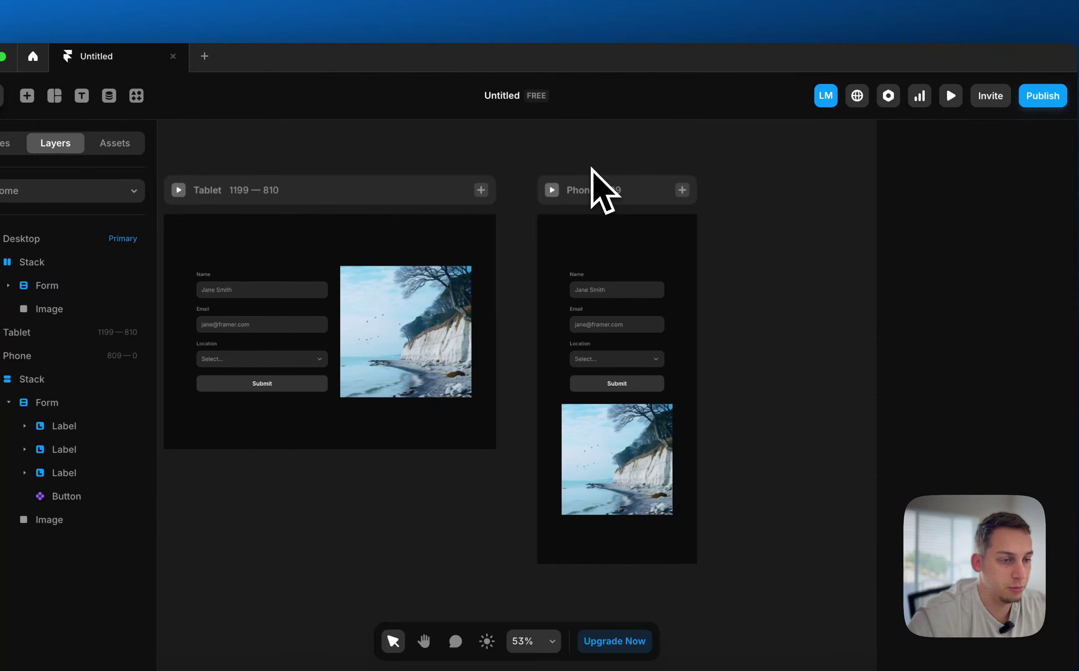
# Add Miami as a third Location option after Amsterdam and Barcelona
pyautogui.hscroll(-12, 591, 167)
pyautogui.hscroll(2, 591, 168)
pyautogui.scroll(5, 487, 388)
pyautogui.hscroll(-3, 482, 388)
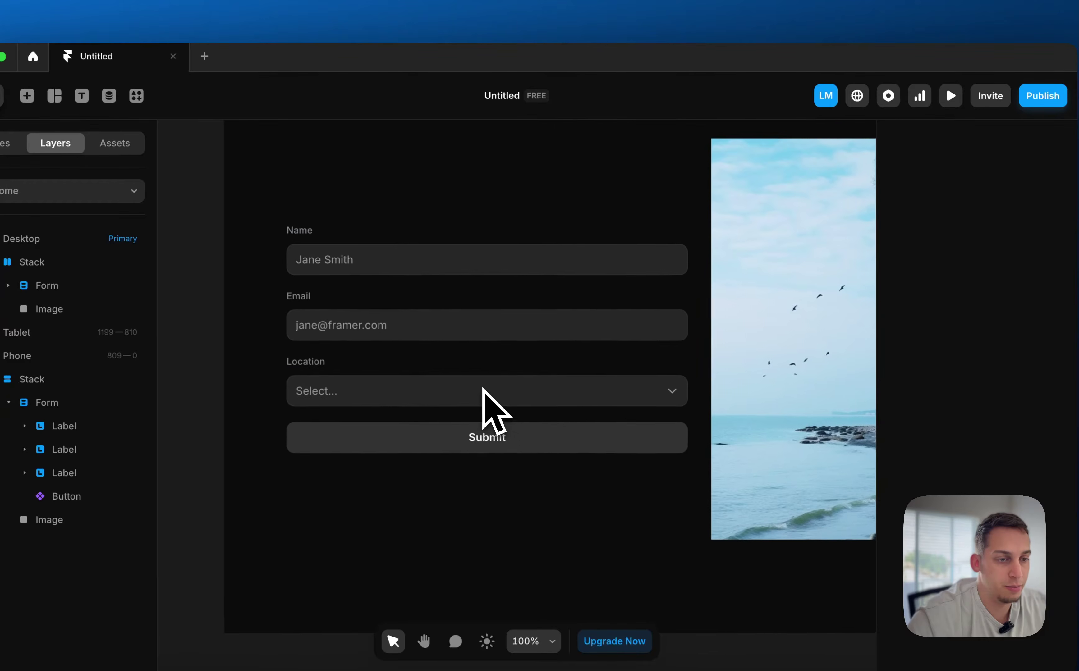
pyautogui.click(446, 393)
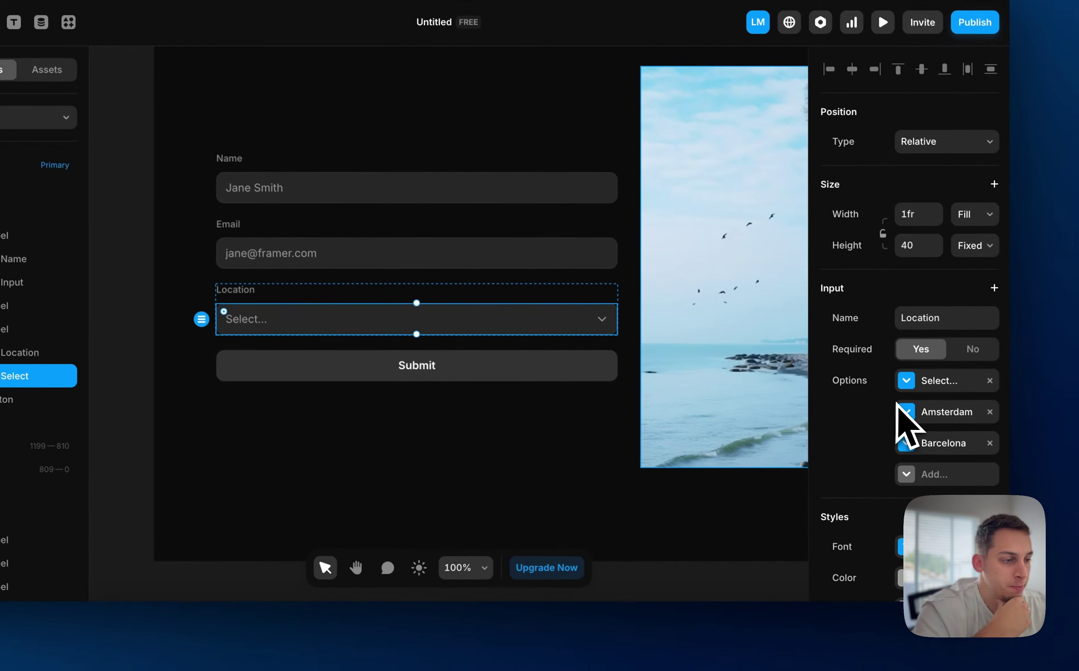
pyautogui.scroll(-1, 965, 479)
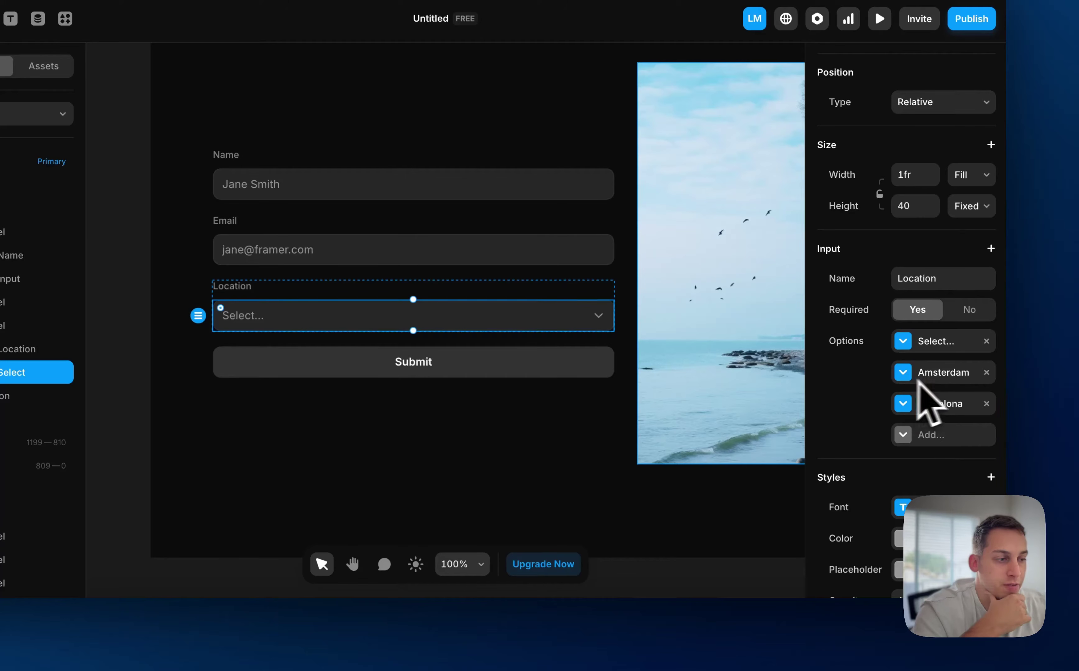
pyautogui.click(906, 444)
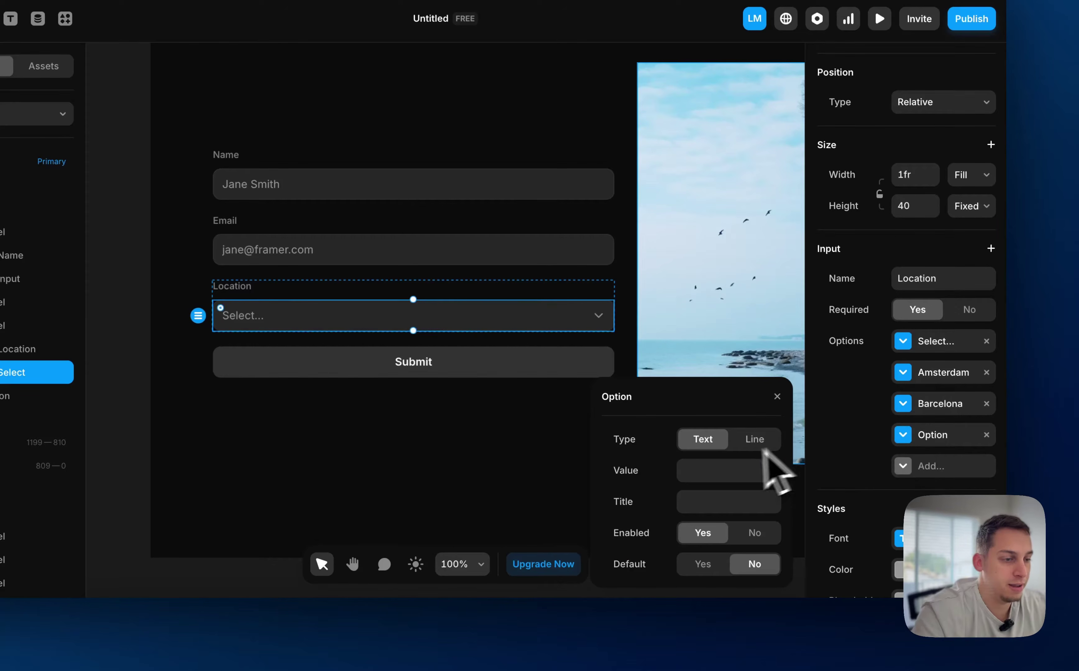
pyautogui.click(955, 395)
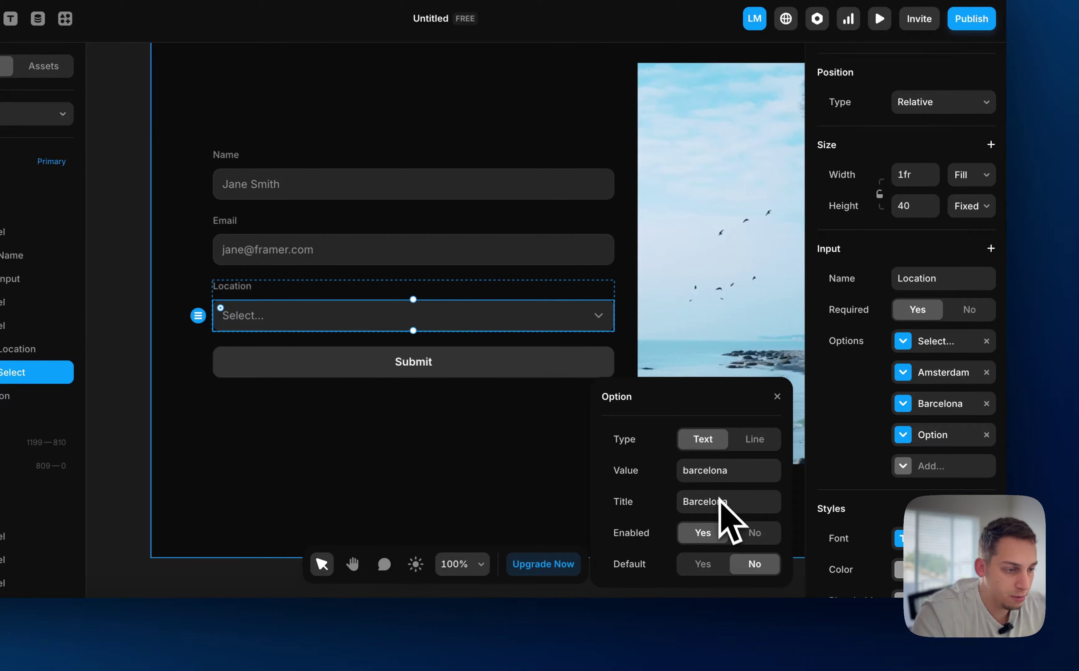
pyautogui.click(940, 435)
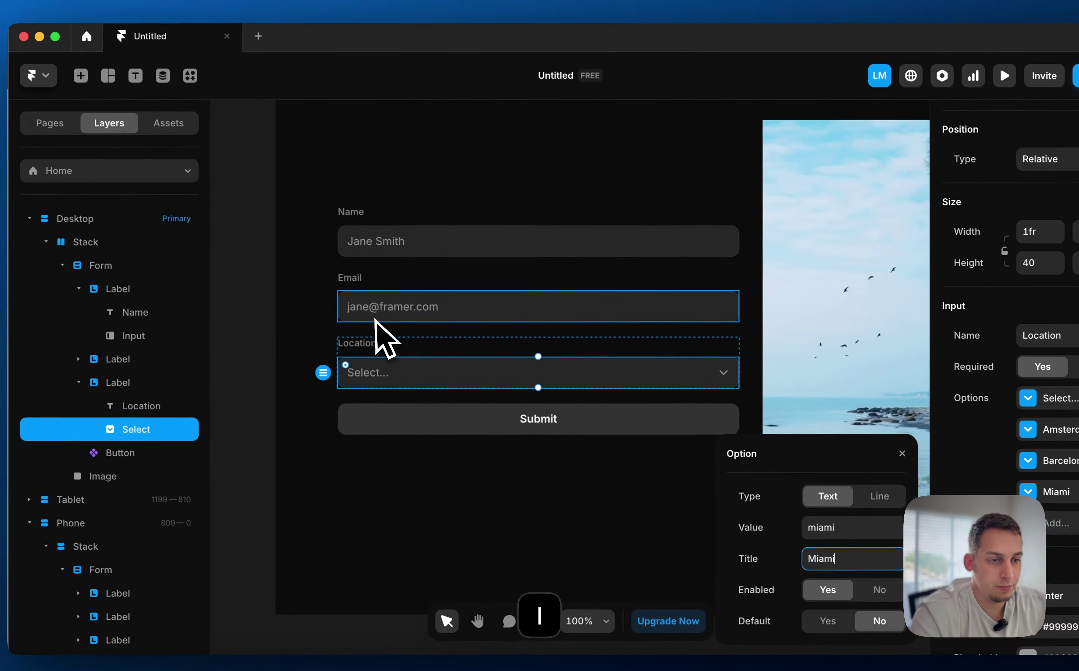
pyautogui.click(259, 249)
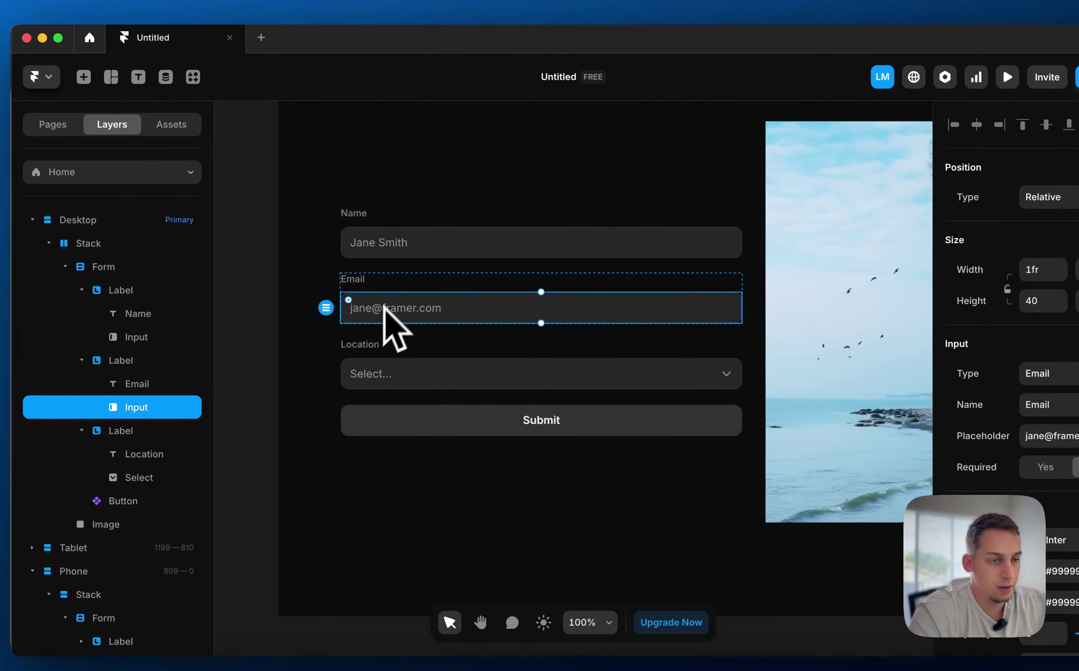
# Set the Name input's placeholder to the creator's full name
pyautogui.click(393, 288)
pyautogui.click(250, 267)
pyautogui.click(373, 242)
pyautogui.click(1060, 436)
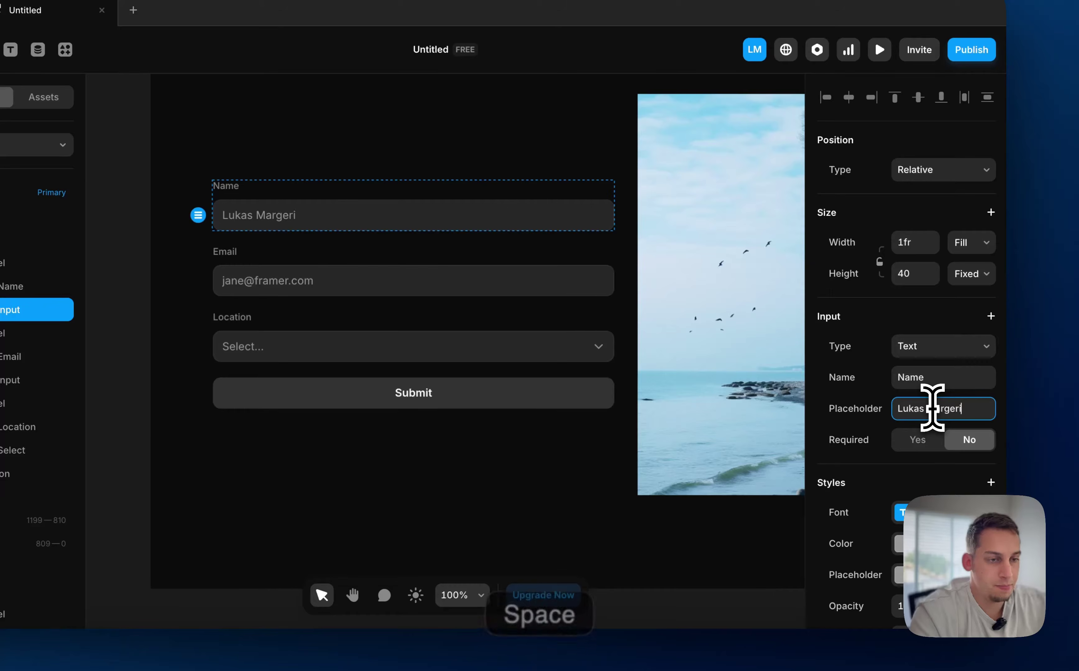
# Set the Email input's placeholder to the creator's e-mail address
pyautogui.click(457, 280)
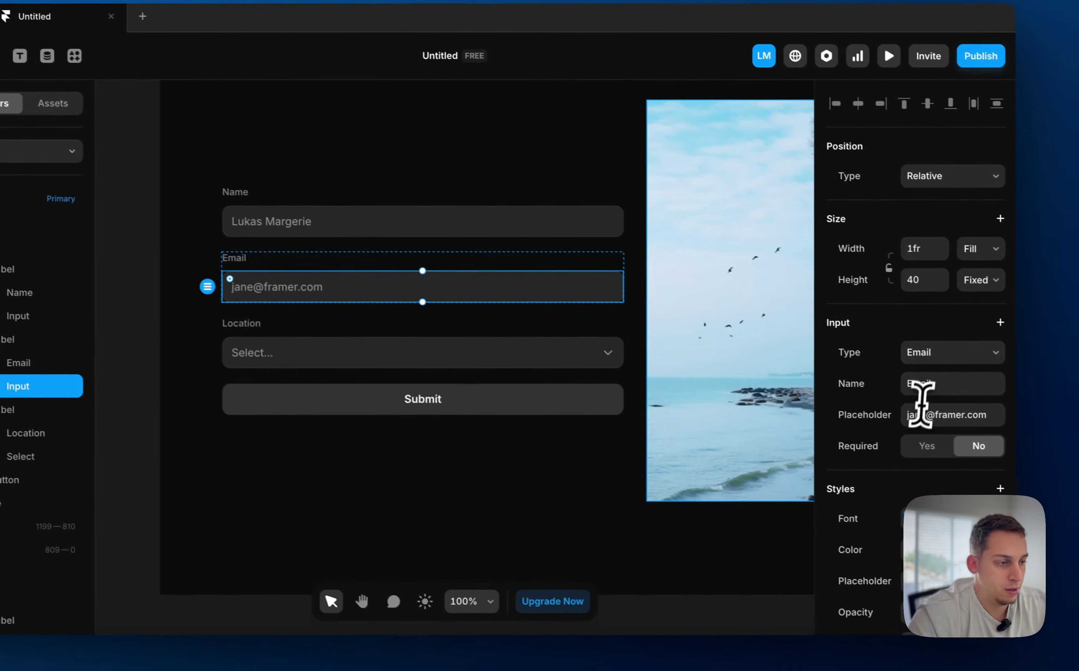
pyautogui.click(915, 415)
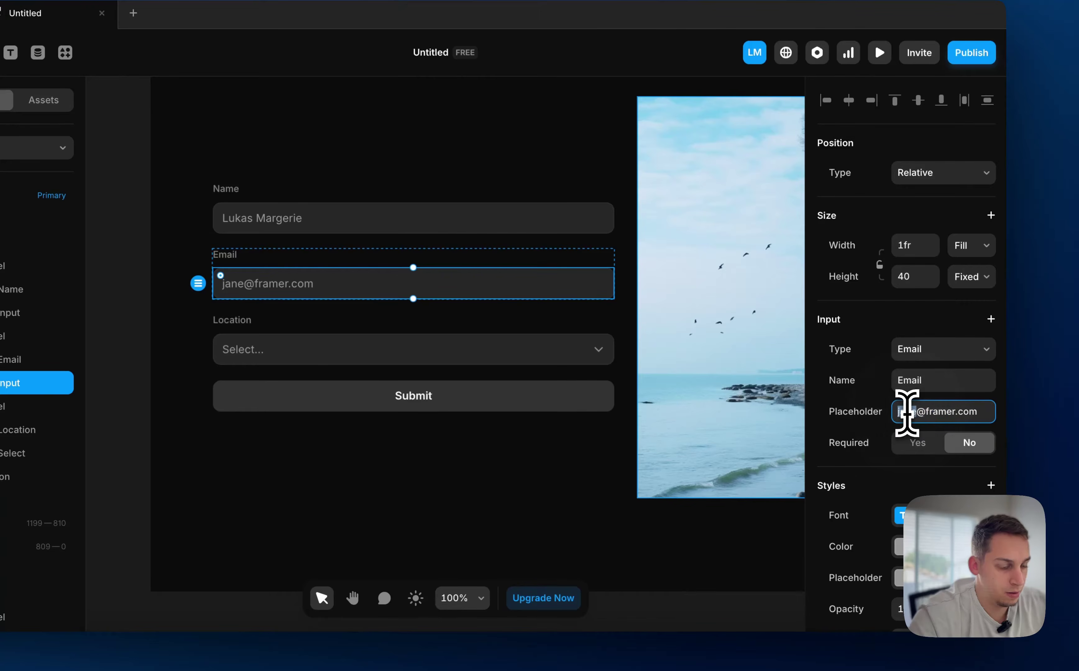
pyautogui.write('lukas')
pyautogui.click(102, 282)
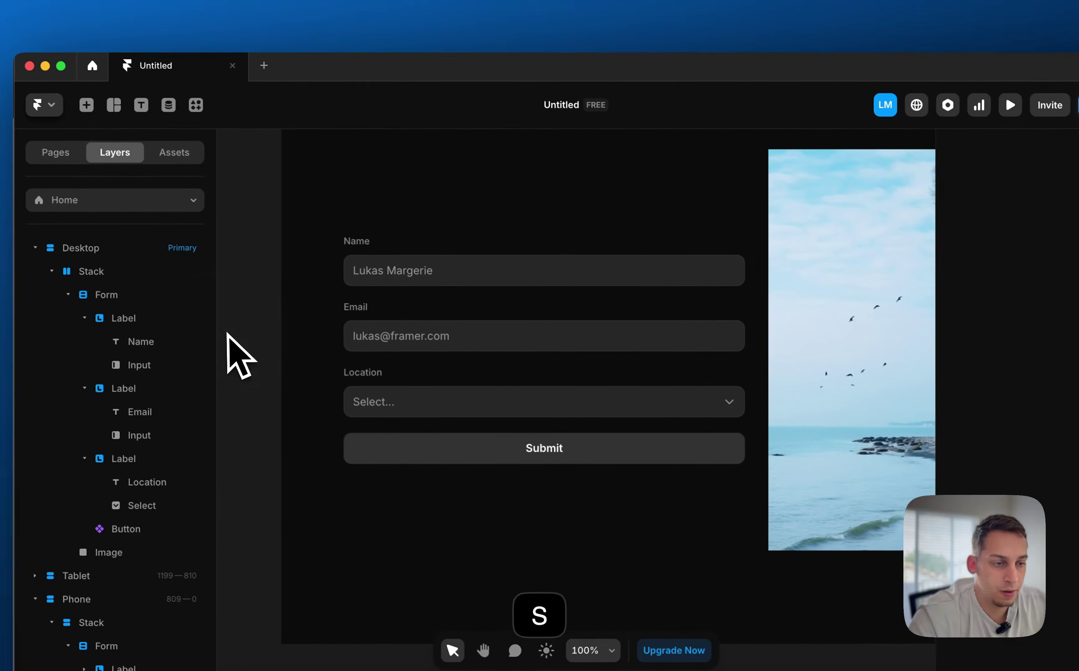
pyautogui.scroll(-5, 267, 283)
pyautogui.hscroll(3, 409, 333)
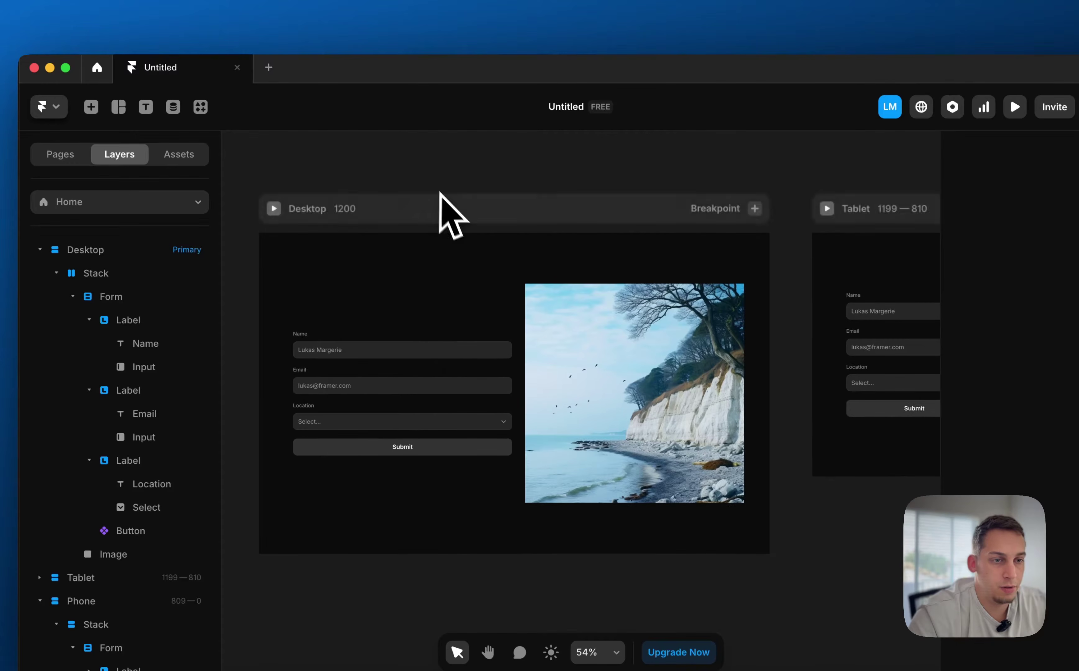
# Publish the project to a framer.app subdomain and dismiss the confirmation
pyautogui.click(417, 205)
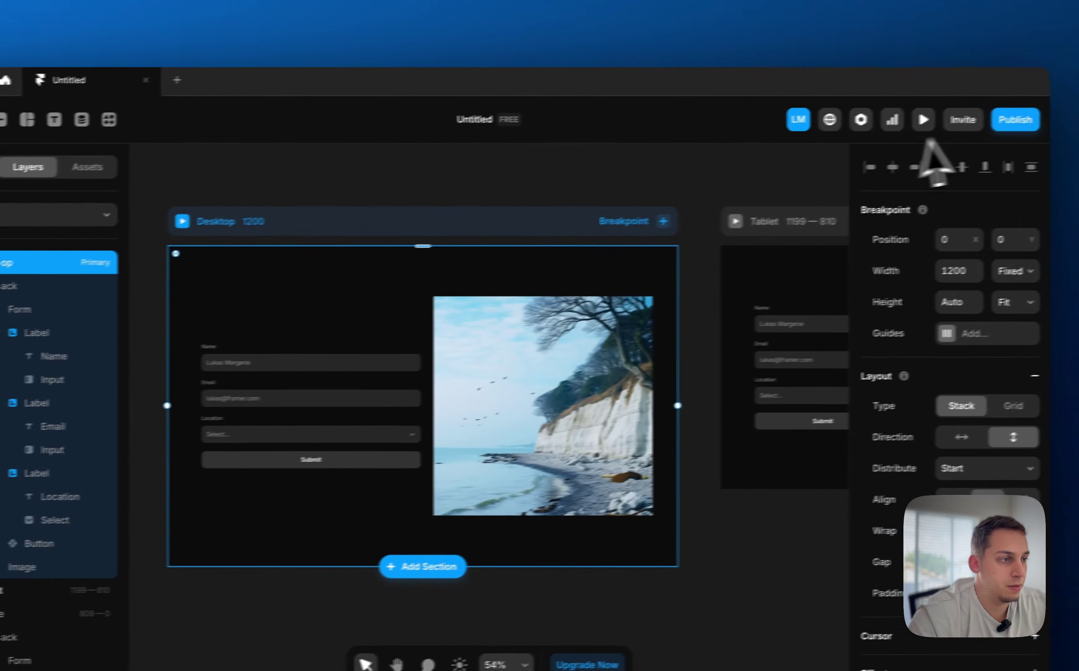
pyautogui.click(1015, 119)
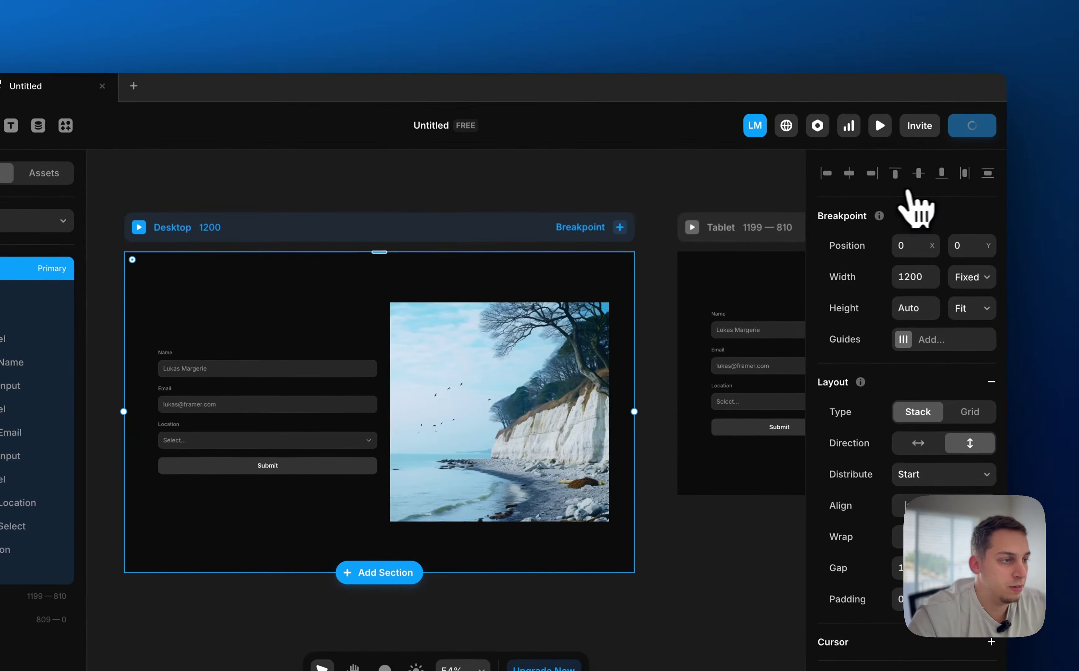
pyautogui.click(593, 176)
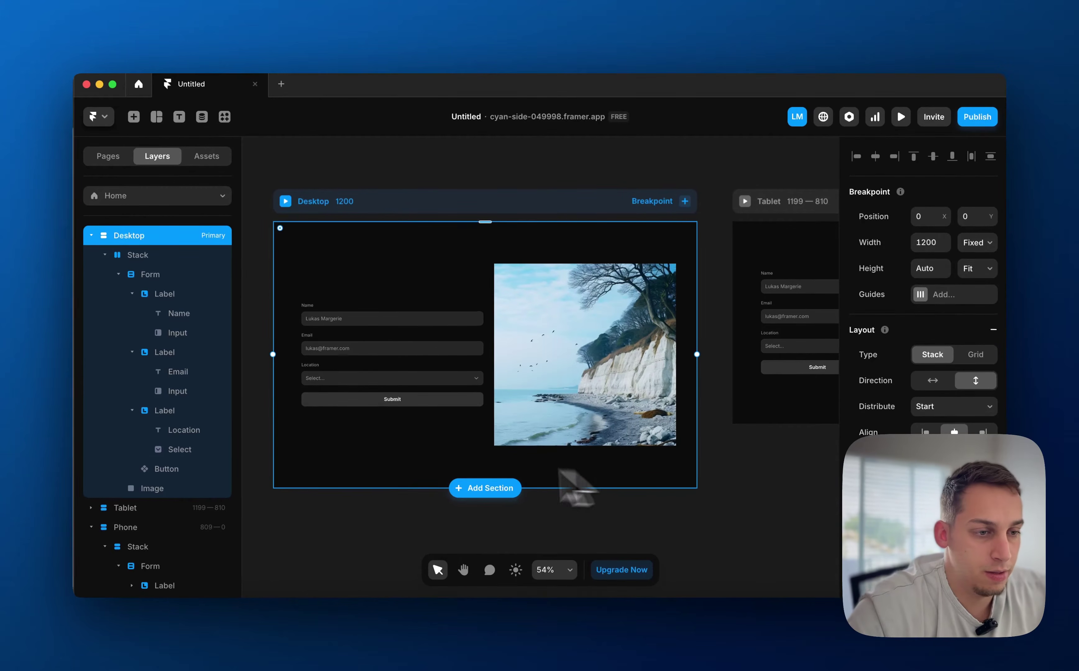
pyautogui.hscroll(-2, 445, 481)
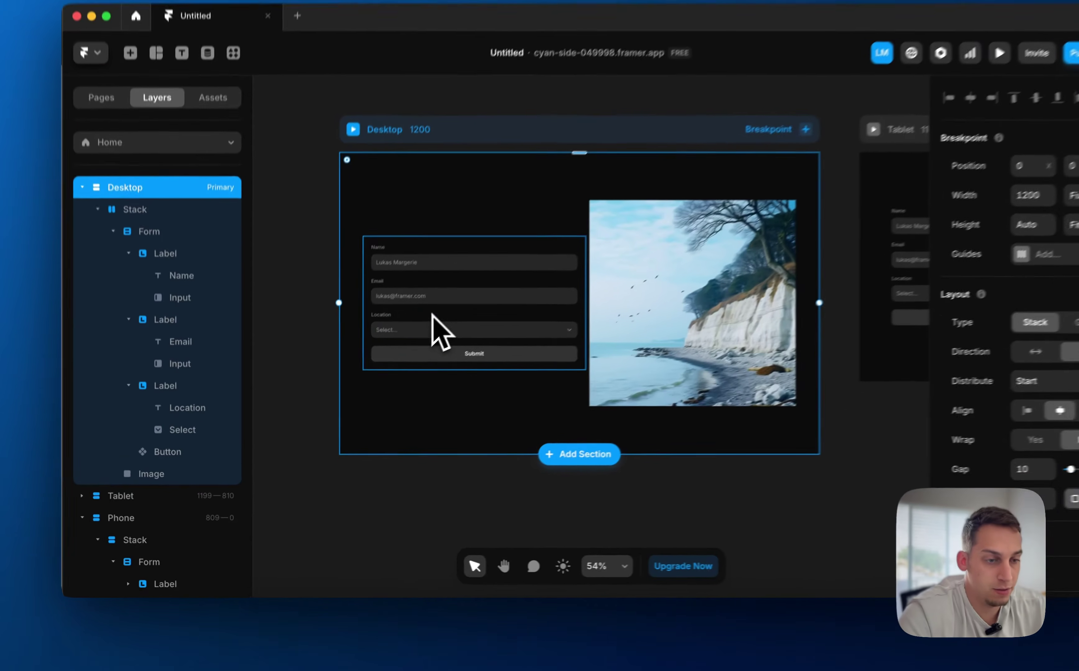
# Select the Form layer, zoom to it, and add Google Sheets as its Send To destination
pyautogui.click(401, 353)
pyautogui.hotkey('shift', '2')
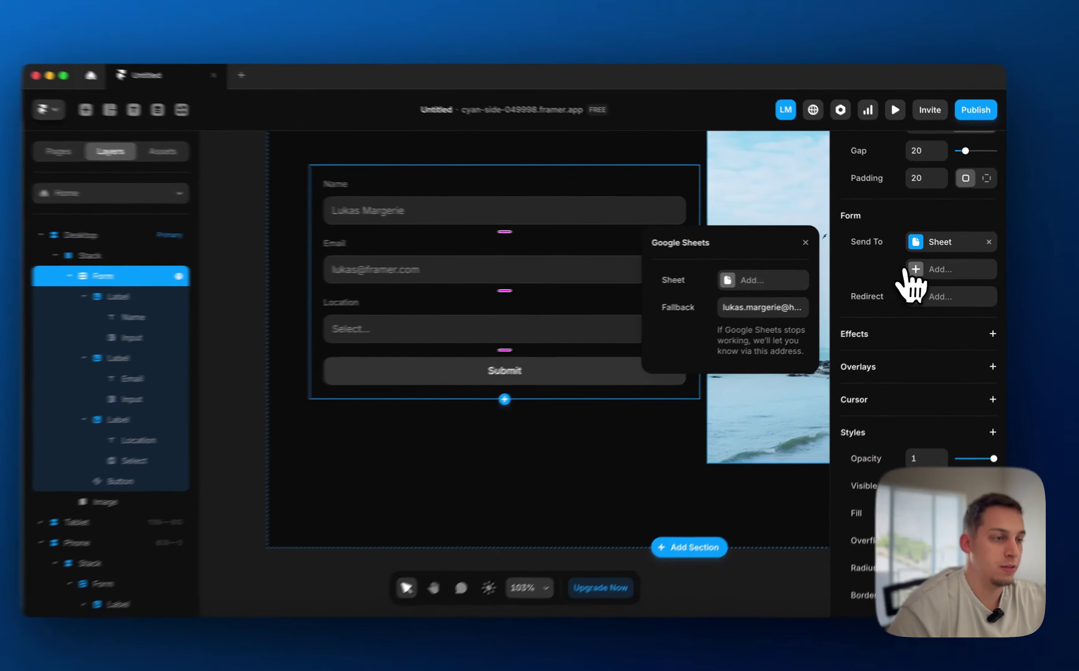
pyautogui.click(920, 268)
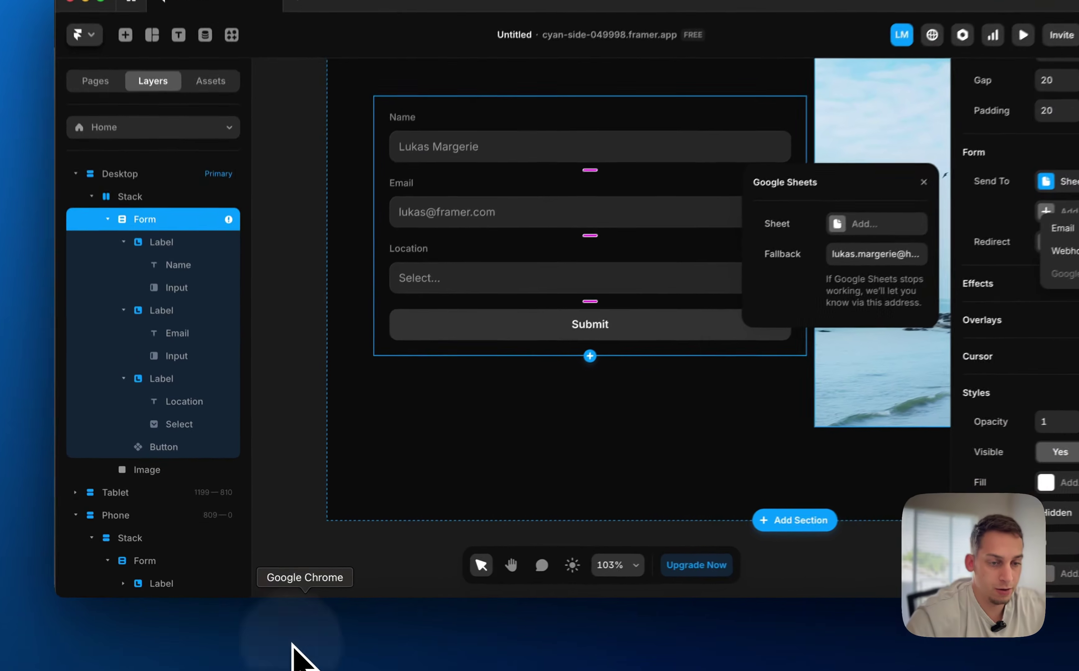
# Create a blank Google Sheets spreadsheet and title it 'Form Lead Demo'
pyautogui.click(276, 639)
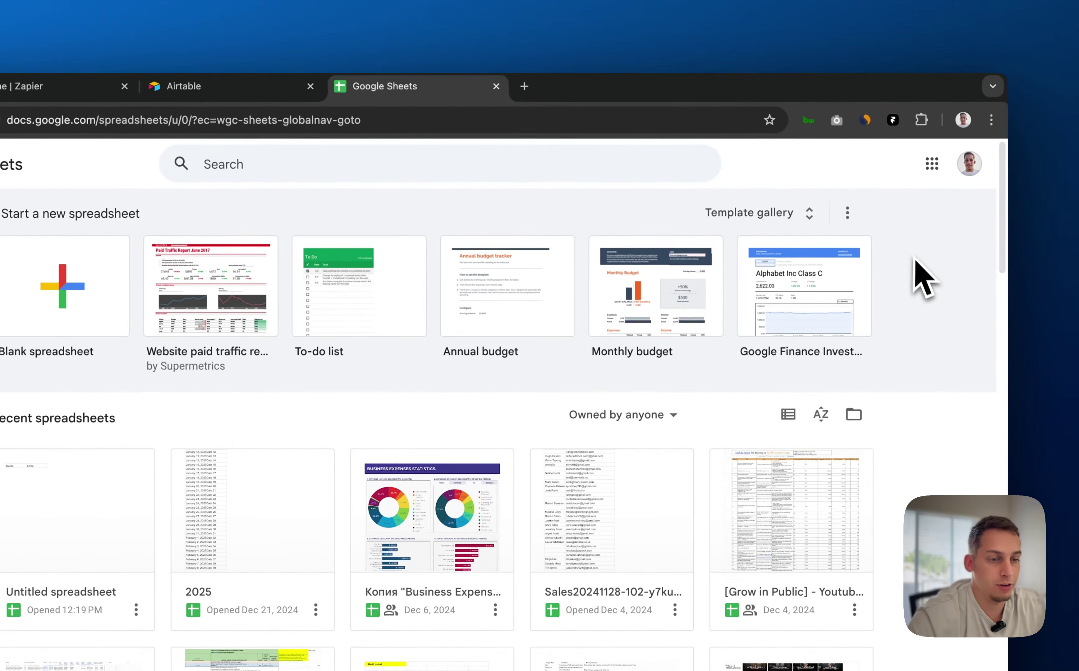
pyautogui.click(74, 296)
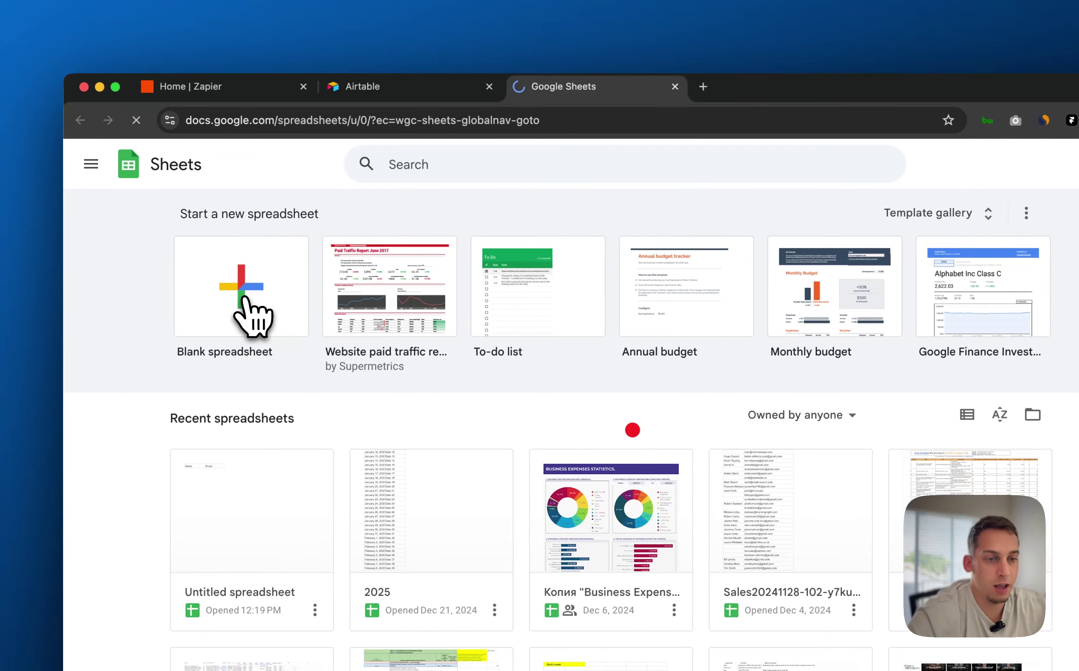
pyautogui.click(245, 298)
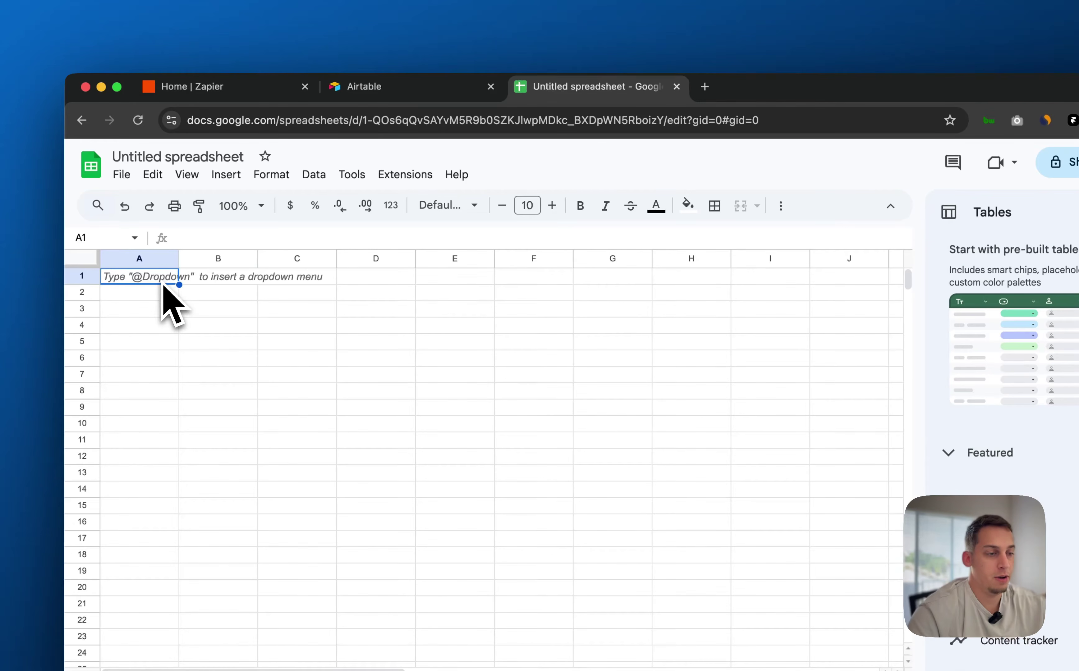
pyautogui.click(208, 157)
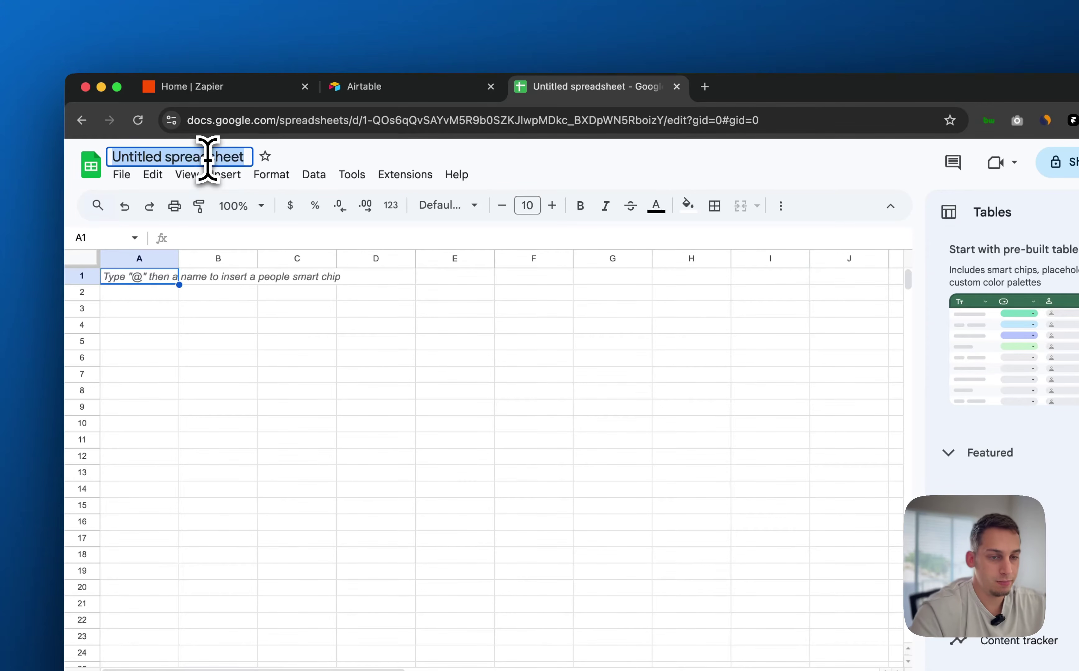
pyautogui.write('Lead')
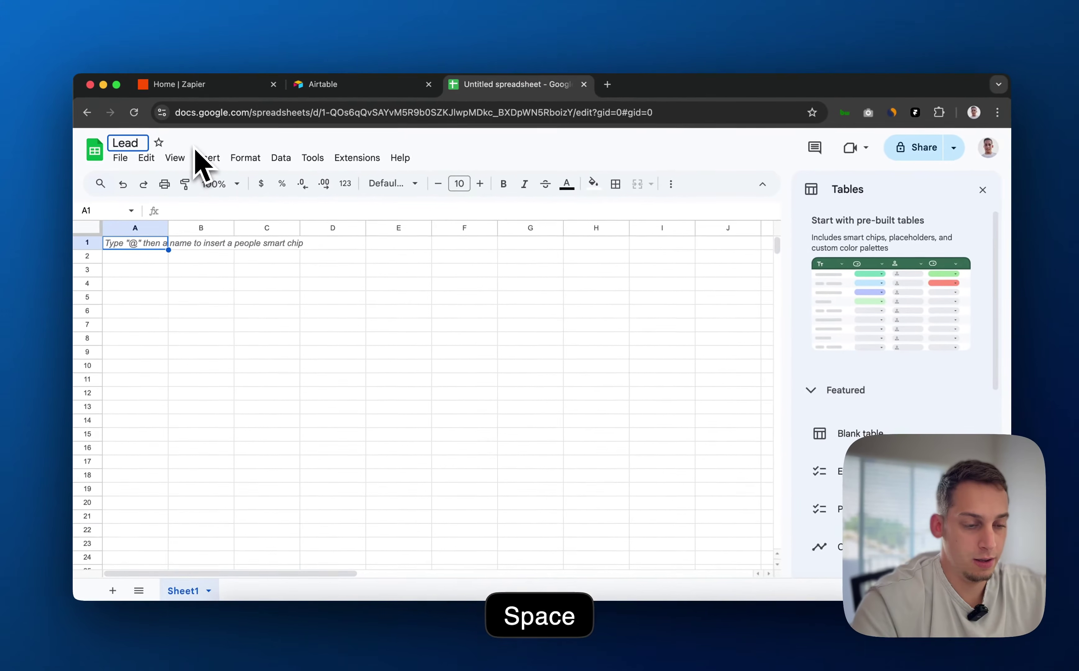
pyautogui.press('BackSpace')
pyautogui.press('BackSpace')
pyautogui.write('For')
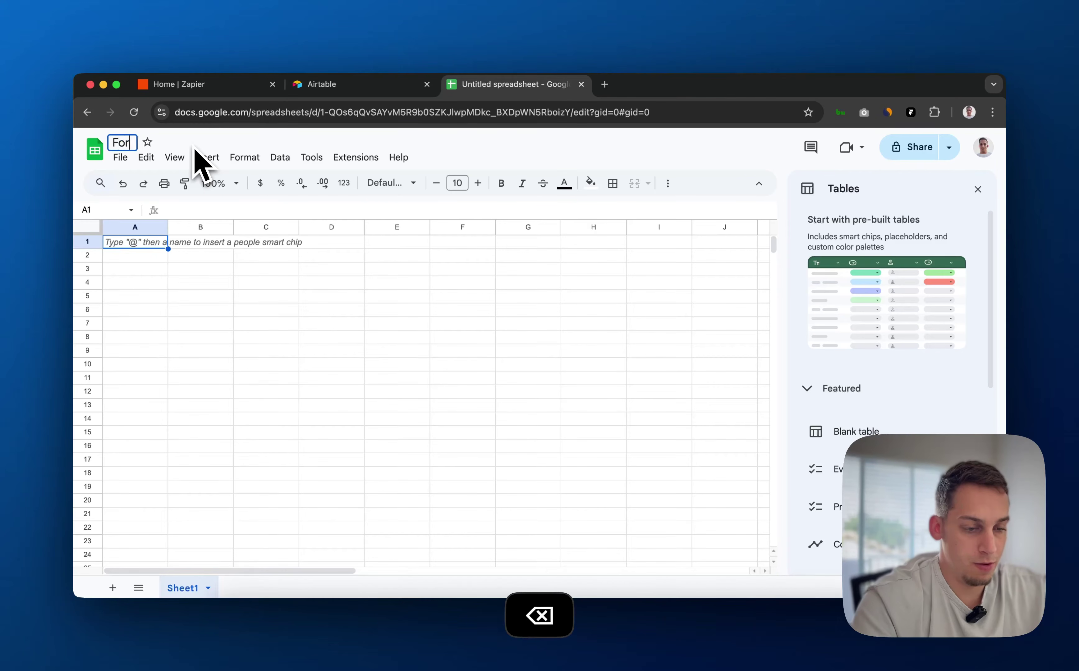
pyautogui.write('m Lead Demo')
pyautogui.press('Return')
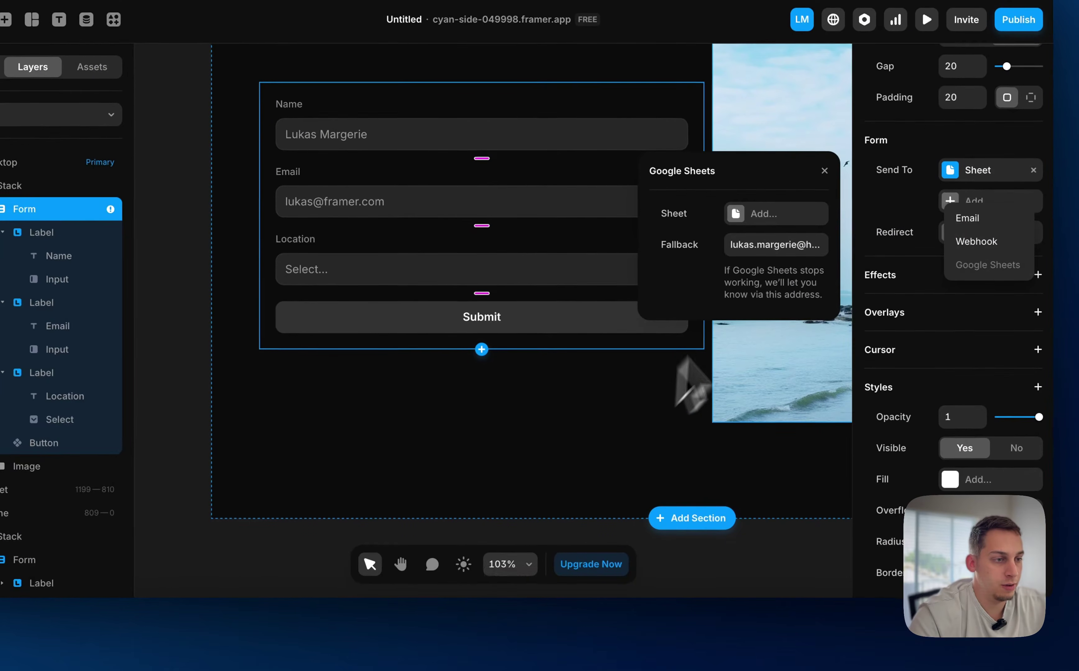
# Create a new sheet named 'Form Lead Demo' as the form's Google Sheets target
pyautogui.click(759, 221)
pyautogui.click(749, 217)
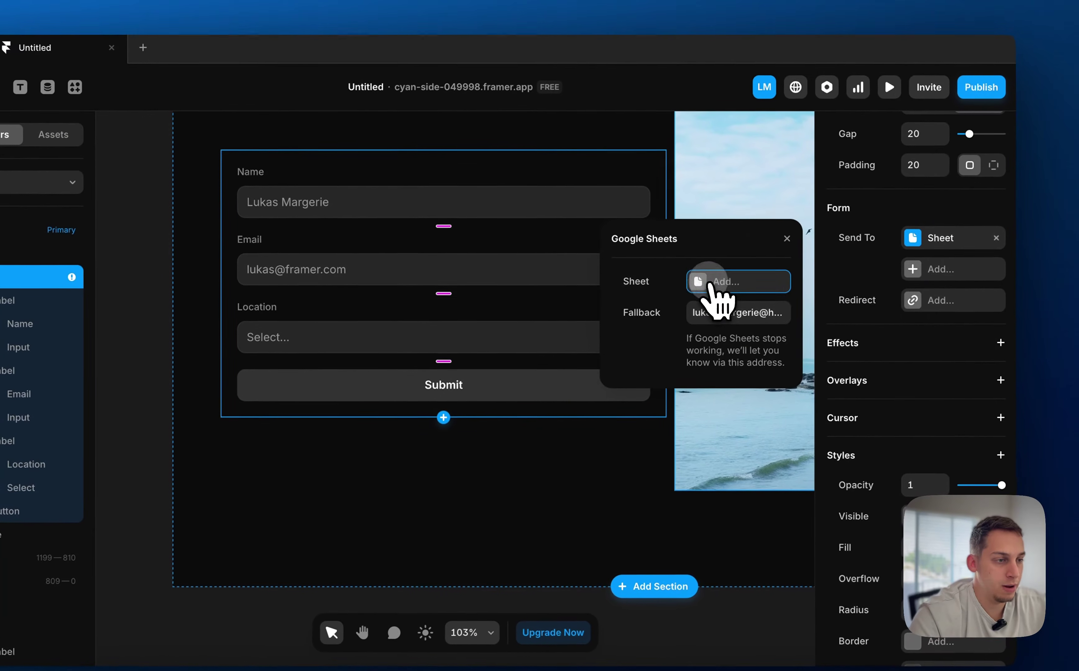
pyautogui.write('Form Le')
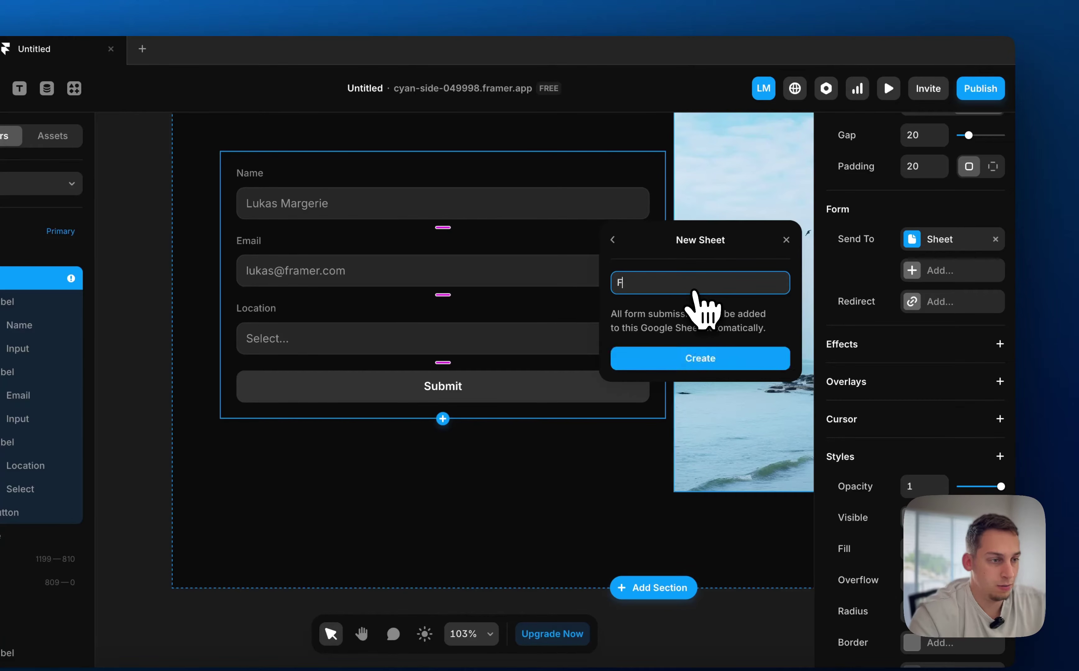
pyautogui.write('ad')
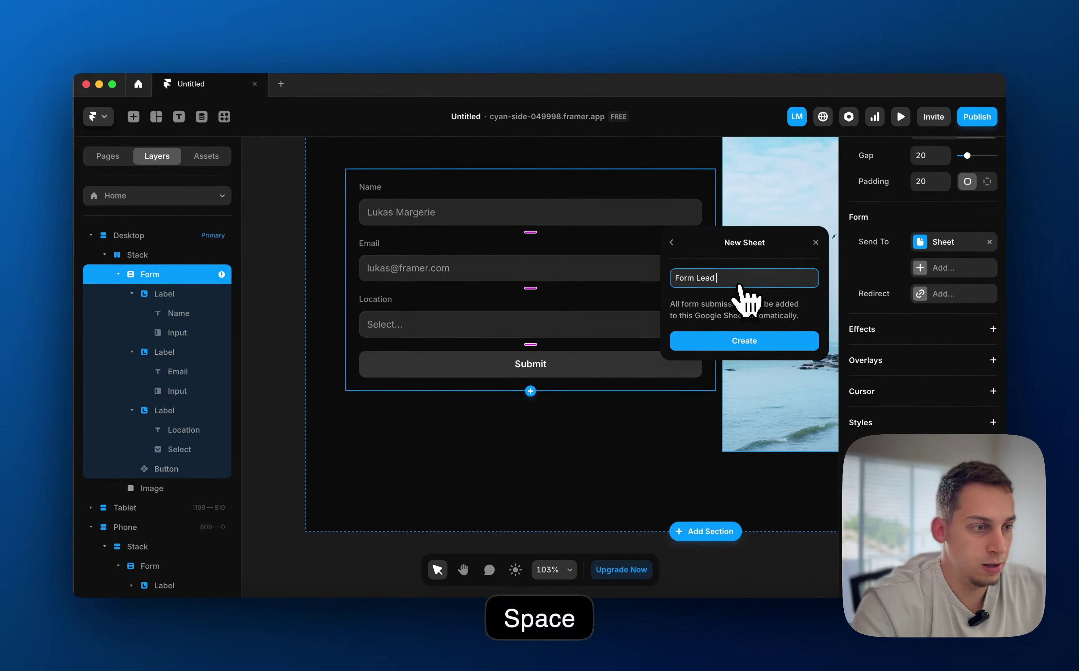
pyautogui.write(' Demo')
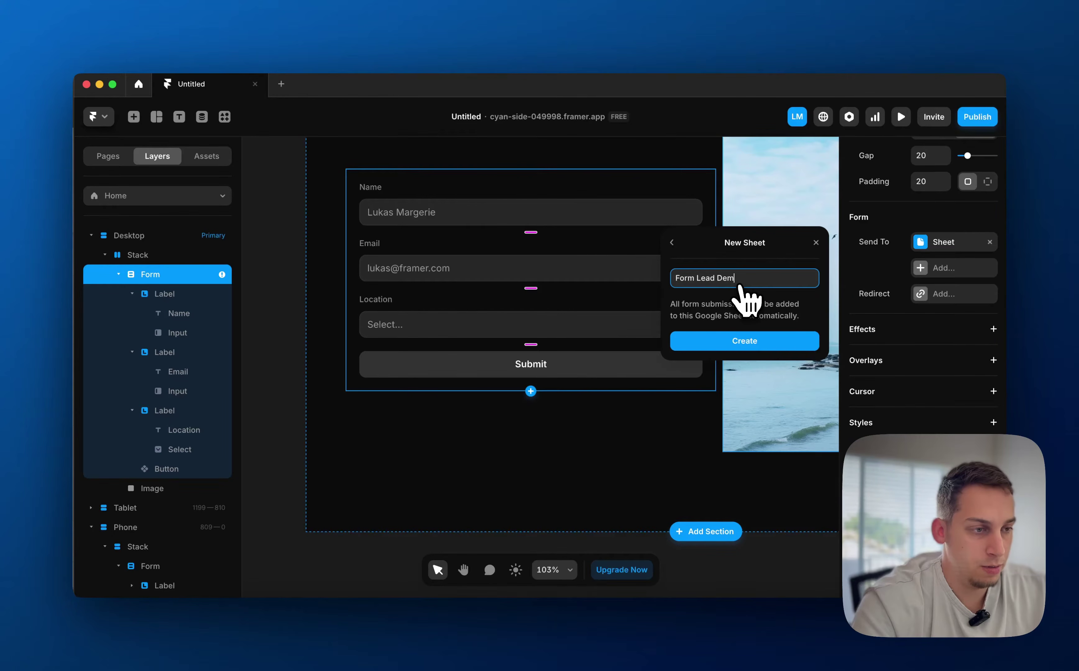
pyautogui.press('Return')
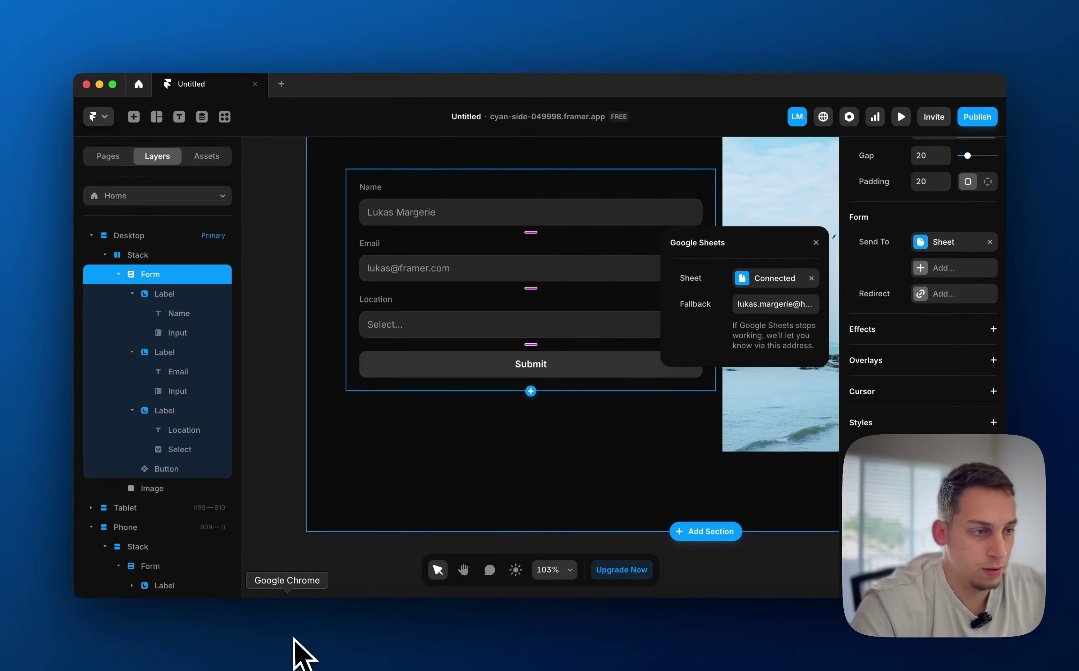
# Open the first Form Lead Demo spreadsheet from Sheets home, then return home
pyautogui.click(294, 651)
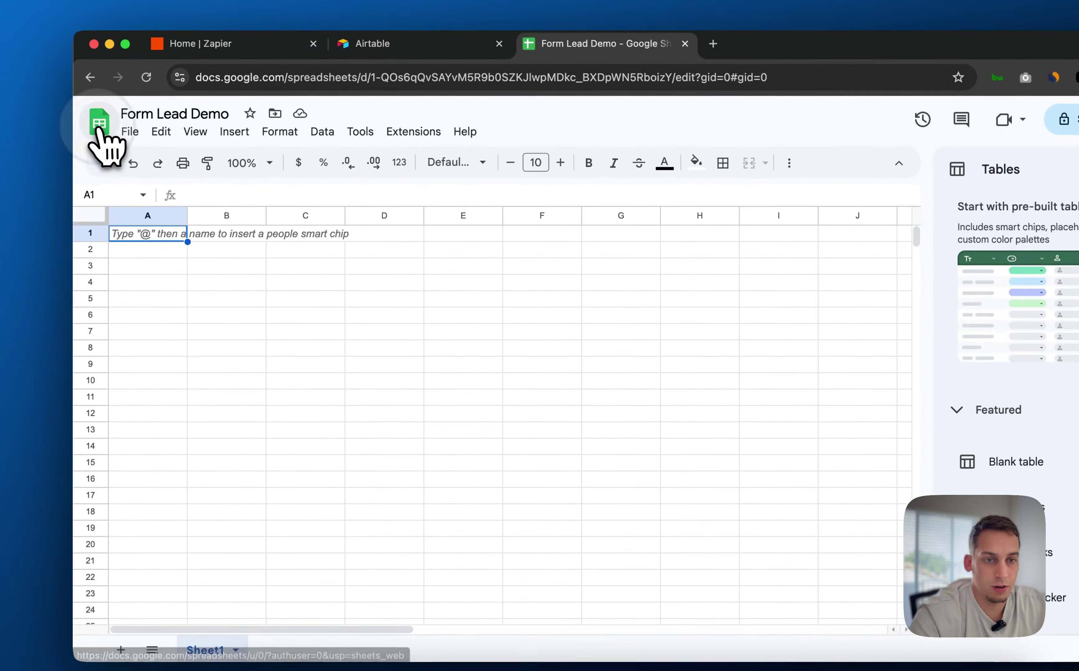
pyautogui.click(99, 129)
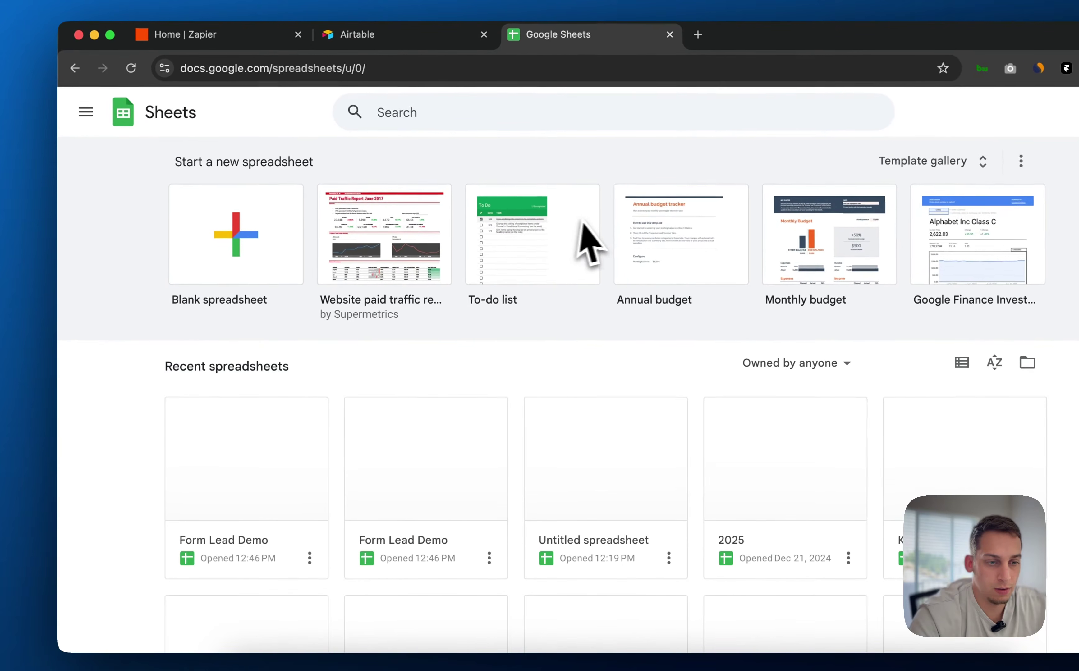
pyautogui.scroll(-2, 337, 399)
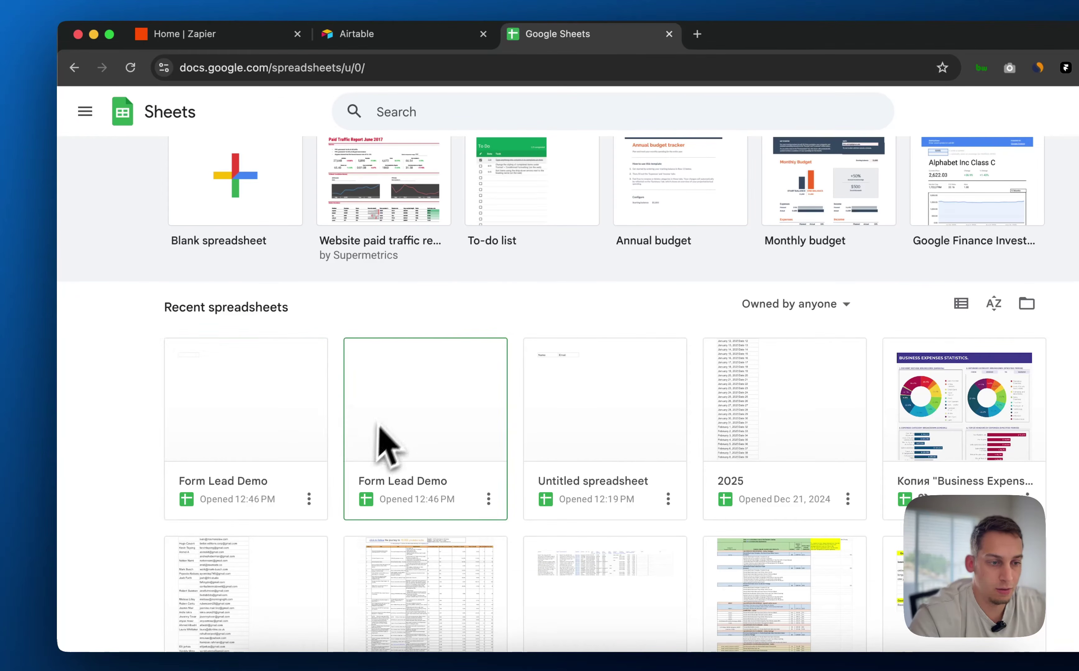
pyautogui.click(299, 440)
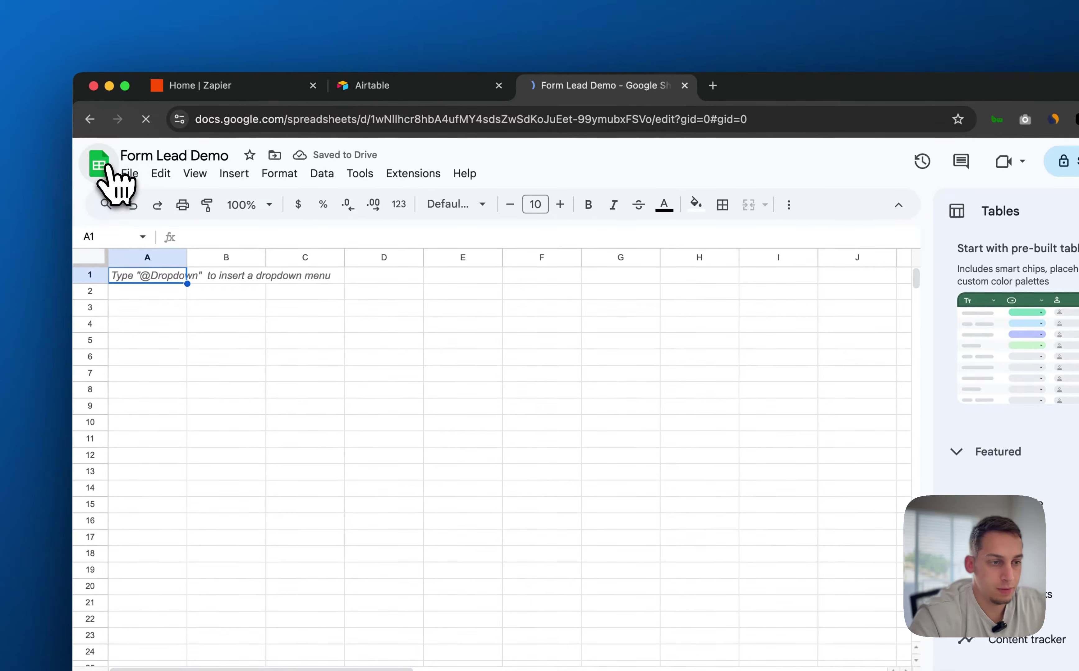
pyautogui.click(84, 112)
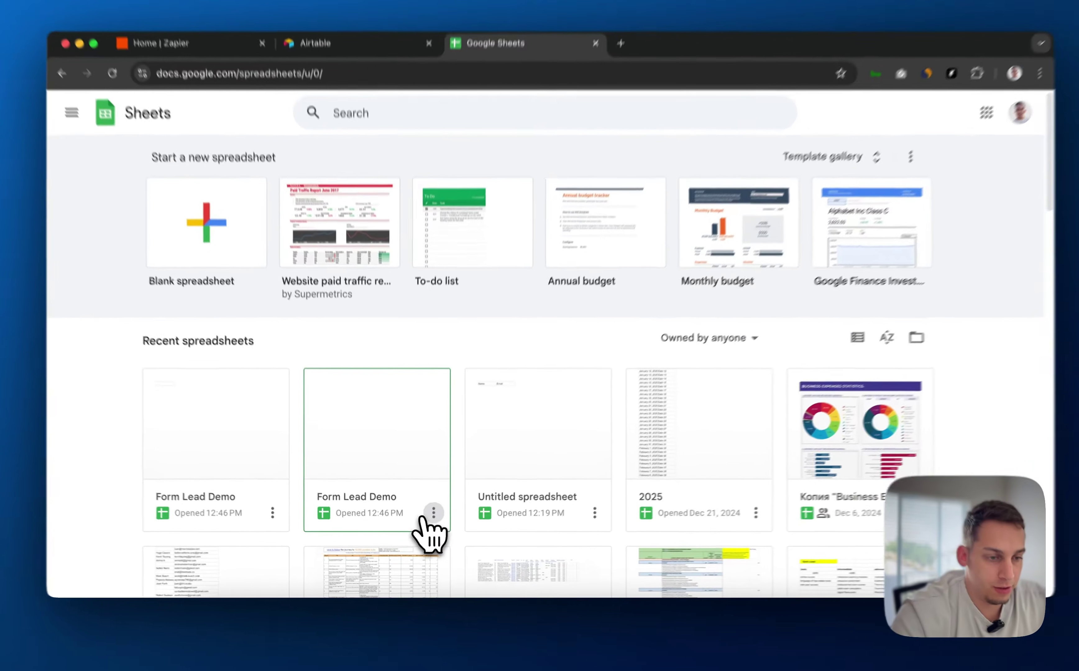
# Move both Form Lead Demo spreadsheets to the trash and return to Framer
pyautogui.click(430, 518)
pyautogui.click(413, 405)
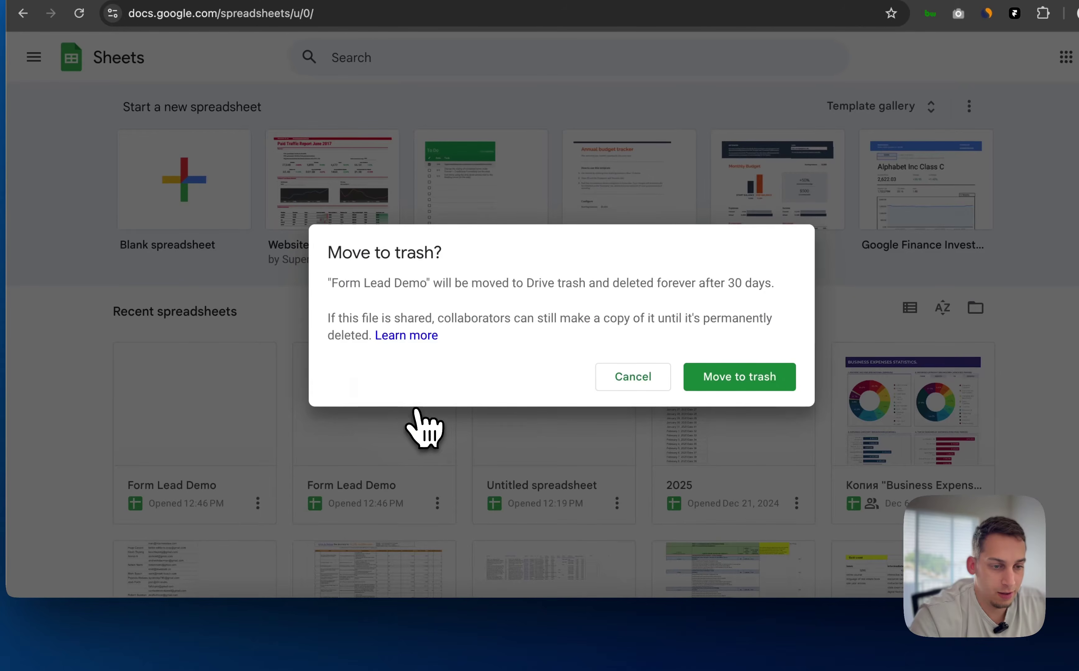
pyautogui.click(706, 390)
pyautogui.click(258, 503)
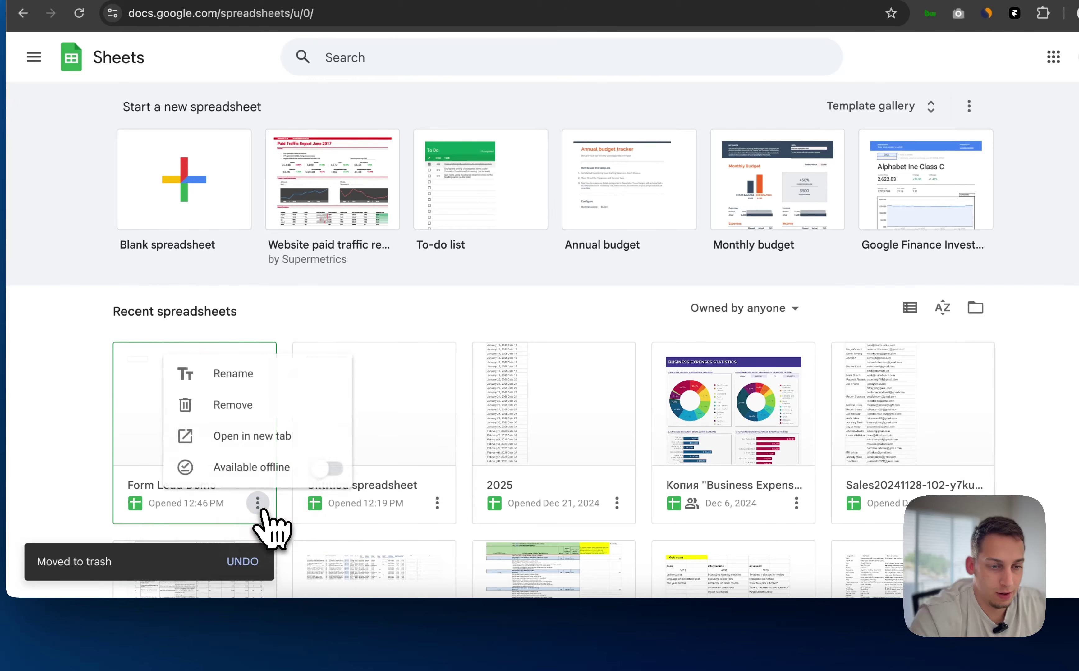
pyautogui.click(253, 403)
pyautogui.click(732, 379)
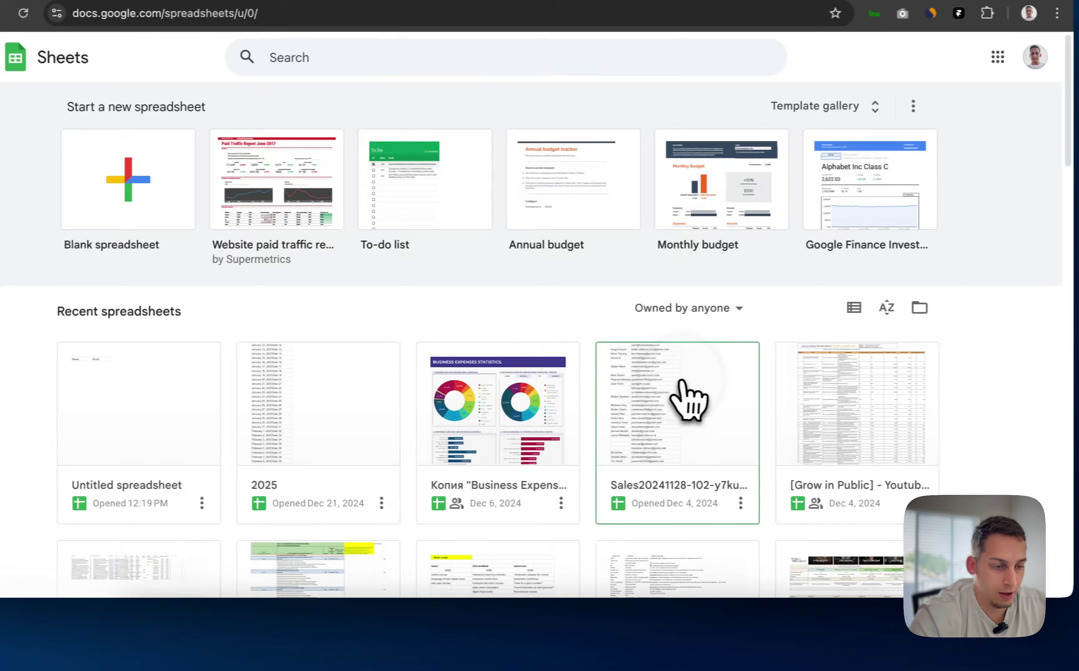
pyautogui.click(515, 639)
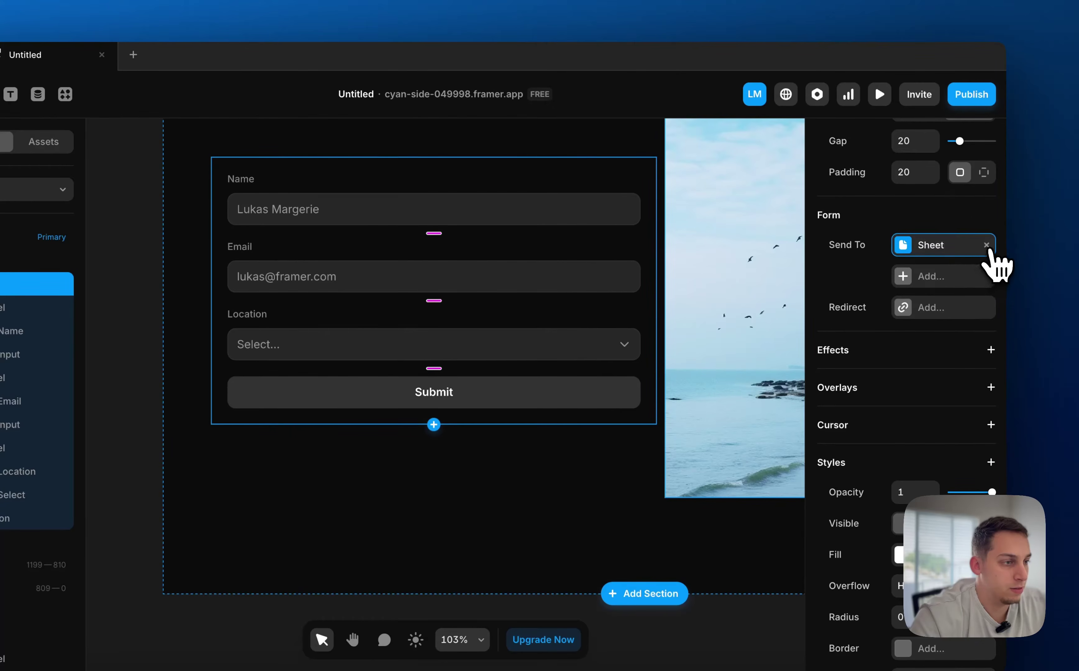
# Replace the old sheet target with a Google Sheets destination and enter the fallback e-mail address
pyautogui.click(987, 245)
pyautogui.click(949, 247)
pyautogui.click(901, 310)
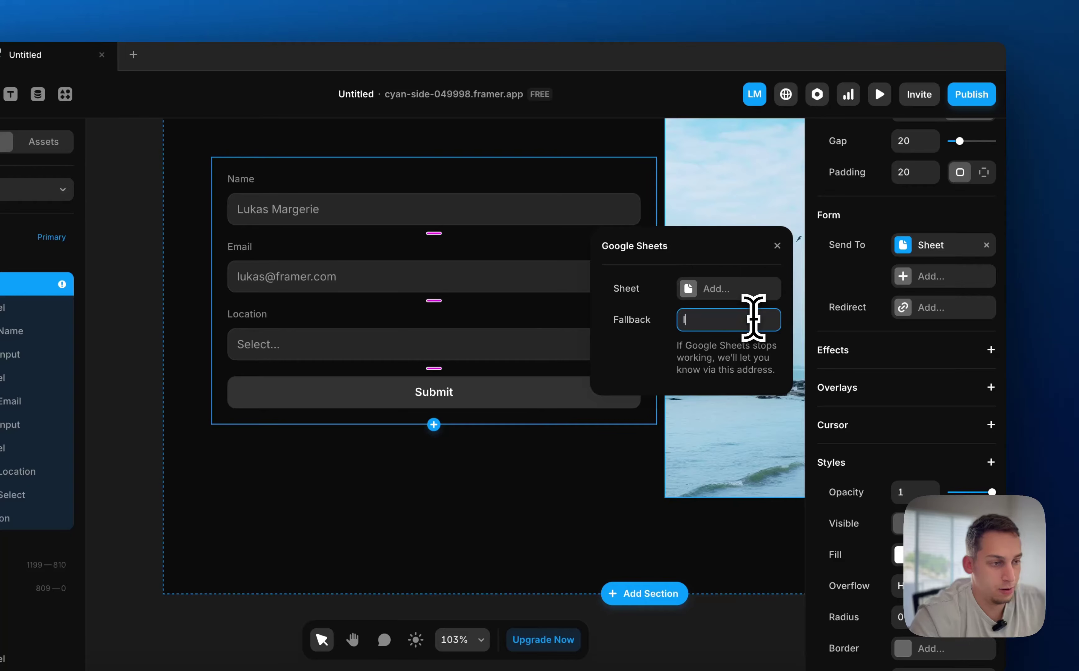
pyautogui.click(753, 319)
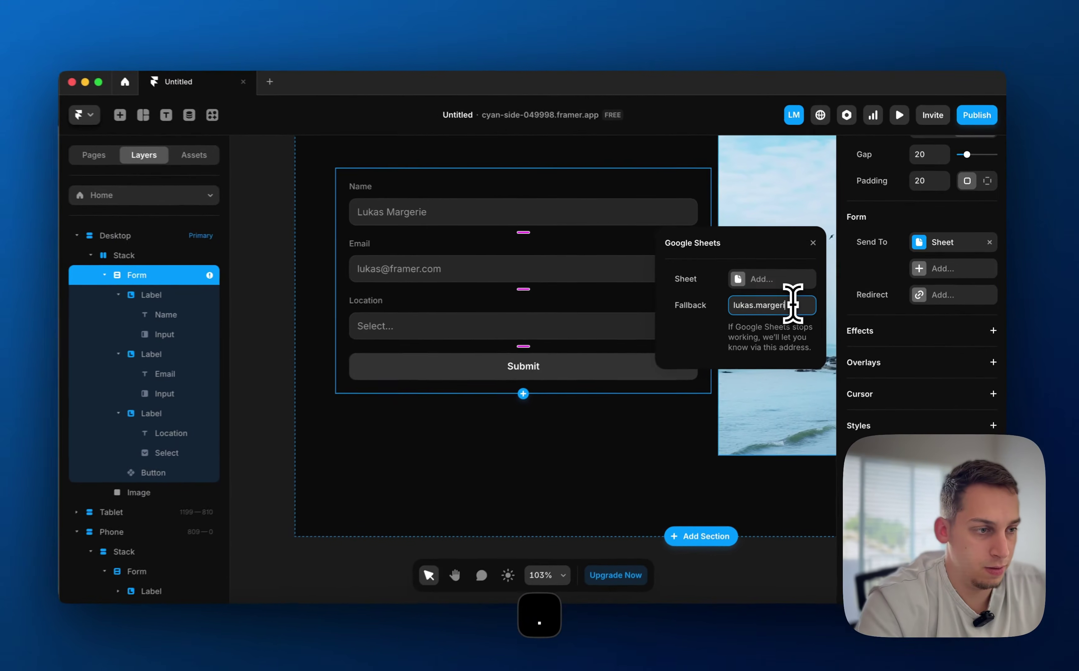
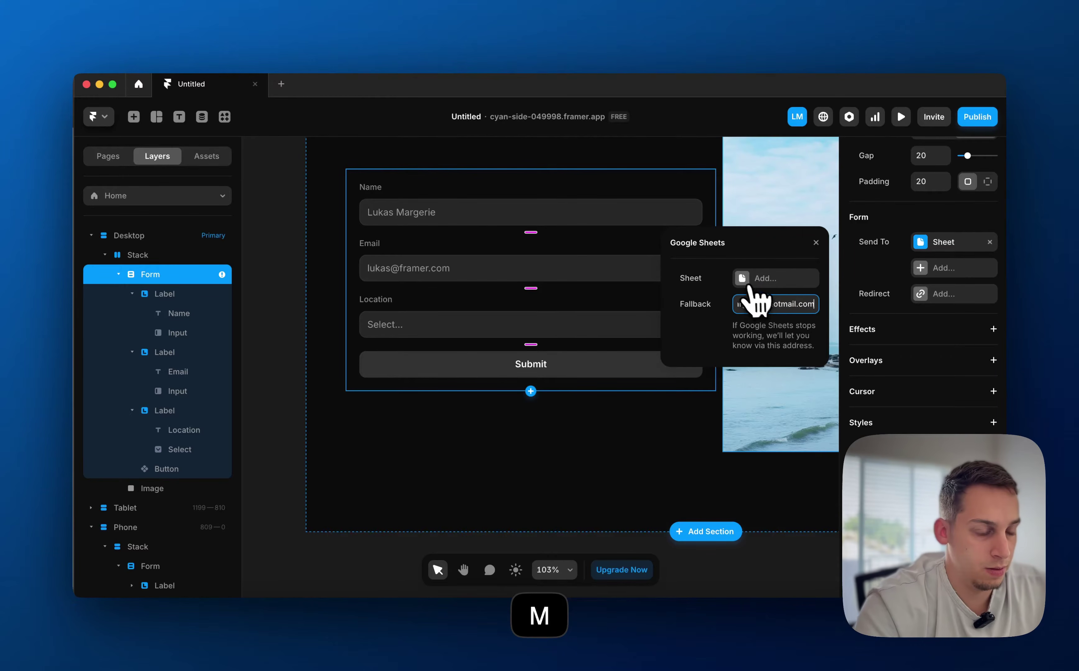
pyautogui.press('Return')
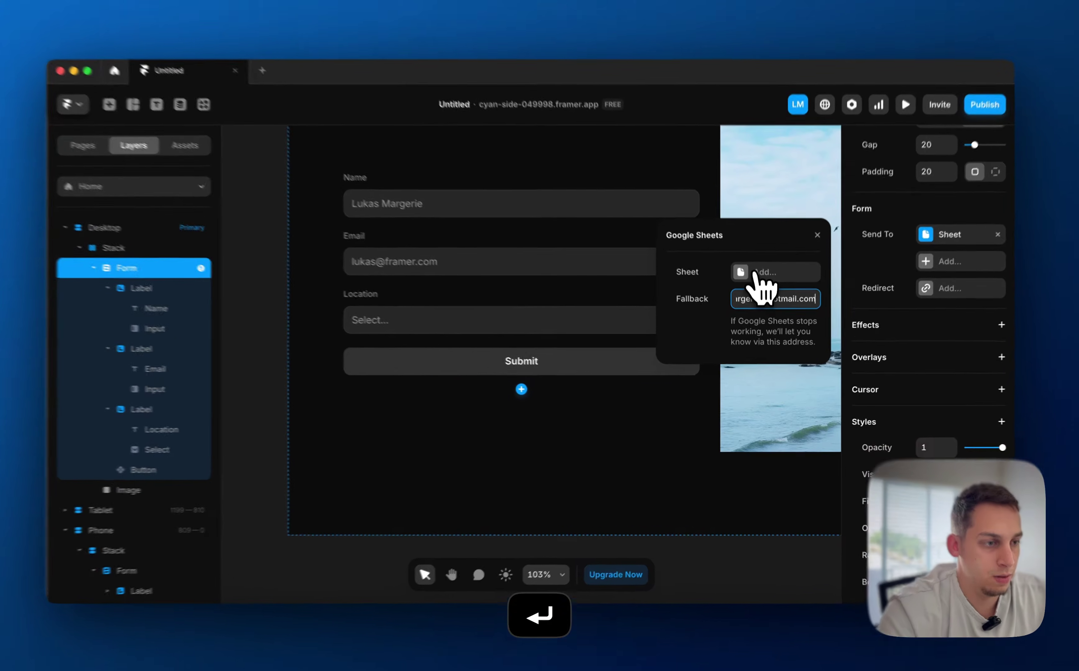
# Create a new sheet named 'New Form Demo' for the form's submissions
pyautogui.click(745, 279)
pyautogui.click(650, 202)
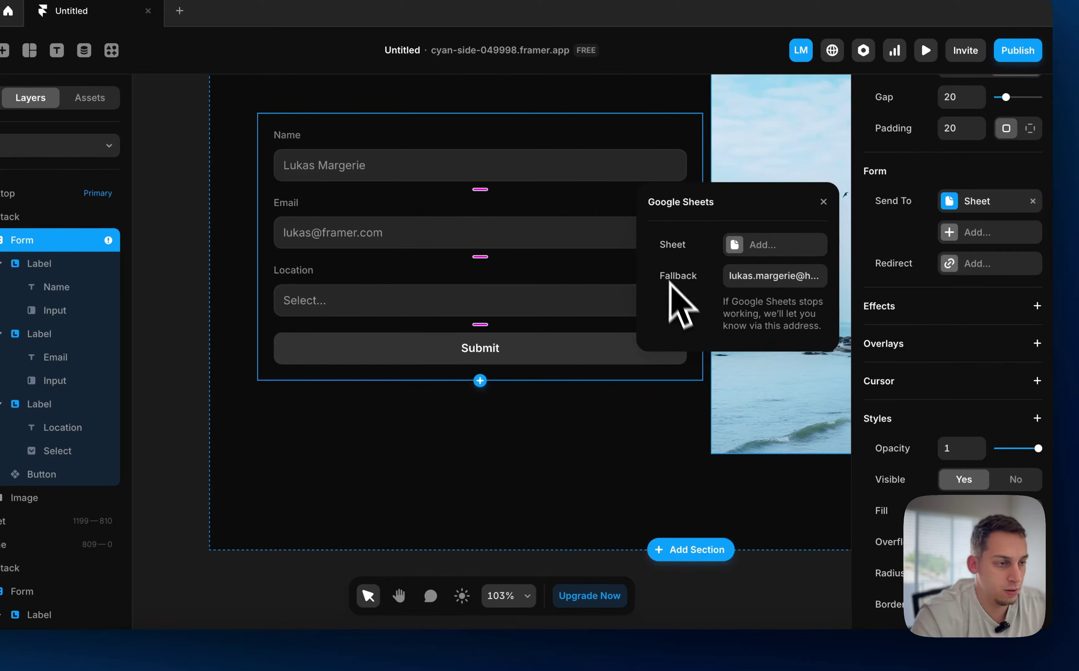
pyautogui.click(737, 245)
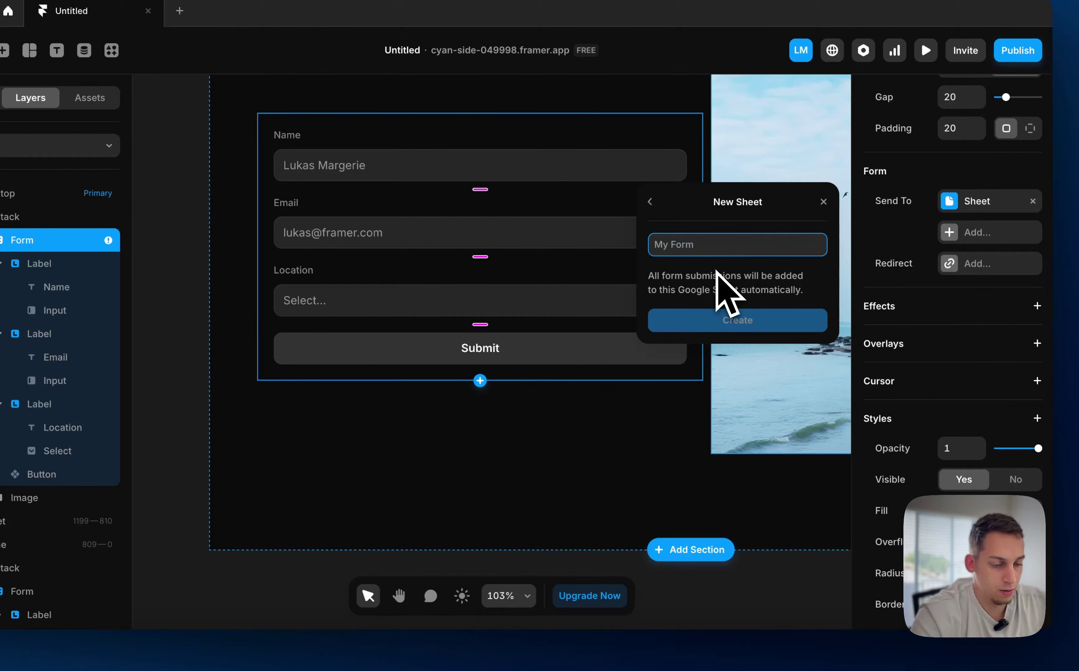
pyautogui.write('New Form Demo')
pyautogui.click(701, 320)
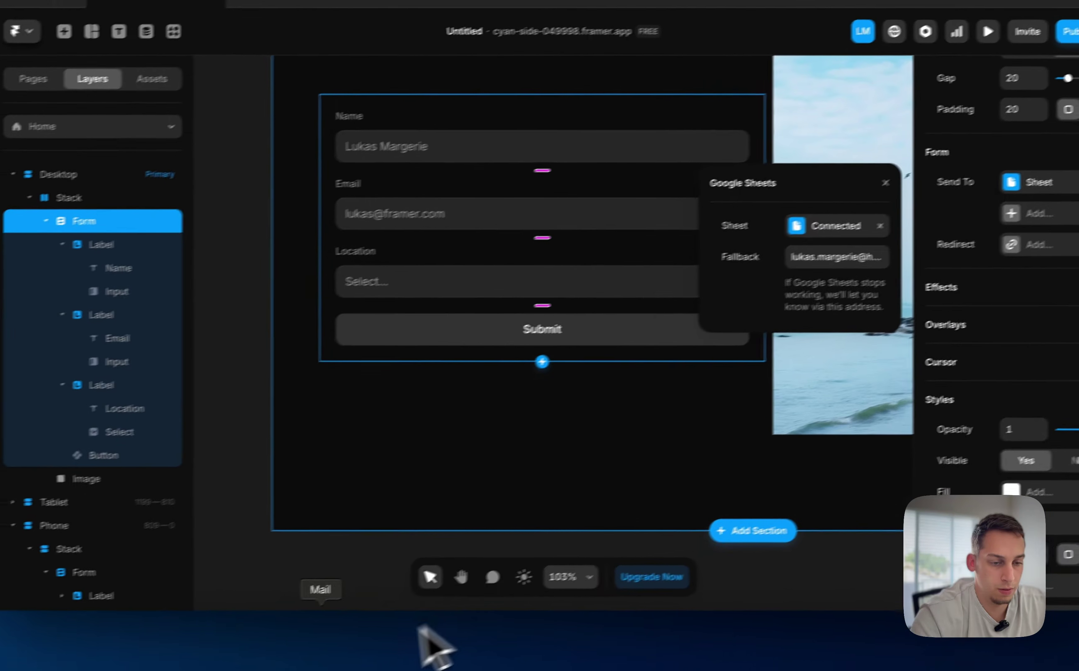
# Reload Google Sheets home and open the New Form Demo spreadsheet to confirm it exists
pyautogui.click(287, 649)
pyautogui.press('super+r')
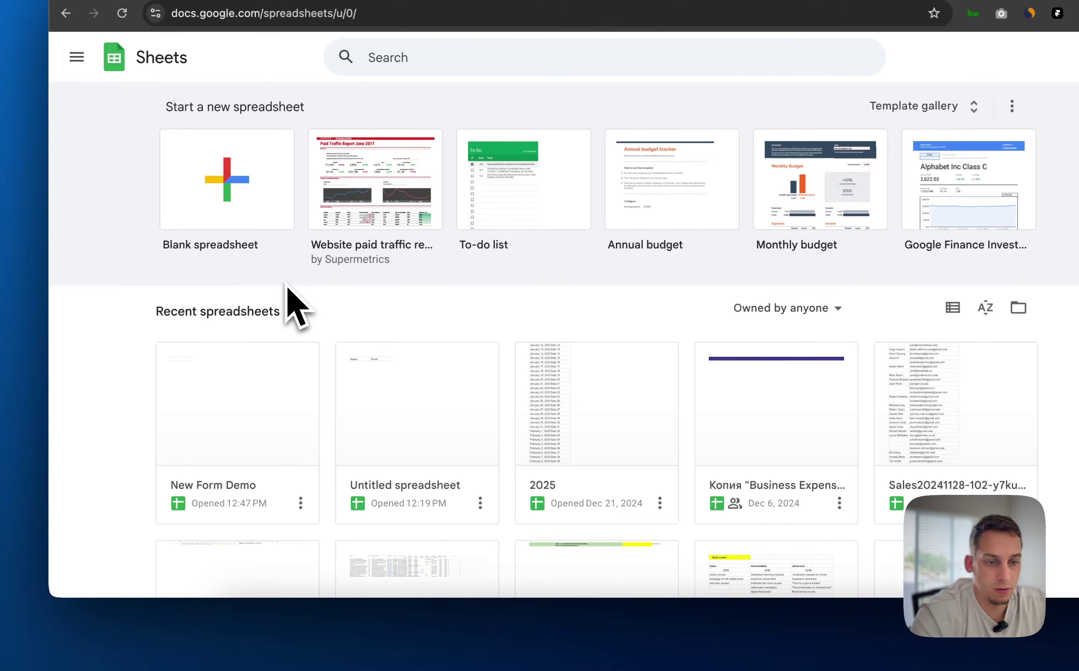
pyautogui.click(222, 430)
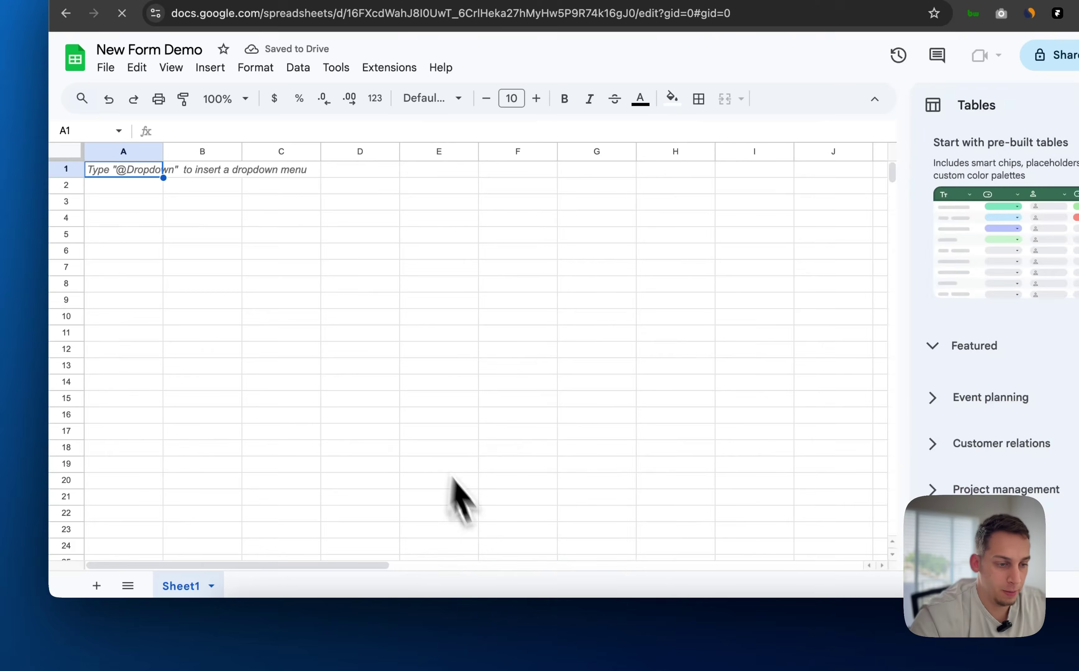
pyautogui.click(577, 630)
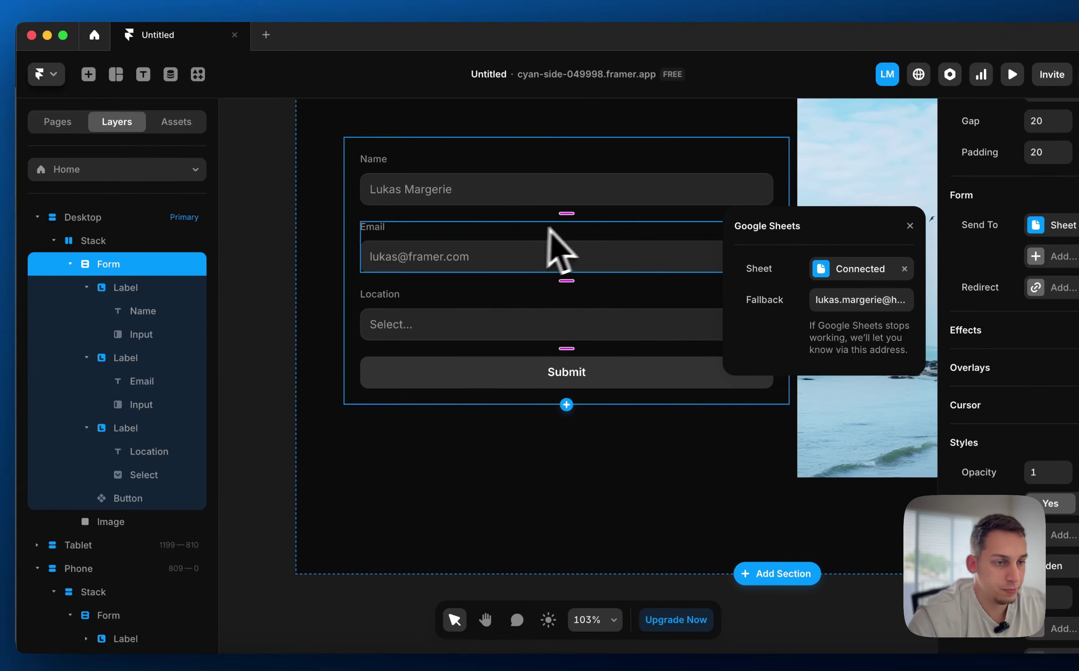
# Open the published site in a new tab from the publishing options
pyautogui.hscroll(5, 524, 280)
pyautogui.scroll(3, 523, 280)
pyautogui.scroll(-5, 518, 278)
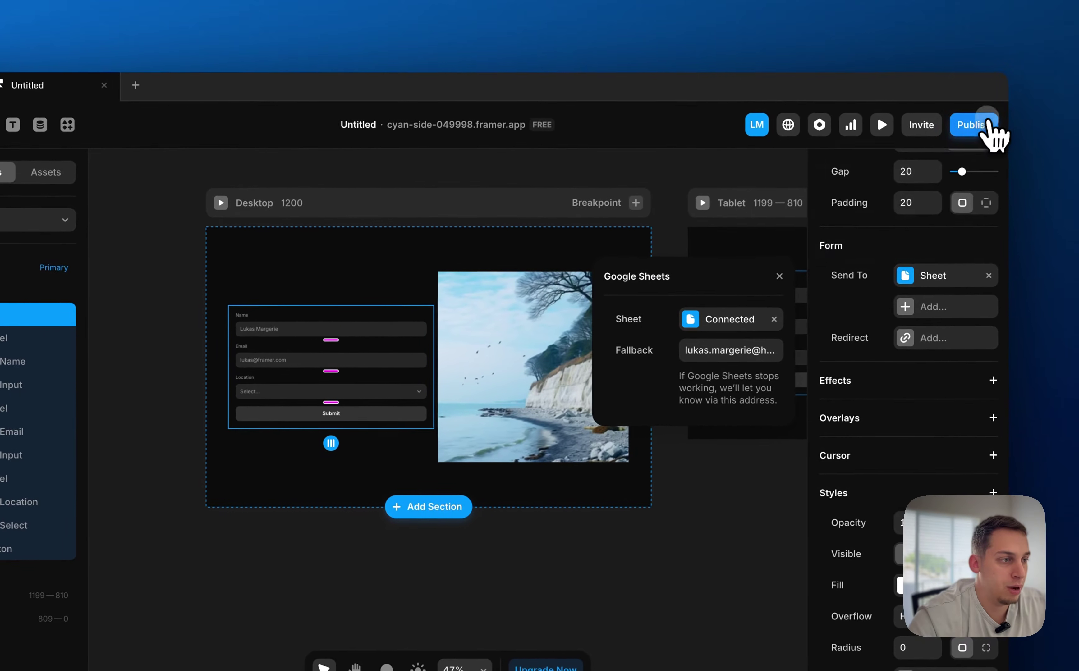
pyautogui.click(990, 127)
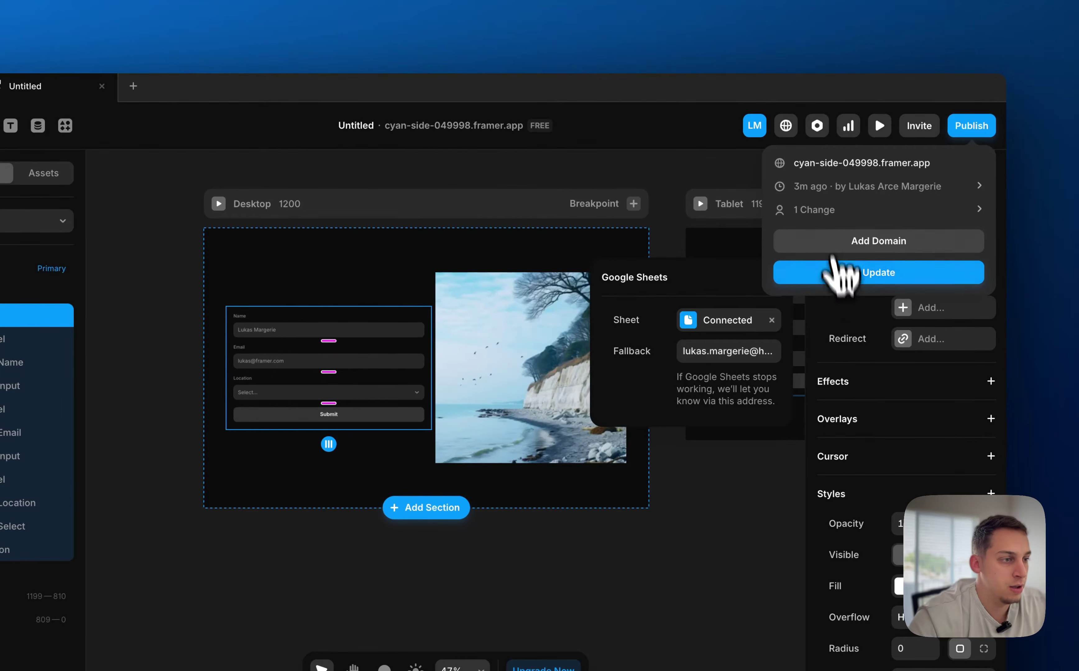
pyautogui.click(825, 173)
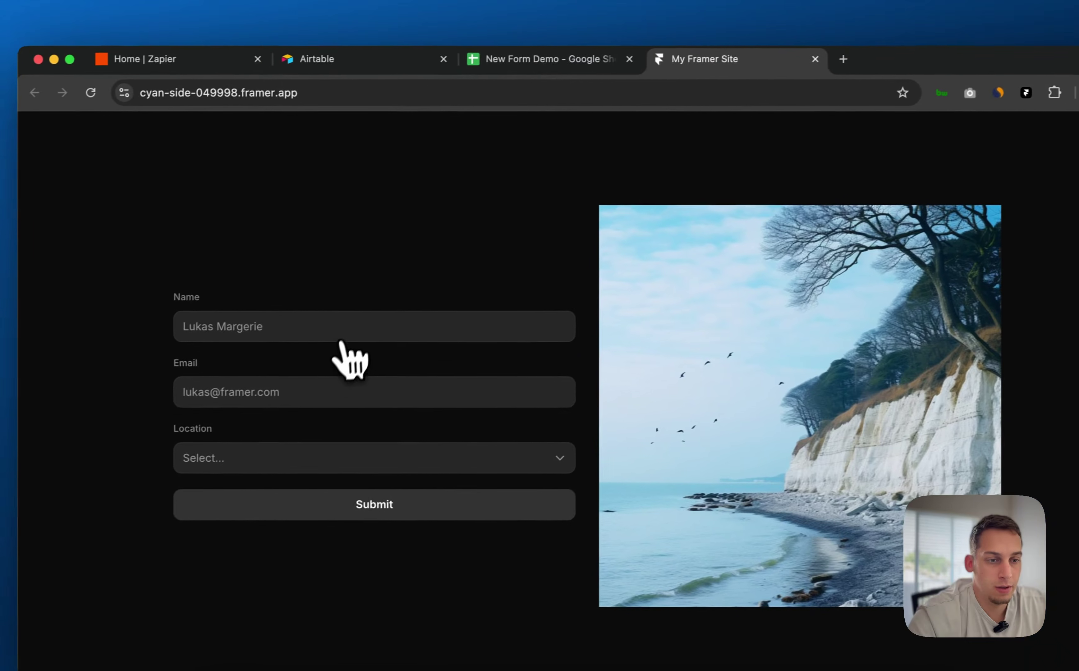
# Fill Name and Email from saved entries and choose Miami as the Location
pyautogui.click(134, 355)
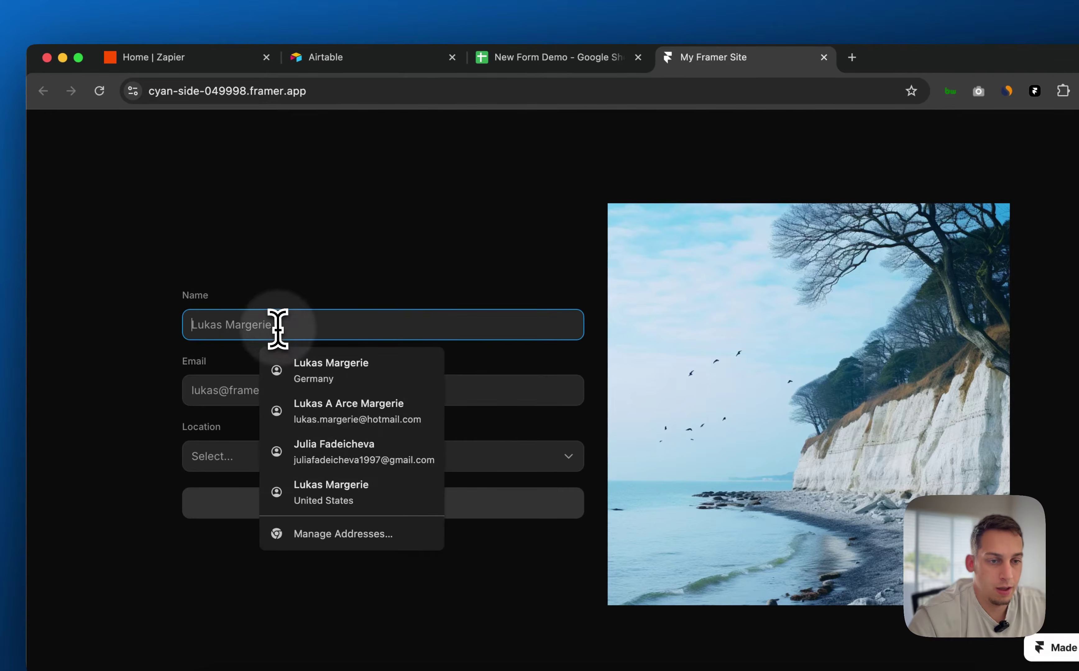
pyautogui.click(303, 353)
pyautogui.click(260, 389)
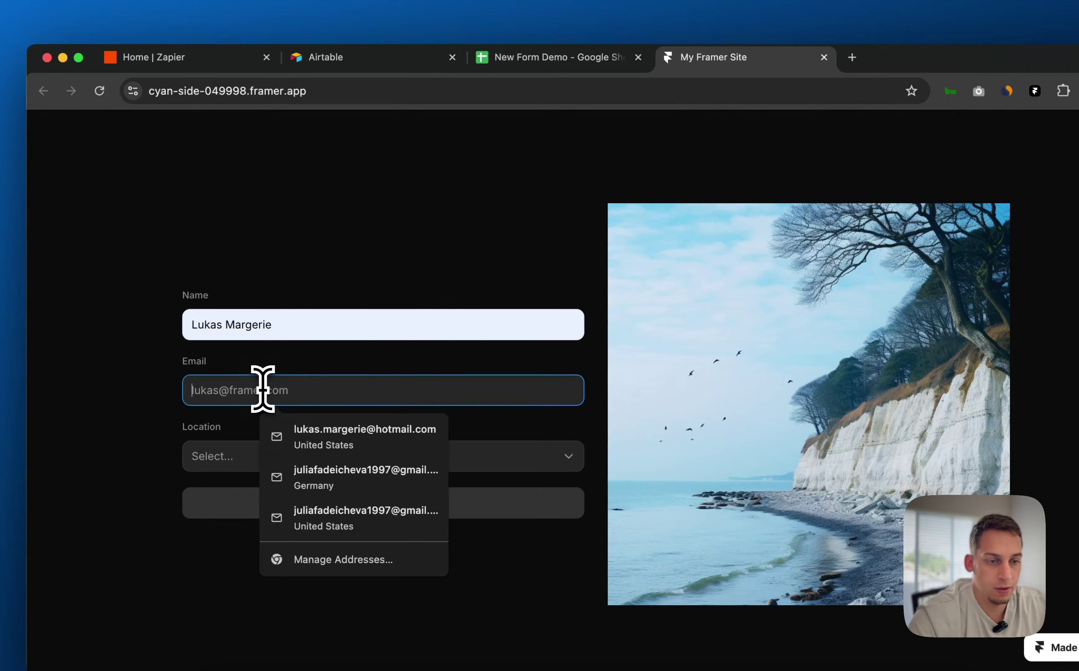
pyautogui.click(292, 437)
pyautogui.click(233, 457)
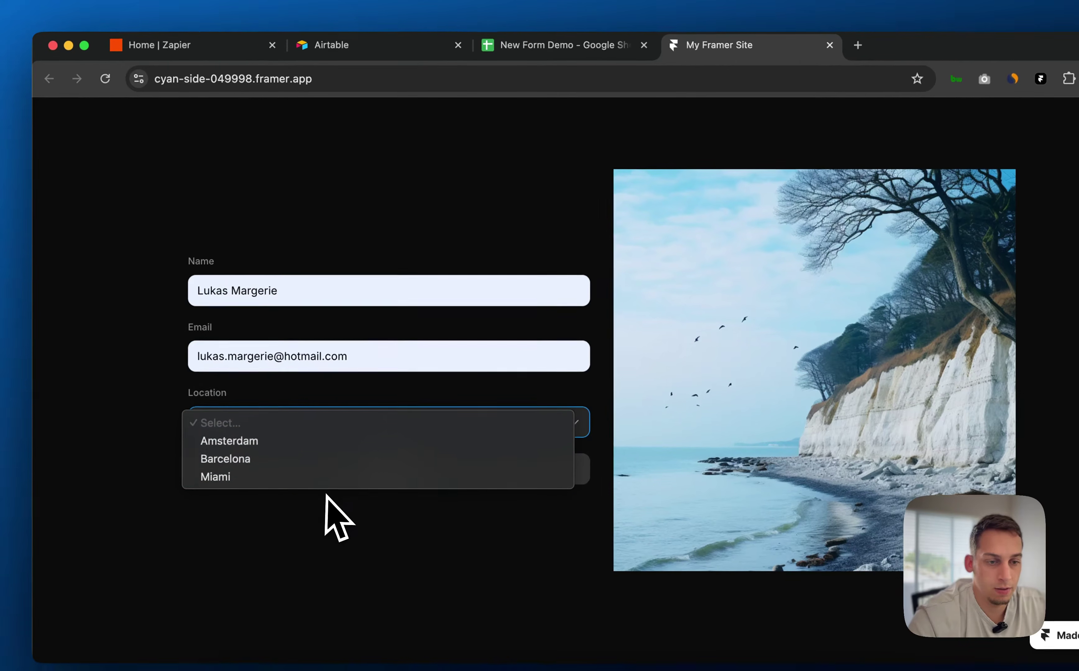
pyautogui.click(320, 478)
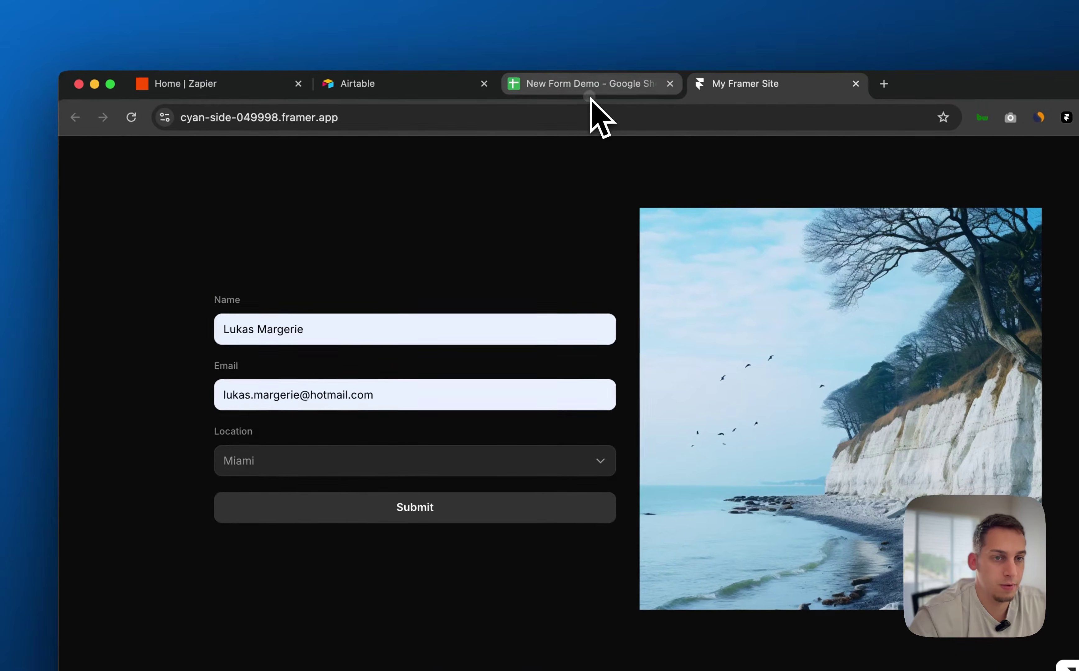
pyautogui.click(560, 43)
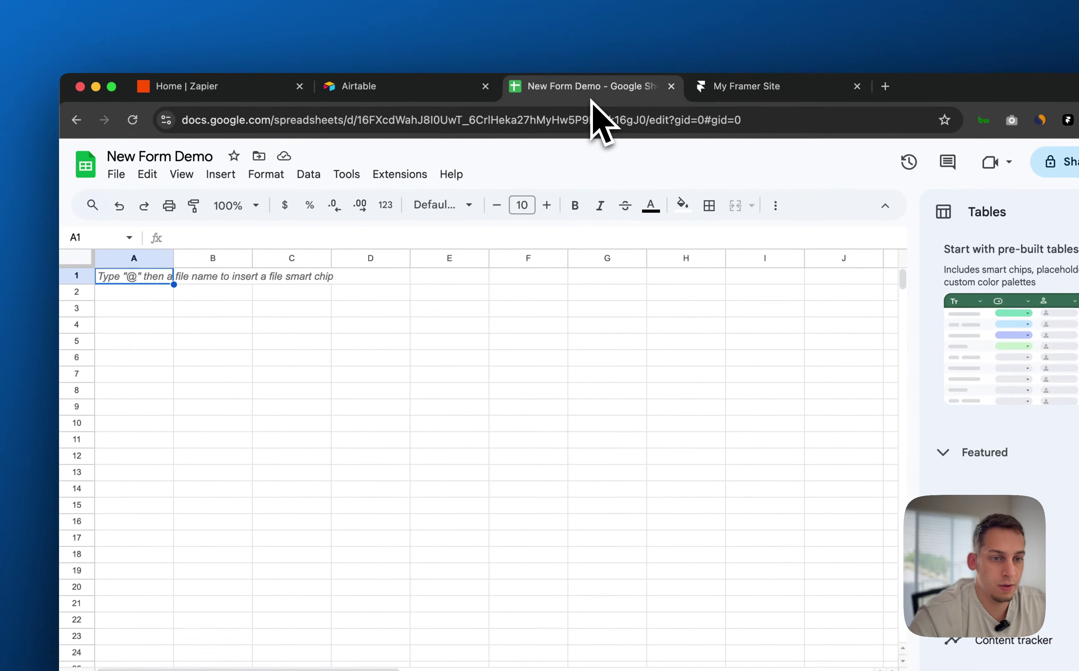
pyautogui.press('super+r')
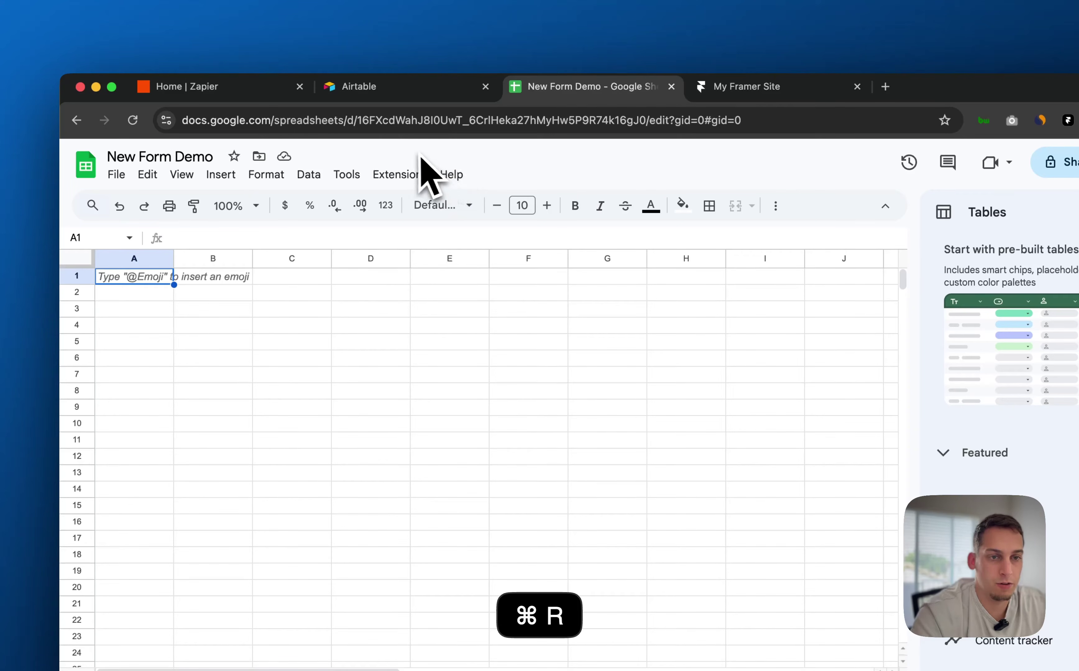
pyautogui.click(133, 121)
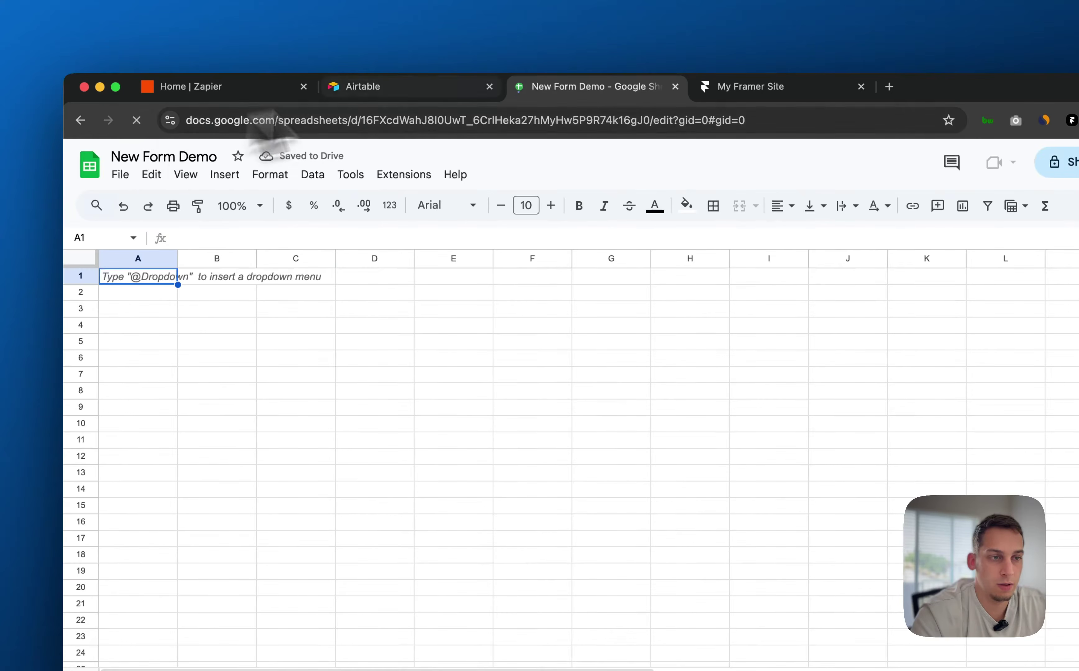
pyautogui.click(750, 87)
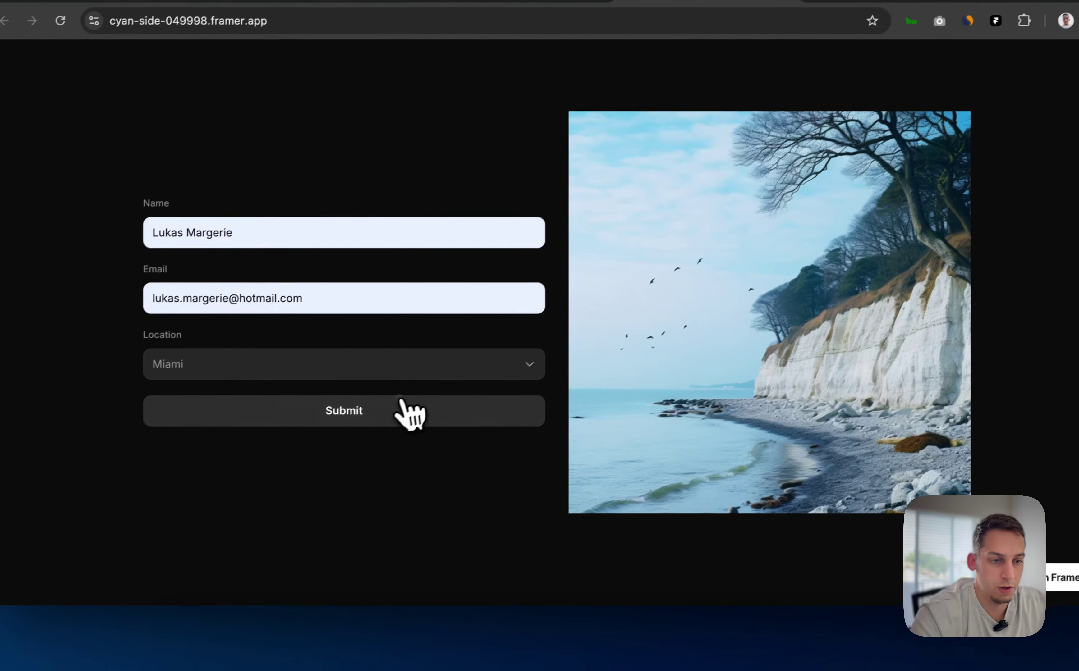
# Open a live preview of the page in Framer, dismissing the breakpoint dialog
pyautogui.click(581, 653)
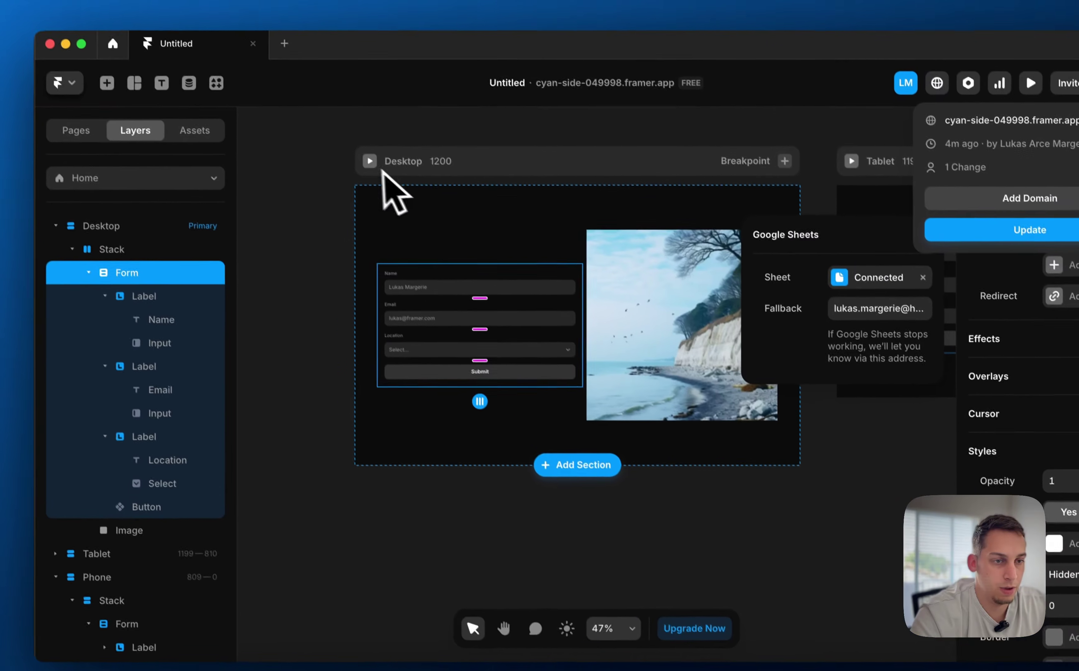
pyautogui.click(370, 160)
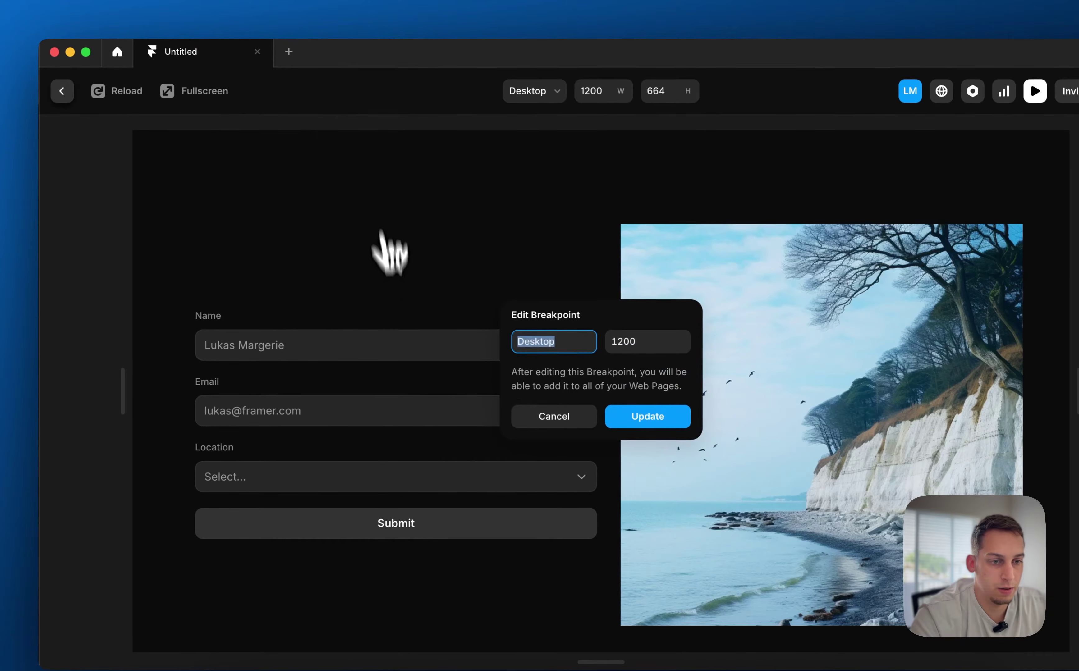
pyautogui.click(563, 415)
# Enter a dummy e-mail, choose Miami as Location, and submit the test entry
pyautogui.click(279, 402)
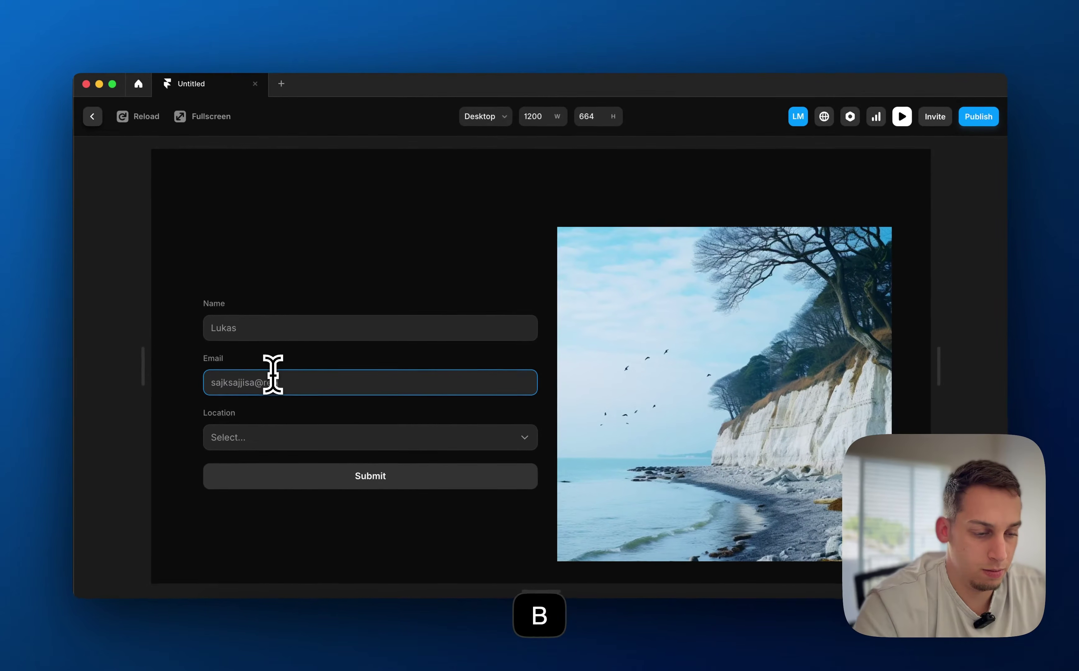
pyautogui.click(278, 437)
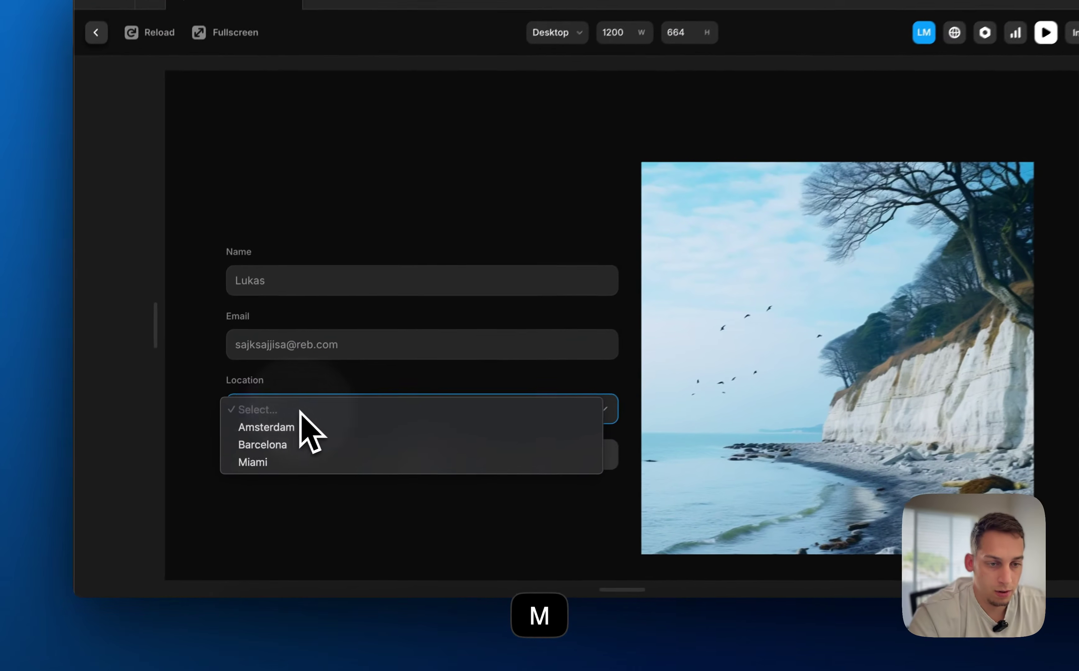
pyautogui.click(260, 482)
pyautogui.click(339, 479)
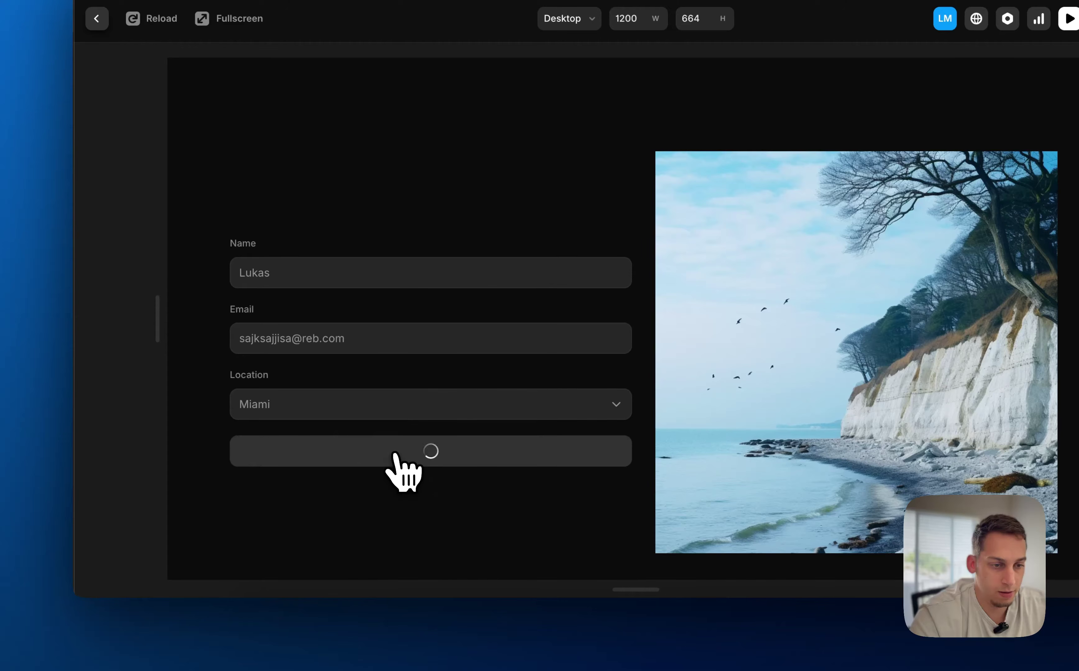
pyautogui.click(330, 652)
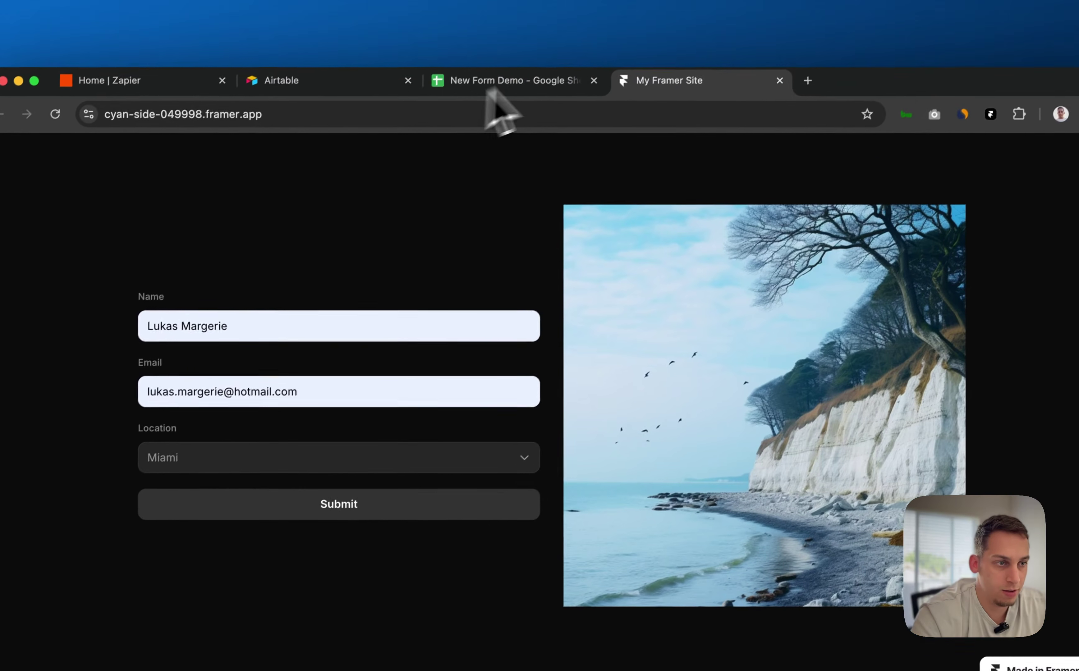
# Check row 2 of New Form Demo for the submitted date, name, e-mail and Miami
pyautogui.click(772, 86)
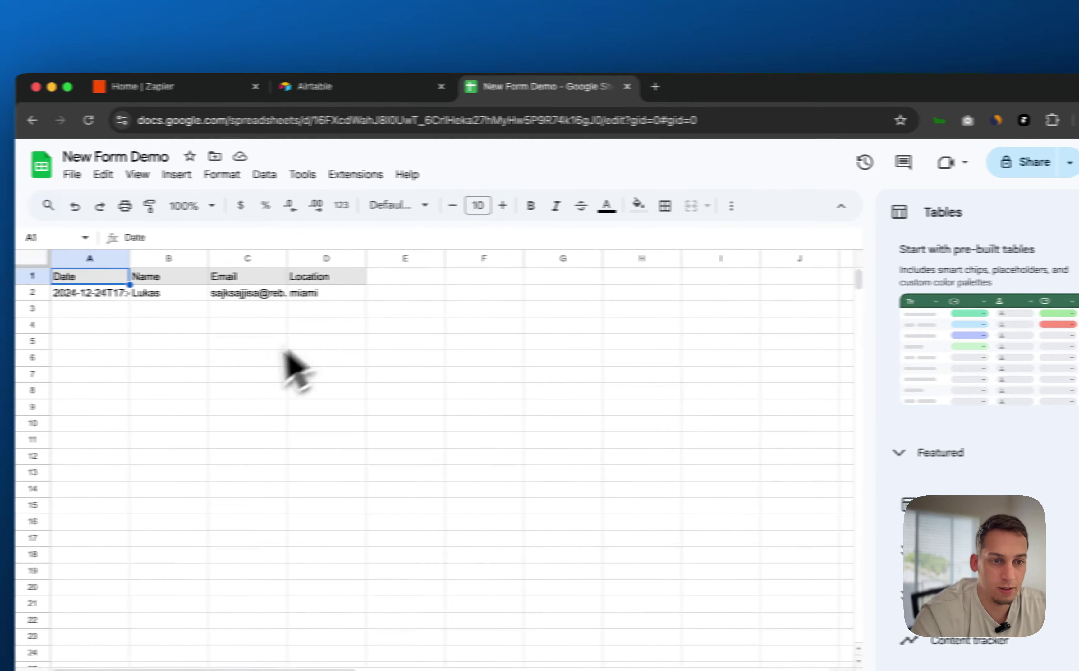
pyautogui.click(161, 294)
pyautogui.click(160, 312)
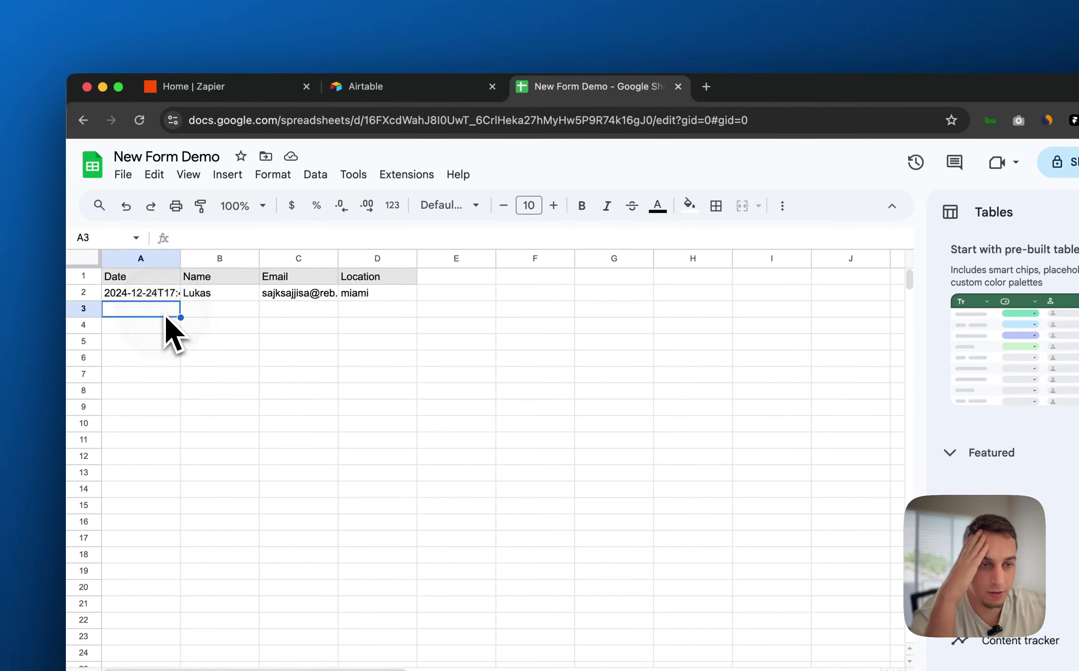
pyautogui.click(235, 296)
pyautogui.click(288, 298)
pyautogui.click(363, 298)
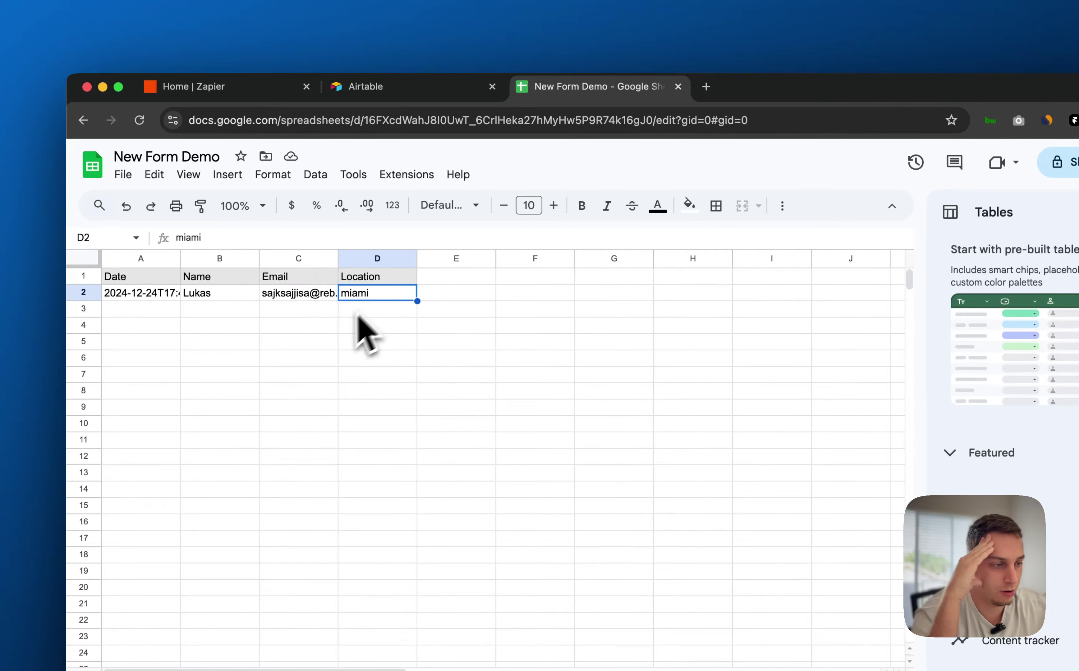
pyautogui.click(293, 328)
pyautogui.click(231, 297)
# Switch from the Airtable tab to the Zapier home page
pyautogui.click(373, 84)
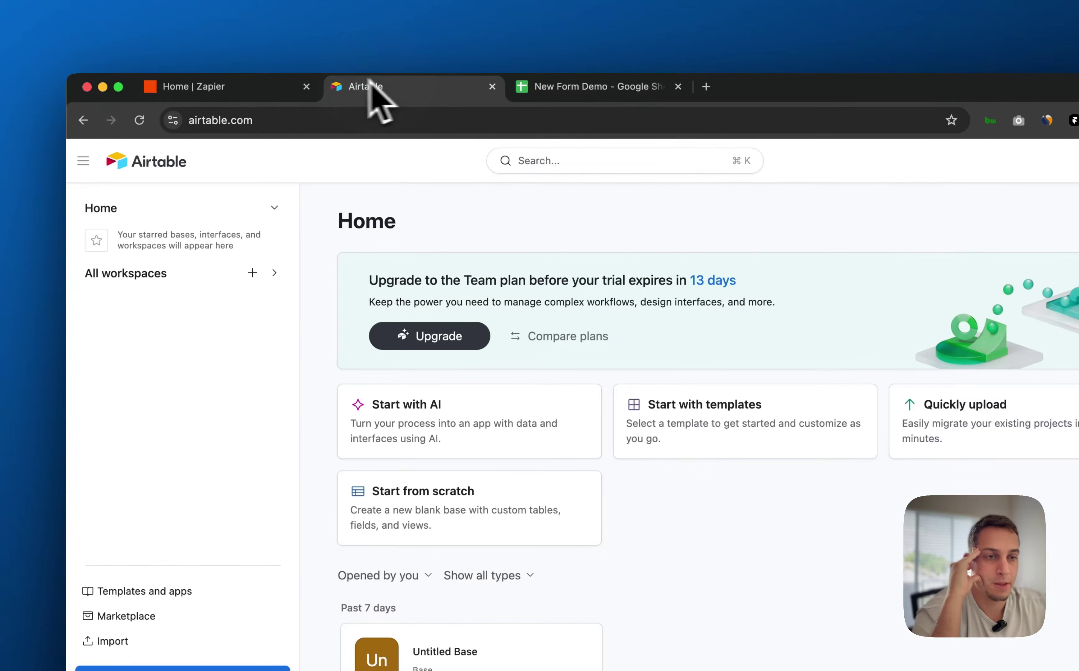
pyautogui.click(288, 86)
pyautogui.click(577, 86)
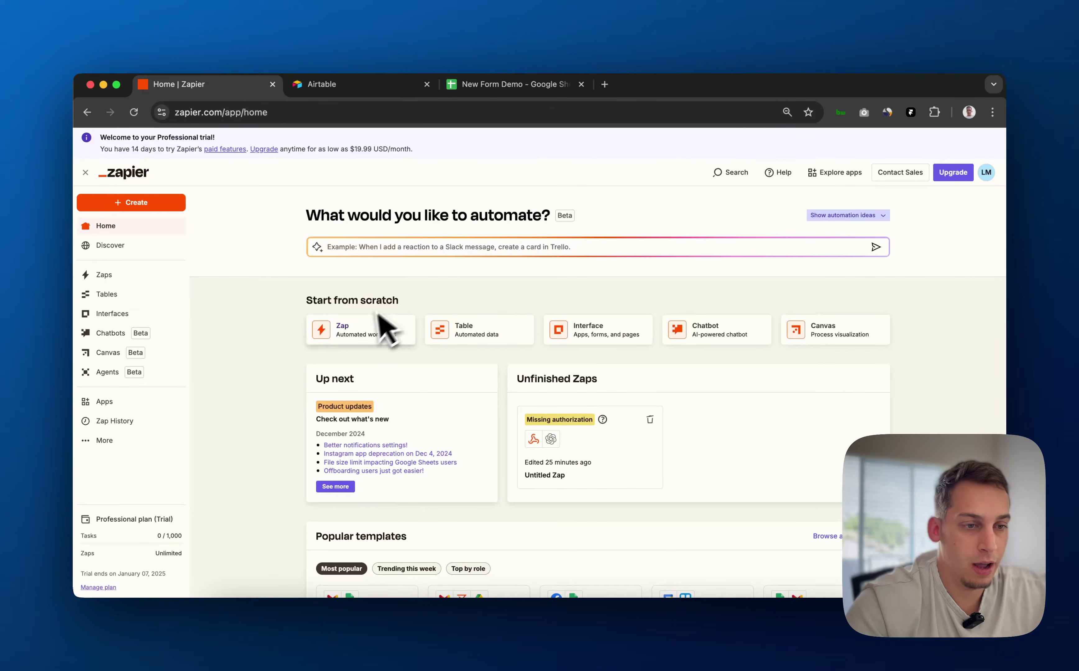
# Start a new Zap from Zapier's Create menu
pyautogui.moveTo(132, 149); pyautogui.dragTo(214, 129)
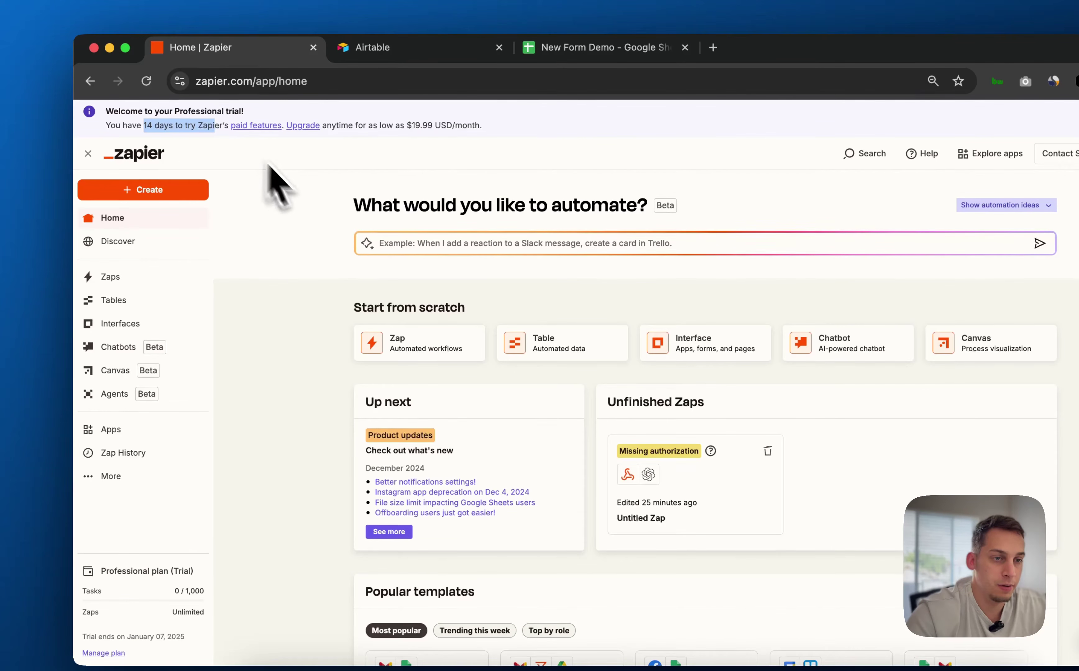
pyautogui.click(276, 243)
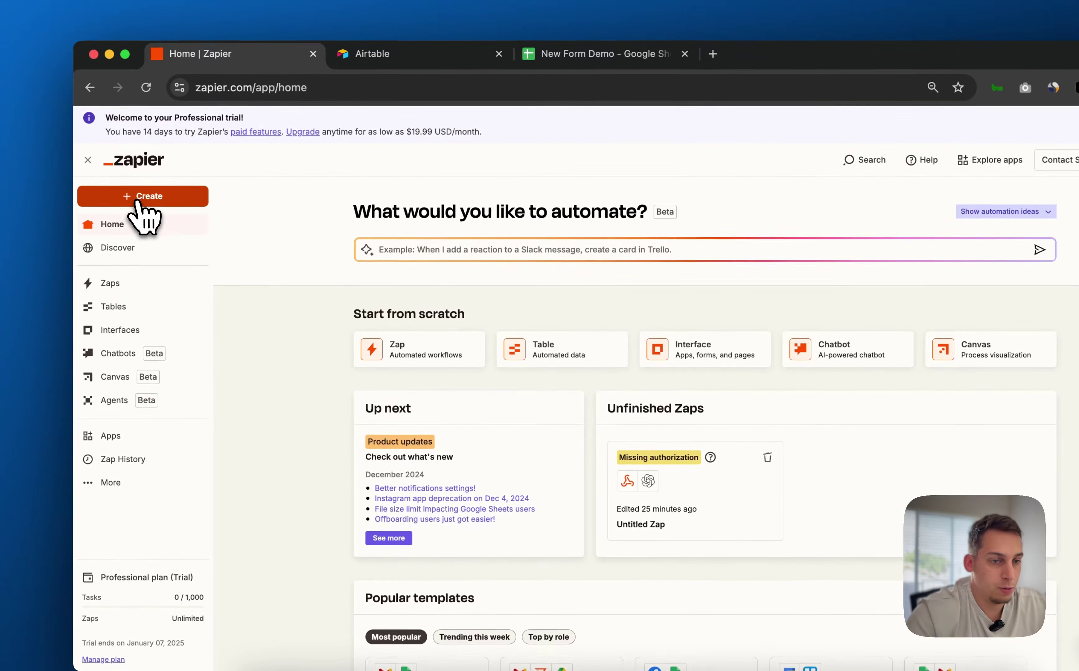
pyautogui.click(137, 167)
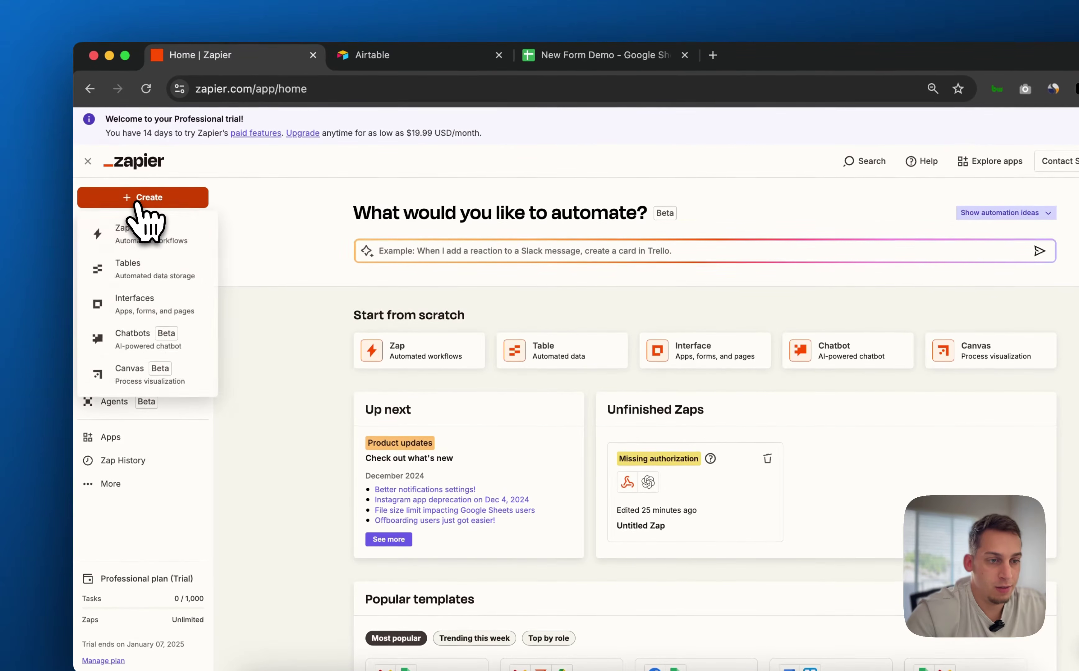
pyautogui.click(137, 239)
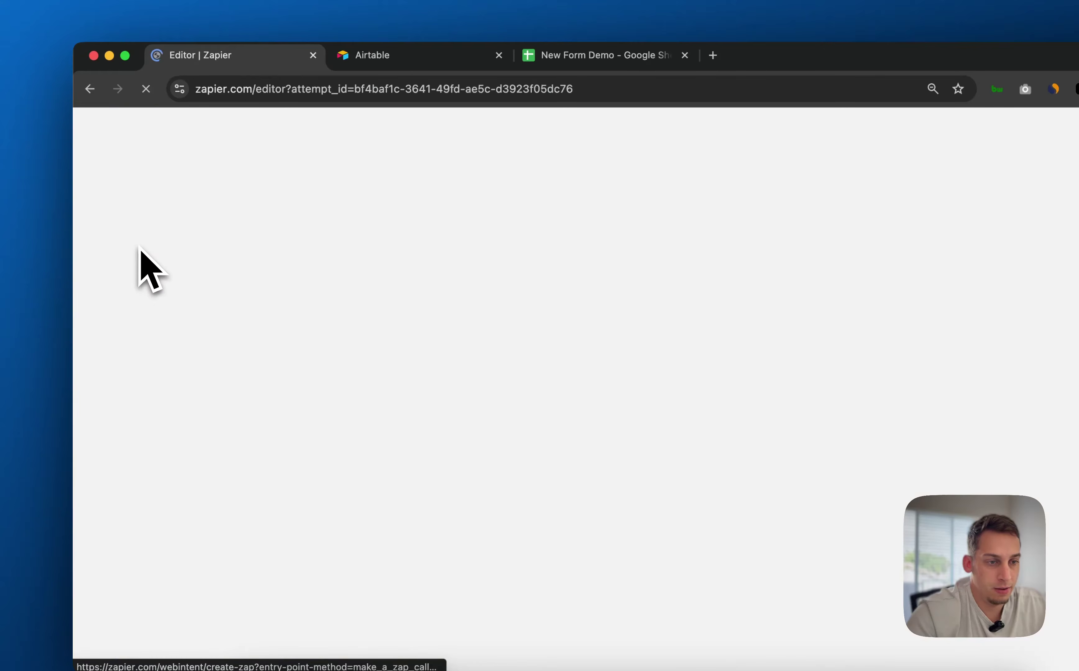
# Dismiss the Learn the basics tip and bring up the app chooser for the trigger step
pyautogui.moveTo(414, 378); pyautogui.dragTo(380, 347)
pyautogui.click(553, 260)
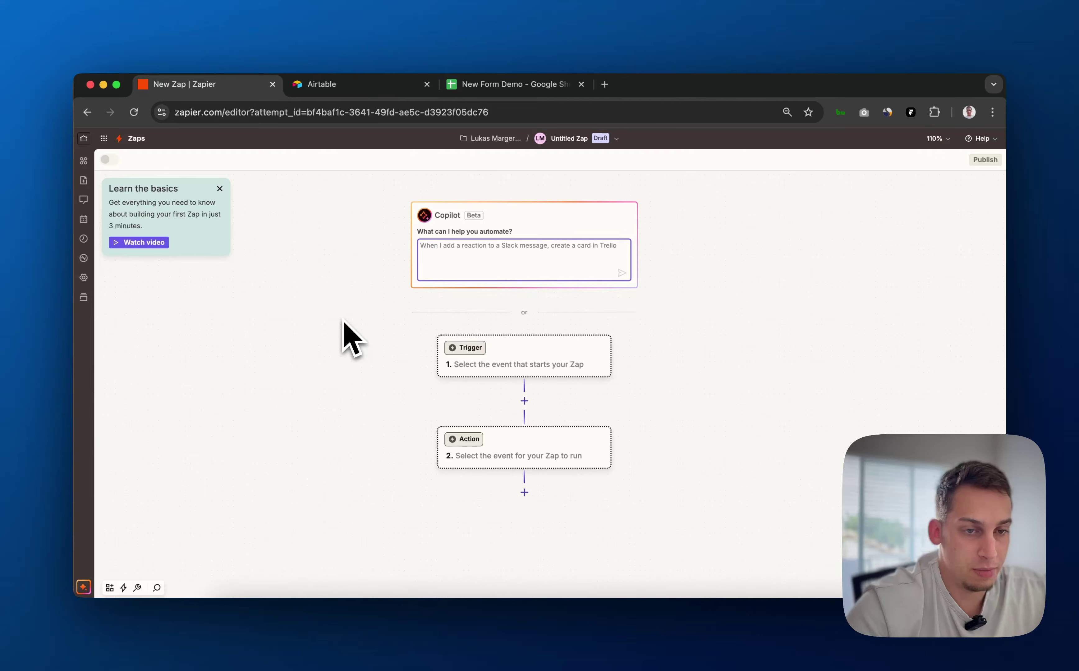
pyautogui.click(220, 188)
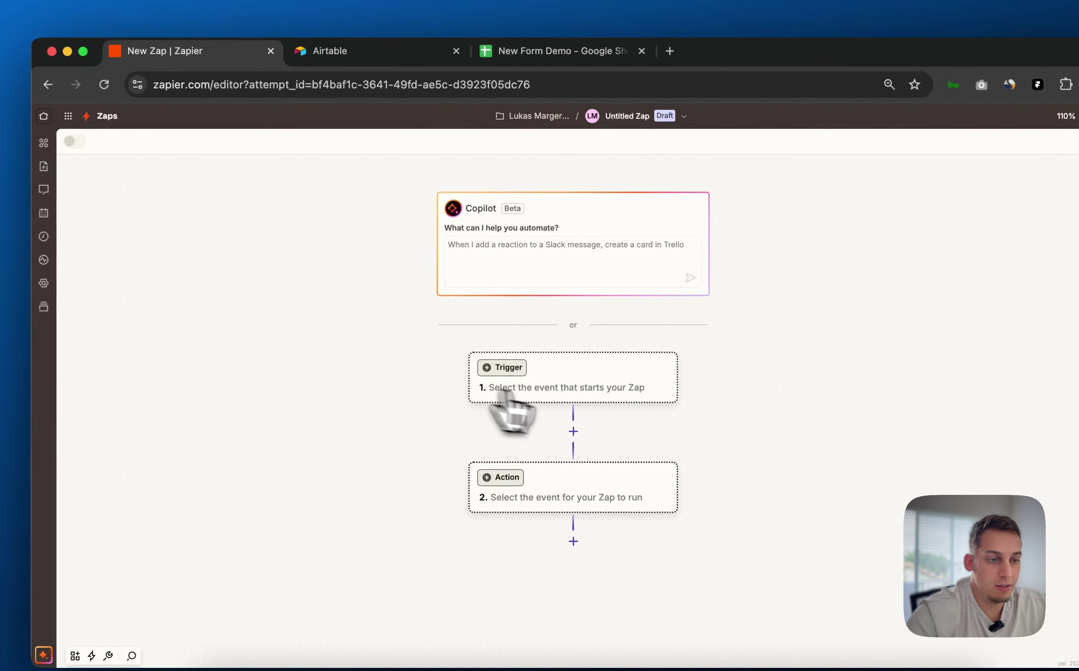
pyautogui.scroll(5, 528, 393)
pyautogui.scroll(-1, 484, 405)
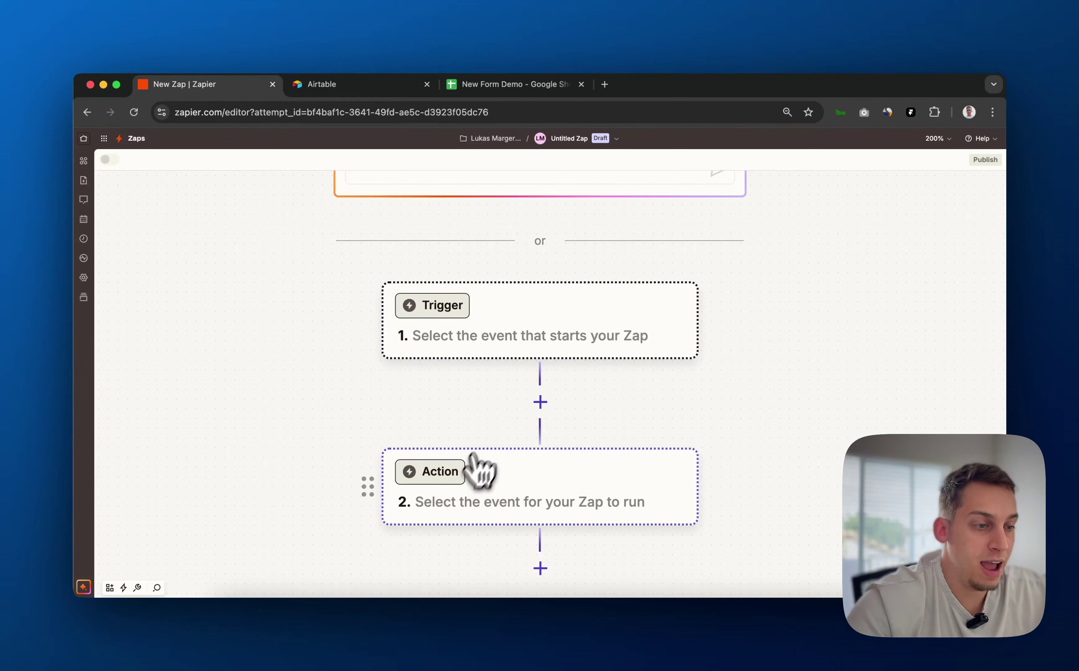
pyautogui.scroll(-2, 513, 434)
pyautogui.scroll(-5, 513, 434)
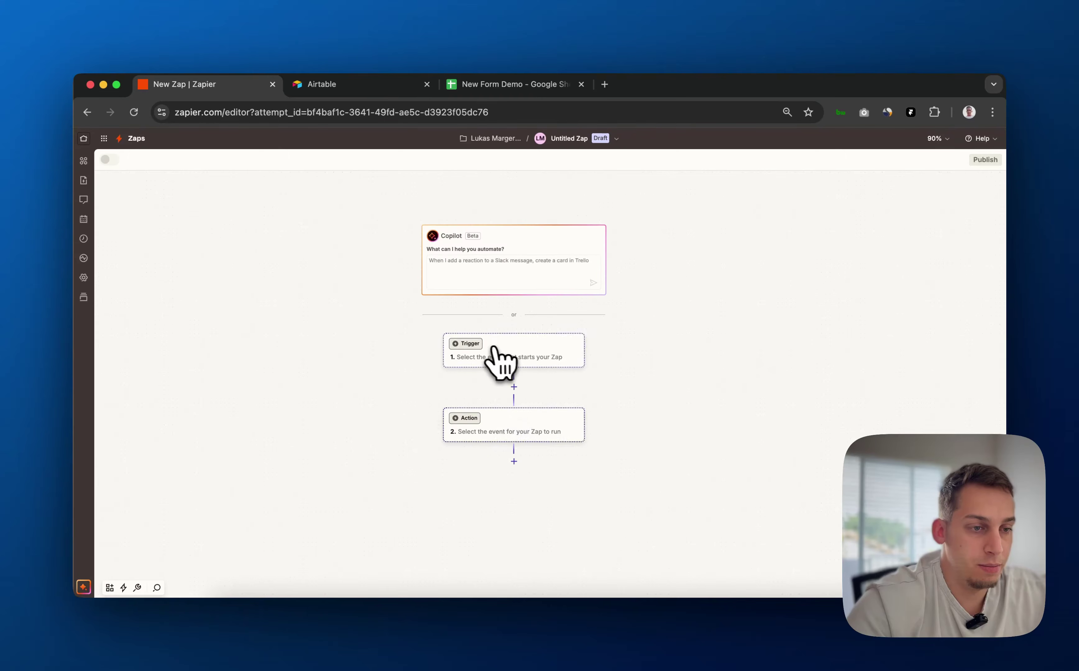
pyautogui.scroll(5, 492, 368)
pyautogui.click(497, 358)
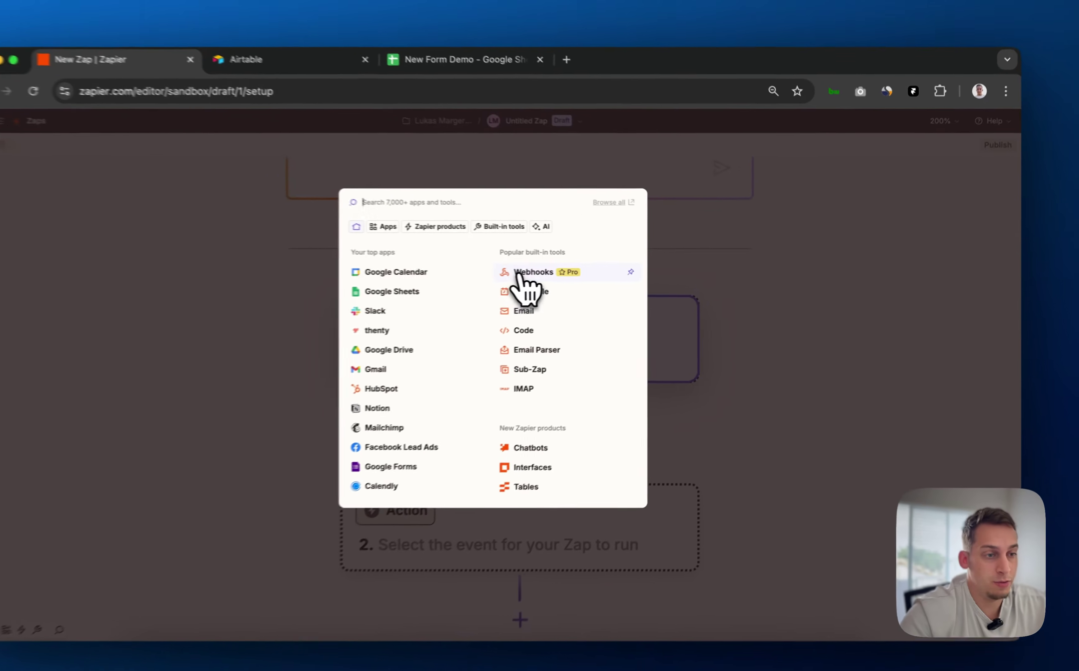
# Make Webhooks by Zapier with the Catch Hook event the Zap's trigger
pyautogui.click(563, 273)
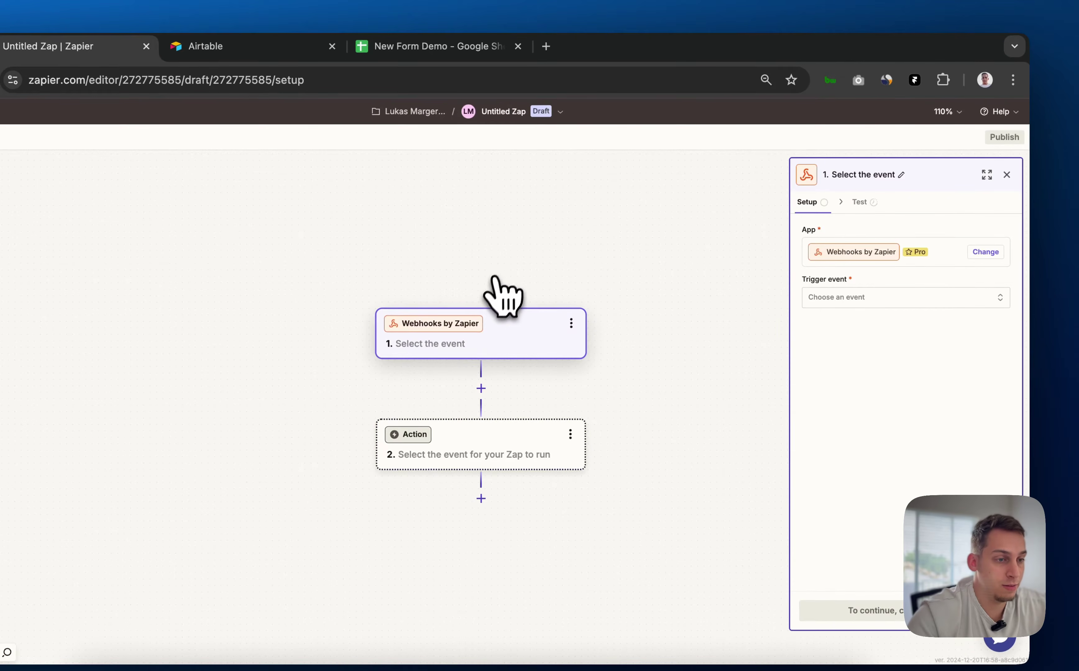
pyautogui.click(900, 299)
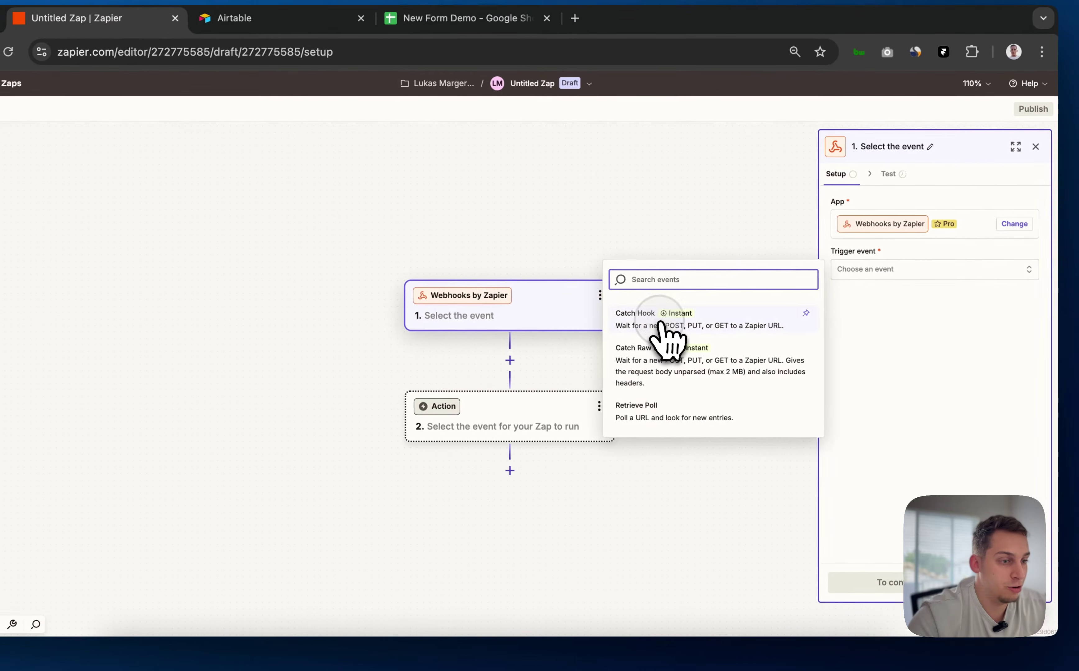
pyautogui.click(617, 320)
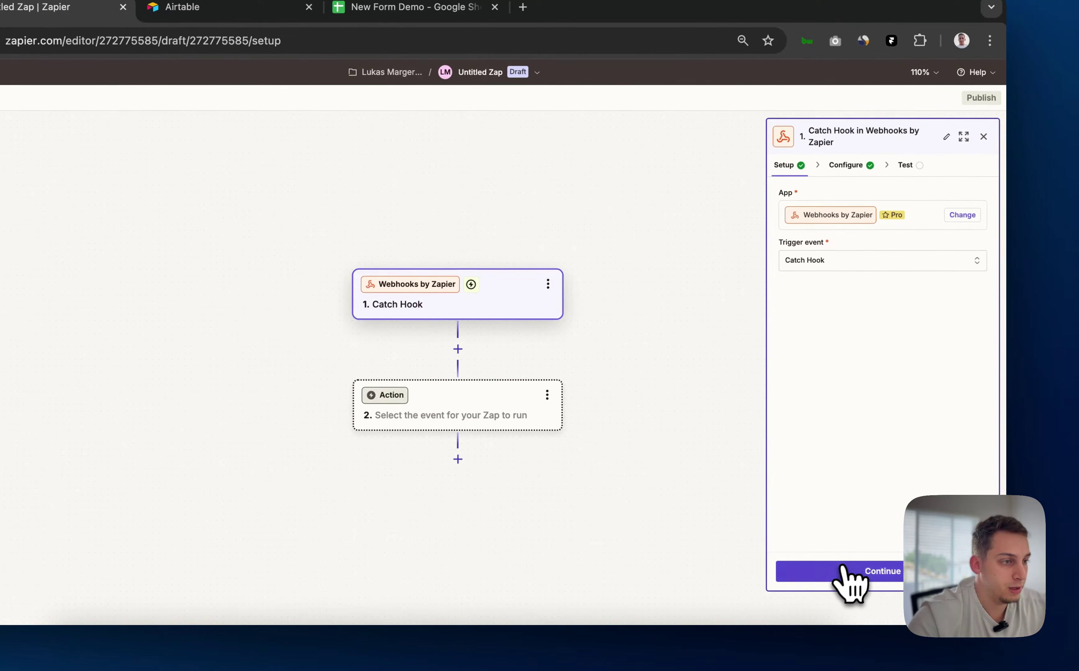
pyautogui.click(861, 574)
# Advance the trigger to its test stage, copy the webhook URL, and switch to Framer
pyautogui.click(851, 219)
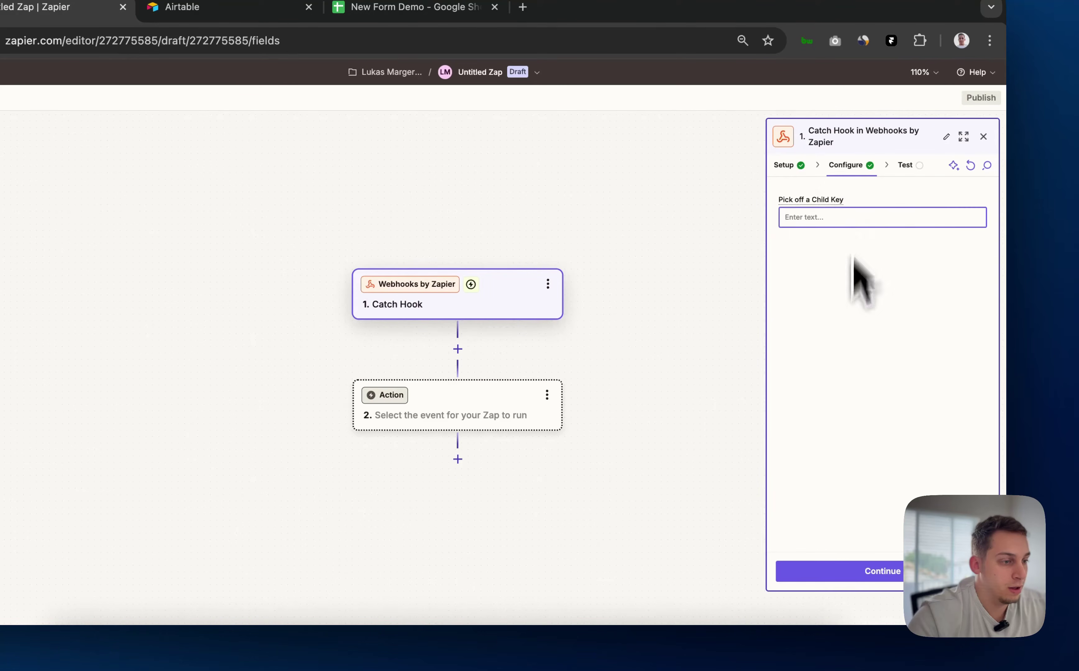
pyautogui.click(843, 574)
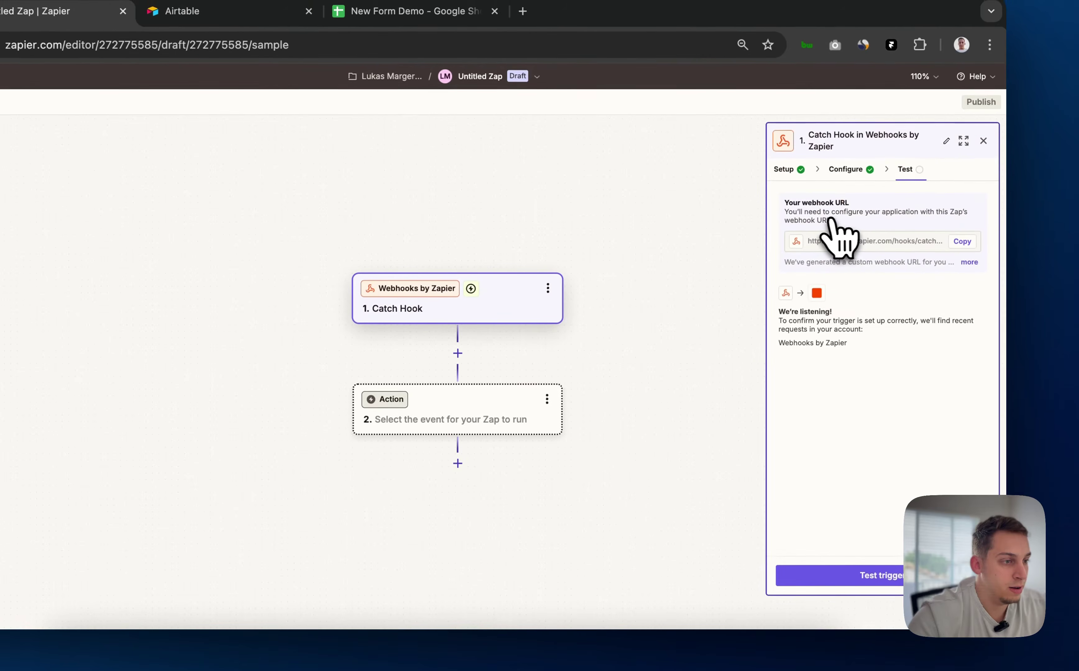
pyautogui.click(961, 244)
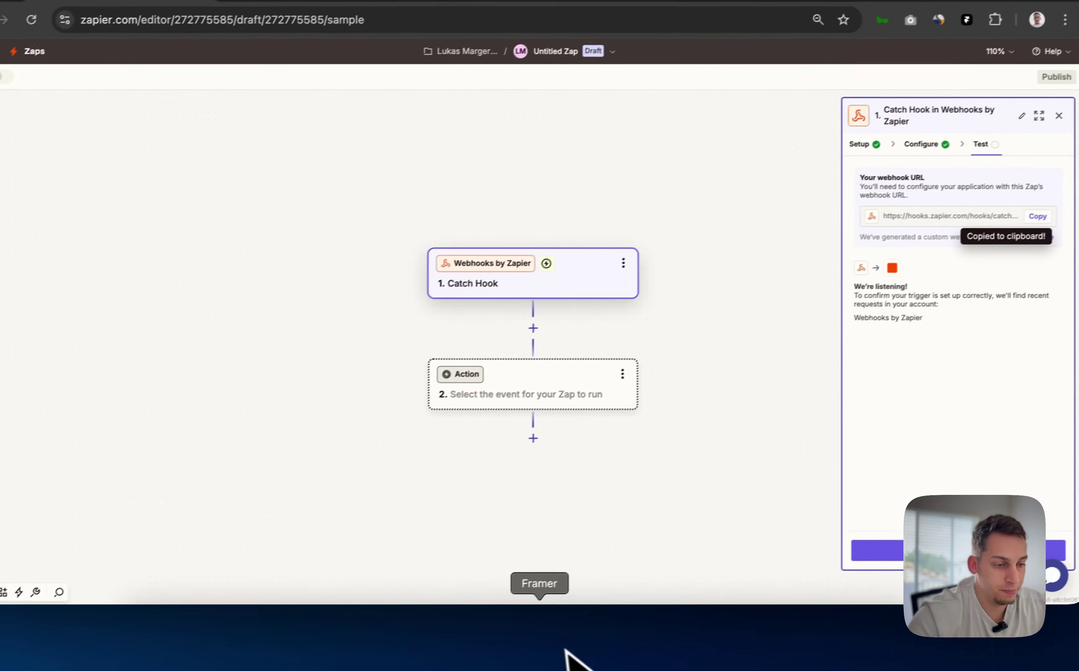
pyautogui.click(570, 655)
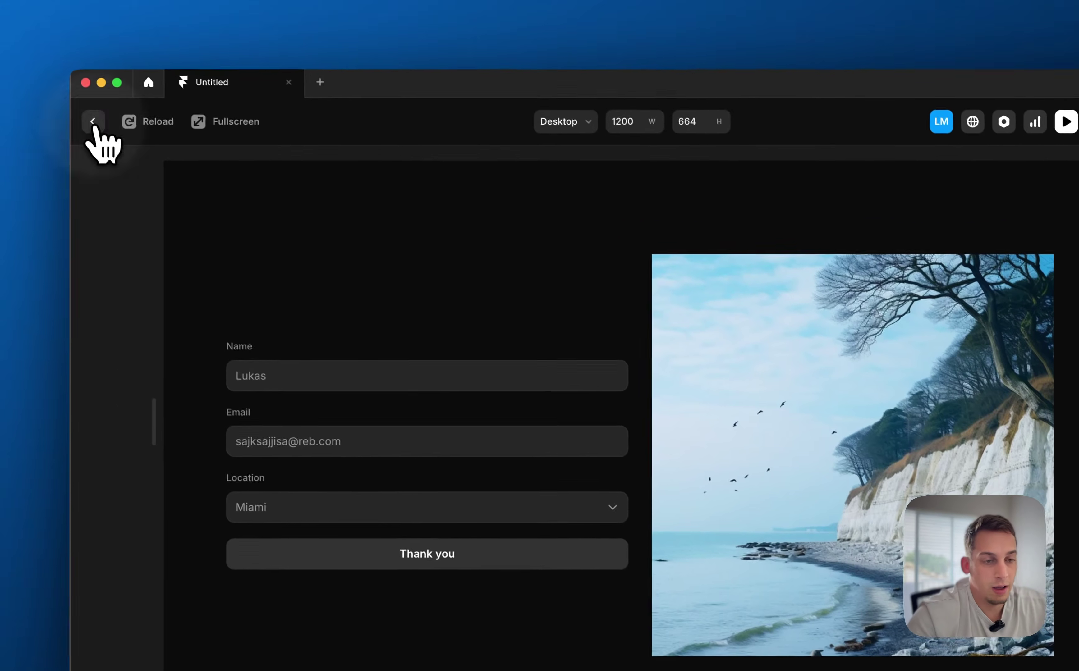
# Back in the editor, add the copied URL as a Webhook Send To destination, then remove it
pyautogui.click(6, 18)
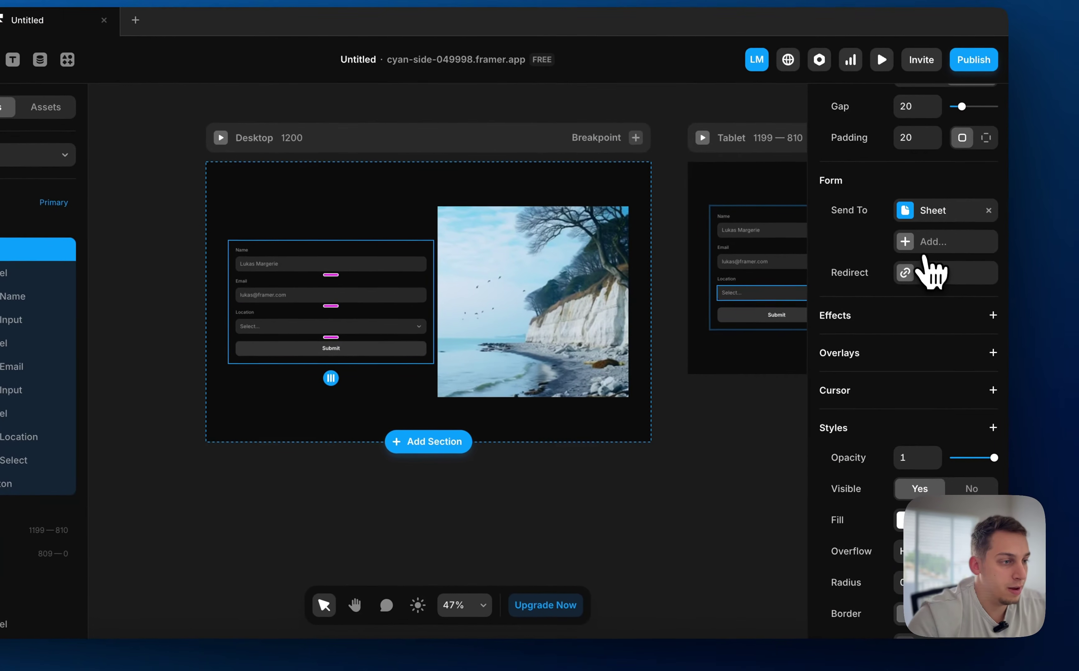
pyautogui.click(1030, 284)
pyautogui.click(883, 289)
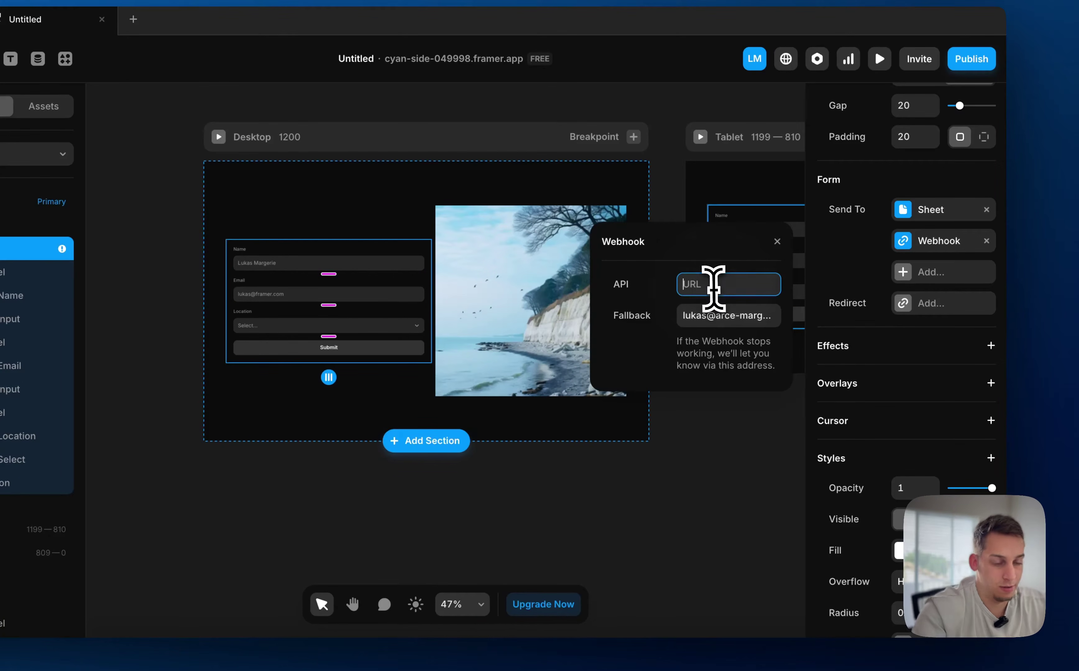
pyautogui.press('super+v')
pyautogui.press('Return')
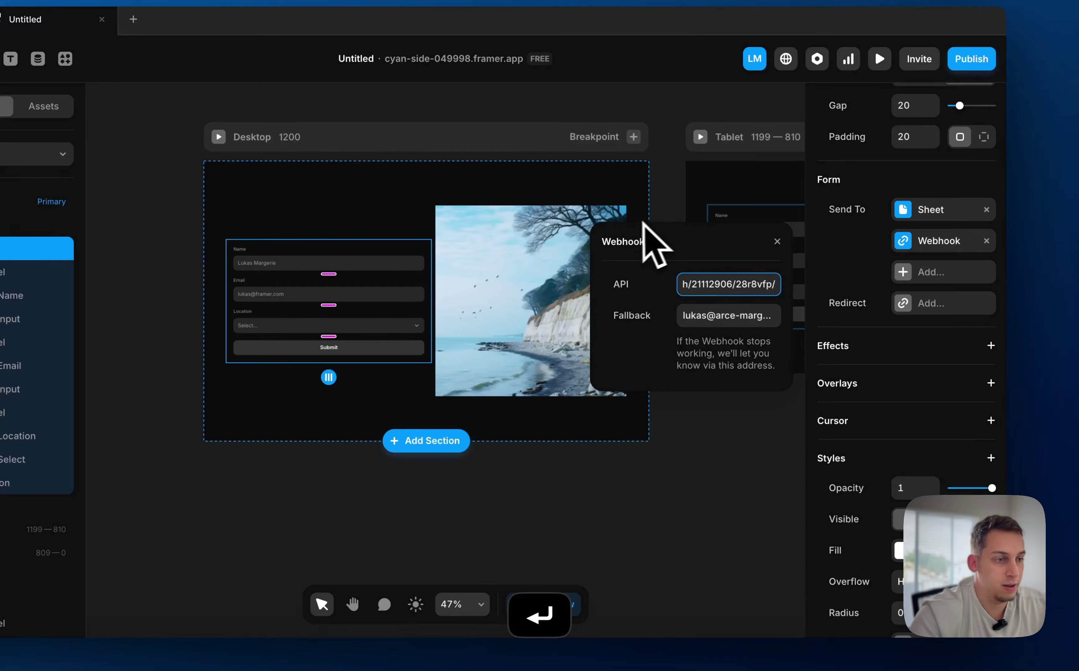
pyautogui.click(987, 241)
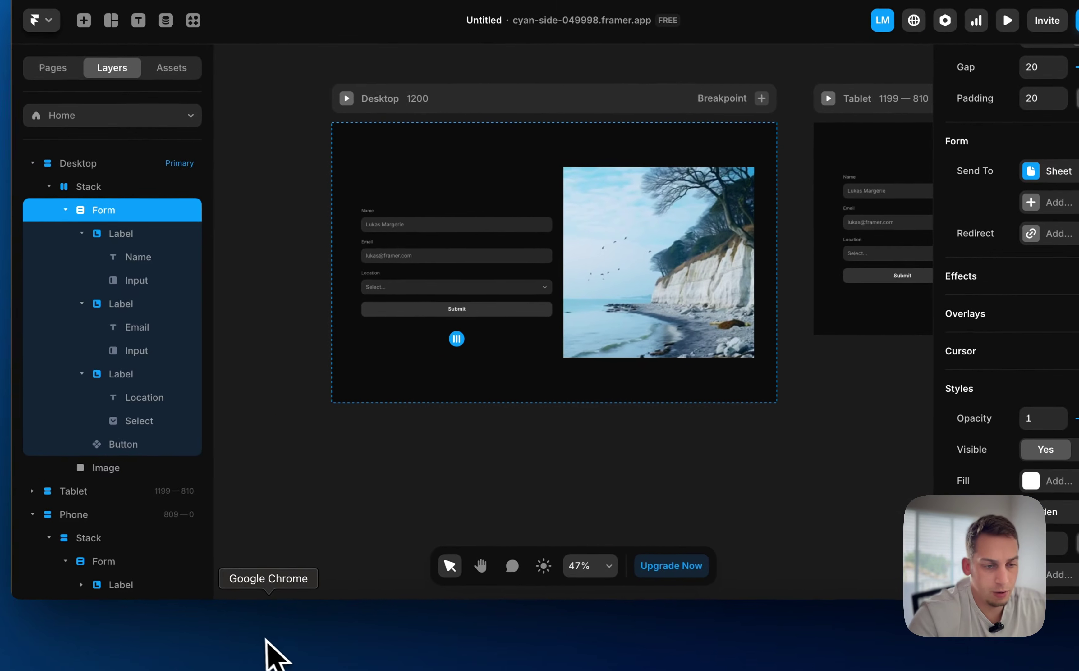
# Return to Zapier and rename the trigger step to 'Catch Hook in Webhooks by Zapier'
pyautogui.click(286, 635)
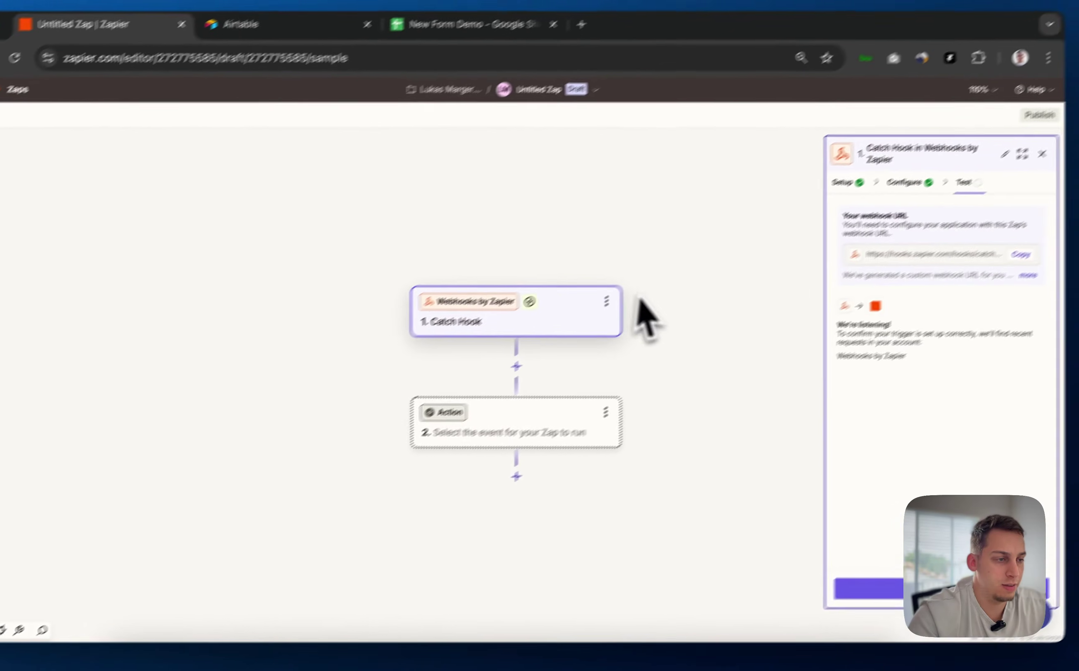
pyautogui.click(558, 340)
pyautogui.click(515, 341)
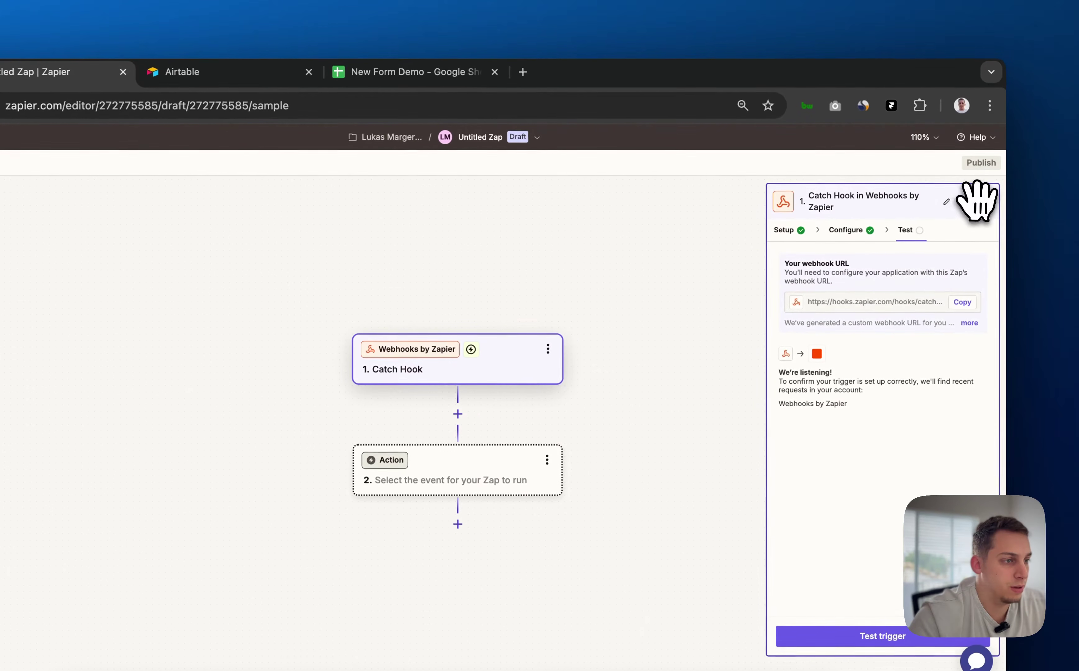
pyautogui.click(840, 207)
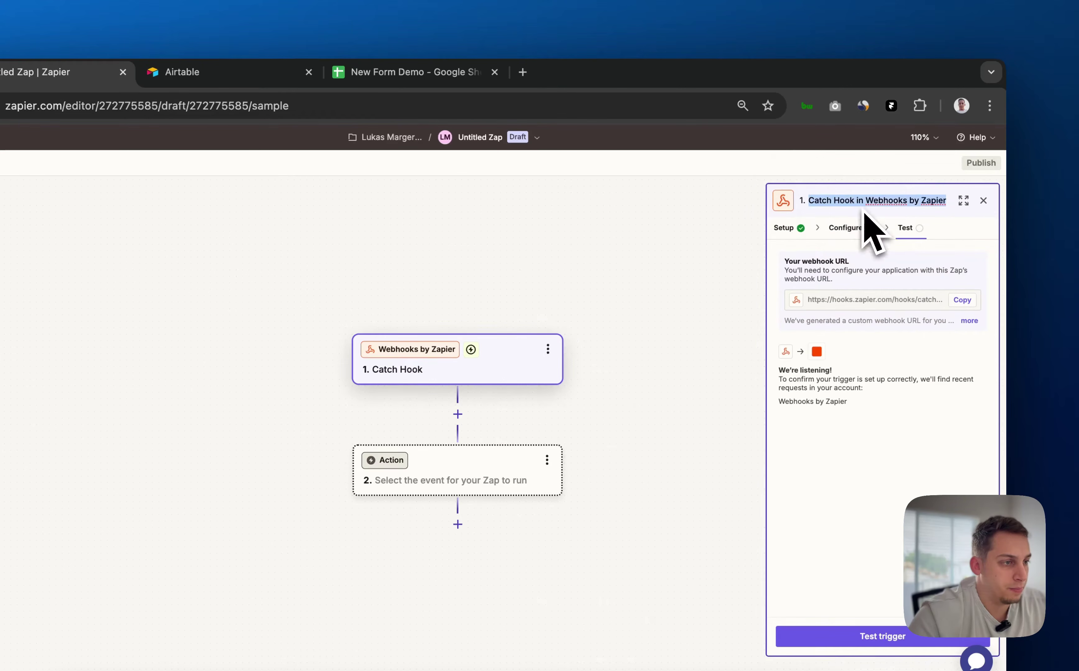
pyautogui.click(983, 200)
# Change the trigger step's app to Google Sheets
pyautogui.click(412, 366)
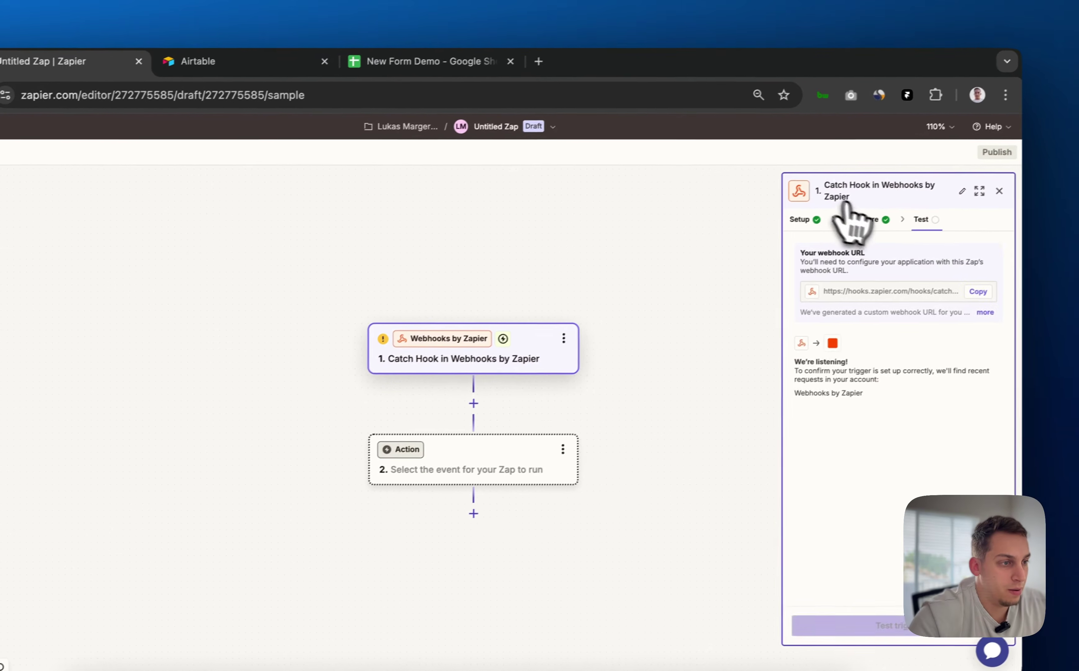
pyautogui.click(799, 219)
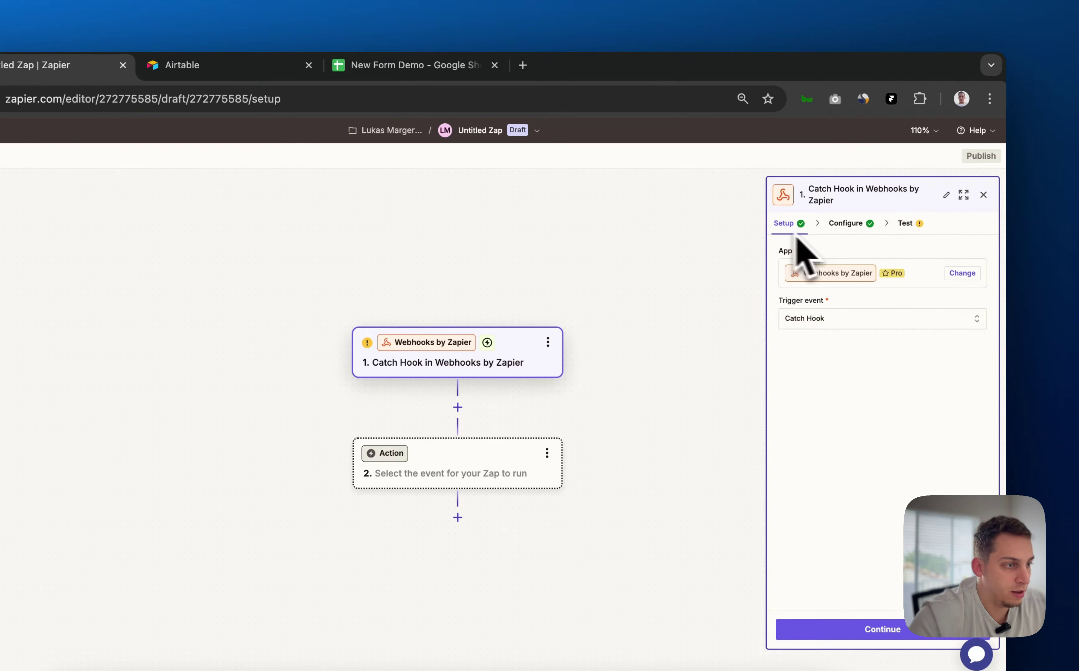
pyautogui.click(960, 273)
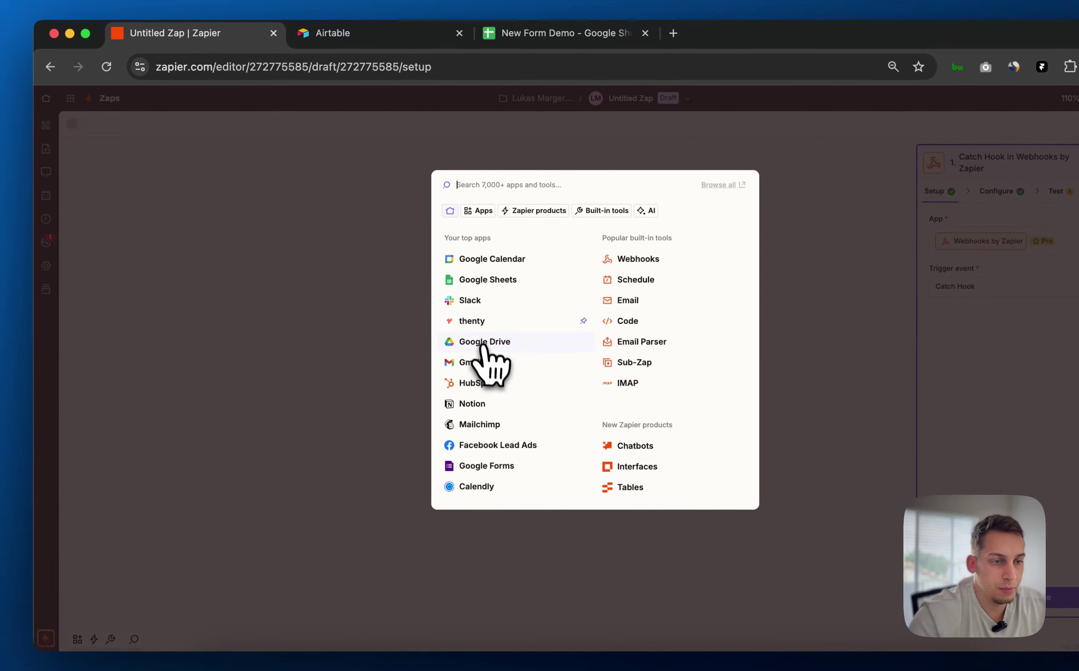
pyautogui.click(500, 281)
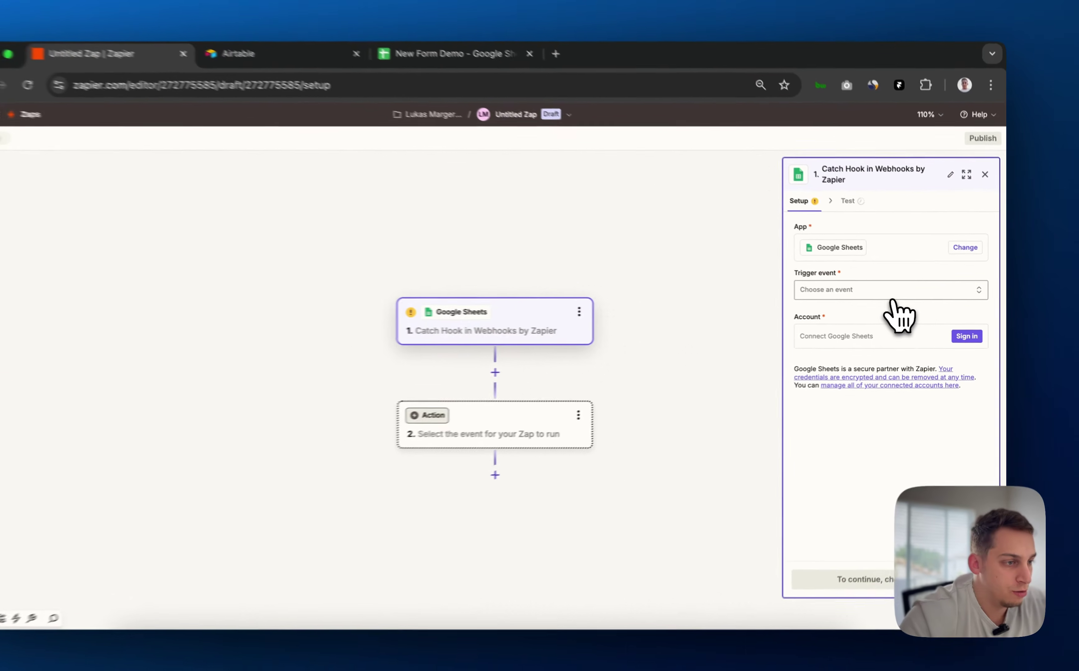
# Choose New or Updated Spreadsheet Row as the Google Sheets trigger event
pyautogui.click(914, 296)
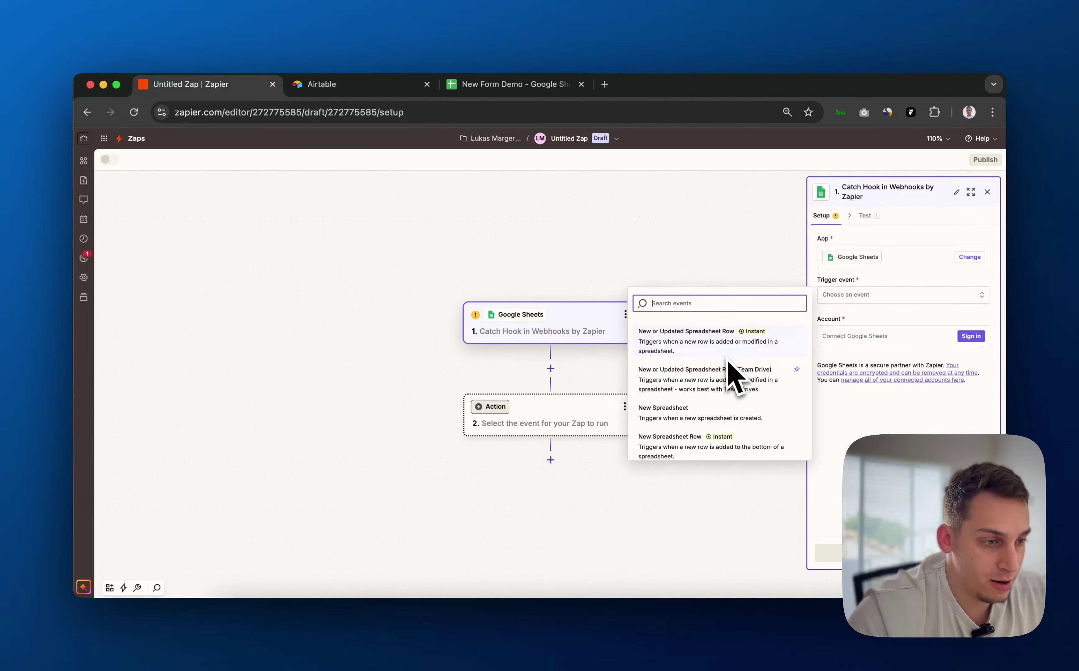
pyautogui.scroll(-1, 710, 400)
pyautogui.scroll(-2, 707, 404)
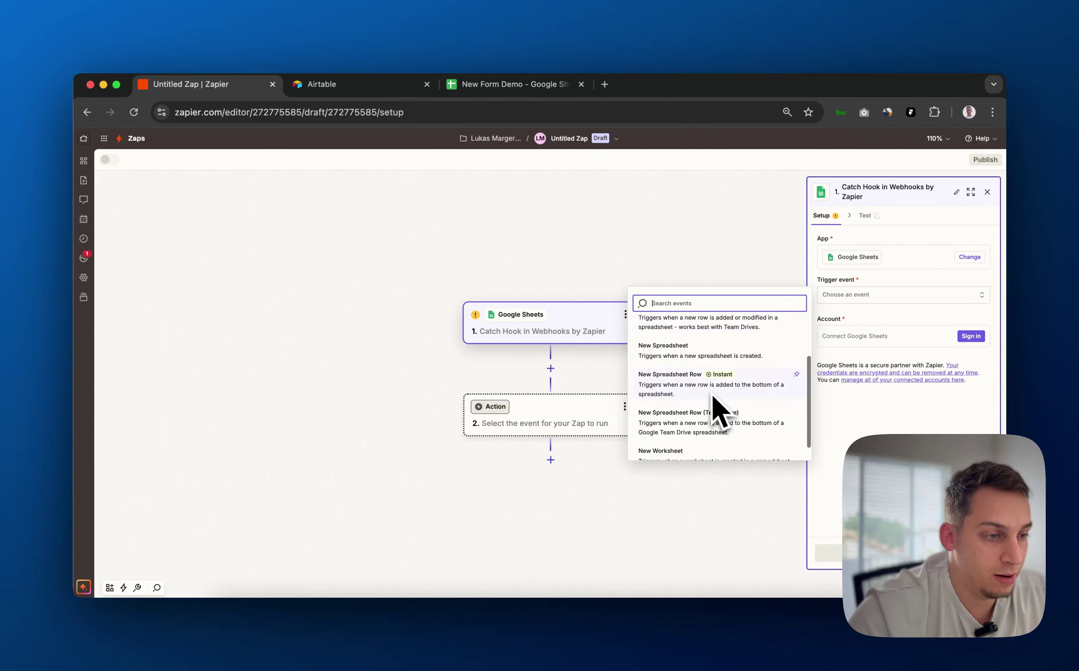
pyautogui.scroll(3, 721, 402)
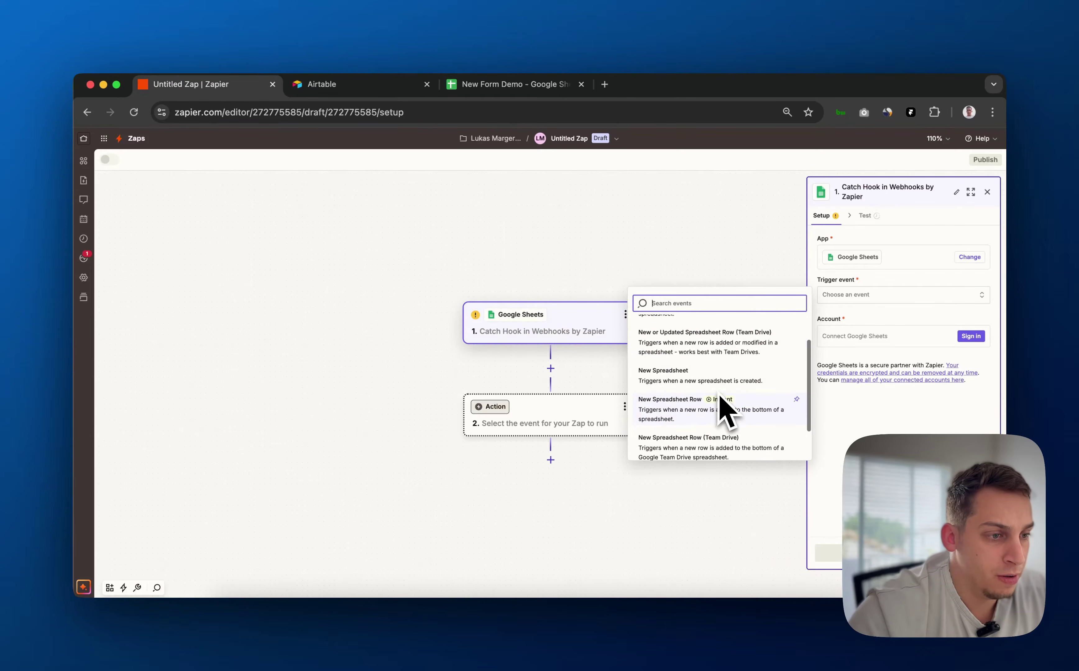
pyautogui.scroll(-3, 720, 404)
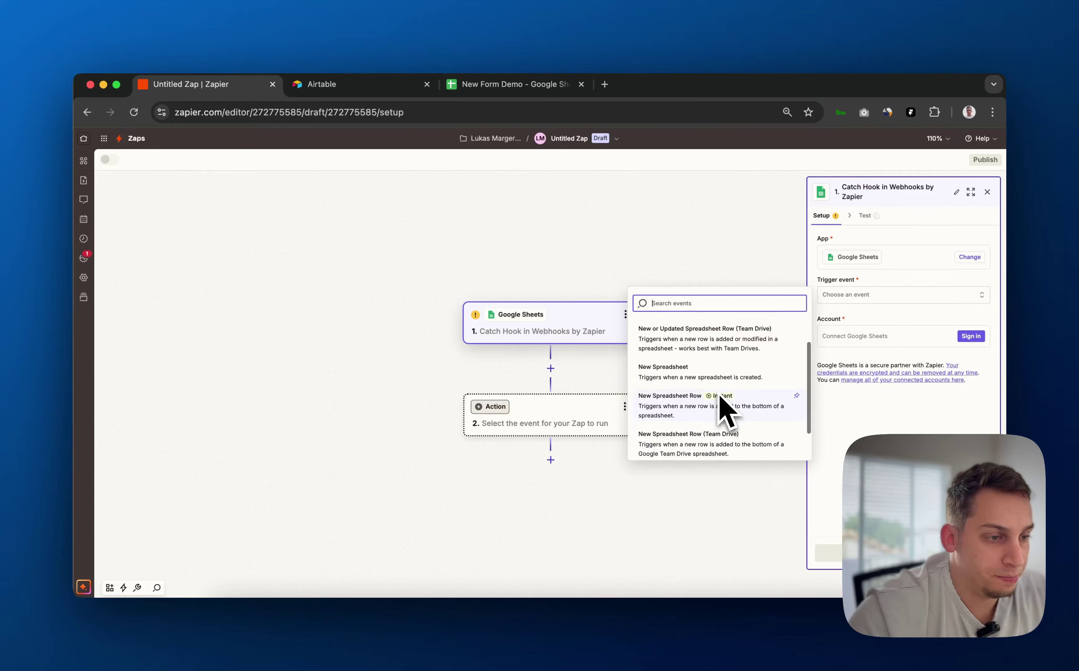
pyautogui.scroll(4, 721, 406)
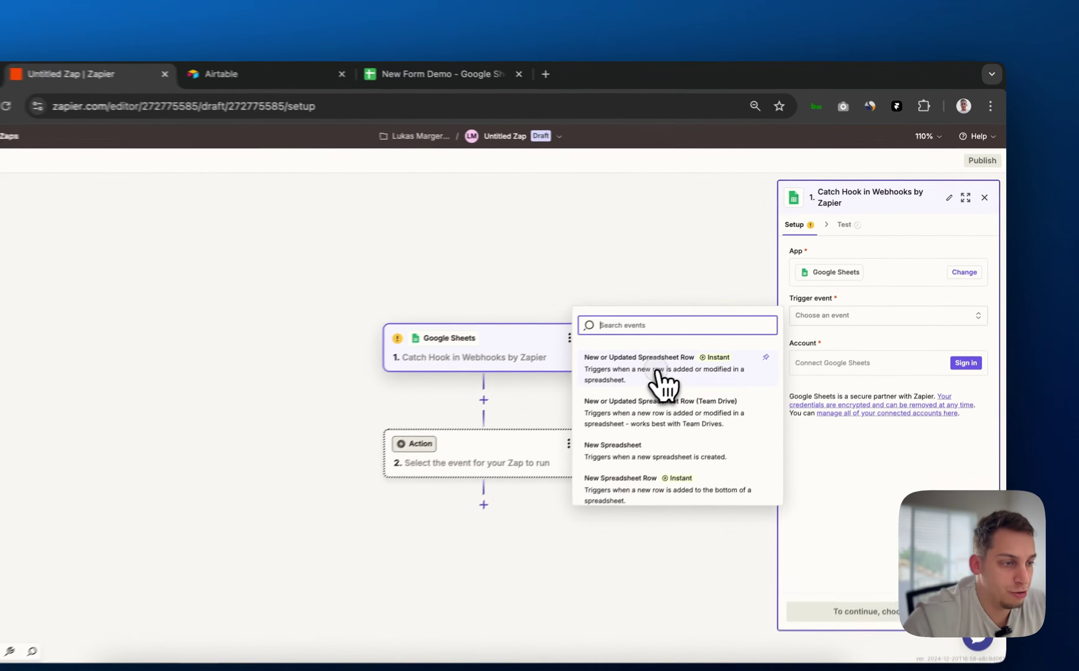
pyautogui.click(705, 341)
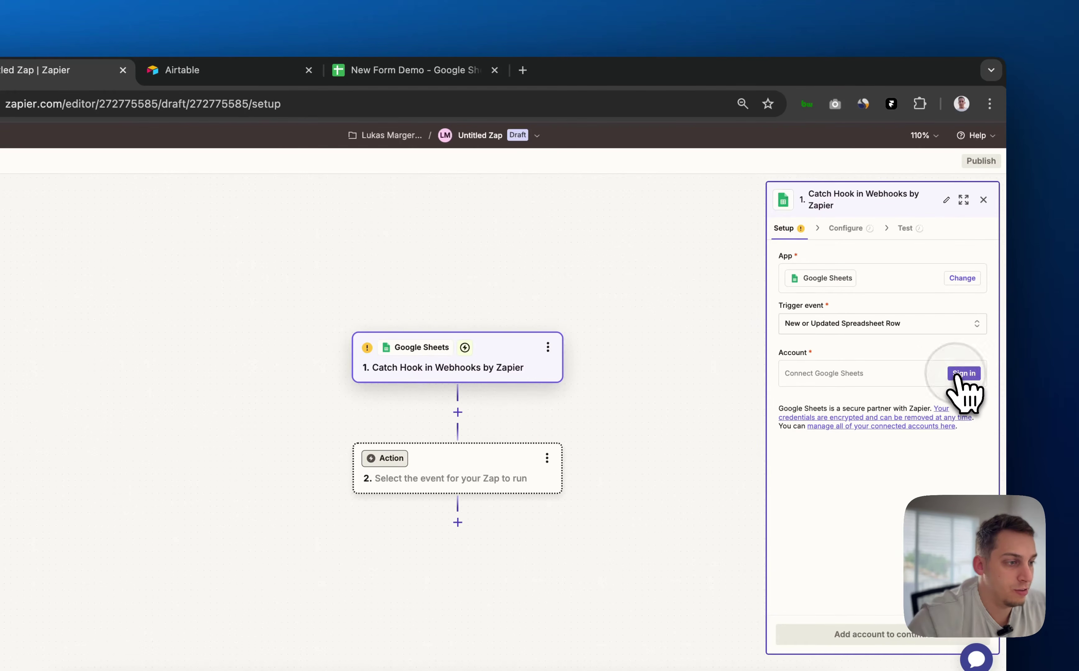
# Connect a Google Sheets account and select the New Form Demo spreadsheet
pyautogui.click(964, 376)
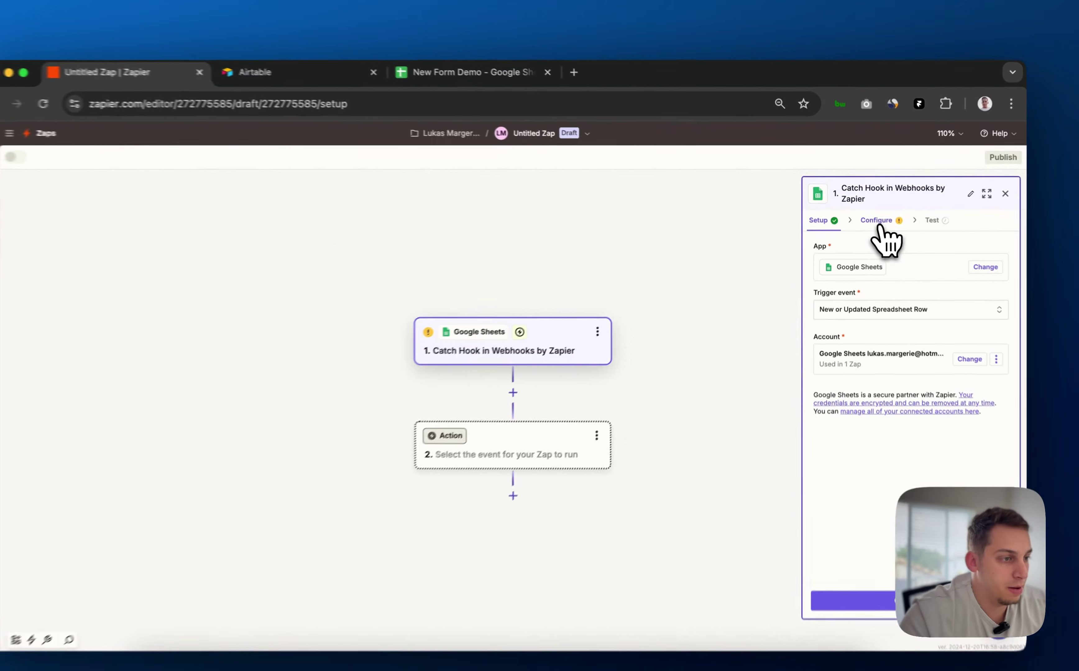
pyautogui.click(875, 216)
pyautogui.click(889, 333)
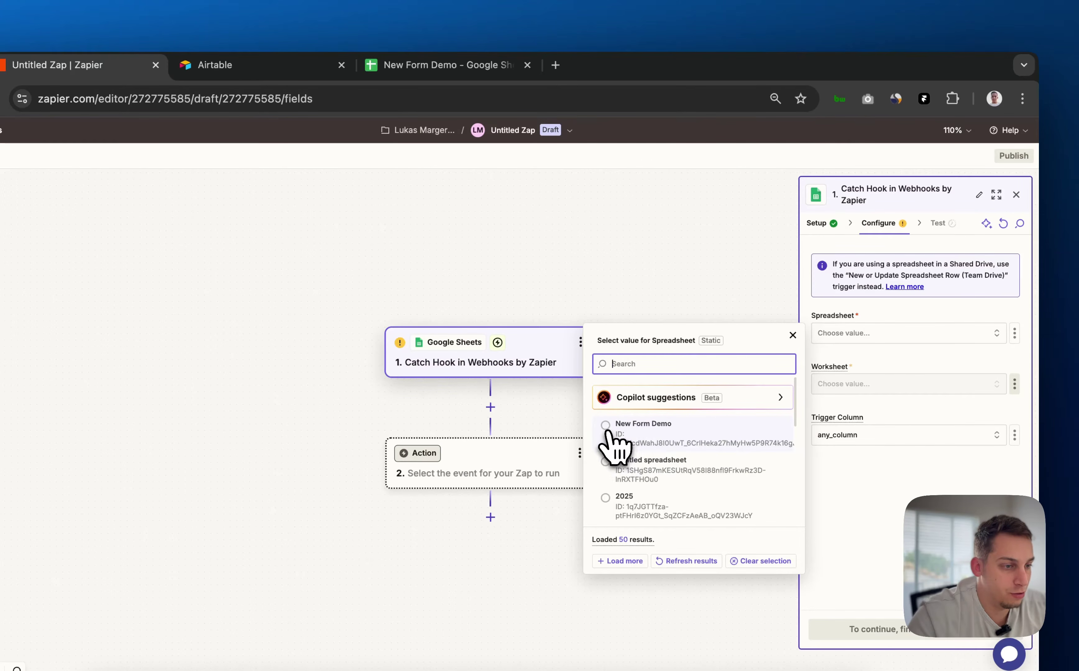
pyautogui.click(614, 448)
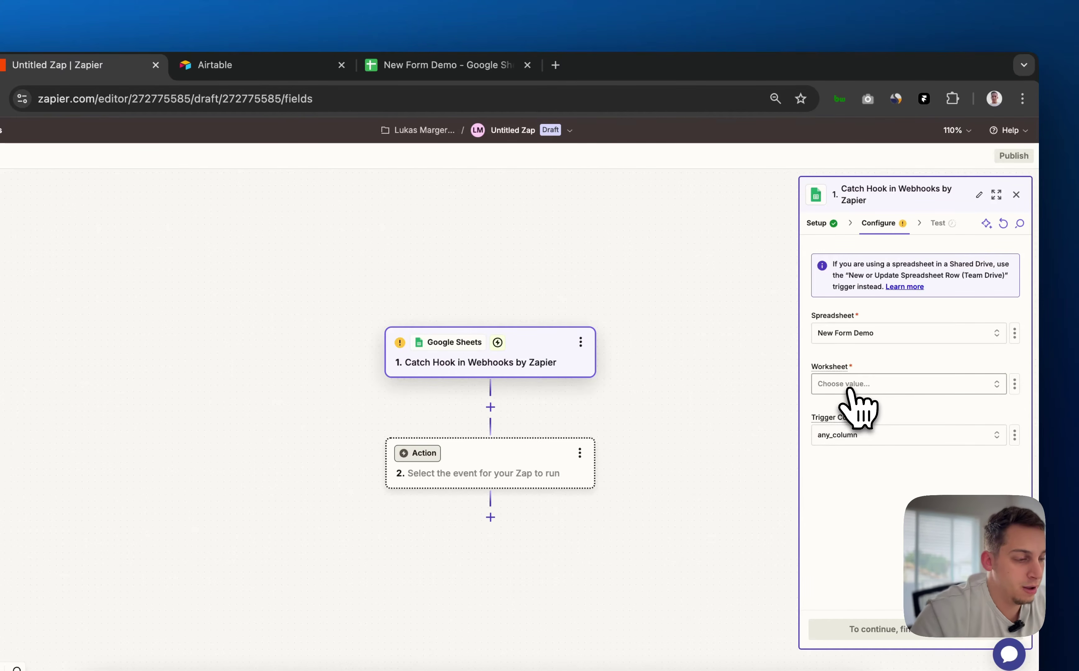
# Choose Sheet1 as the worksheet and keep any_column as the trigger column
pyautogui.click(885, 386)
pyautogui.click(639, 422)
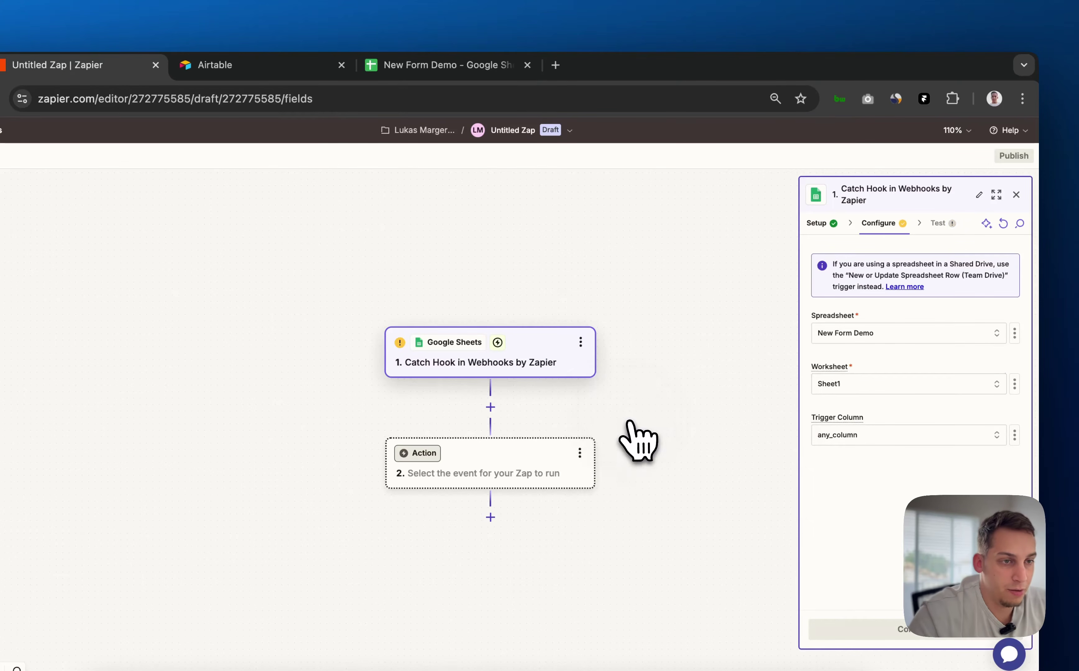
pyautogui.click(466, 66)
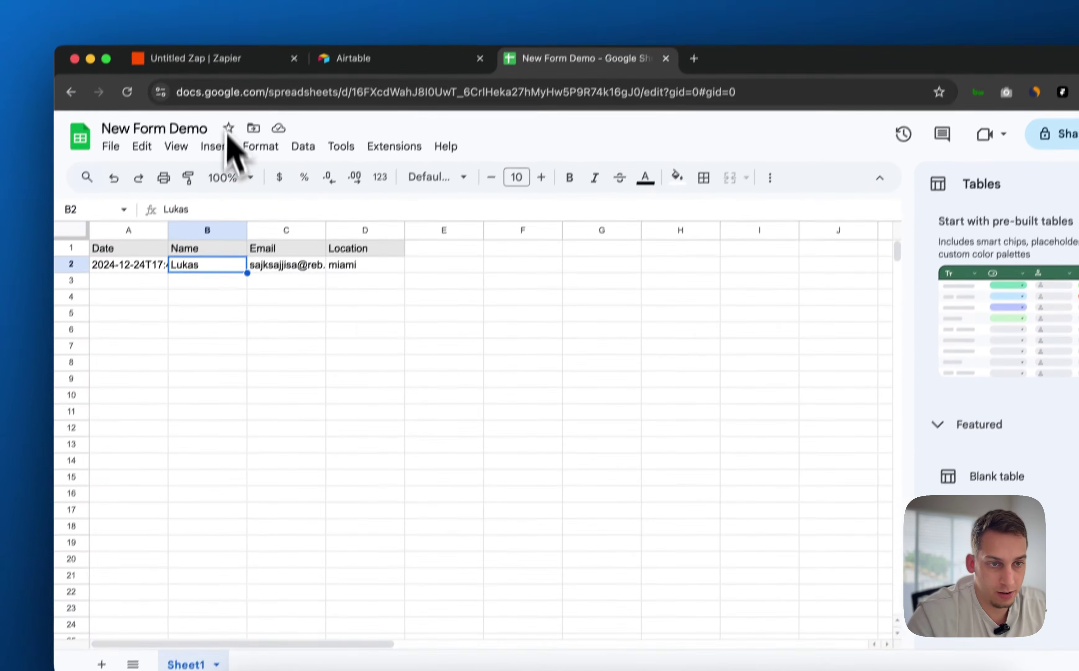
pyautogui.click(196, 58)
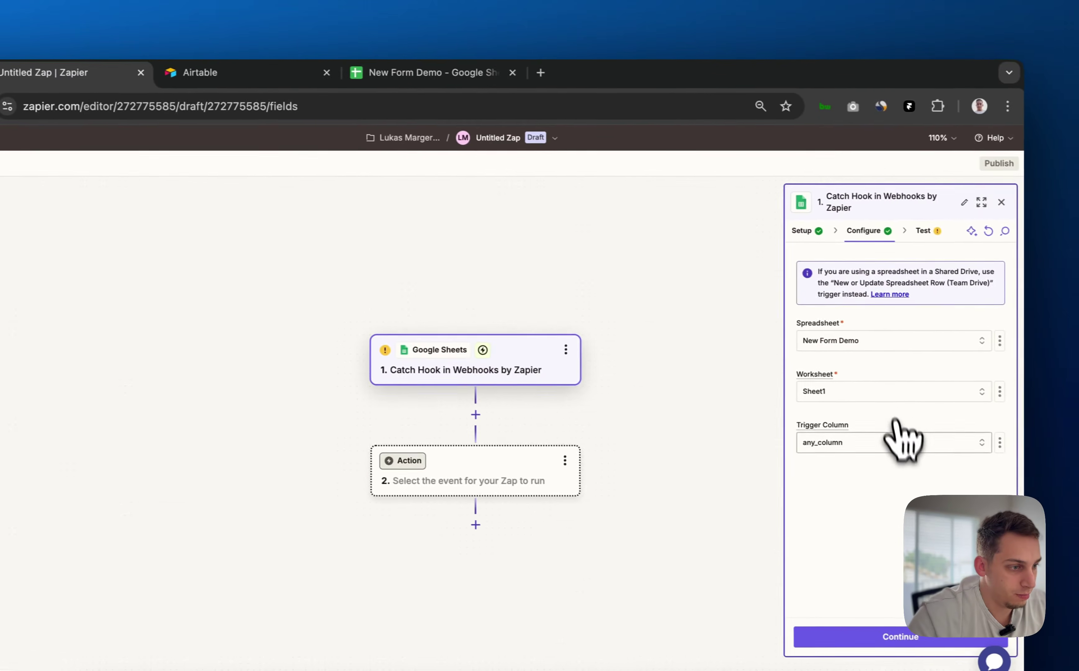
pyautogui.click(1069, 432)
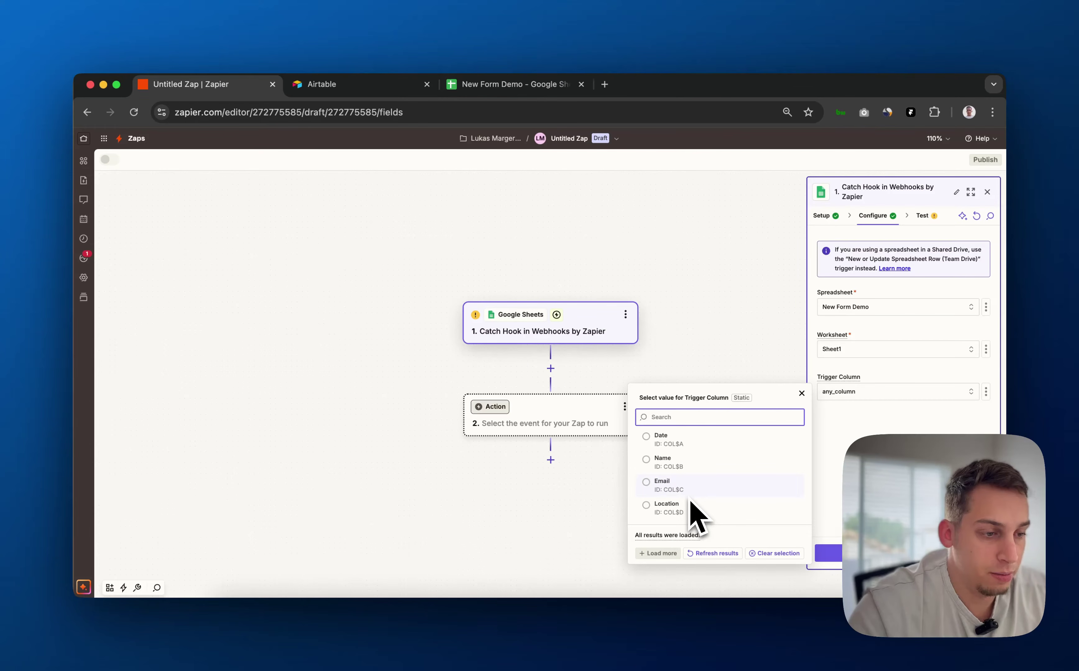
pyautogui.click(867, 446)
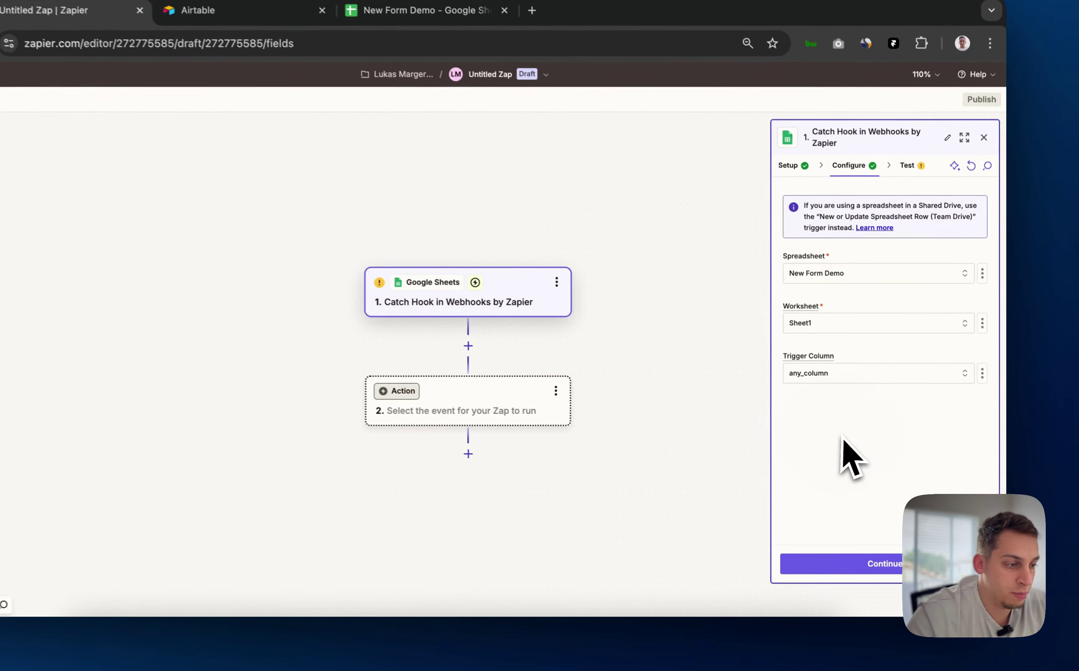
# Test the trigger and inspect the found spreadsheet row's values, such as Content Hash
pyautogui.click(868, 556)
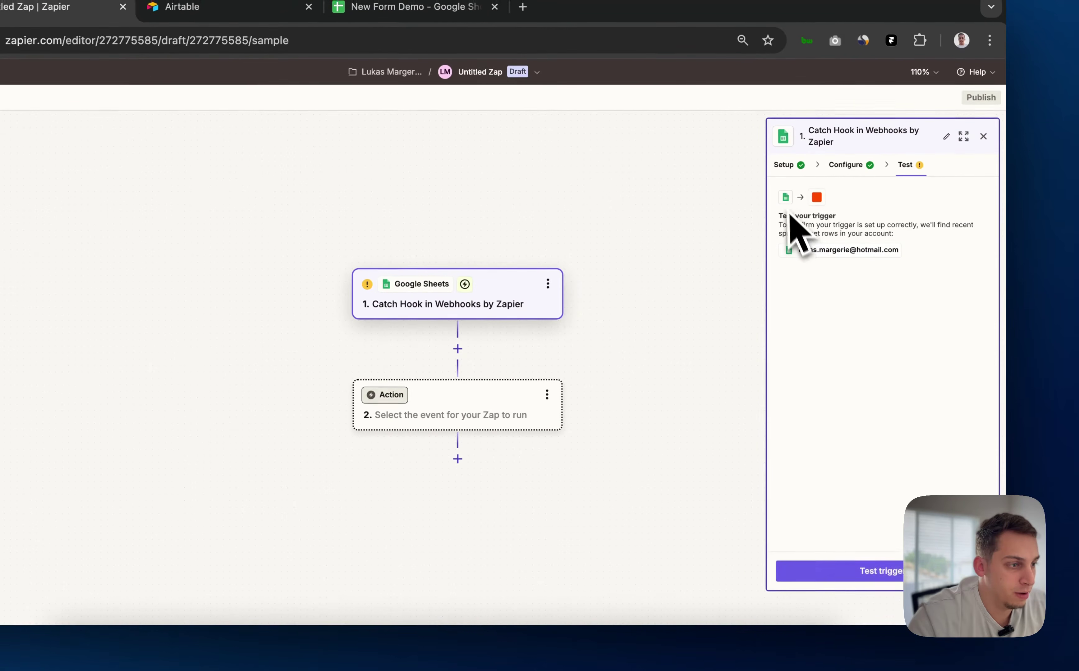
pyautogui.click(849, 572)
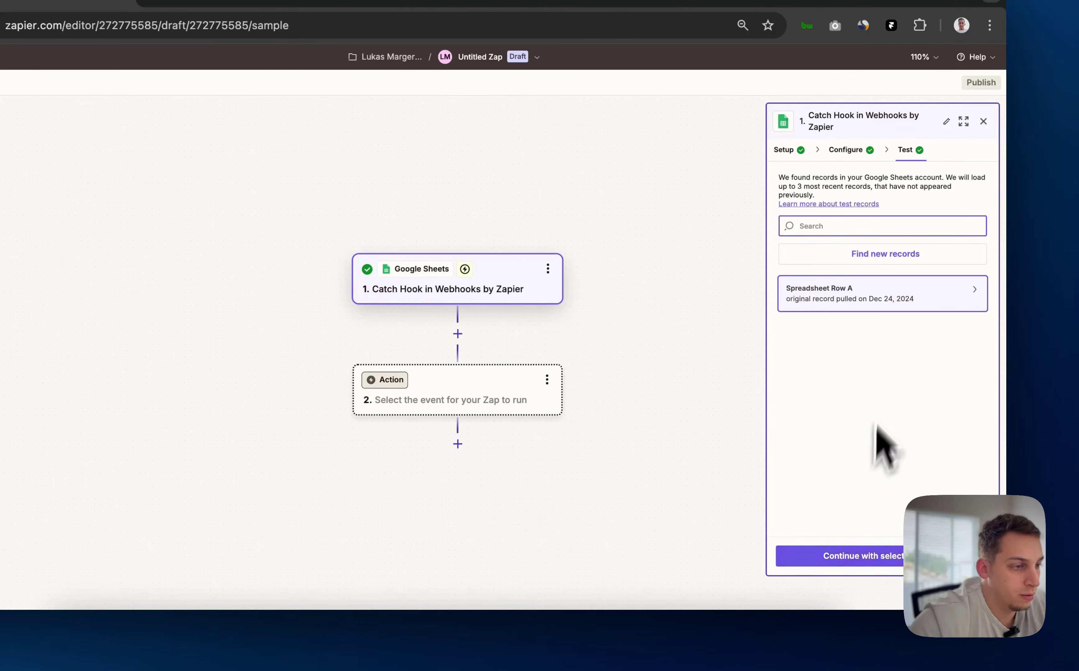
pyautogui.click(873, 297)
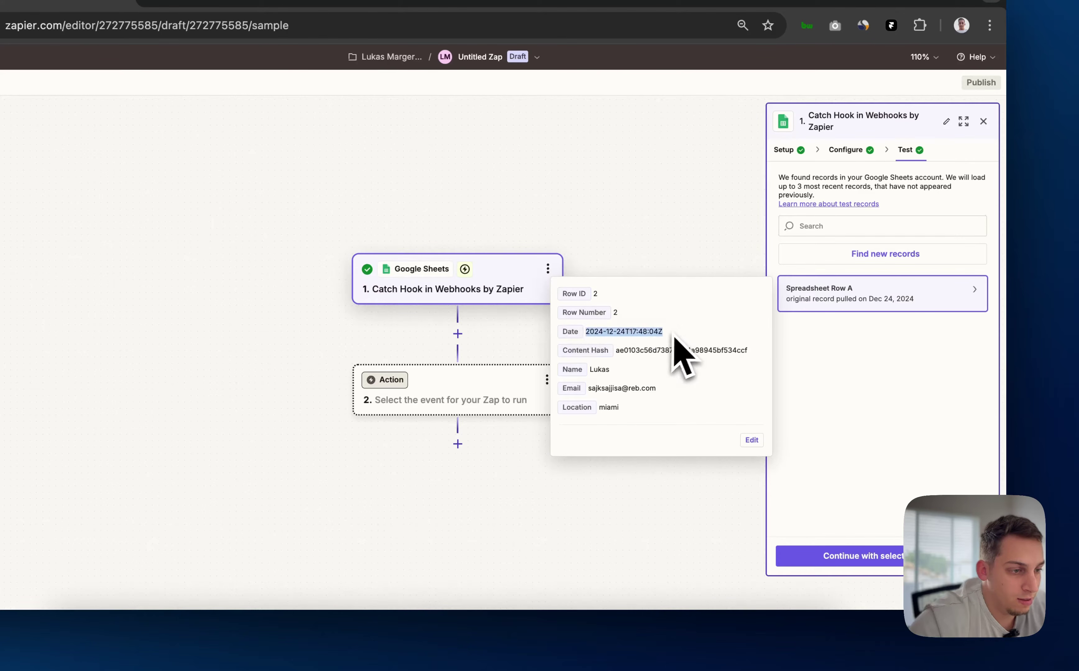
pyautogui.moveTo(616, 350); pyautogui.dragTo(730, 351)
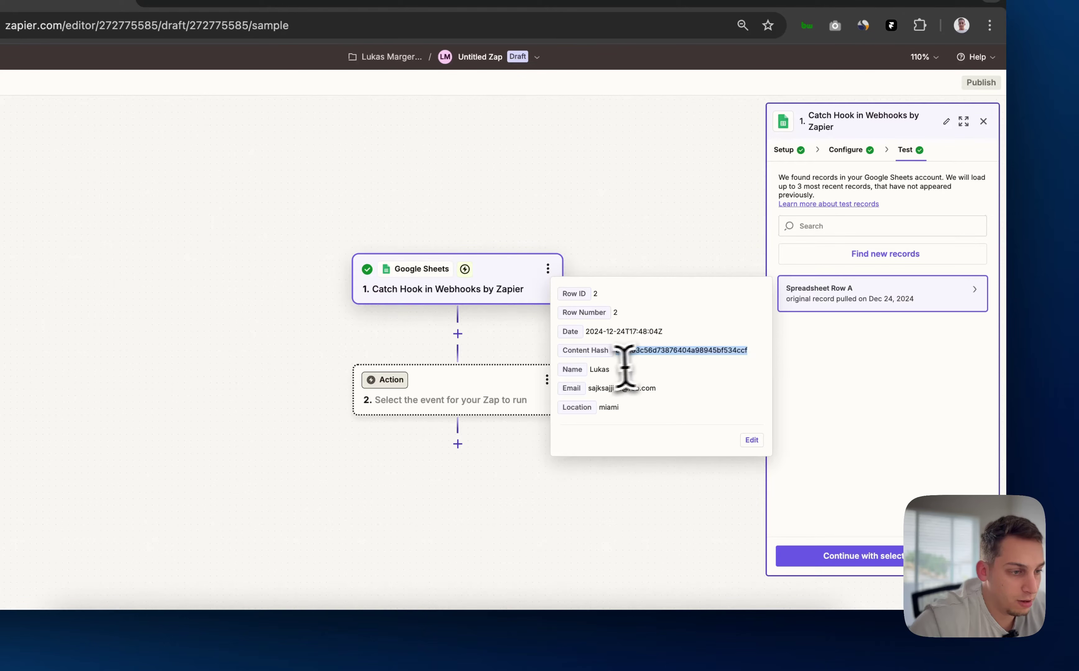
pyautogui.click(594, 375)
pyautogui.moveTo(588, 389); pyautogui.dragTo(672, 393)
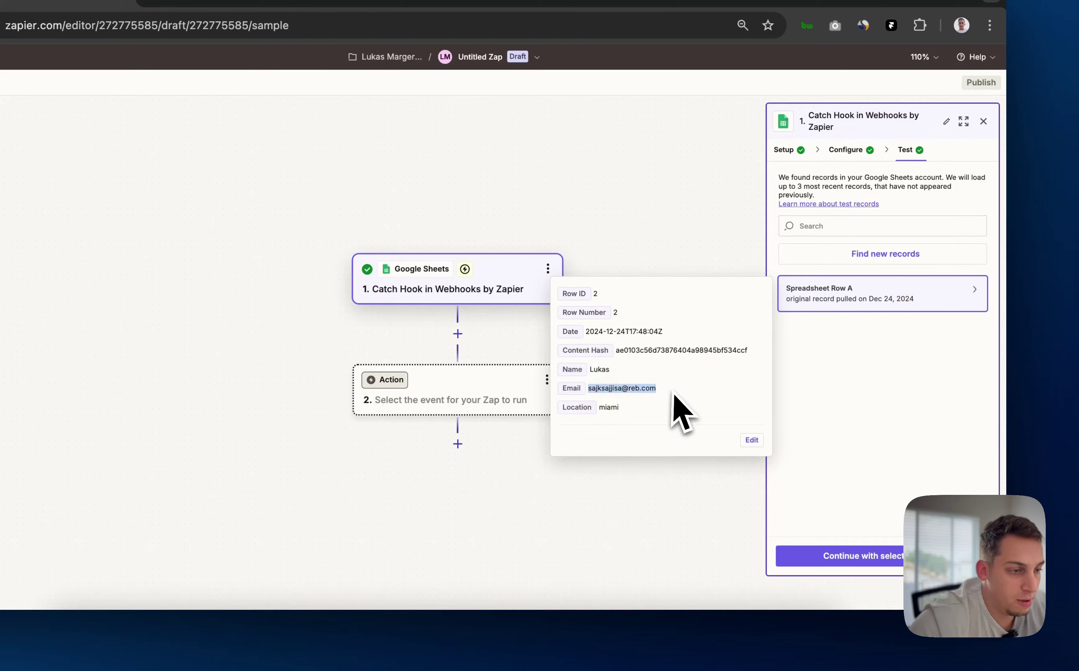
pyautogui.moveTo(597, 407); pyautogui.dragTo(618, 407)
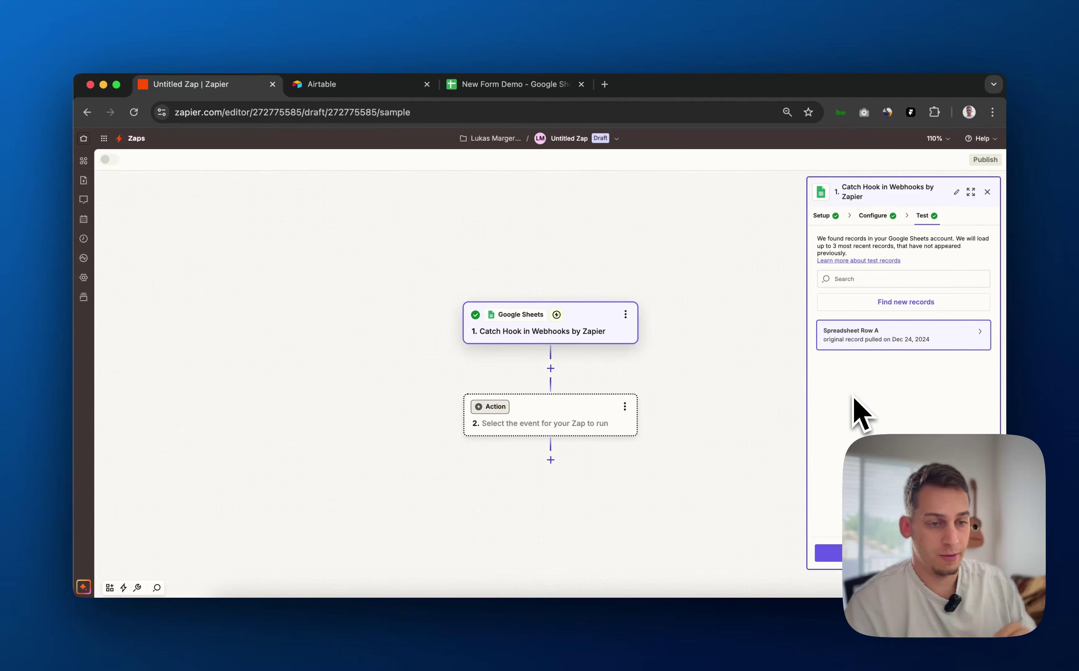
# Delete the empty action step, review the trigger's test records, and add a new step
pyautogui.press('Escape')
pyautogui.click(577, 331)
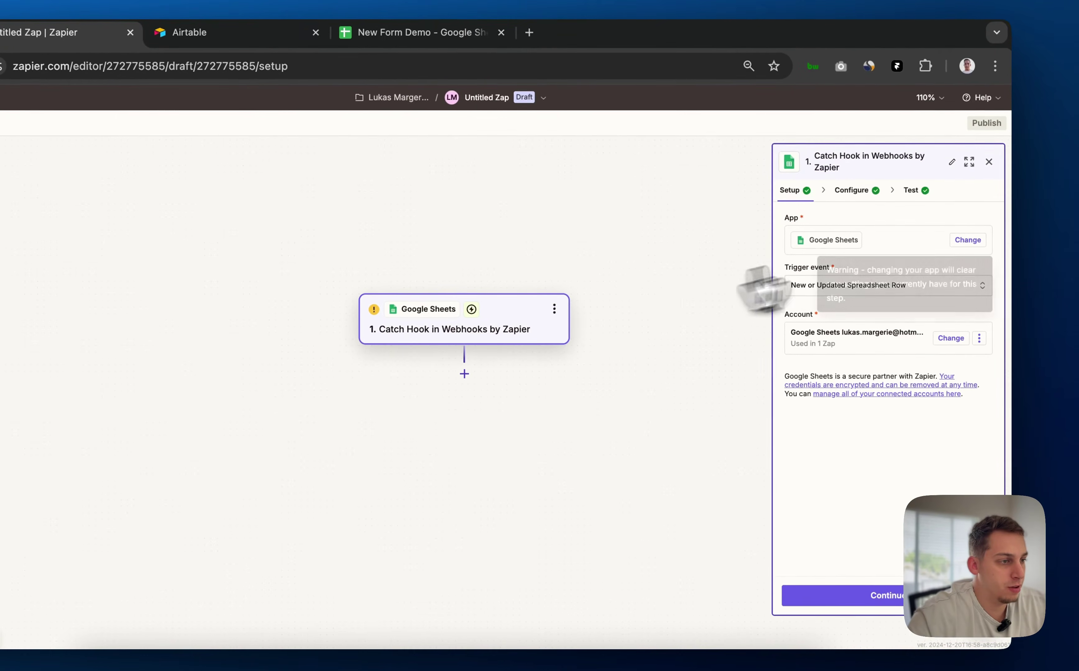
pyautogui.click(911, 190)
pyautogui.moveTo(947, 344)
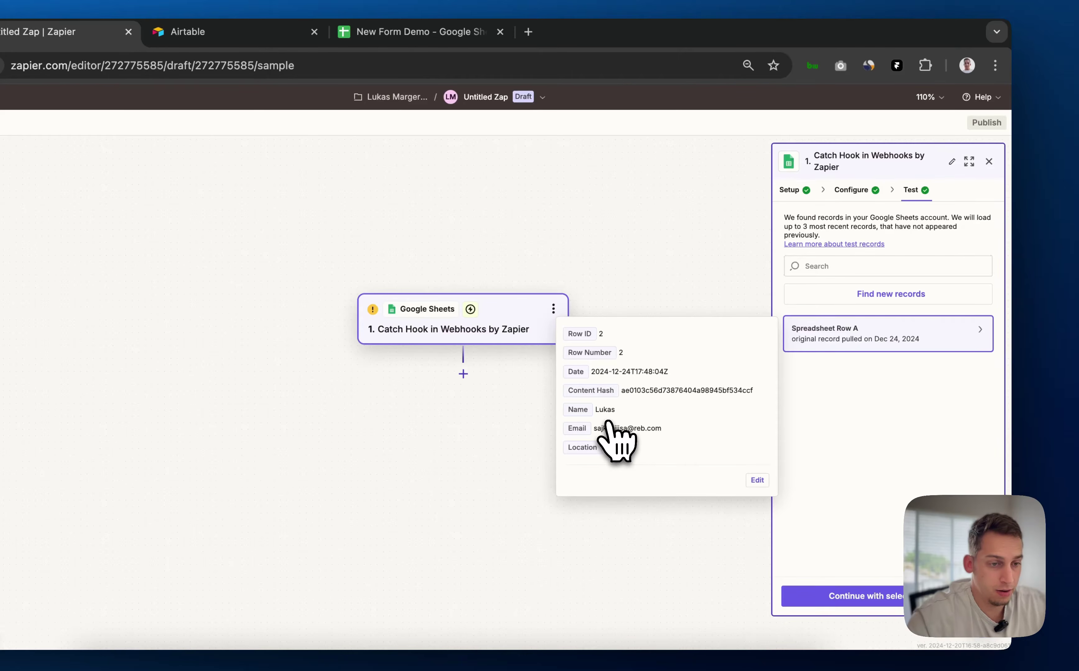
pyautogui.click(463, 374)
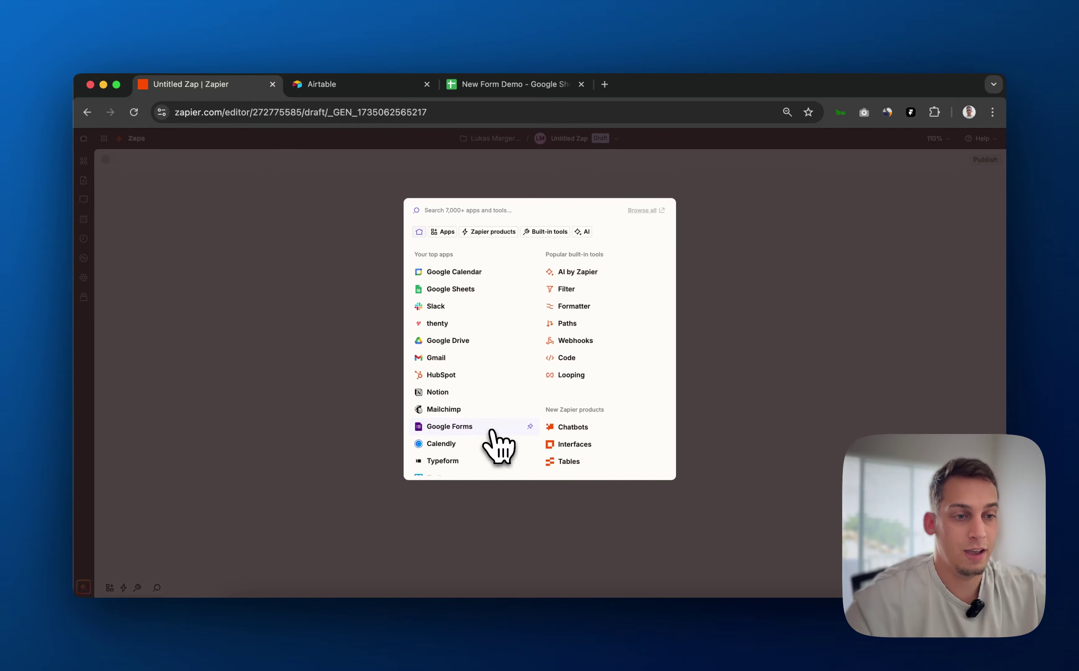
# Add a Slack step with the Send Direct Message event and connect the existing Slack account
pyautogui.click(441, 306)
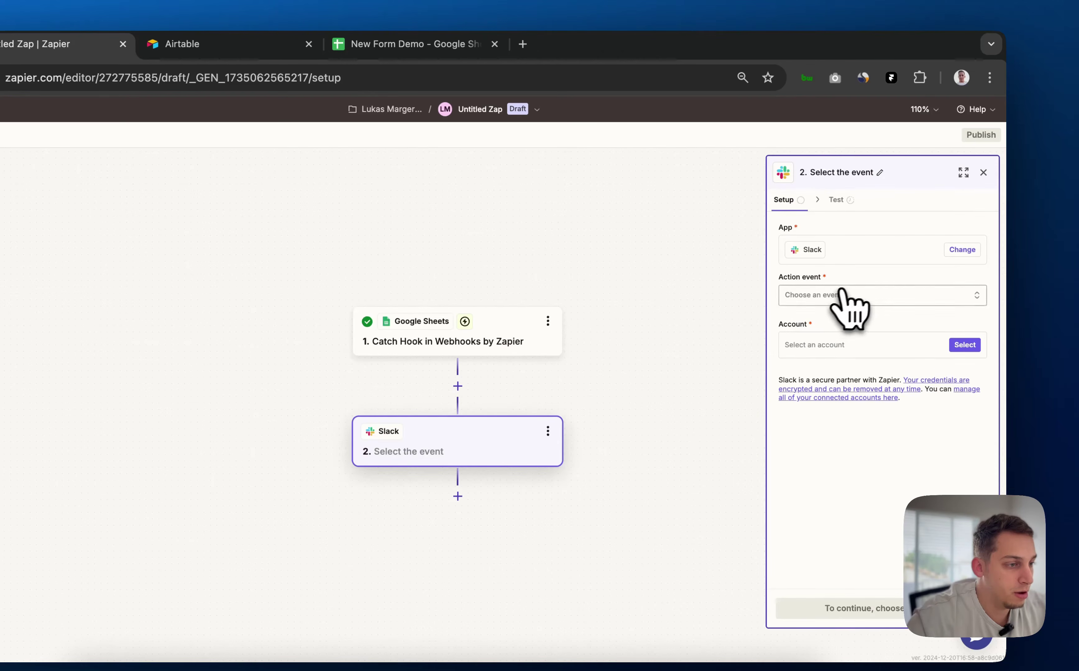
pyautogui.click(851, 296)
pyautogui.scroll(-2, 656, 439)
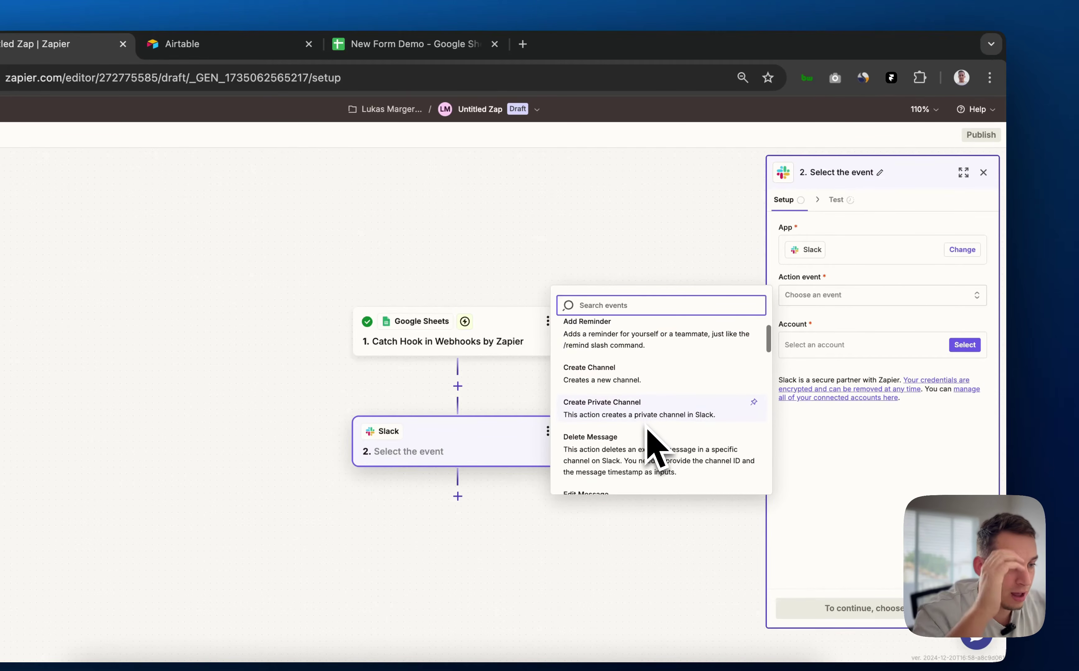
pyautogui.scroll(-3, 648, 437)
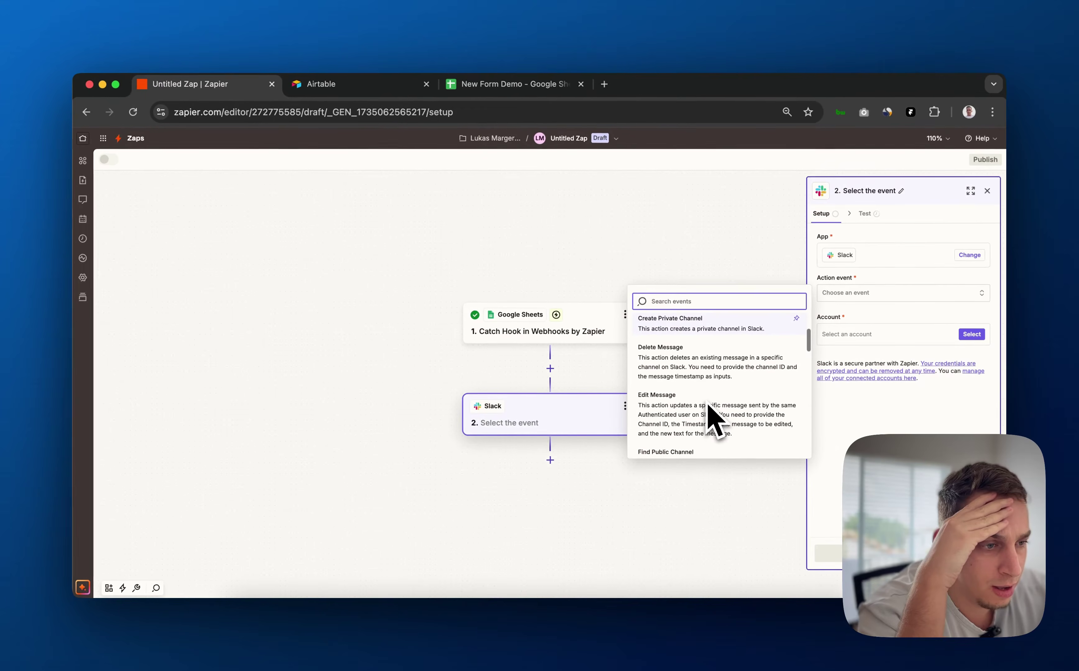
pyautogui.scroll(-6, 709, 403)
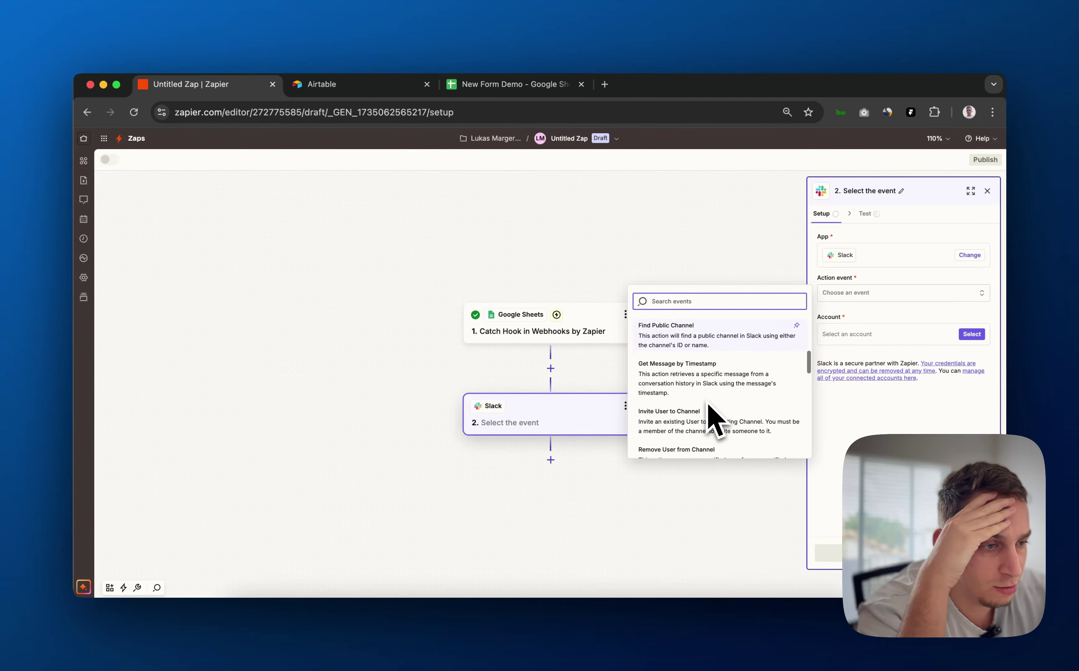
pyautogui.scroll(-5, 722, 409)
pyautogui.scroll(-4, 722, 409)
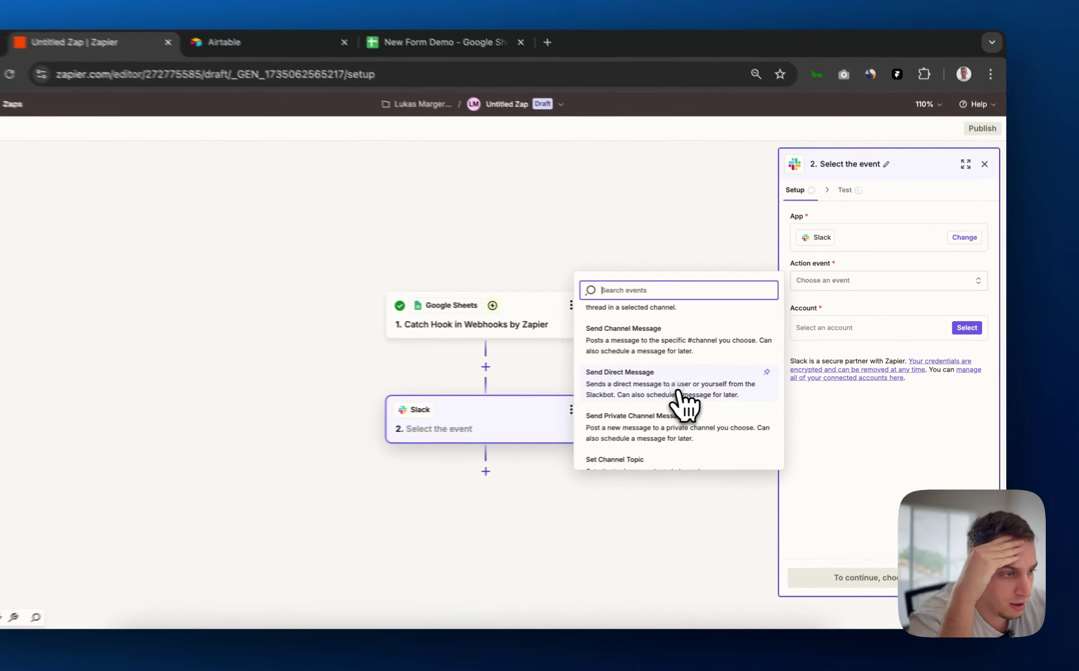
pyautogui.click(721, 395)
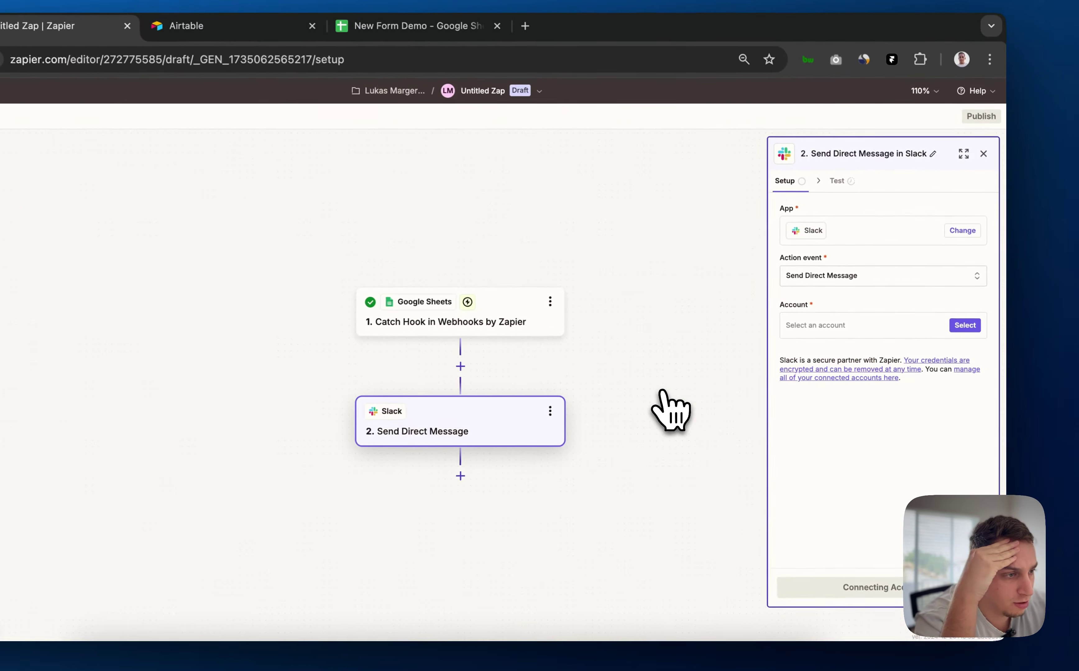
pyautogui.click(958, 337)
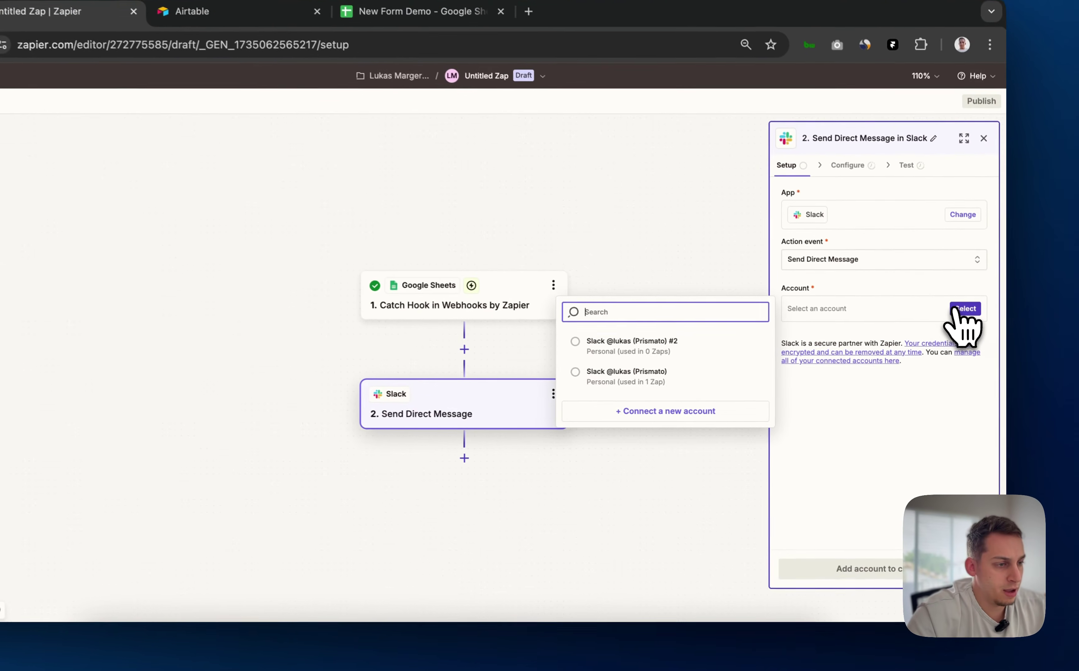
pyautogui.click(683, 375)
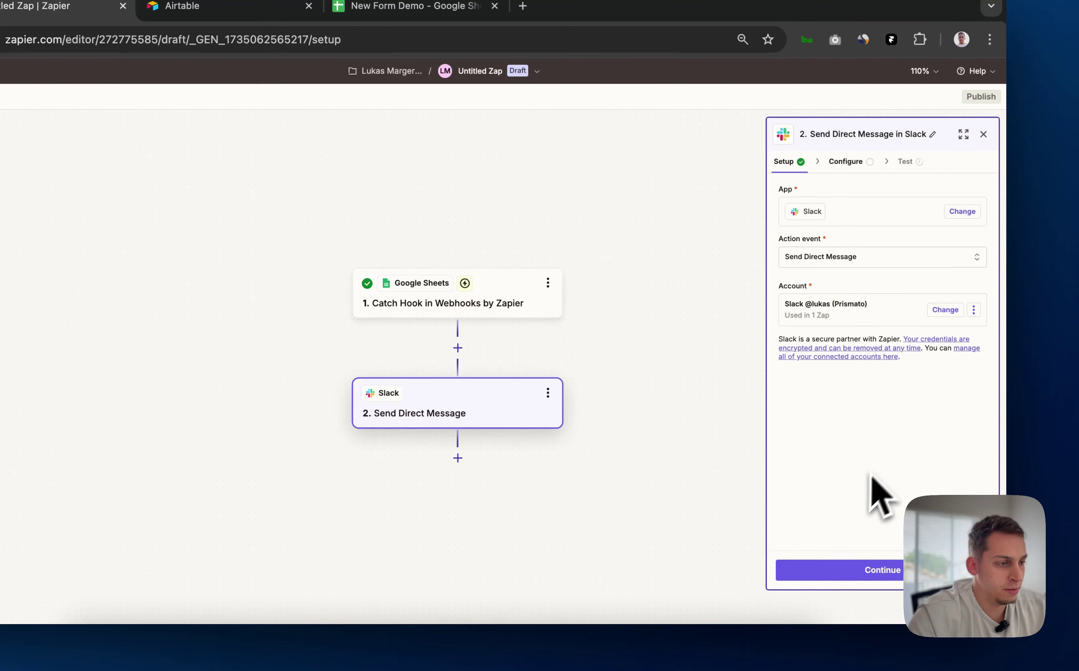
# Set Send Multi Message to No and choose the recipient in To Username
pyautogui.click(822, 574)
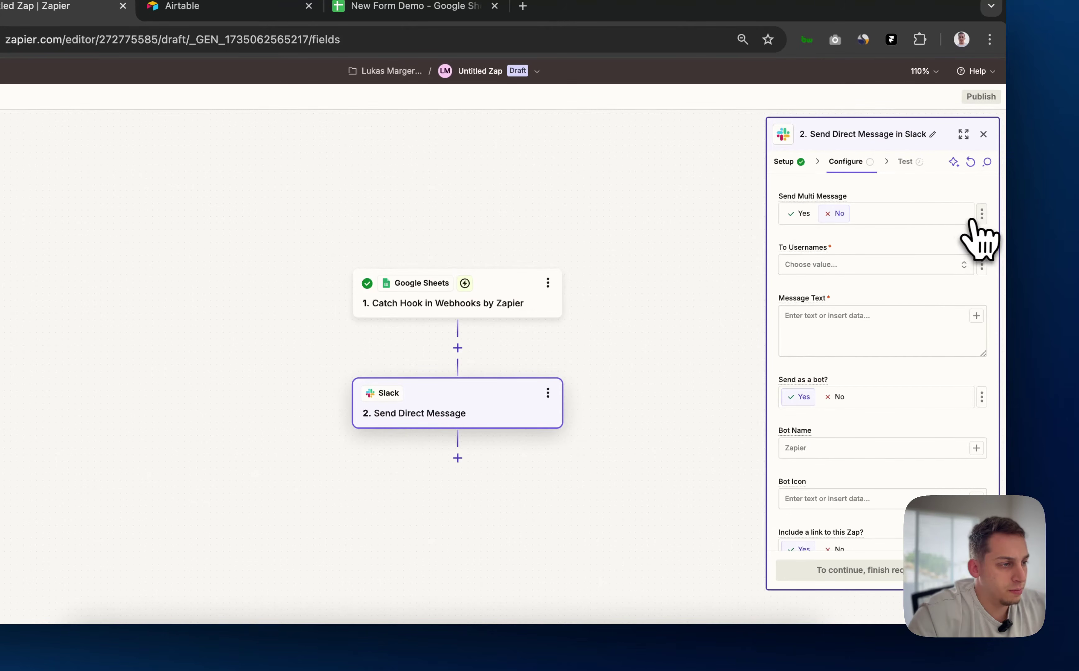
pyautogui.click(981, 214)
pyautogui.click(870, 231)
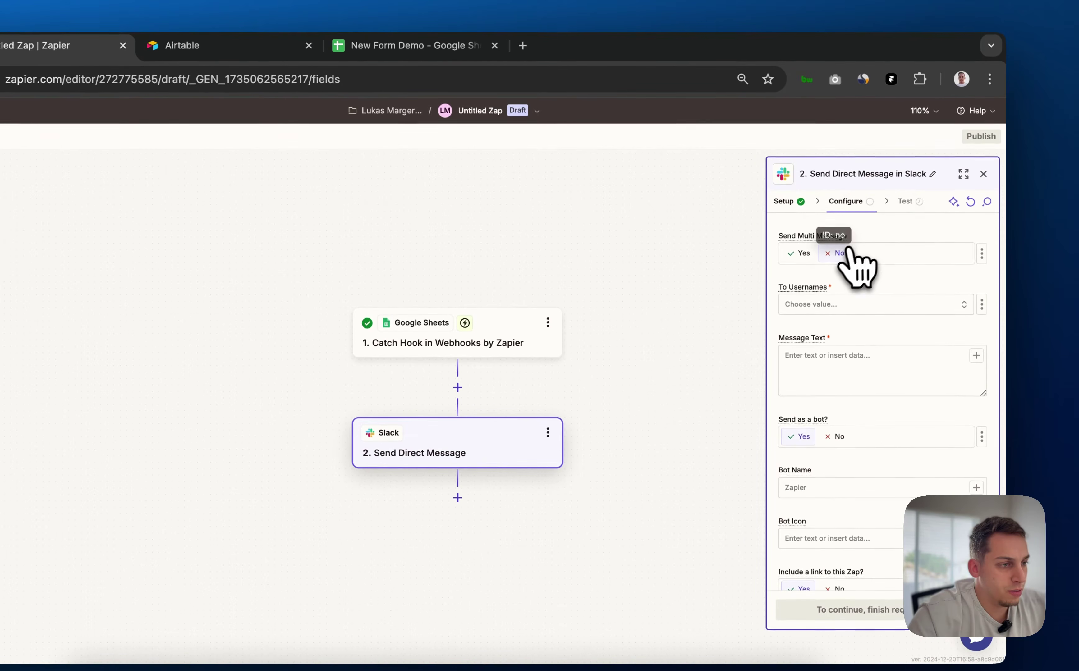
pyautogui.click(834, 255)
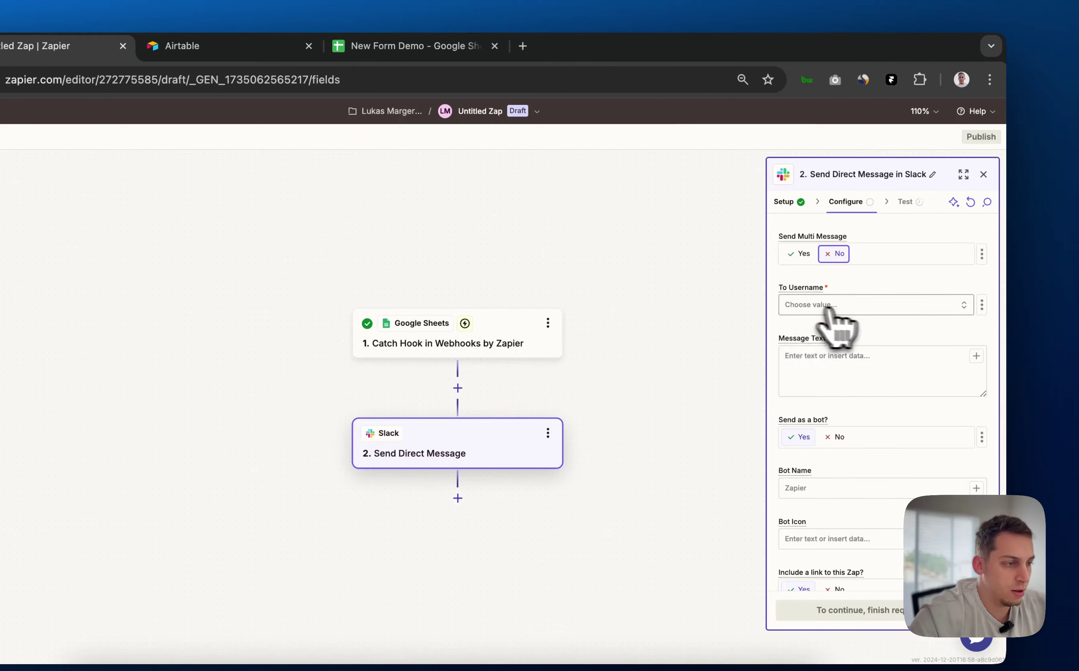
pyautogui.click(898, 311)
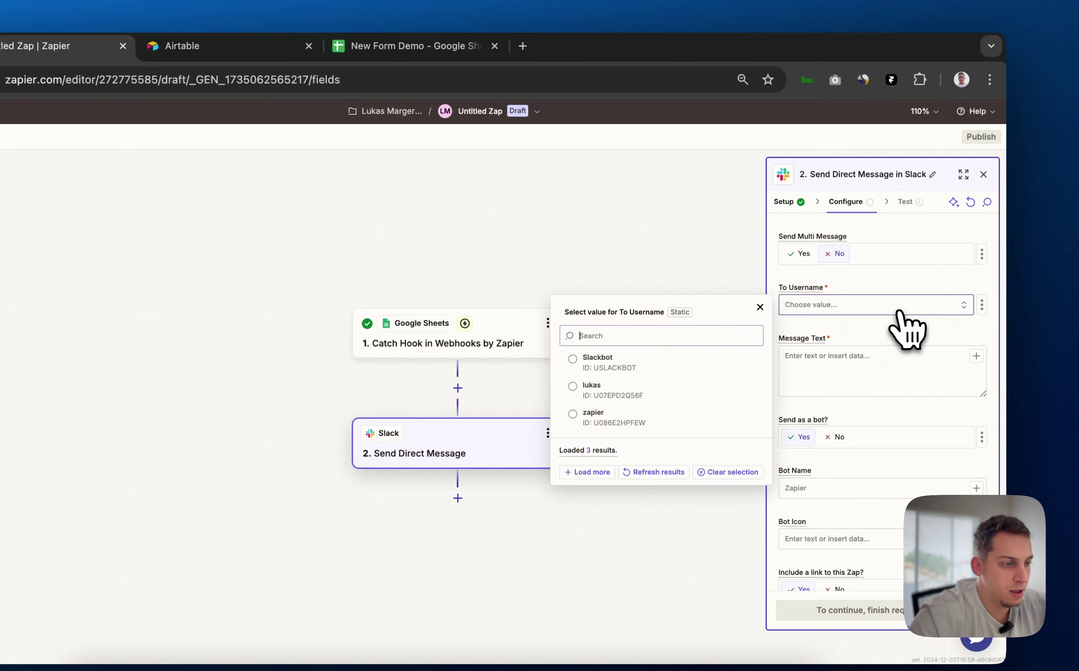
pyautogui.click(641, 388)
# Begin Message Text with a greeting and 'we got an application from a person named'
pyautogui.click(867, 377)
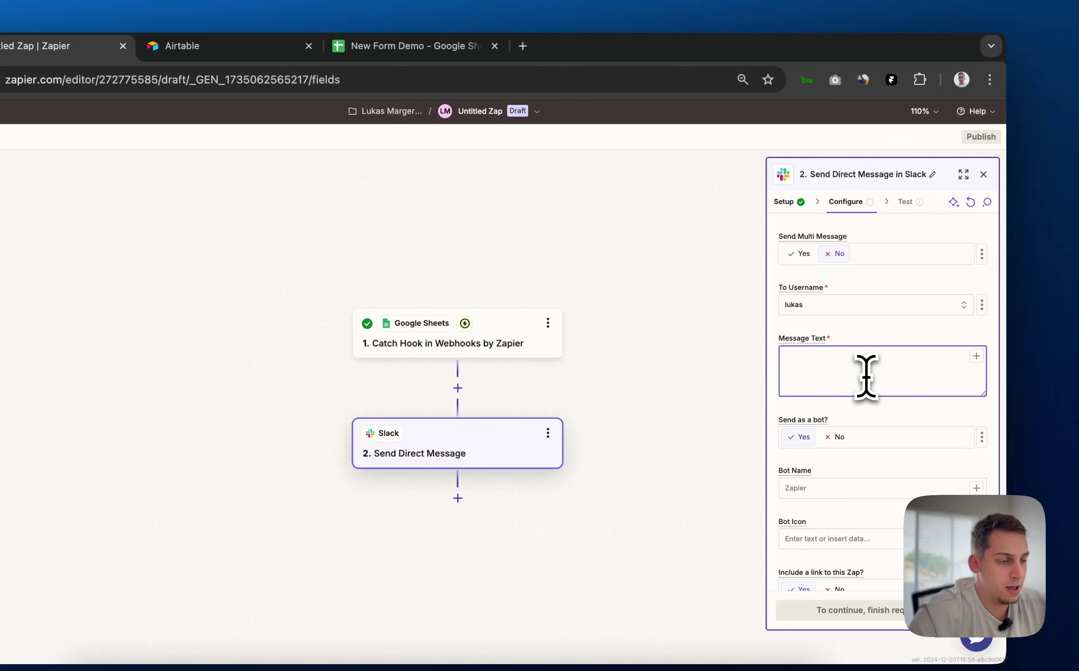
pyautogui.write('hey Lu')
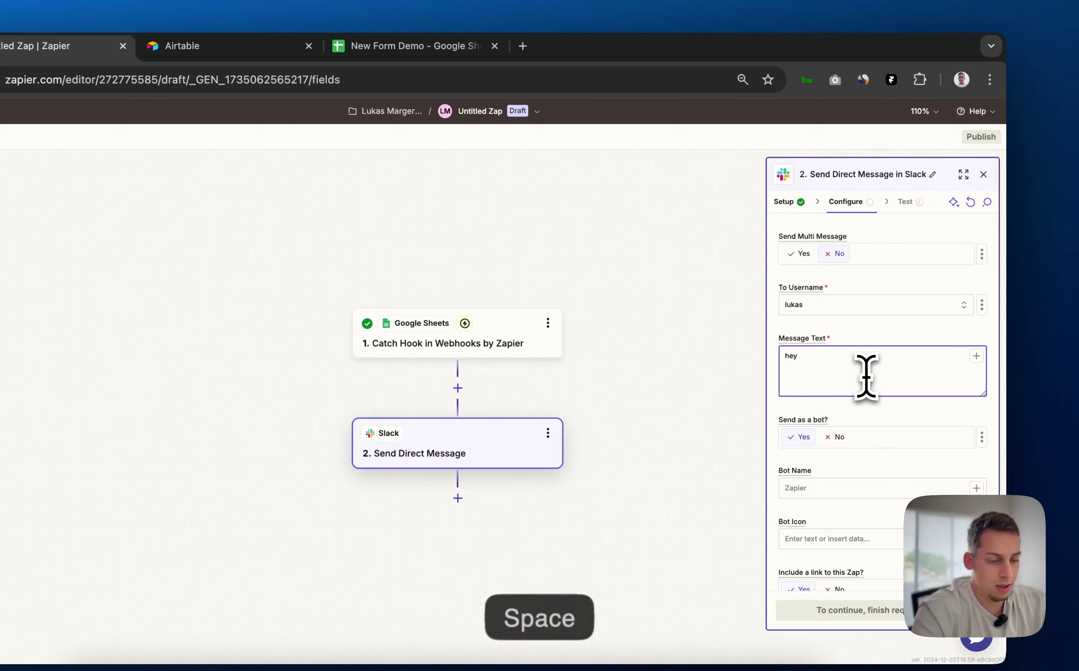
pyautogui.write('kas, w')
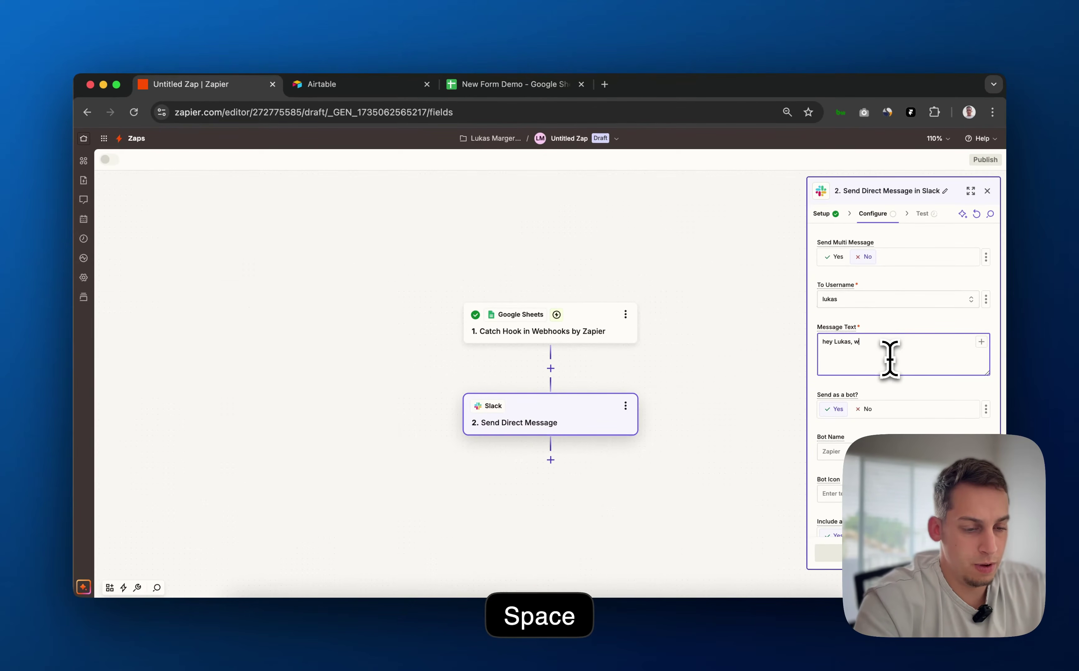
pyautogui.write('e got an application from ')
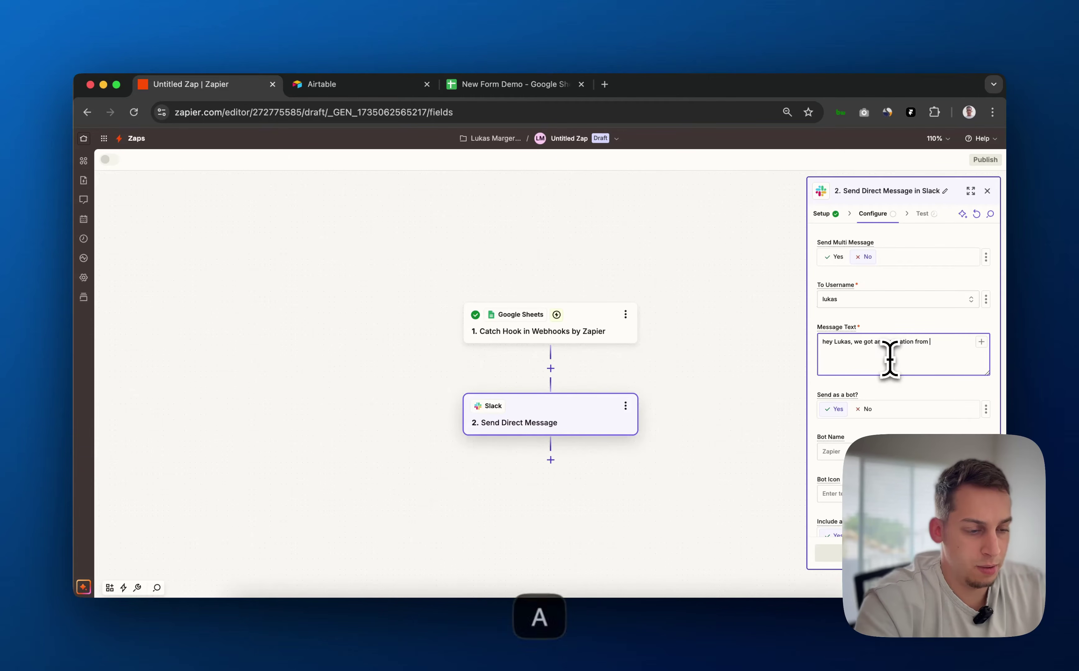
pyautogui.write('a person named')
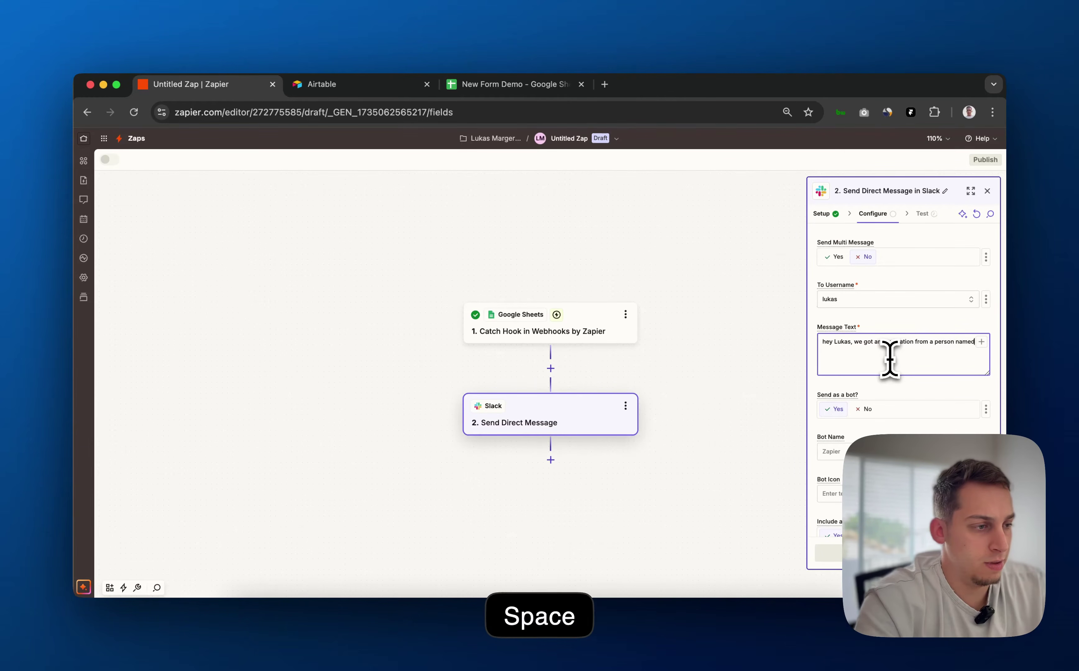
pyautogui.click(981, 342)
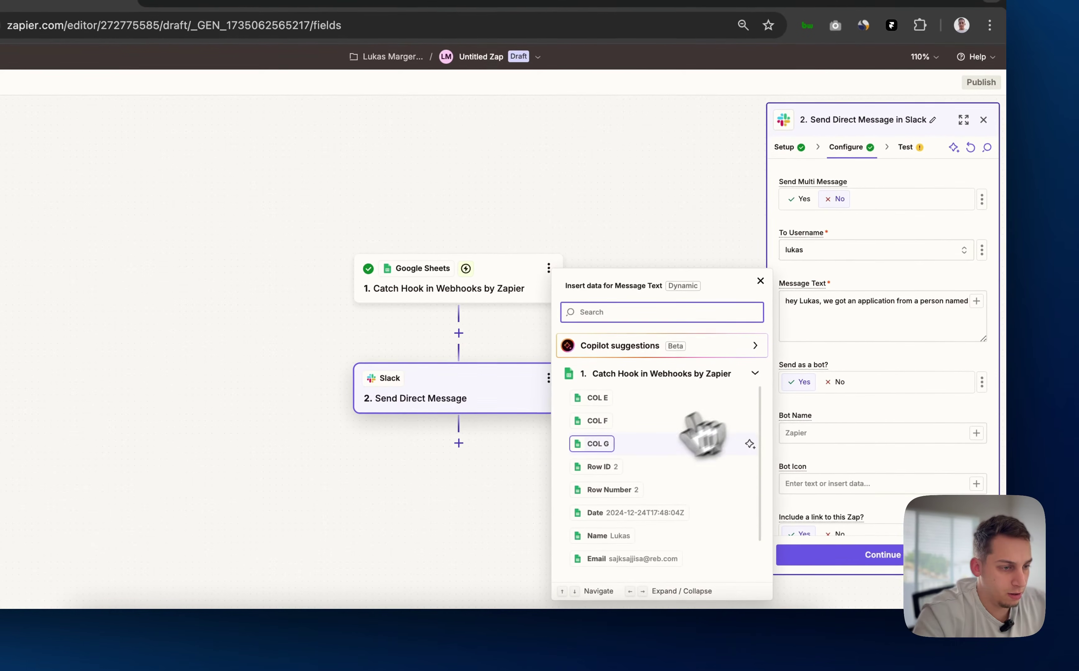
# Complete the message with the sheet's Name, Location and Email fields around the role and contact-email text
pyautogui.click(657, 535)
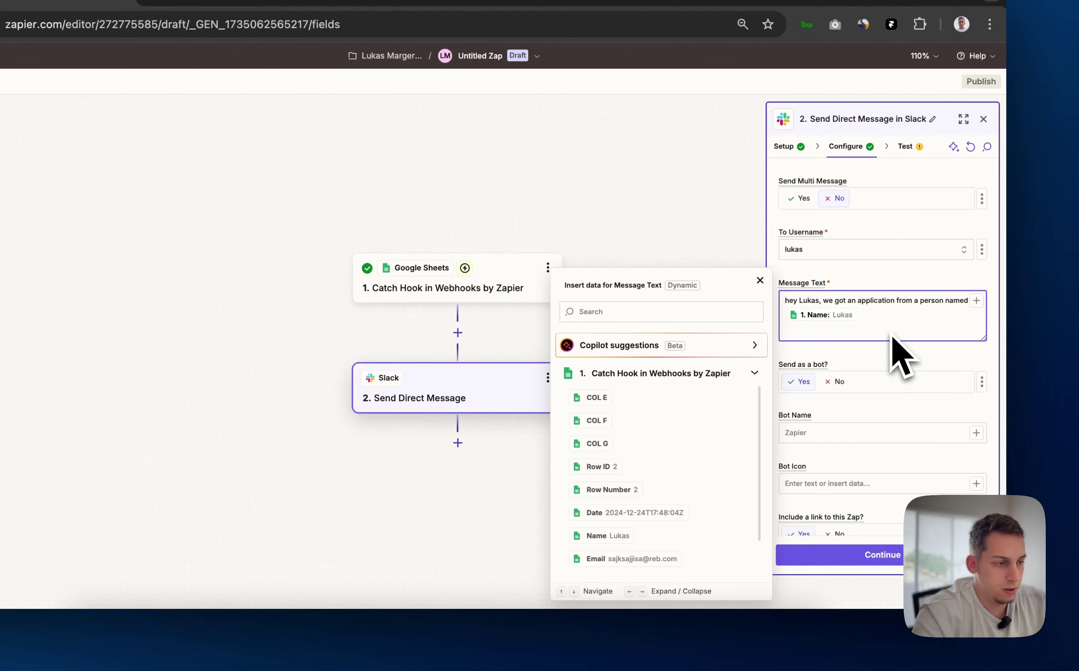
pyautogui.press('BackSpace')
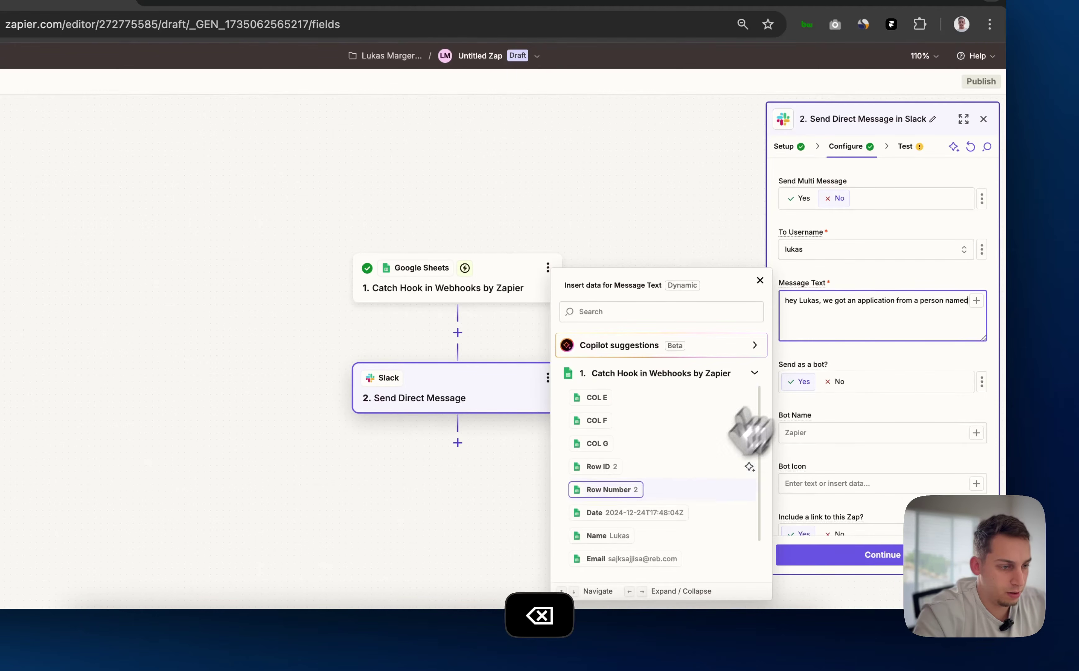
pyautogui.click(645, 537)
pyautogui.write('. Name: Lukas .')
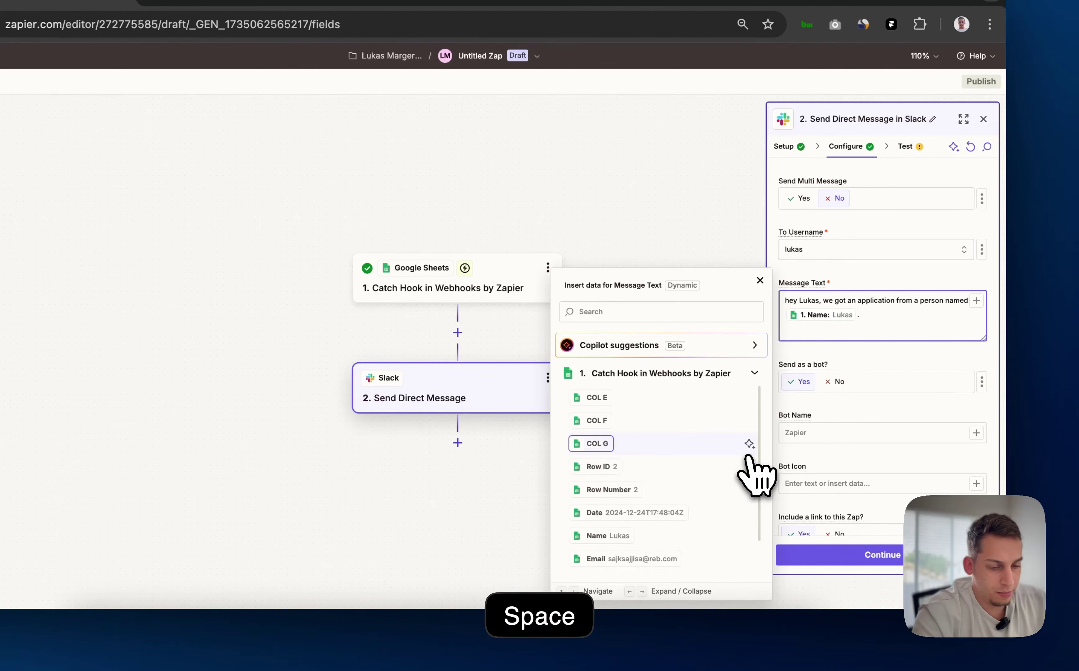
pyautogui.write('They want')
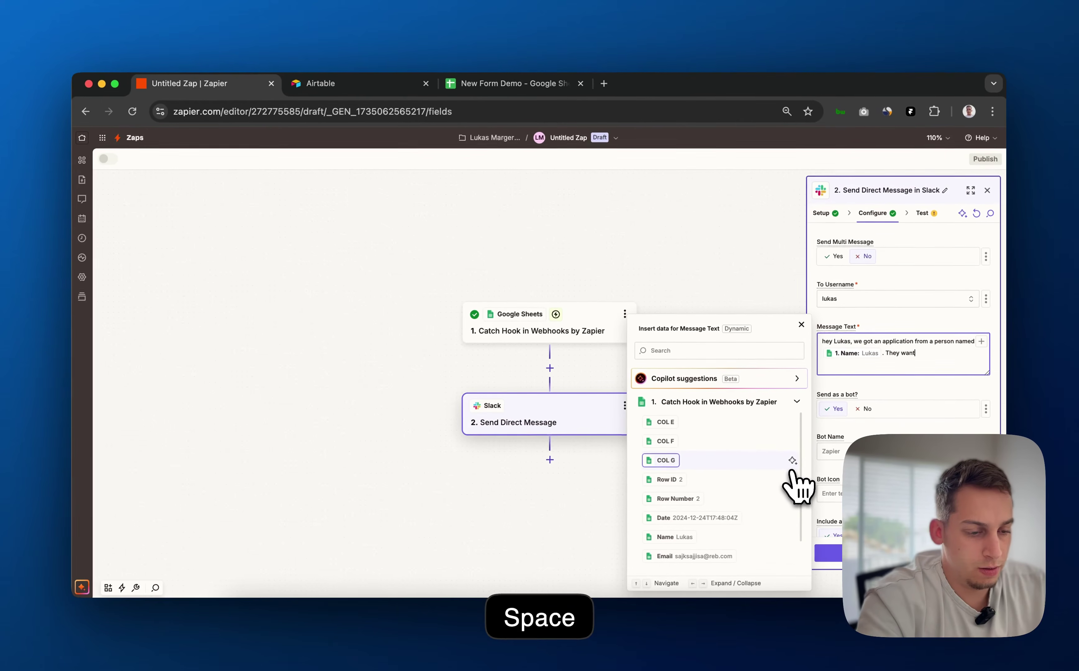
pyautogui.write(' to apply for the role')
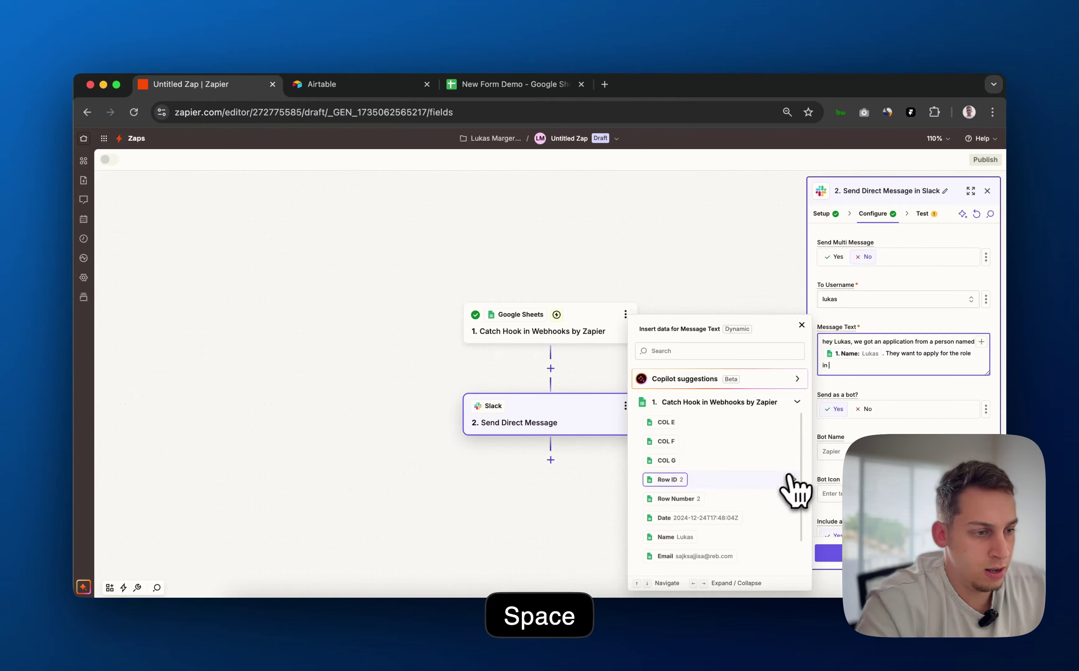
pyautogui.write(' in')
pyautogui.scroll(-2, 721, 545)
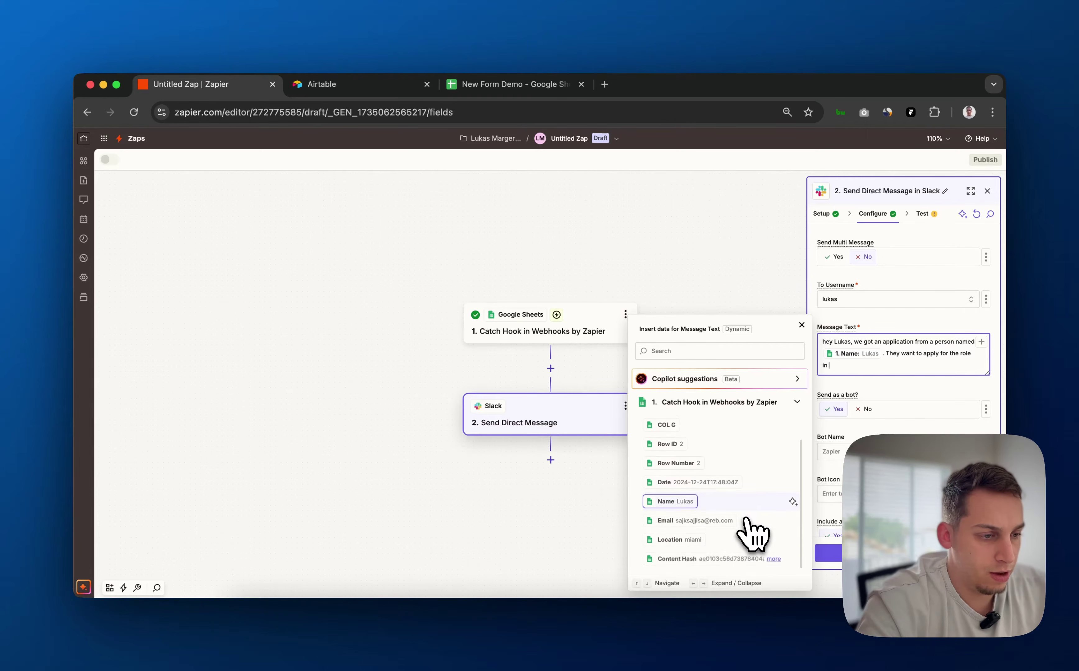
pyautogui.click(736, 541)
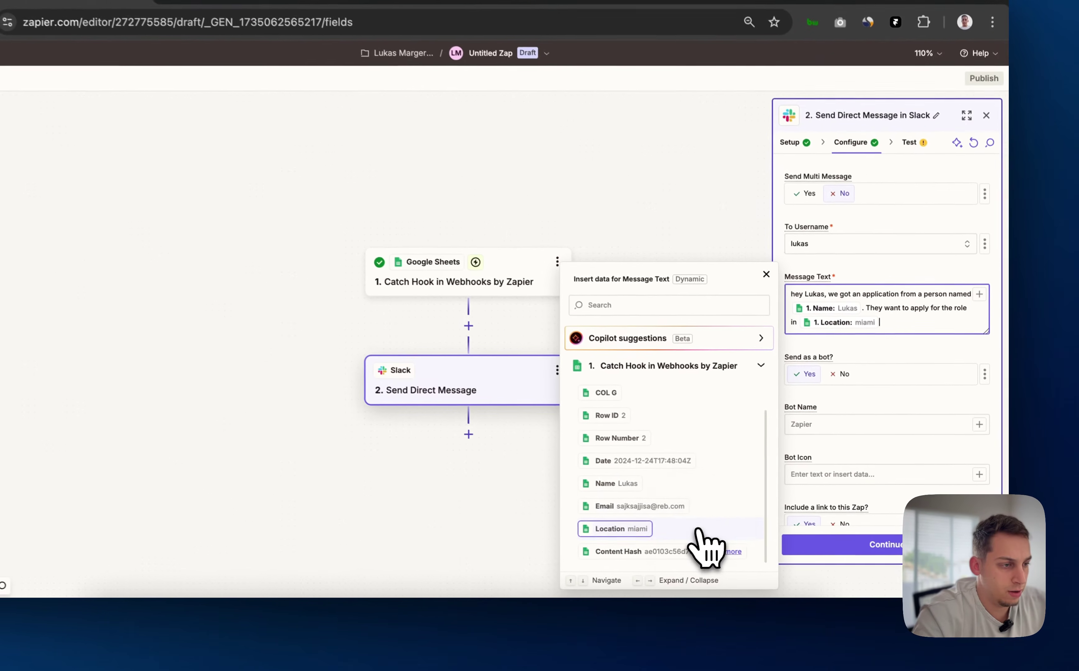
pyautogui.write('. Location: miami .')
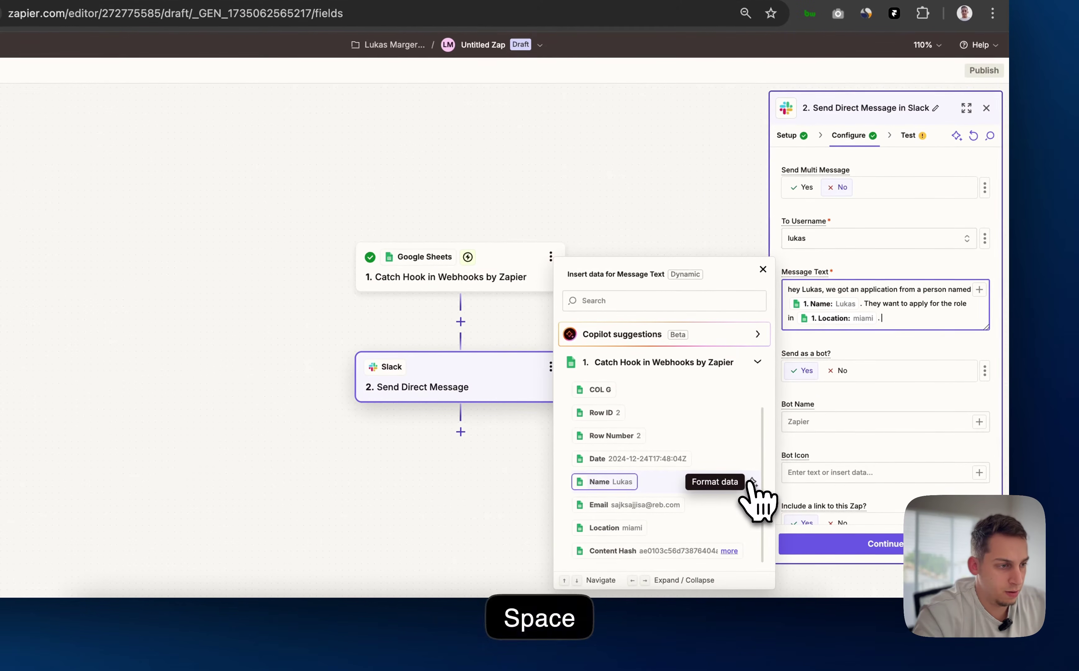
pyautogui.write('Here is their c')
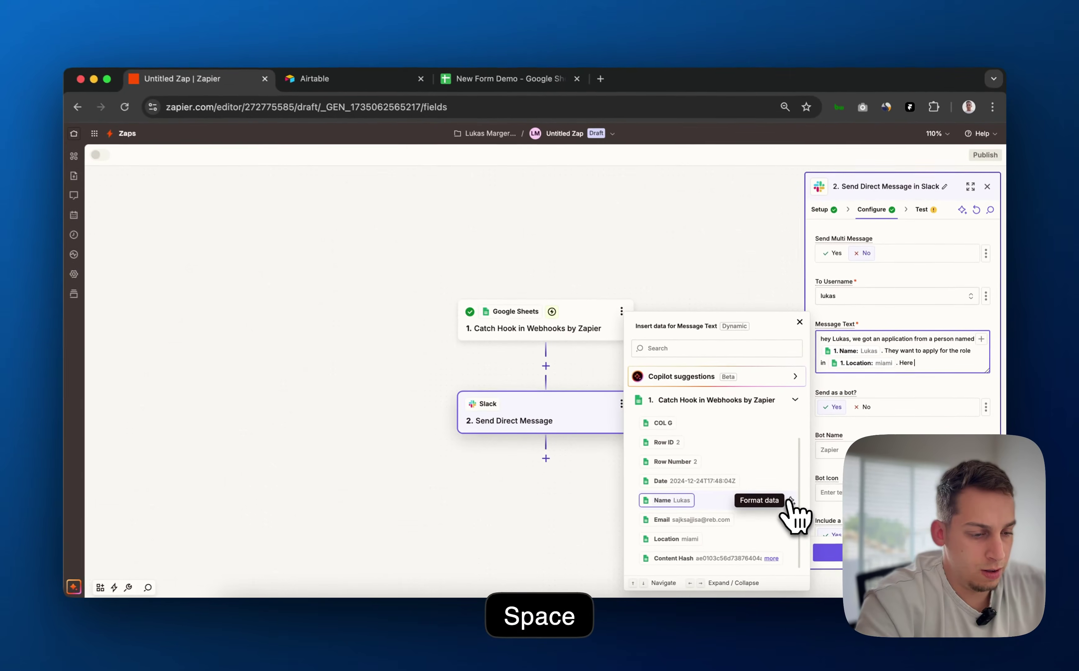
pyautogui.write('ontact')
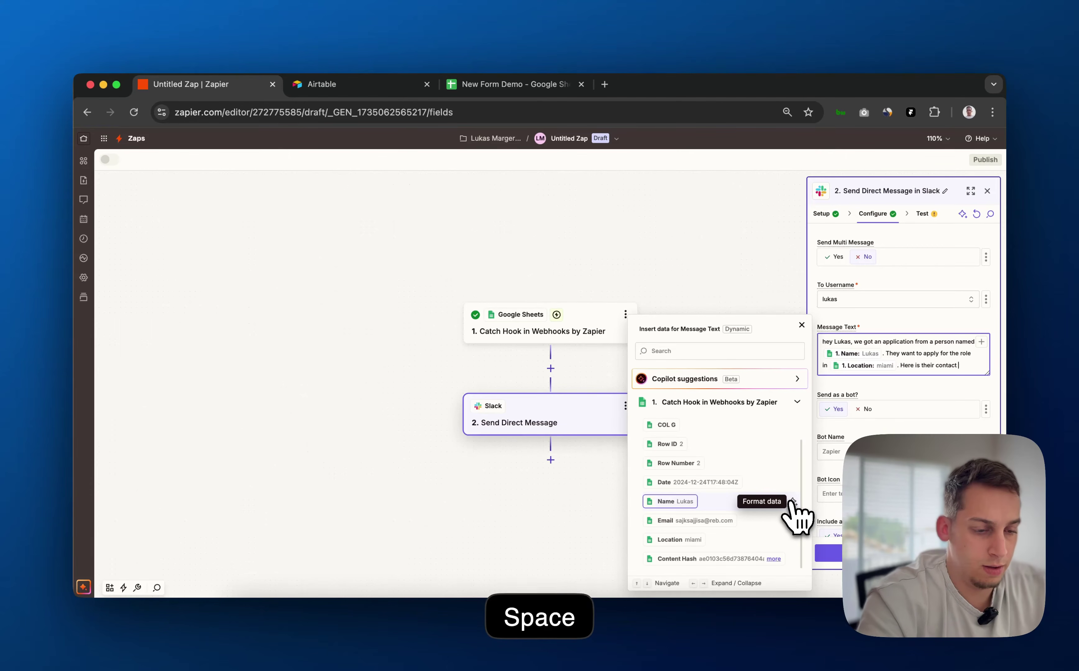
pyautogui.write(' email:')
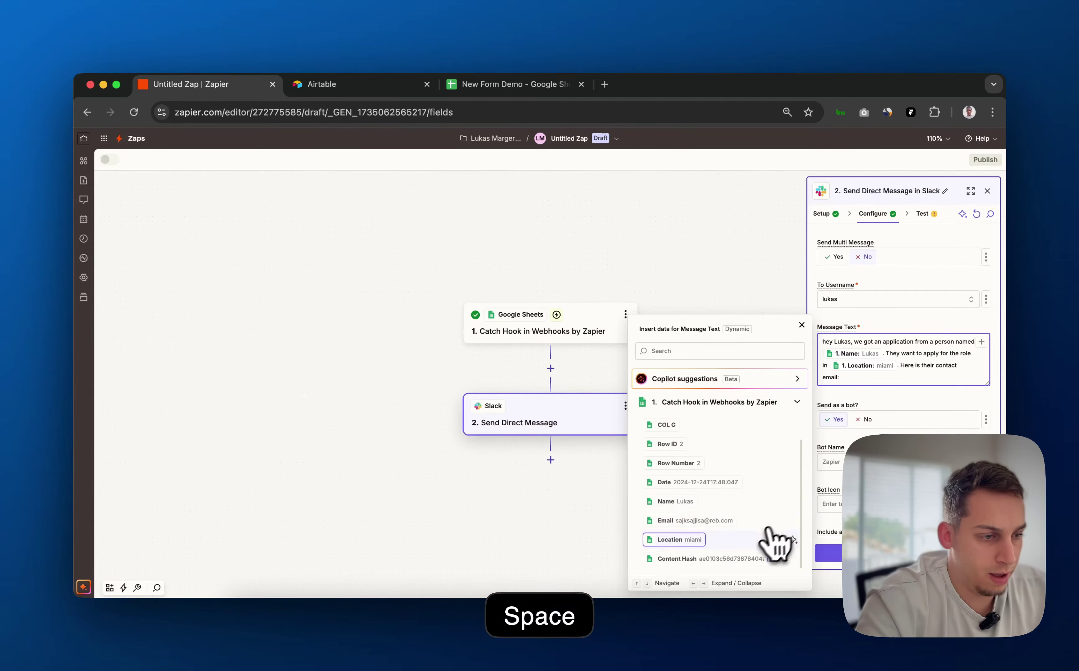
pyautogui.click(743, 524)
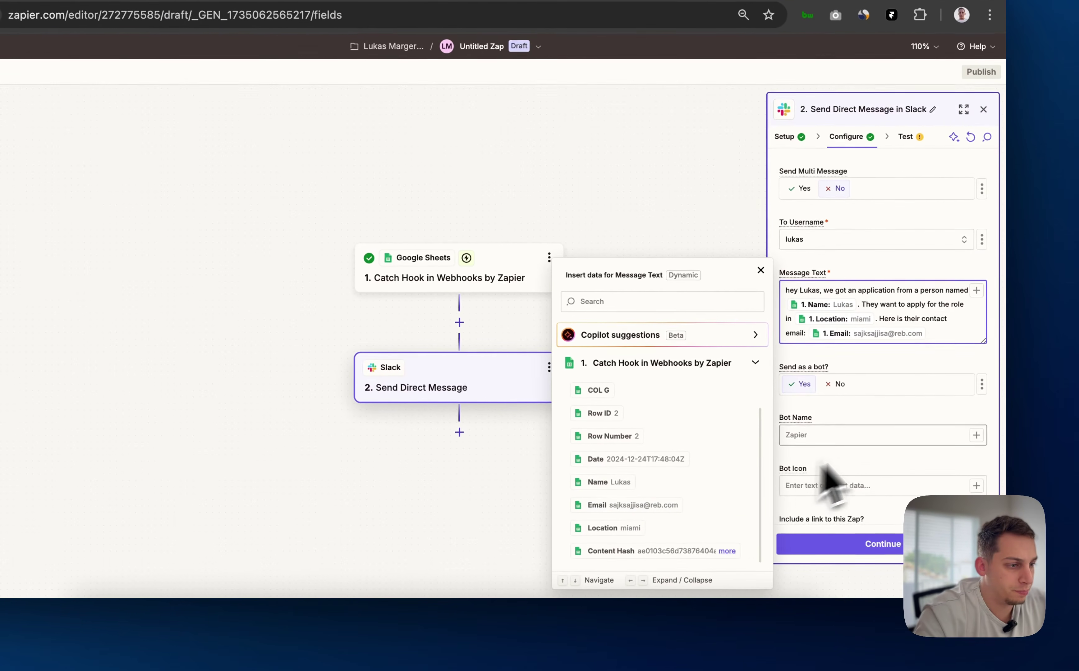
# Set the Slack Bot Name to 'Form Submission' and leave Bot Icon blank
pyautogui.click(864, 433)
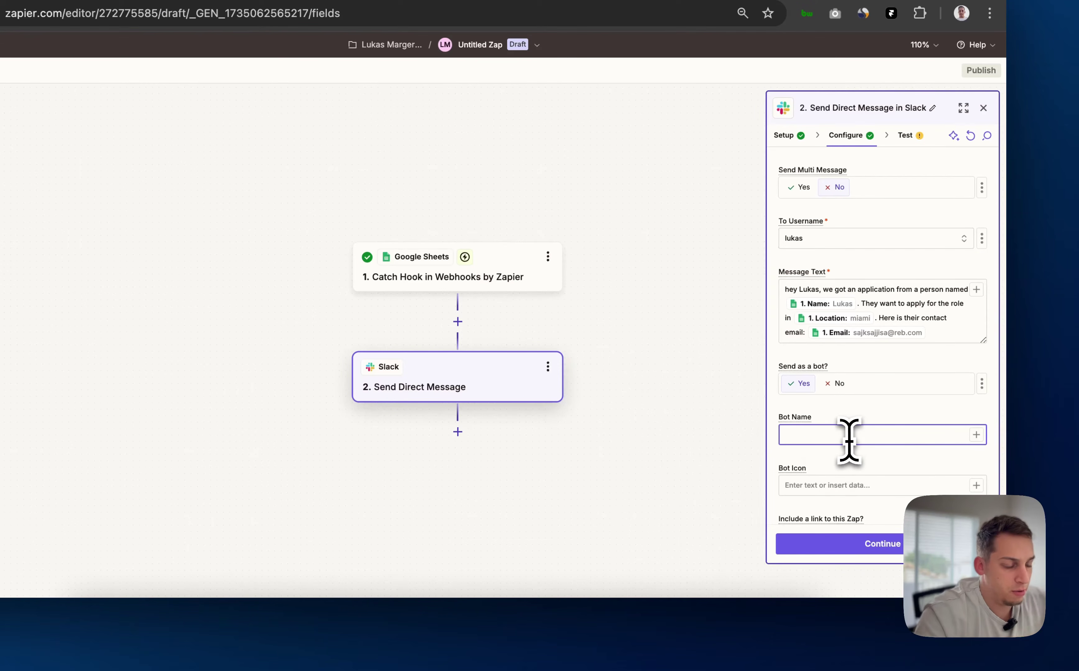
pyautogui.write('Form Su')
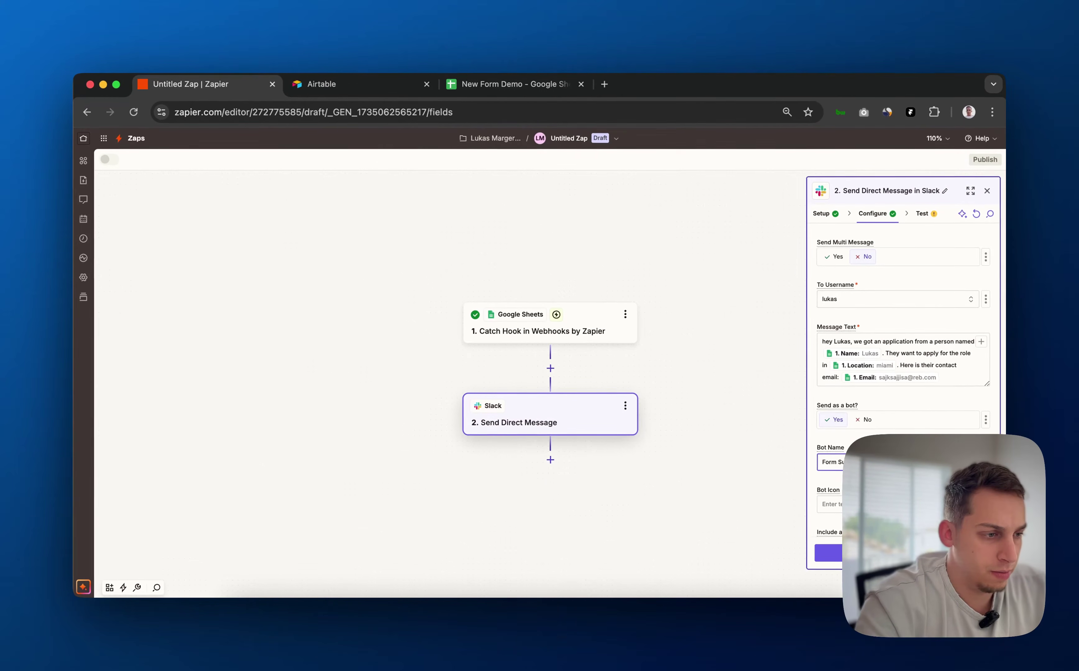
pyautogui.write('bmission')
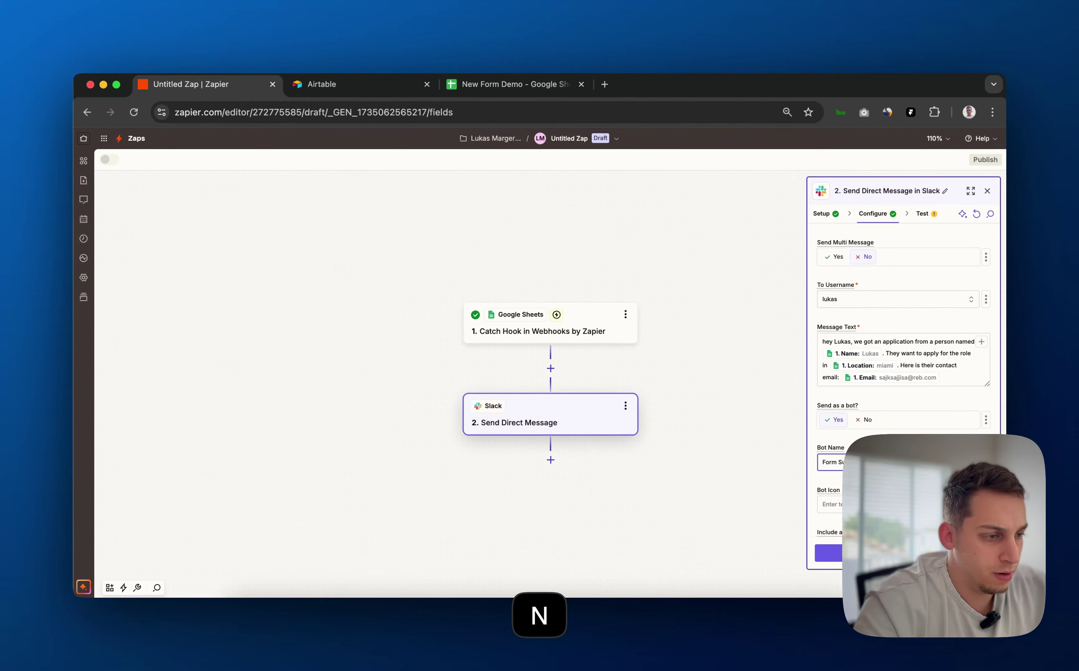
pyautogui.scroll(-5, 891, 378)
pyautogui.click(892, 361)
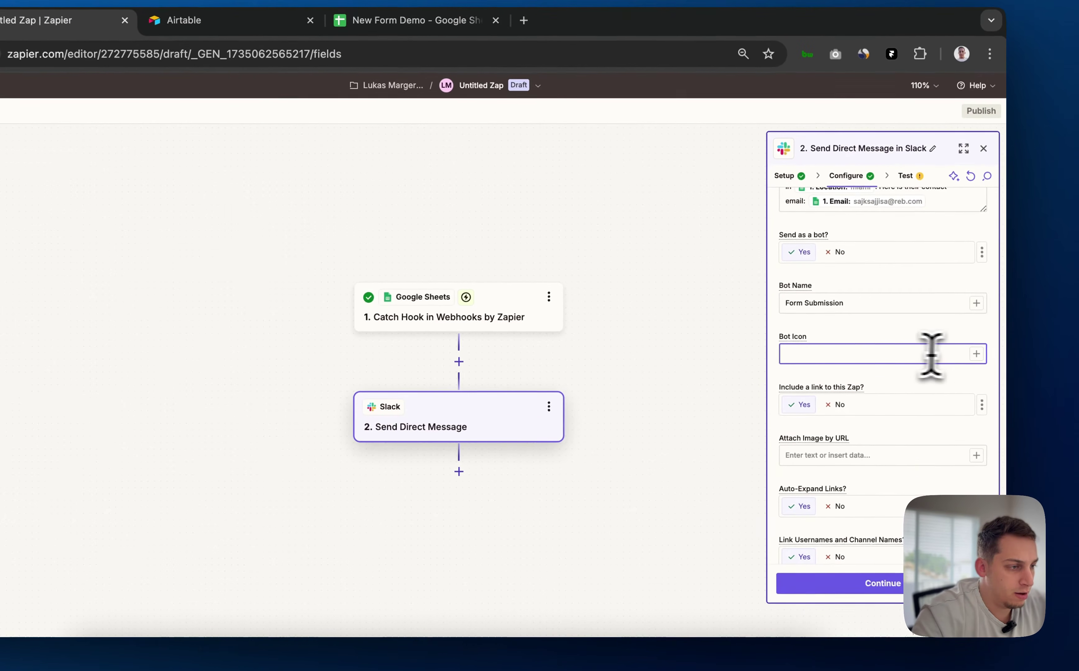
pyautogui.click(901, 376)
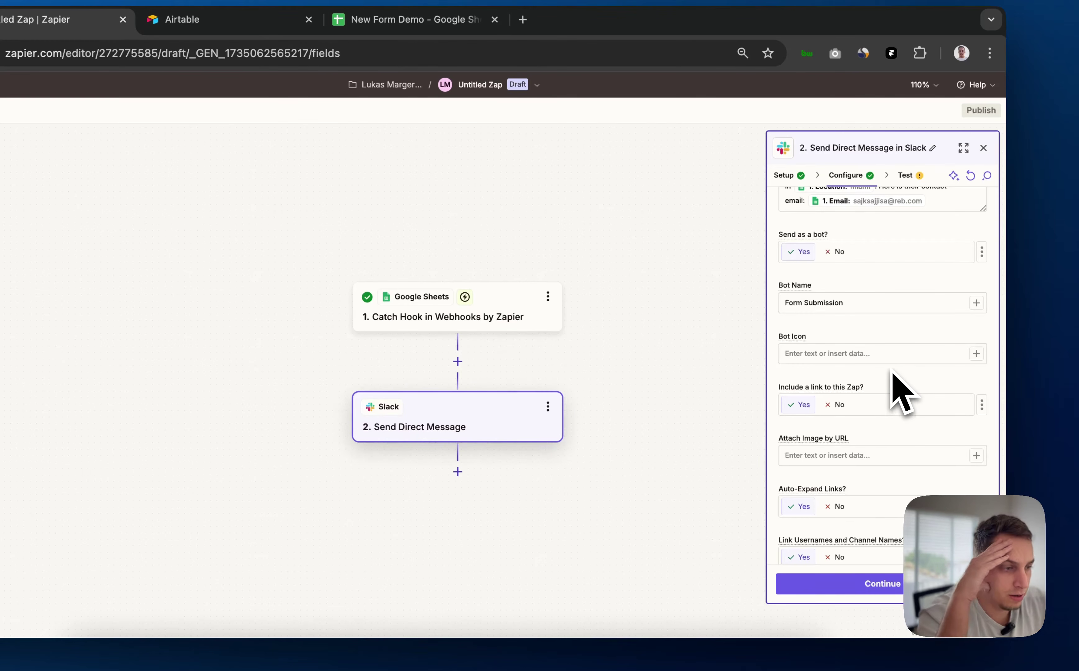
pyautogui.scroll(-2, 893, 374)
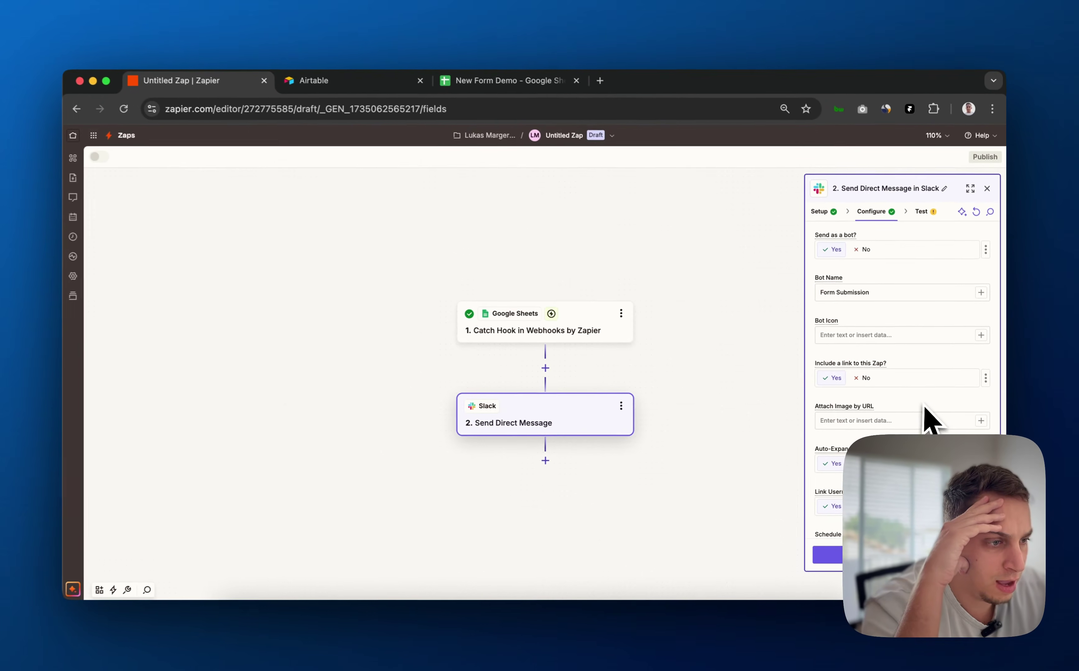
pyautogui.scroll(-2, 909, 412)
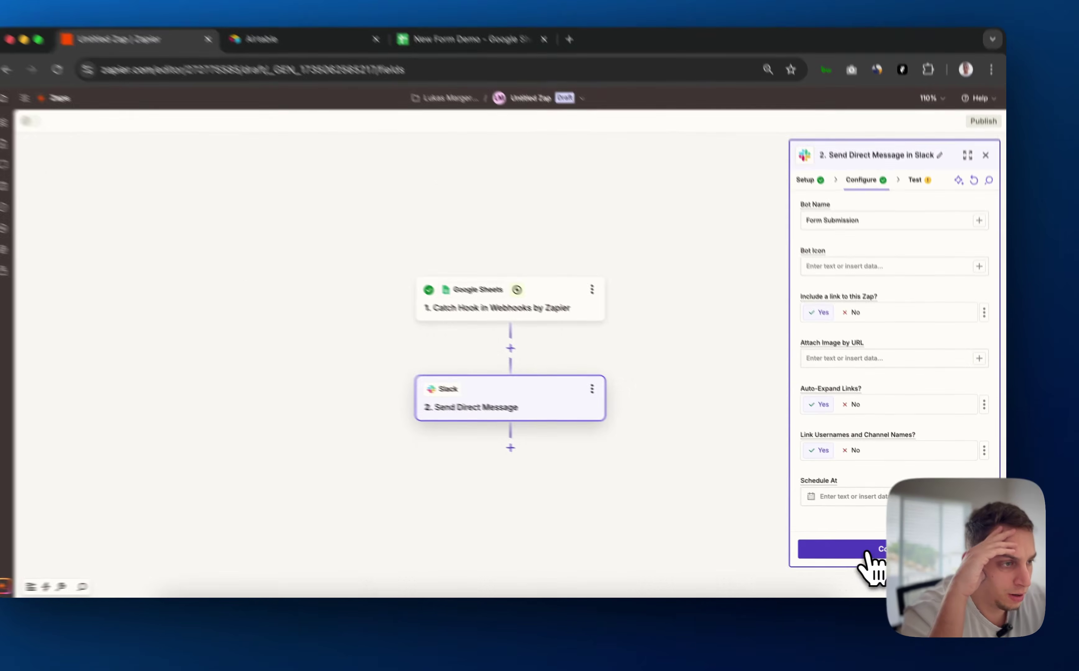
# Run the Slack step test and review the sent message in the Data out results
pyautogui.click(871, 553)
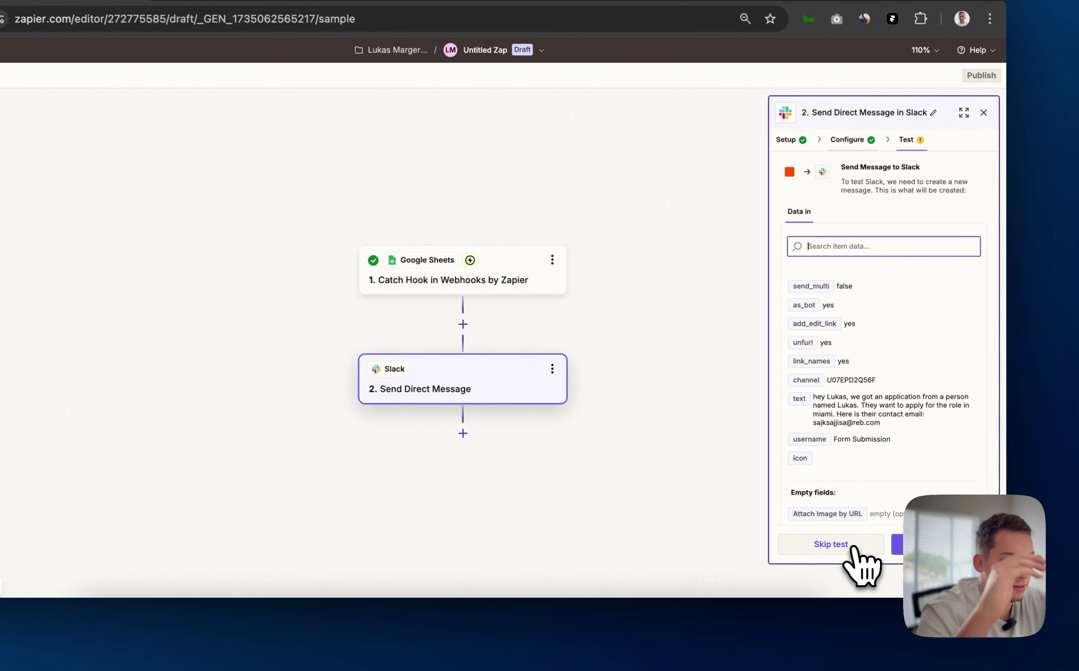
pyautogui.scroll(-1, 856, 433)
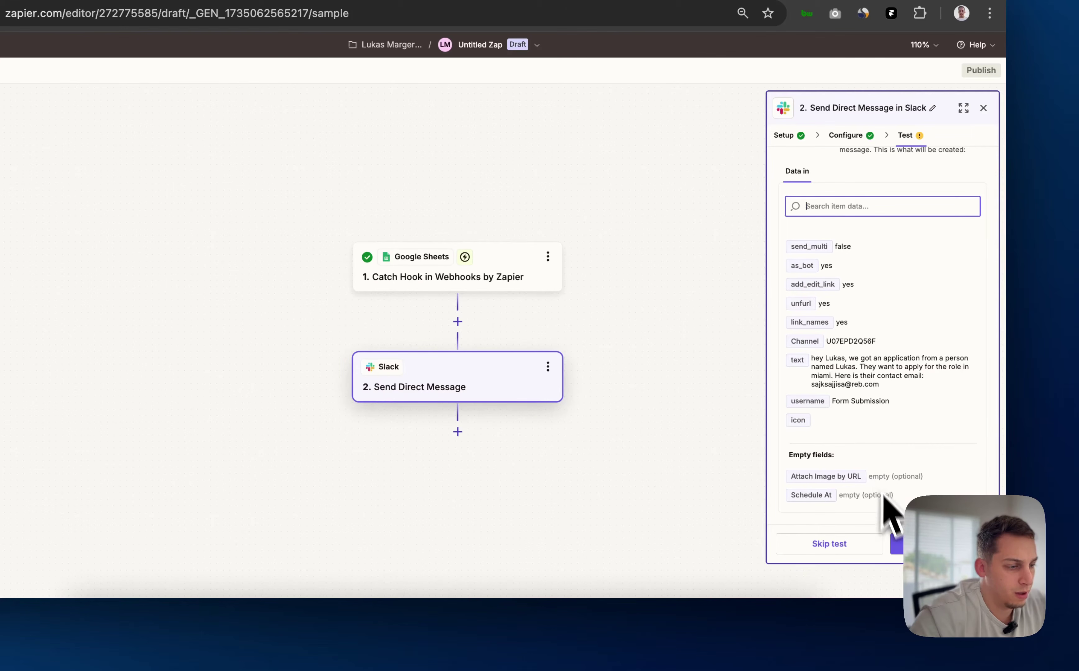
pyautogui.click(901, 552)
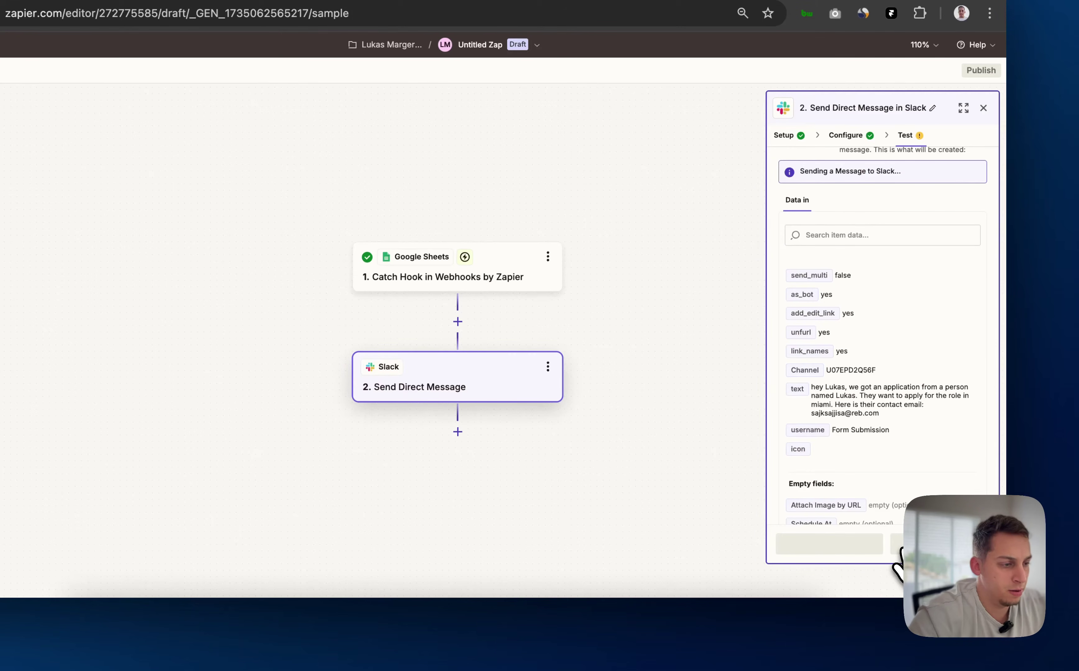
pyautogui.scroll(-10, 883, 400)
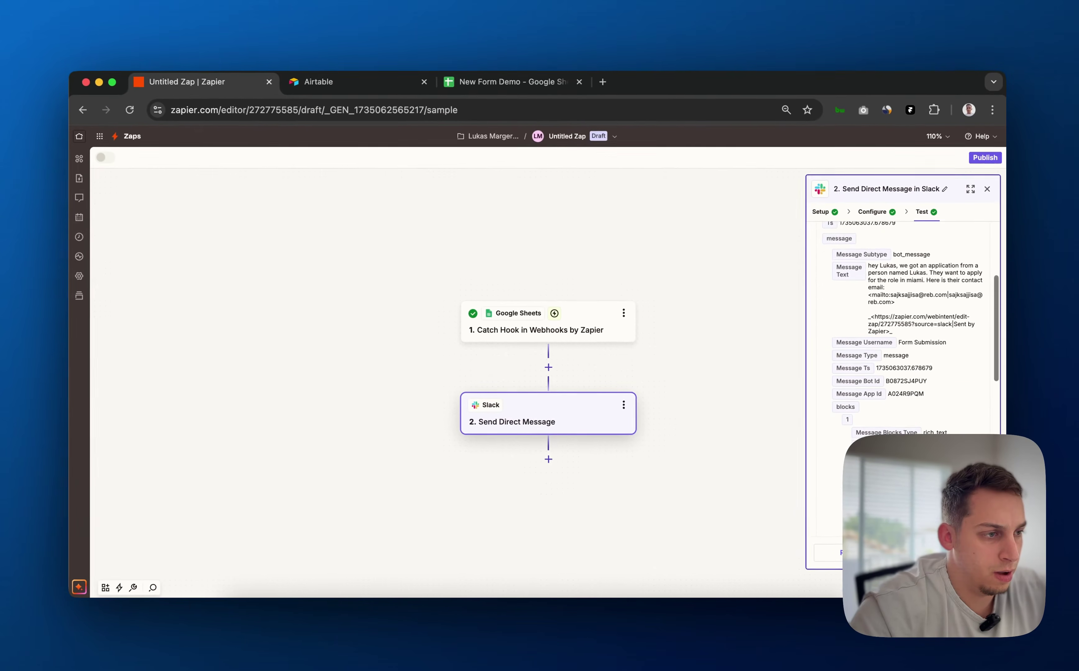
pyautogui.scroll(5, 904, 337)
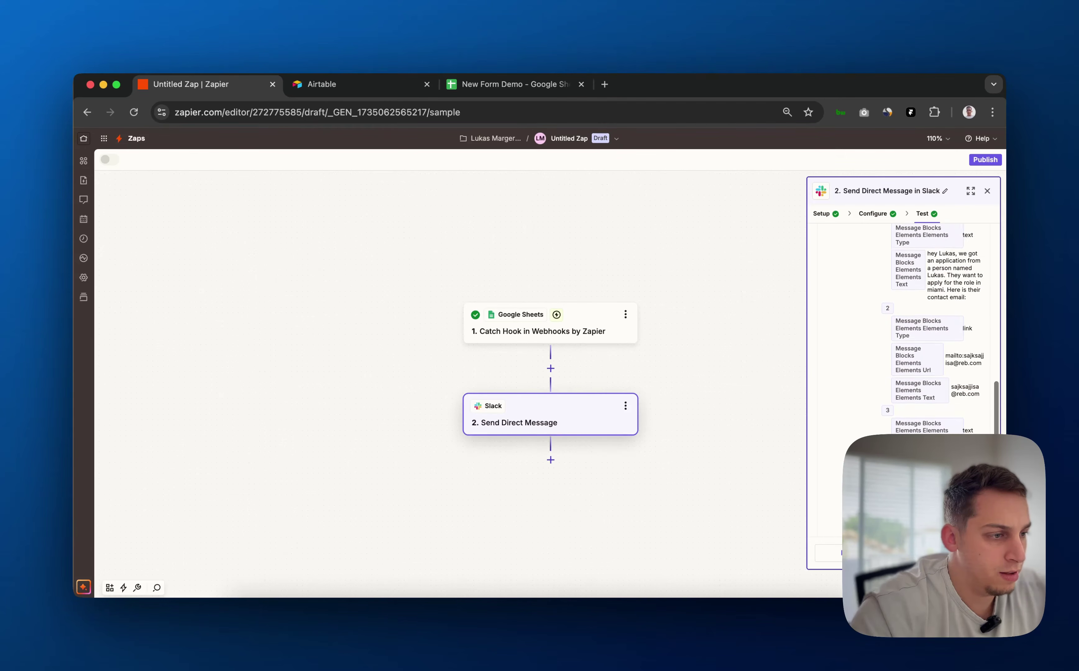
pyautogui.scroll(-5, 903, 338)
pyautogui.scroll(15, 904, 337)
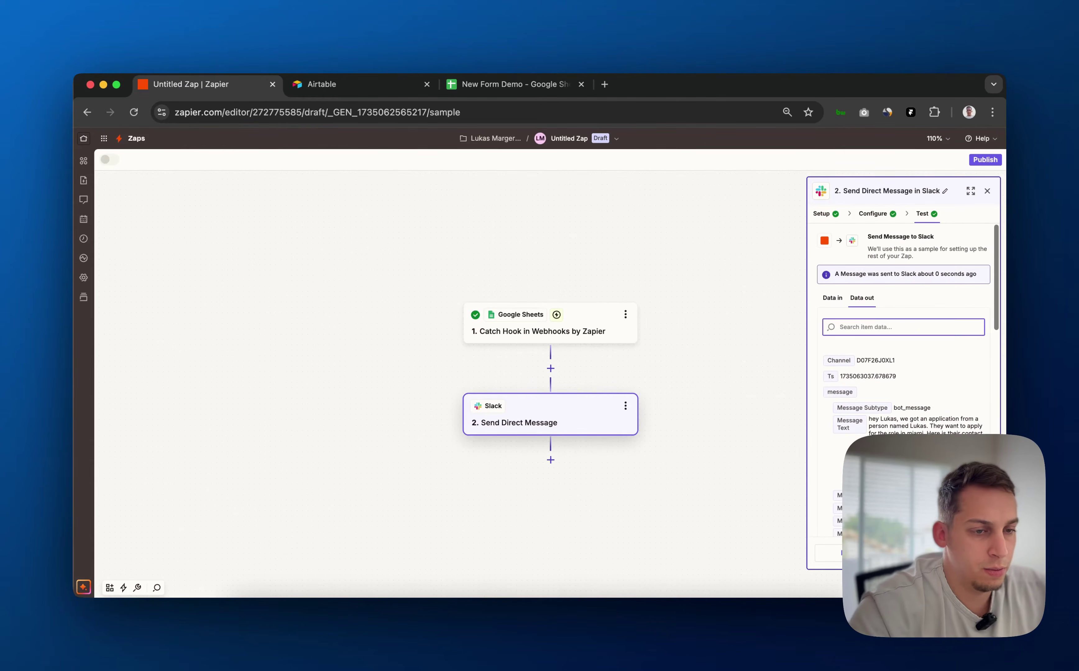
# In Slack, inspect the Form Submission sender's message and widen the window to read it fully
pyautogui.hotkey('ctrl', 'Right')
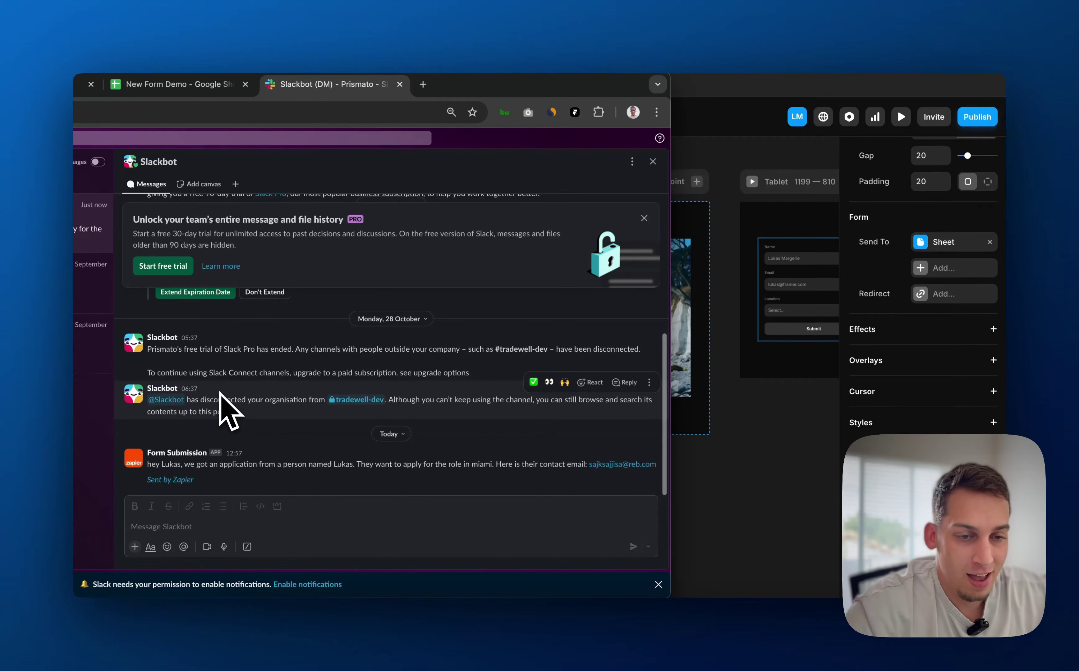
pyautogui.click(150, 456)
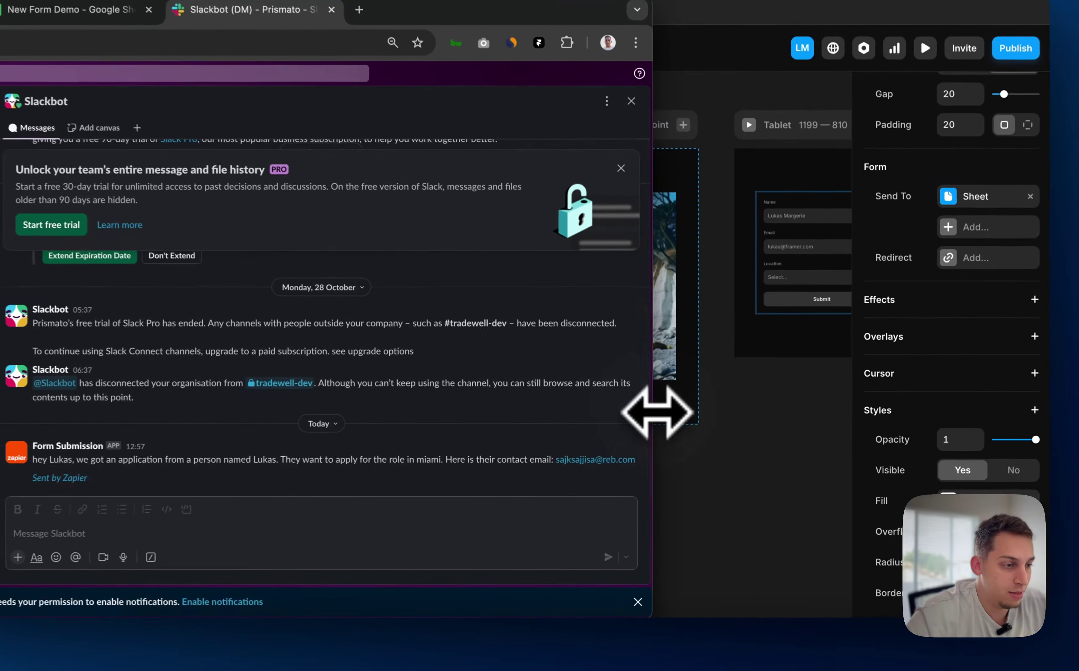
pyautogui.moveTo(656, 412); pyautogui.dragTo(572, 391)
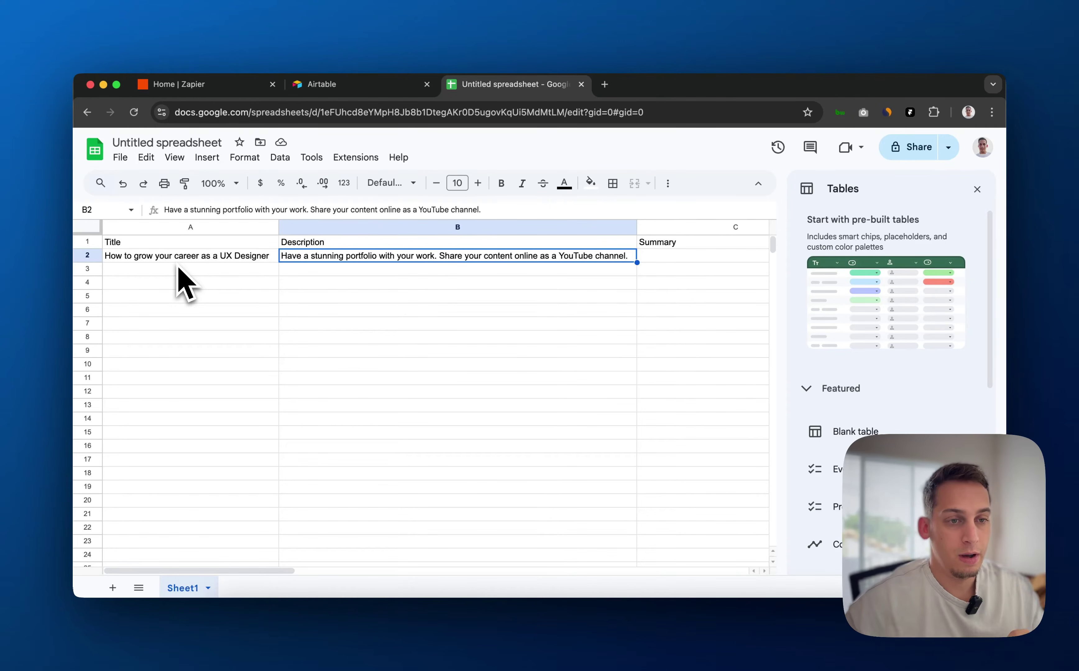
# Rename the C1 header from 'Summary' to 'Blog Post'
pyautogui.click(180, 256)
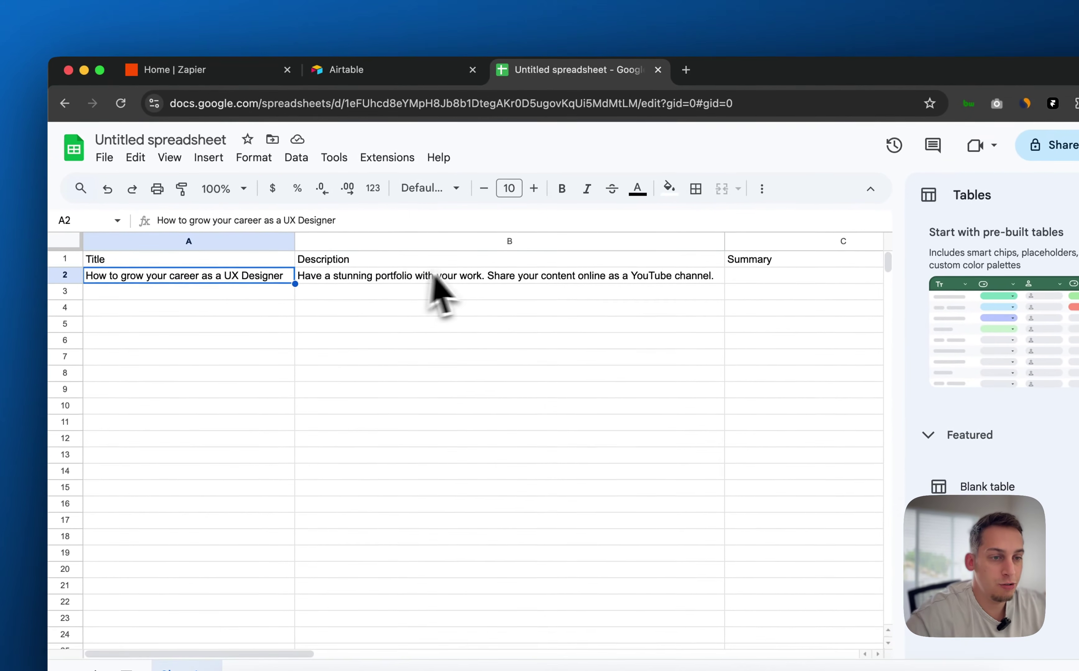
pyautogui.hscroll(3, 420, 262)
pyautogui.doubleClick(616, 258)
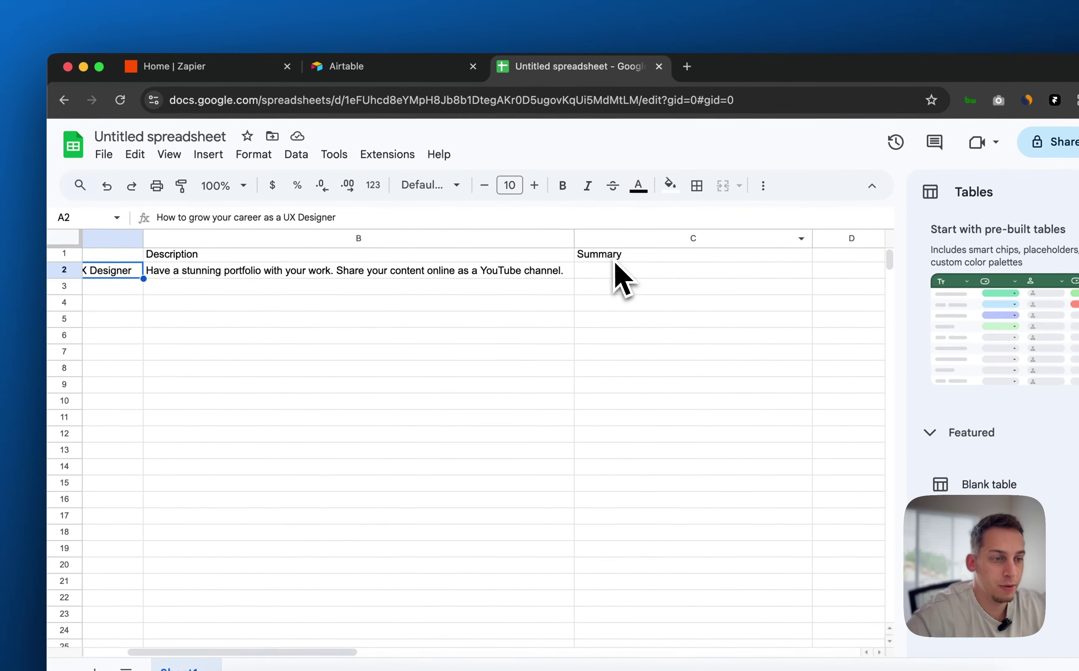
pyautogui.click(560, 287)
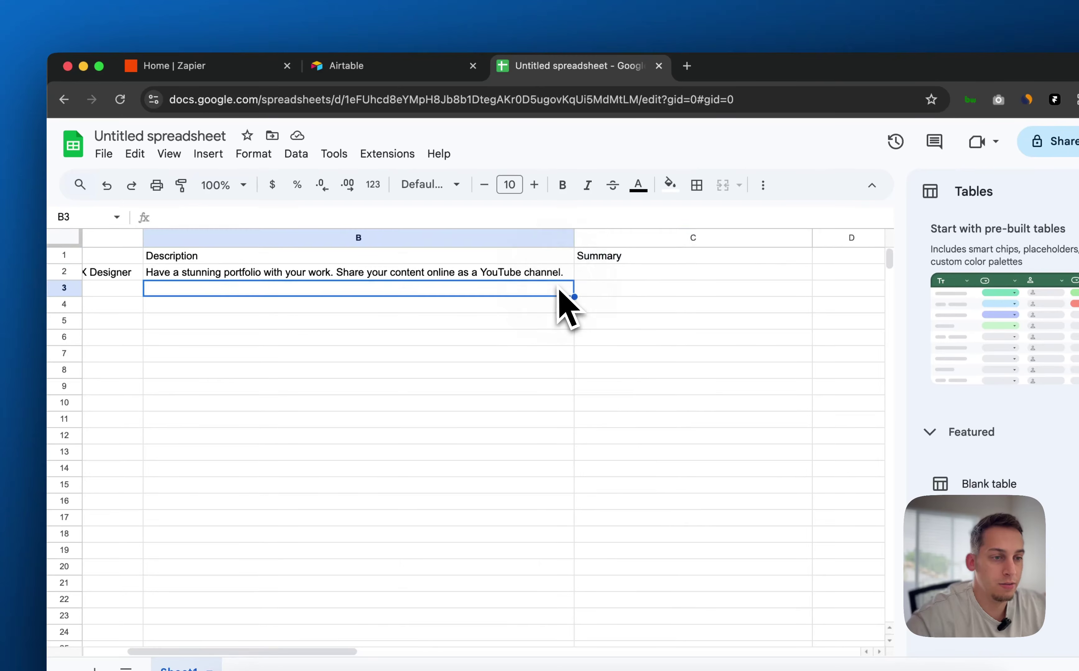
pyautogui.click(526, 275)
pyautogui.doubleClick(604, 257)
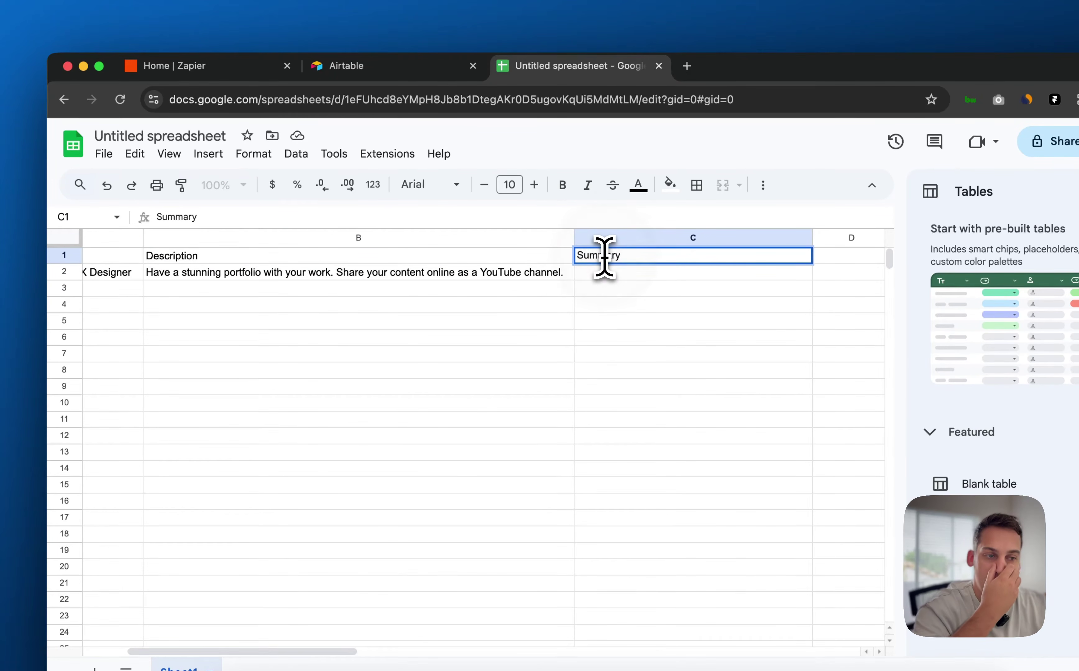
pyautogui.write('Blog Post')
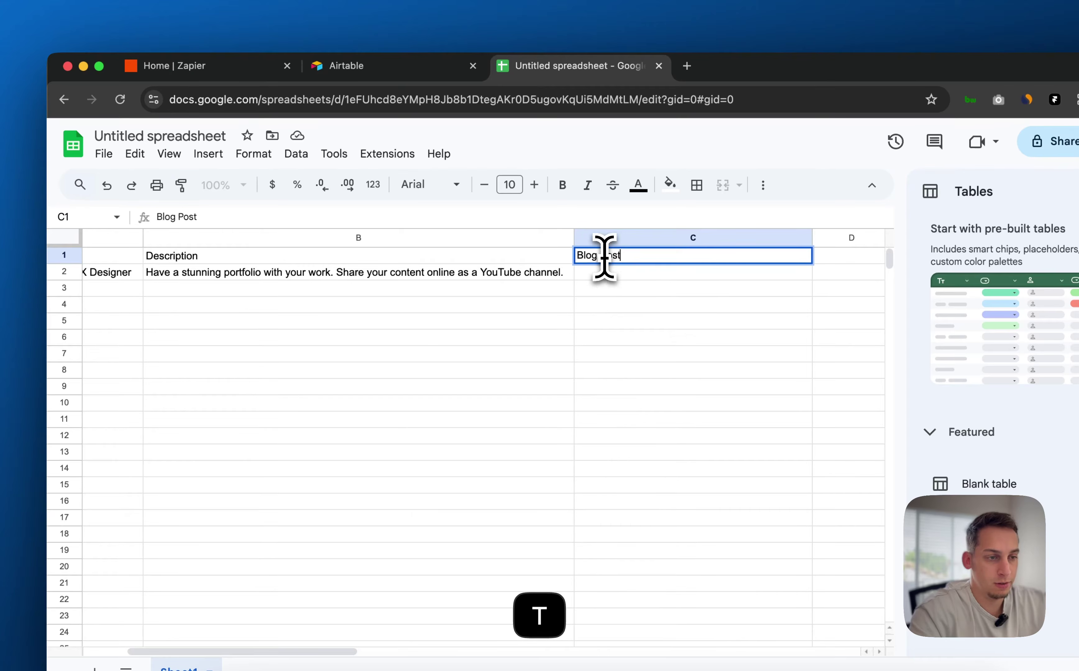
pyautogui.click(550, 291)
pyautogui.hscroll(-3, 550, 311)
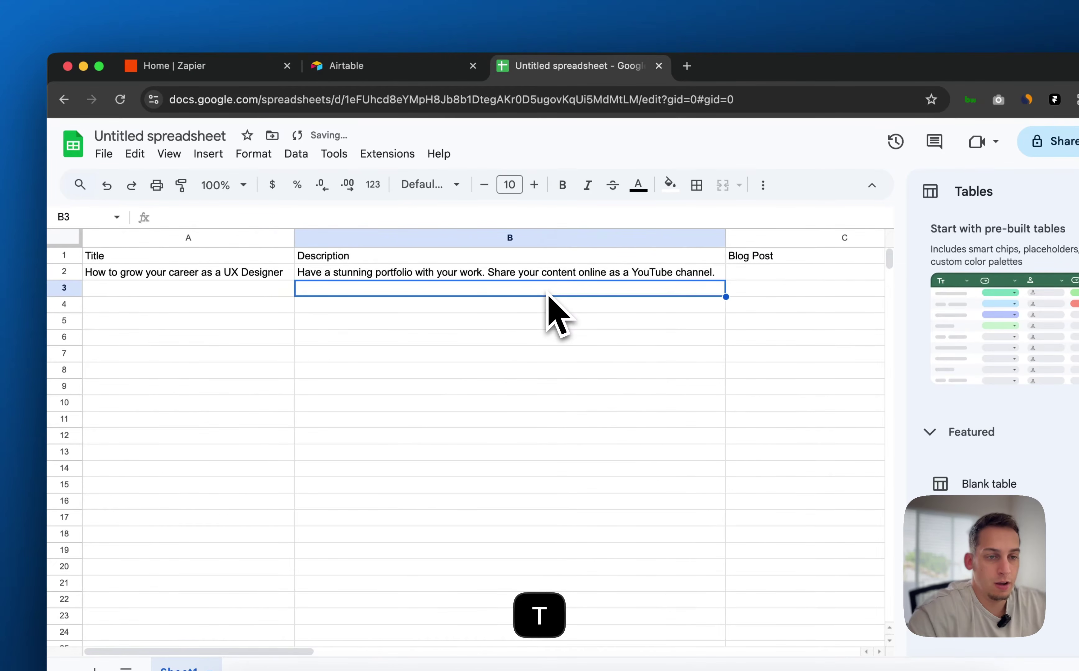
# Review the sample row: Title in A2, Description in B2, and the empty Blog Post cell C2
pyautogui.click(232, 275)
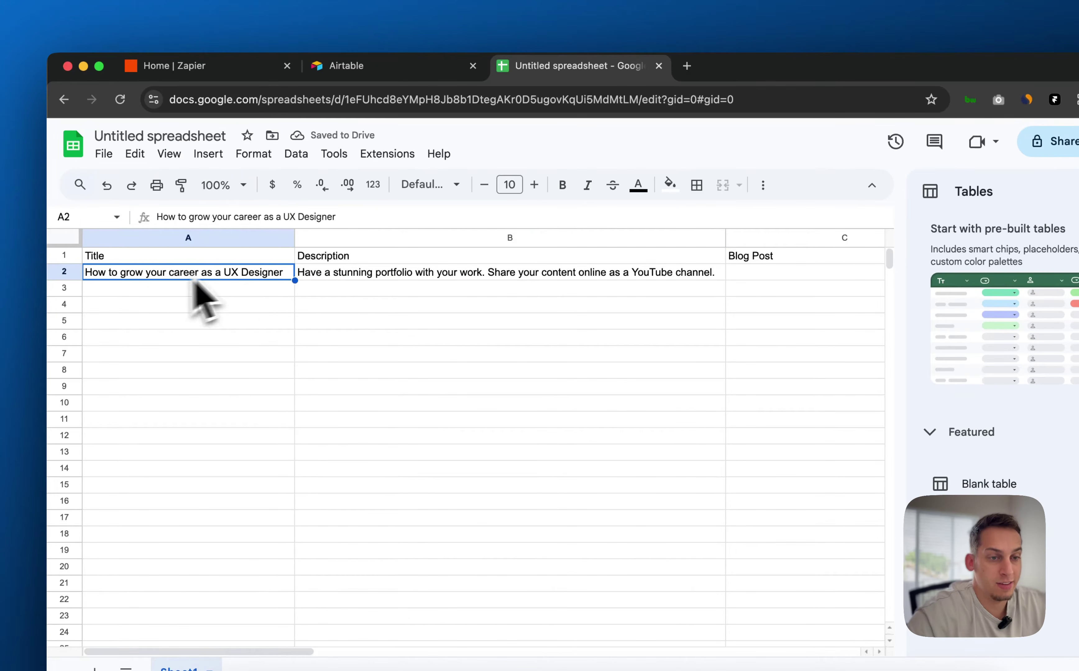
pyautogui.click(344, 276)
pyautogui.click(340, 274)
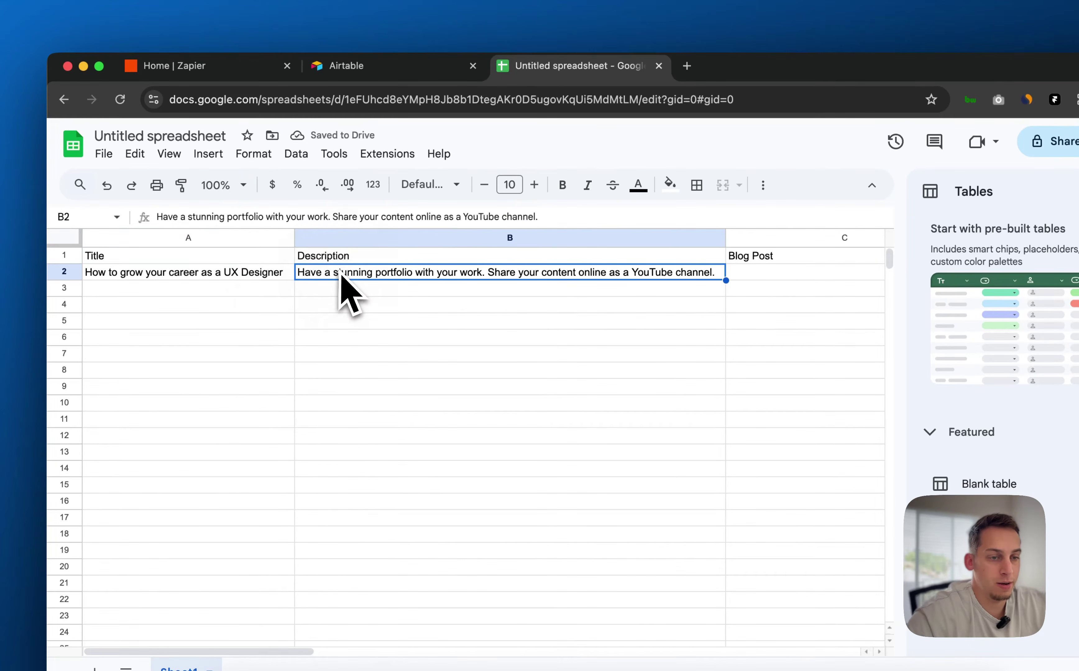
pyautogui.click(232, 287)
pyautogui.click(373, 276)
pyautogui.click(250, 275)
pyautogui.click(321, 277)
pyautogui.click(230, 277)
pyautogui.click(763, 275)
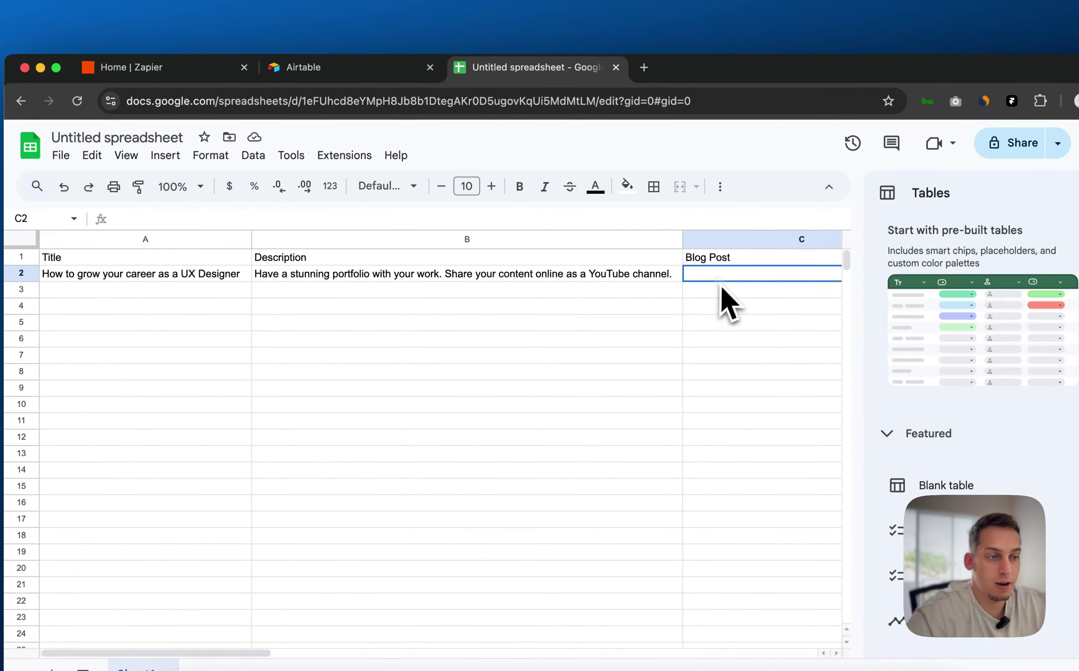
pyautogui.click(603, 276)
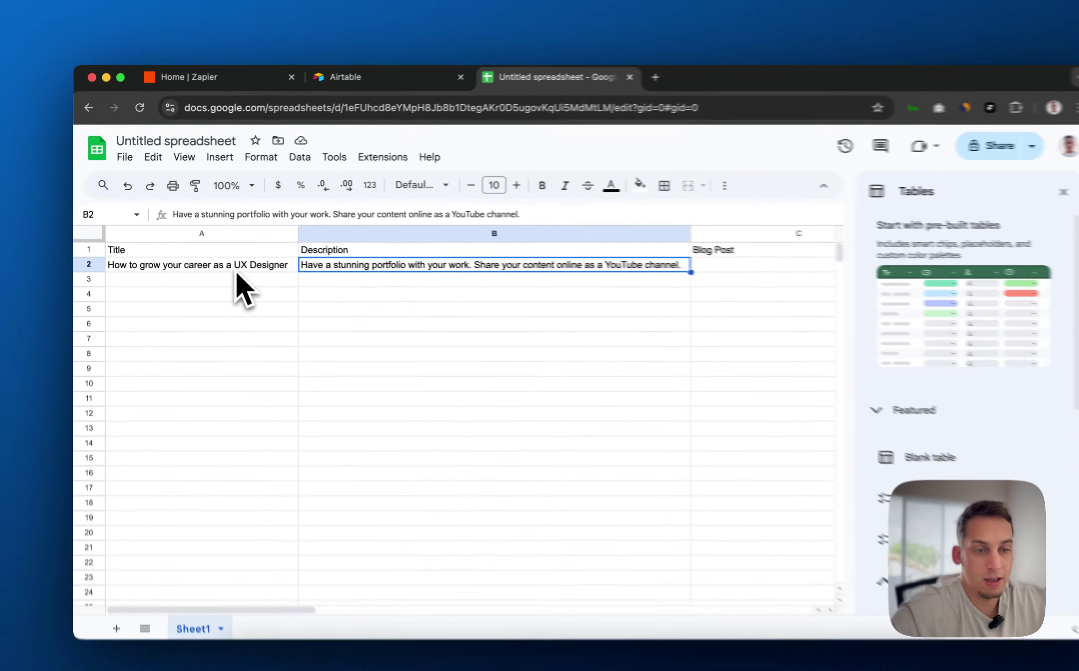
pyautogui.click(221, 259)
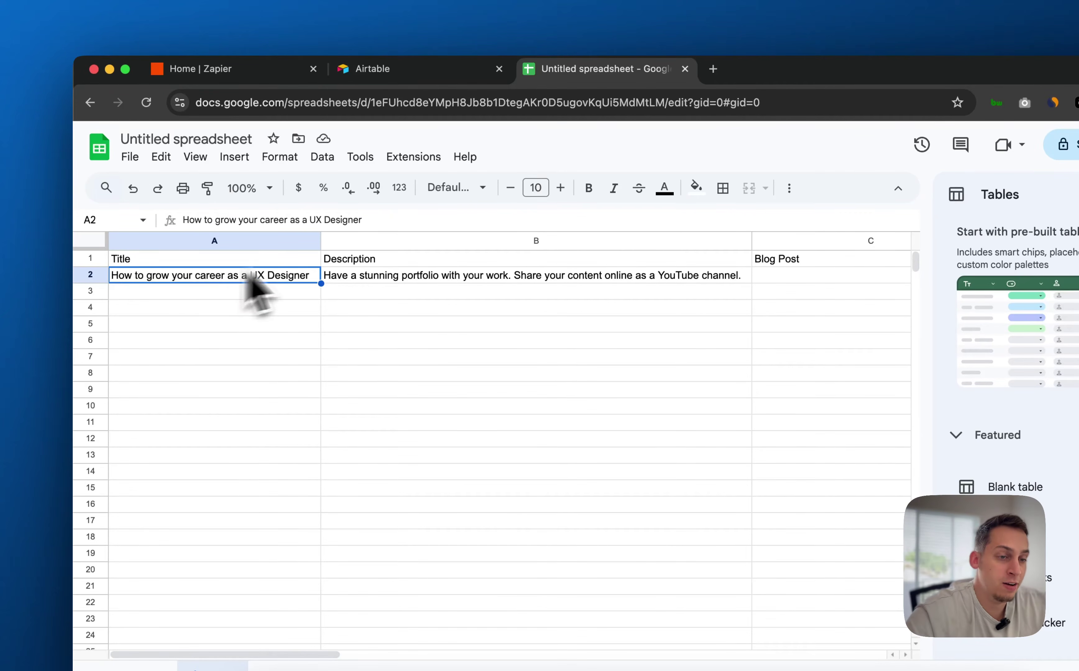
pyautogui.click(361, 275)
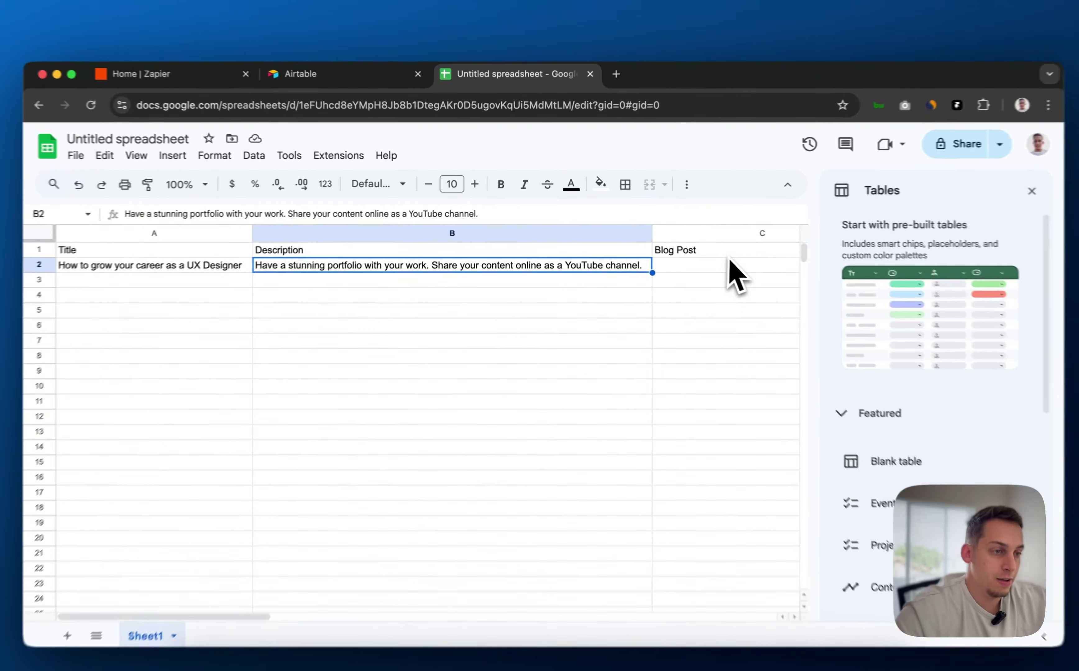
pyautogui.click(701, 256)
pyautogui.click(464, 276)
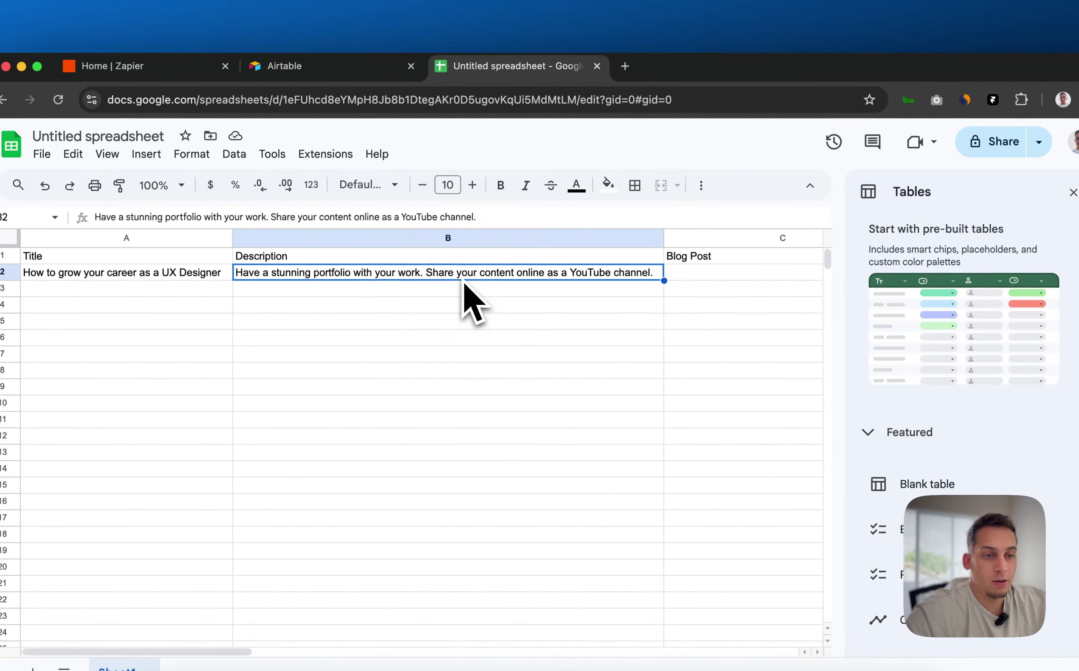
pyautogui.click(217, 276)
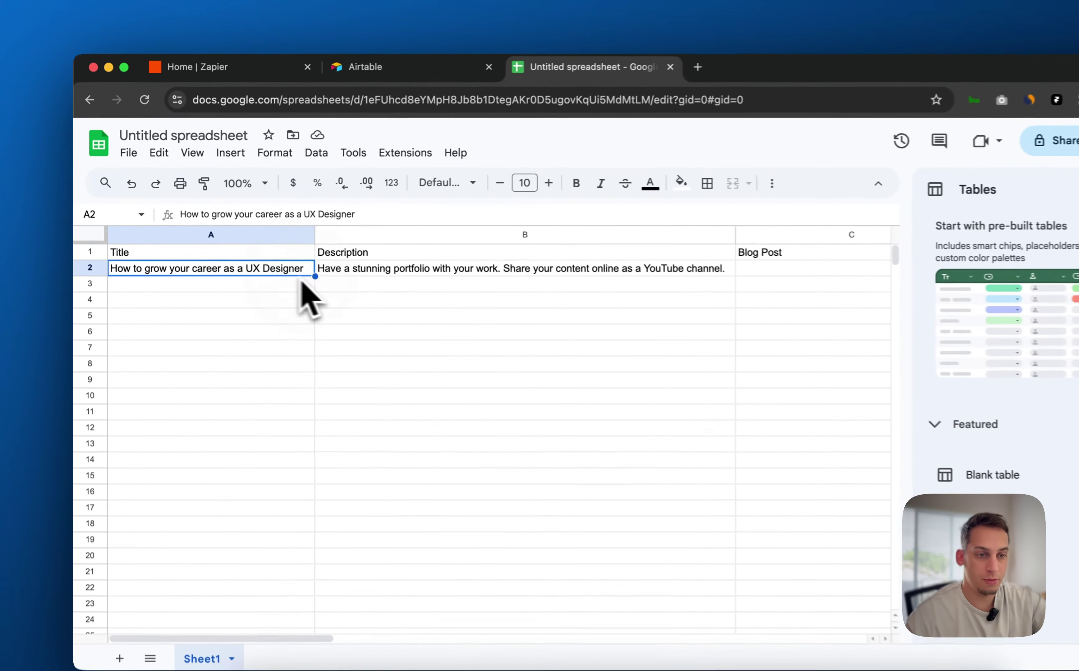
pyautogui.click(313, 257)
pyautogui.click(261, 258)
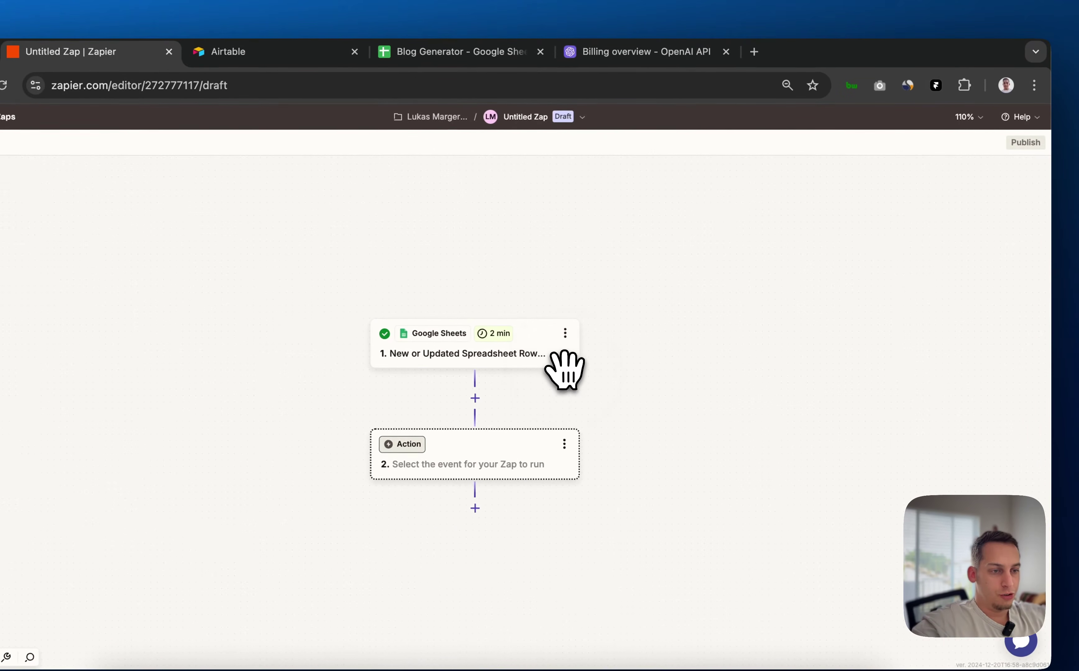
# Review the Google Sheets trigger's spreadsheet and worksheet settings and its test records
pyautogui.click(525, 361)
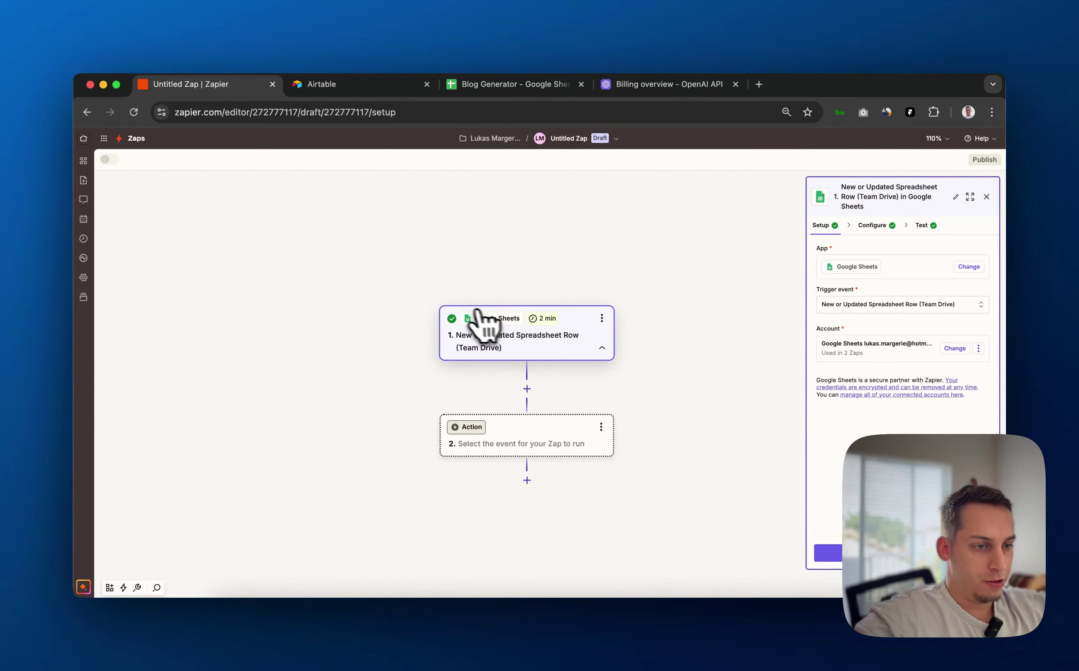
pyautogui.scroll(5, 484, 318)
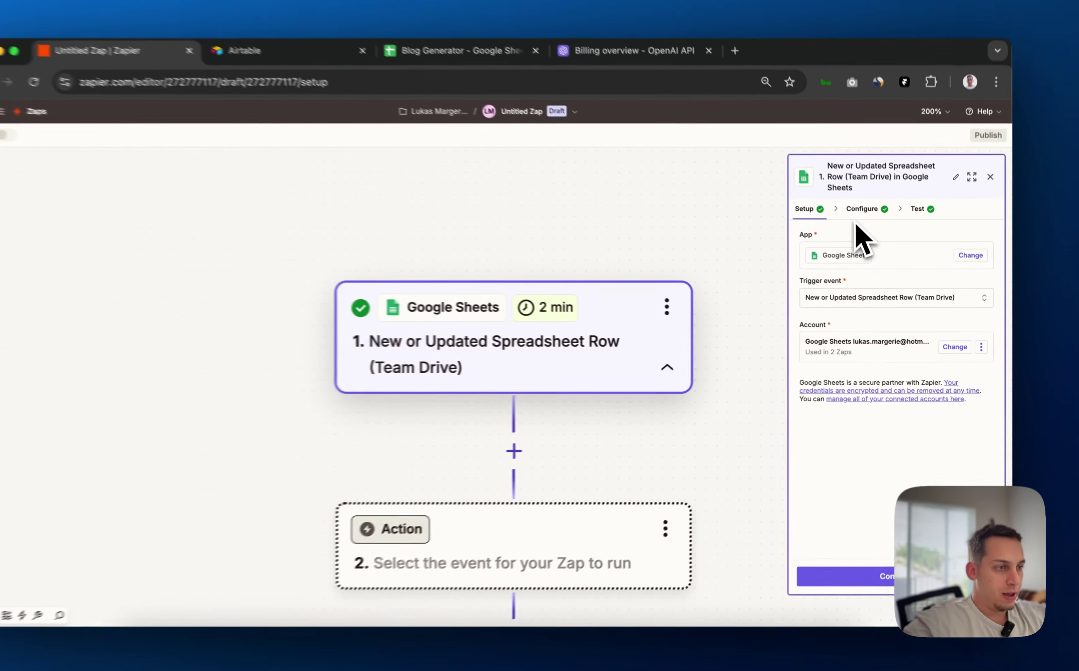
pyautogui.click(861, 209)
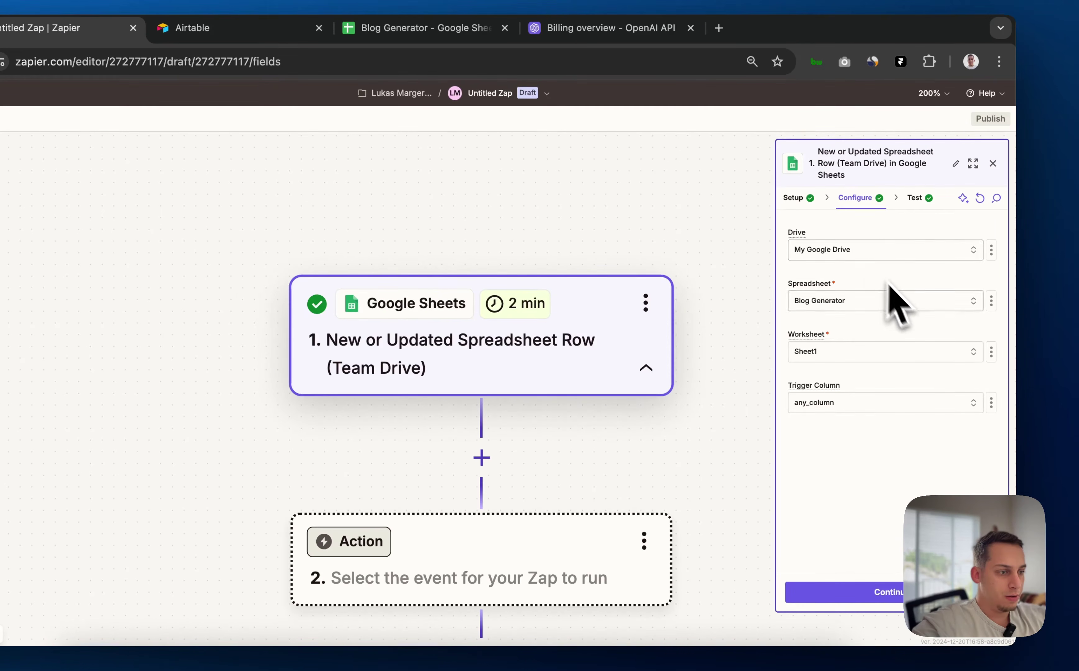
pyautogui.click(919, 205)
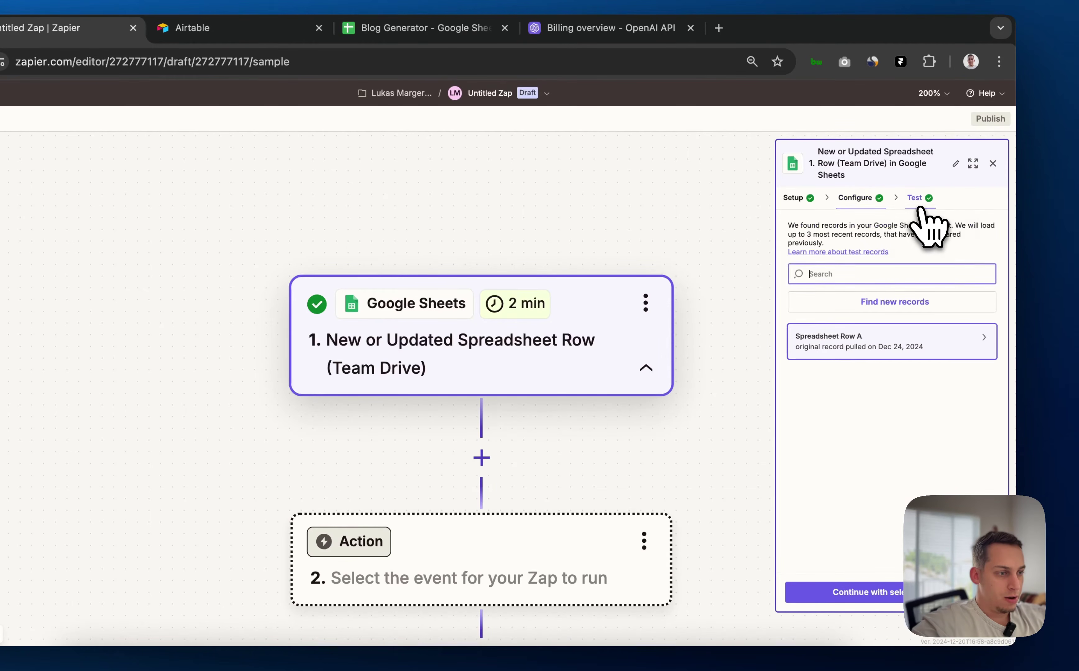
# Begin the action step by bringing up its app chooser
pyautogui.moveTo(834, 351)
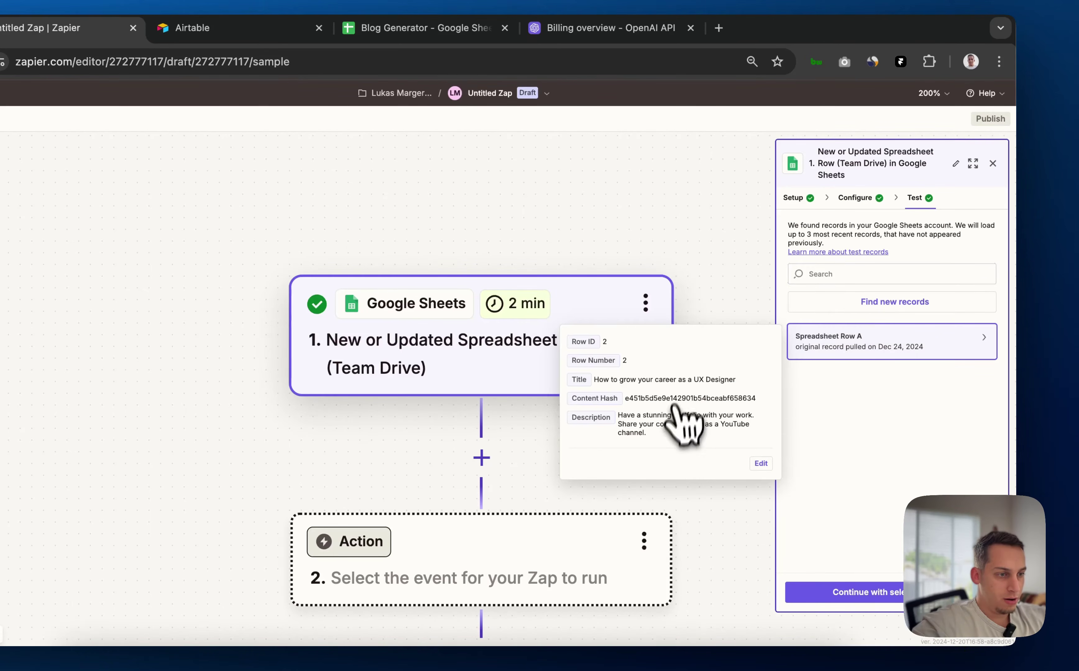
pyautogui.scroll(-3, 530, 518)
pyautogui.click(474, 502)
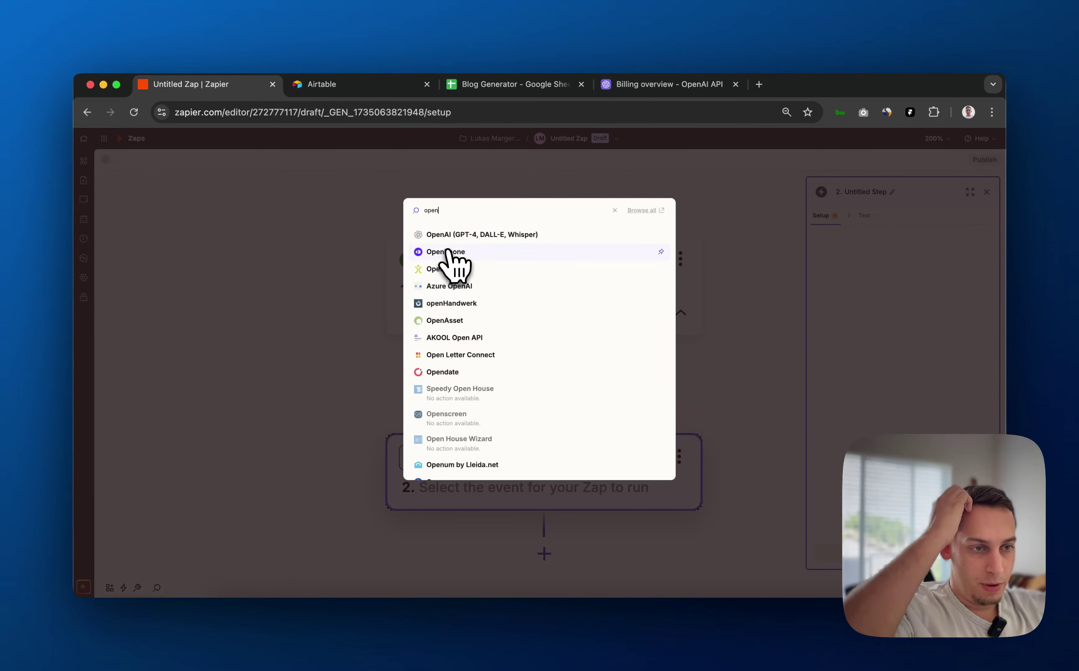
# Choose OpenAI (GPT-4, DALL-E, Whisper) as the action app with the Summarize Text event
pyautogui.click(452, 235)
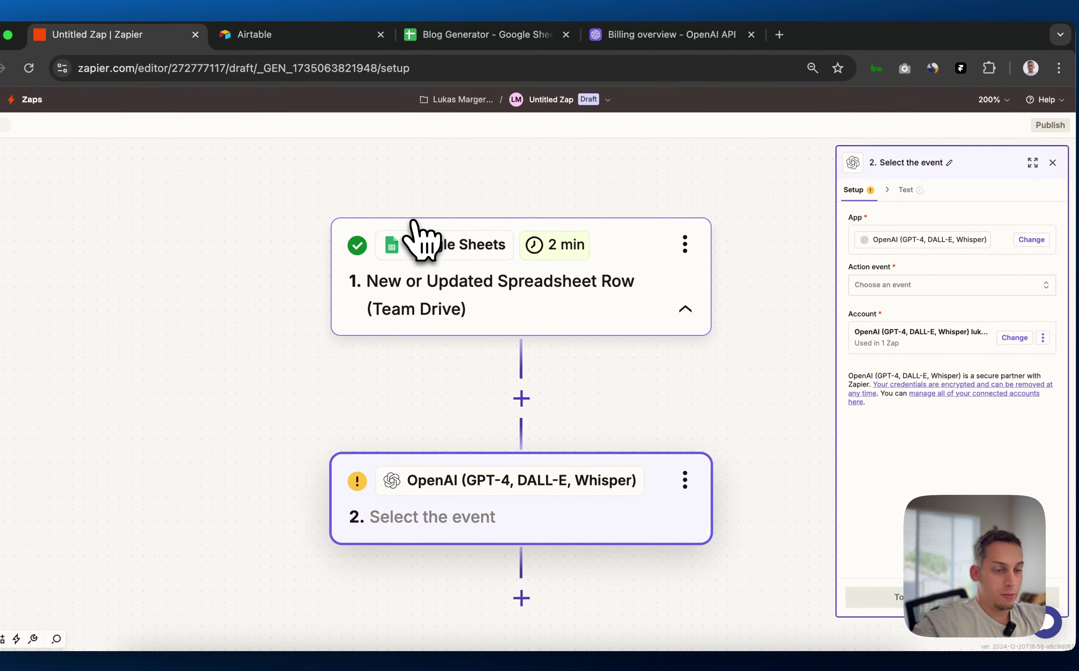
pyautogui.scroll(-5, 364, 413)
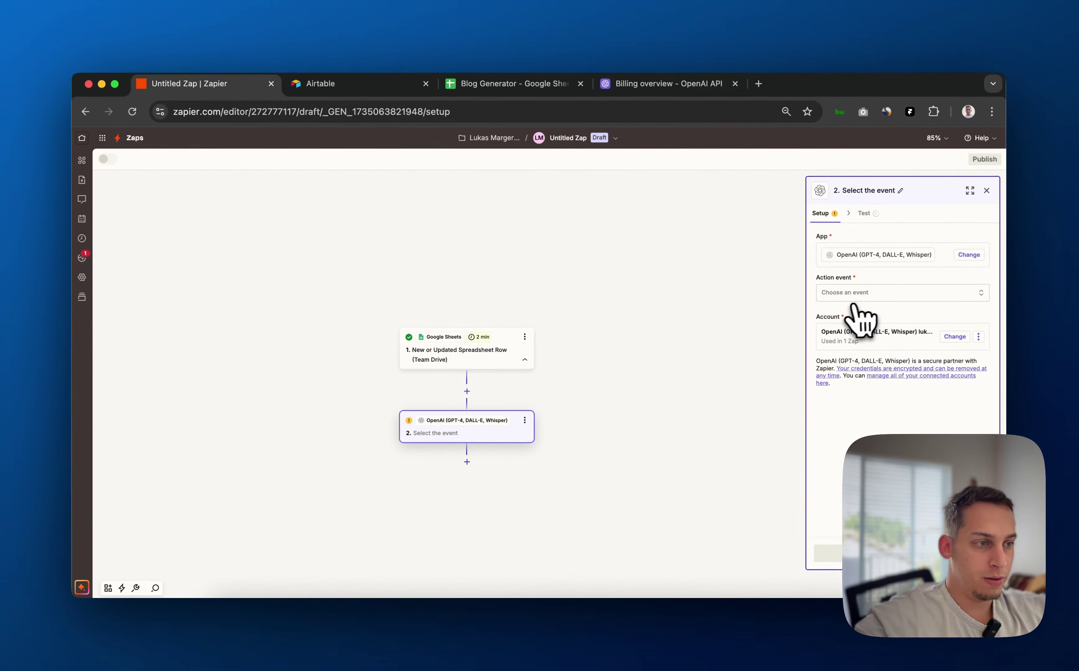
pyautogui.click(812, 270)
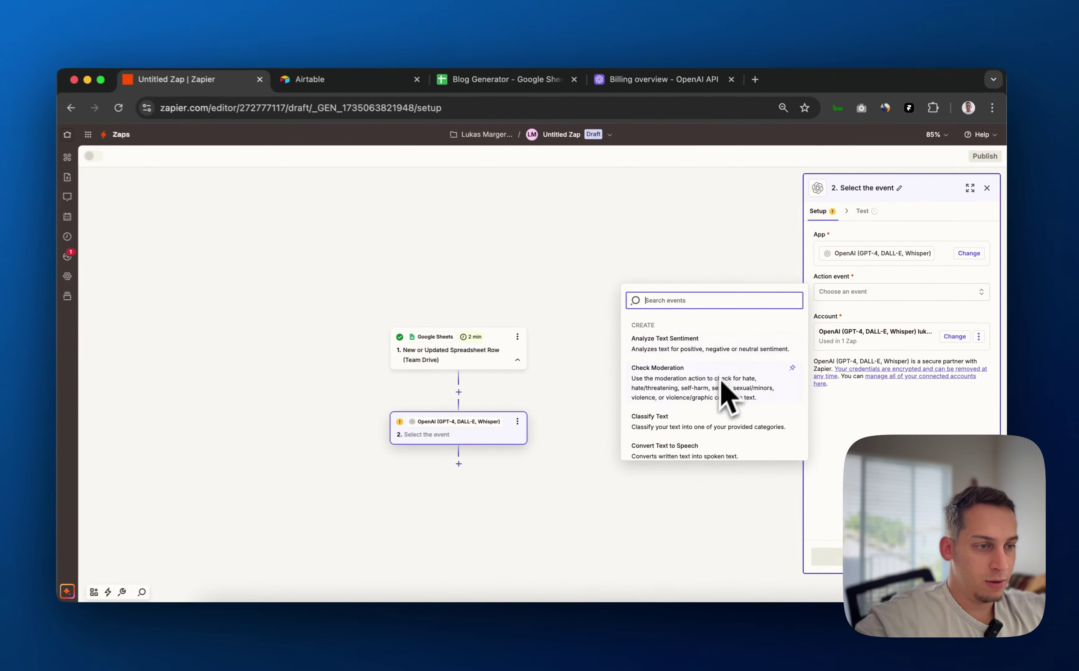
pyautogui.scroll(-3, 726, 393)
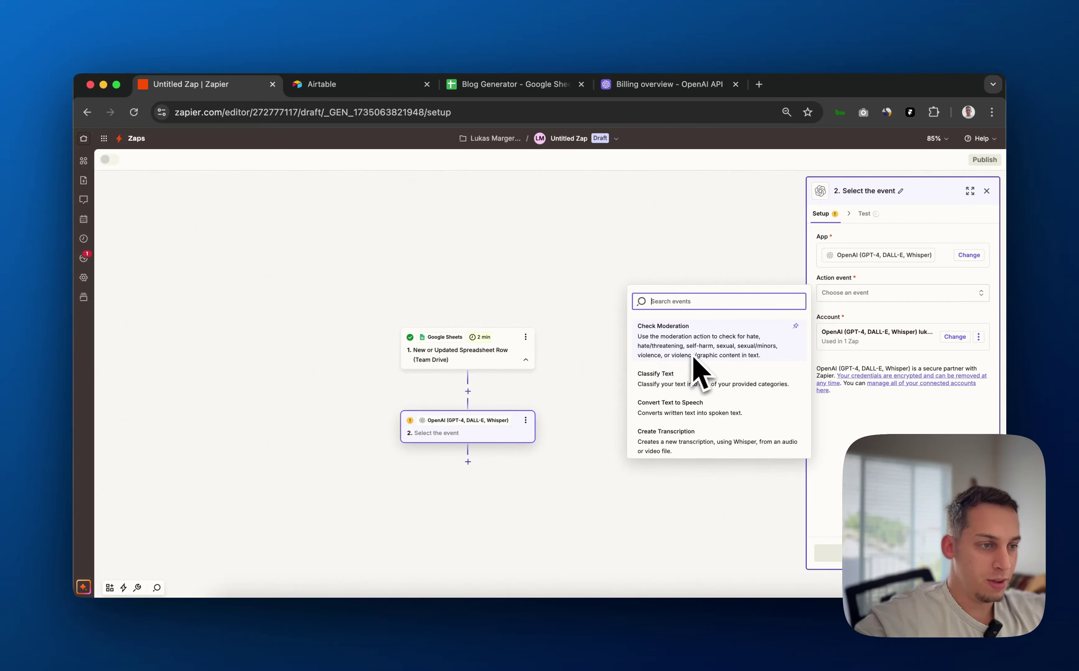
pyautogui.scroll(-1, 660, 411)
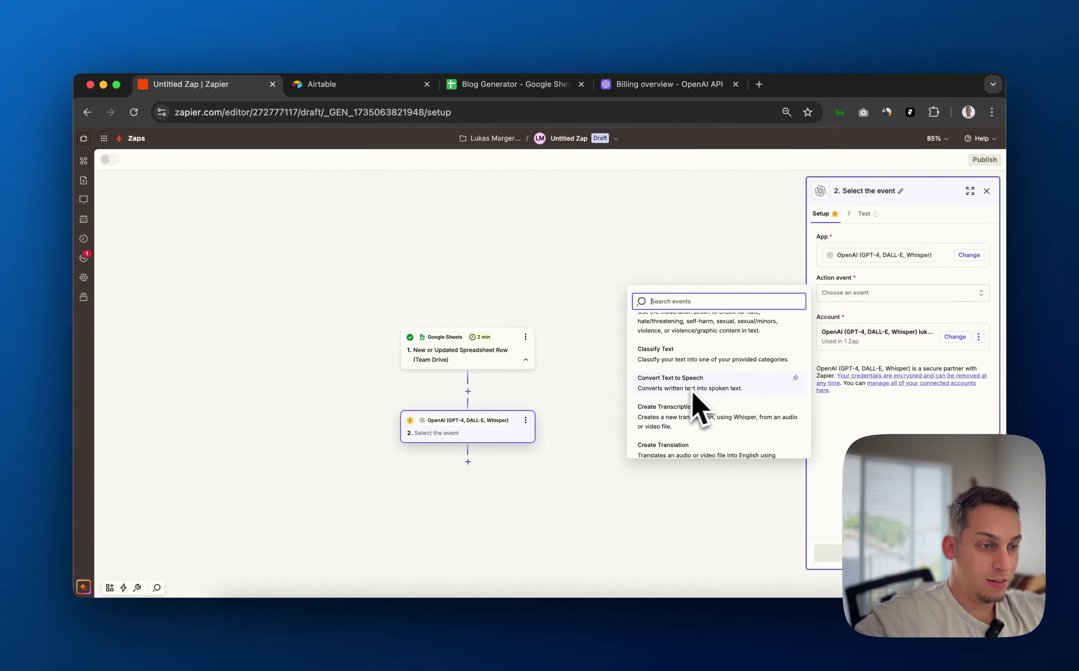
pyautogui.scroll(-2, 664, 375)
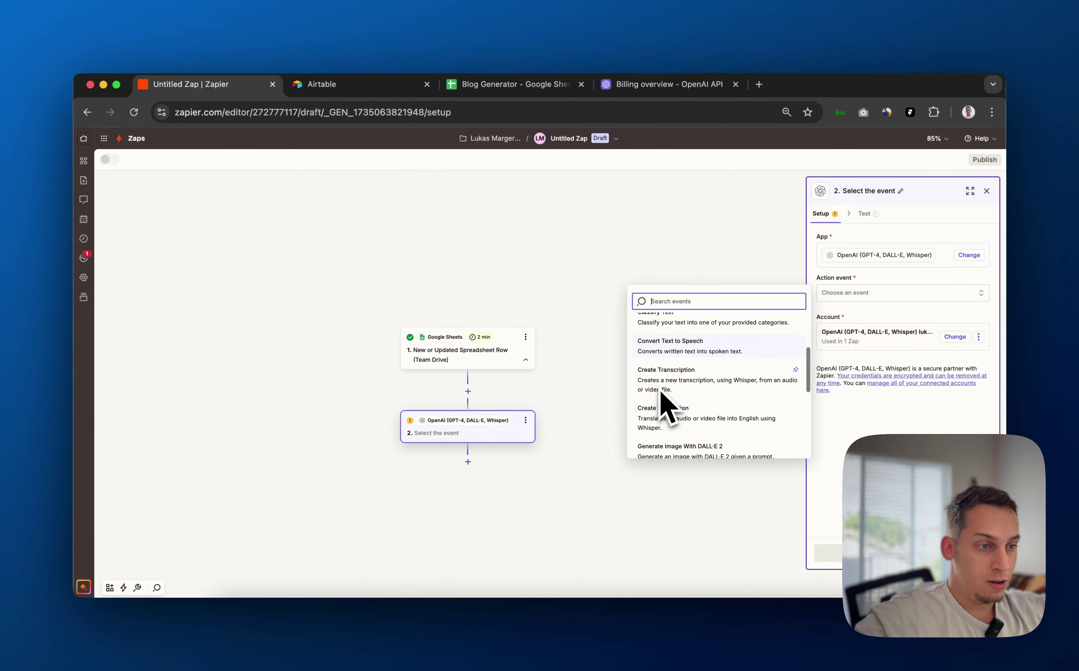
pyautogui.scroll(-3, 687, 398)
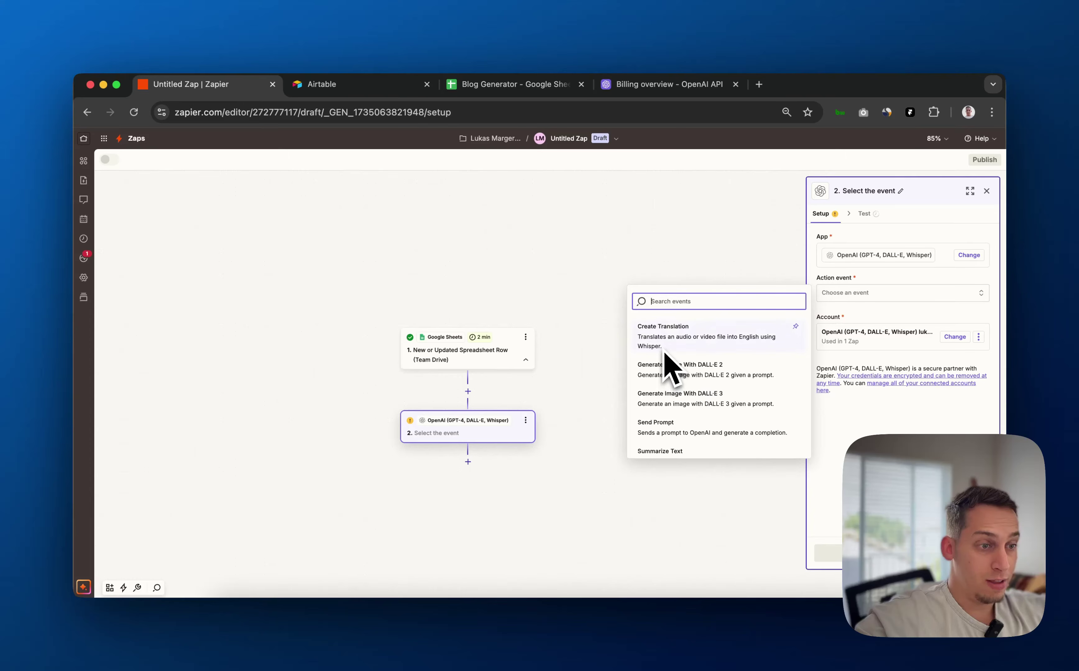
pyautogui.scroll(-1, 670, 369)
pyautogui.scroll(-1, 696, 382)
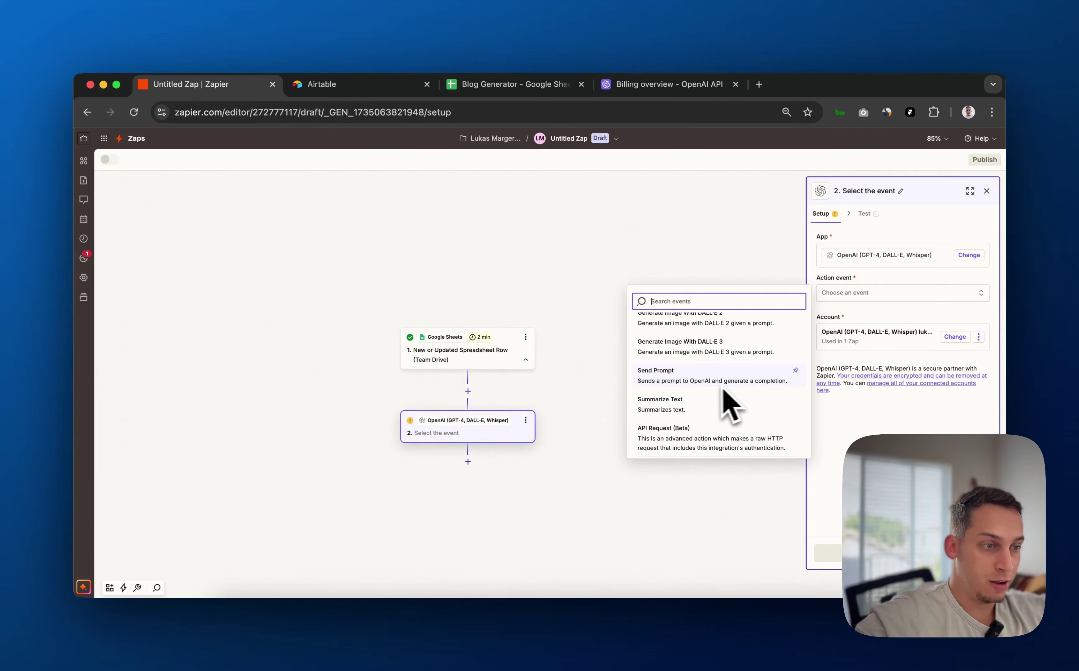
pyautogui.scroll(-2, 695, 385)
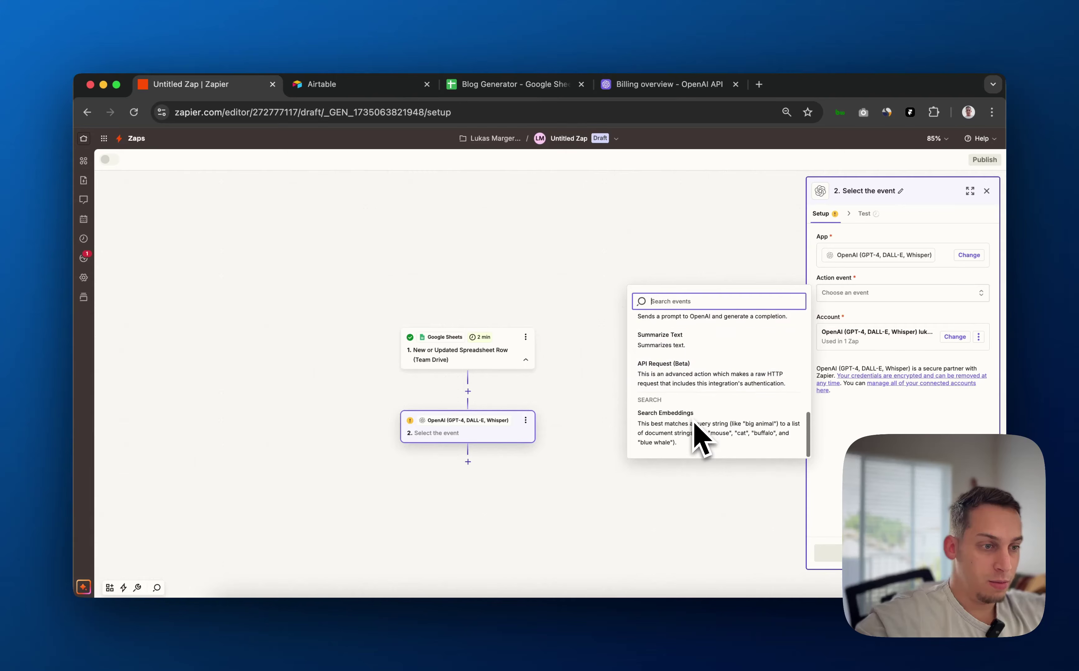
pyautogui.scroll(2, 694, 437)
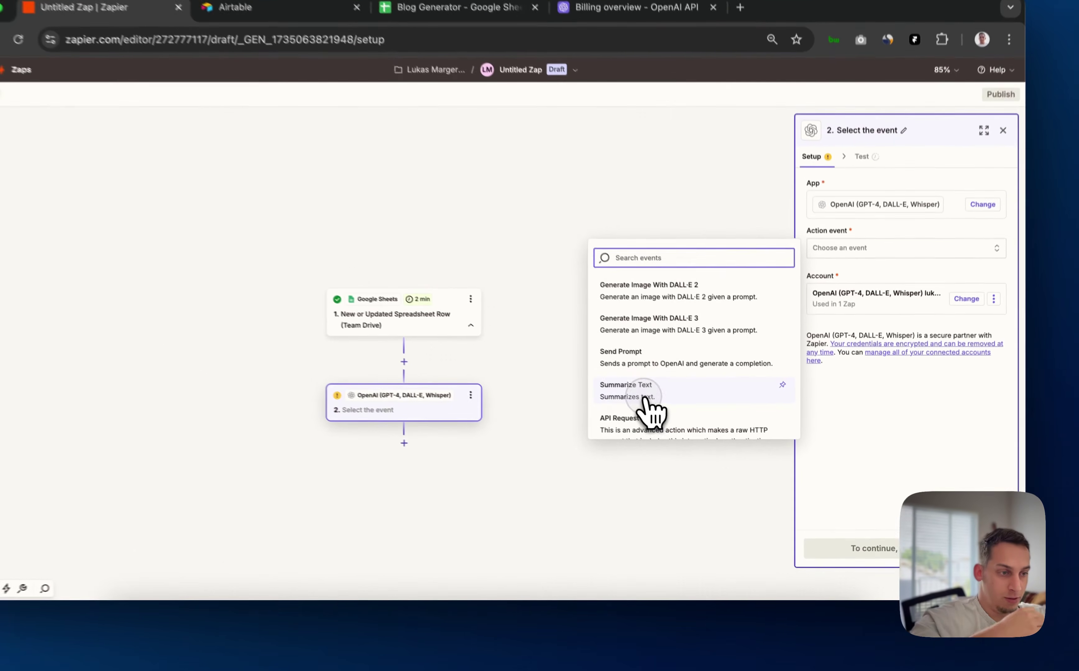
pyautogui.click(678, 422)
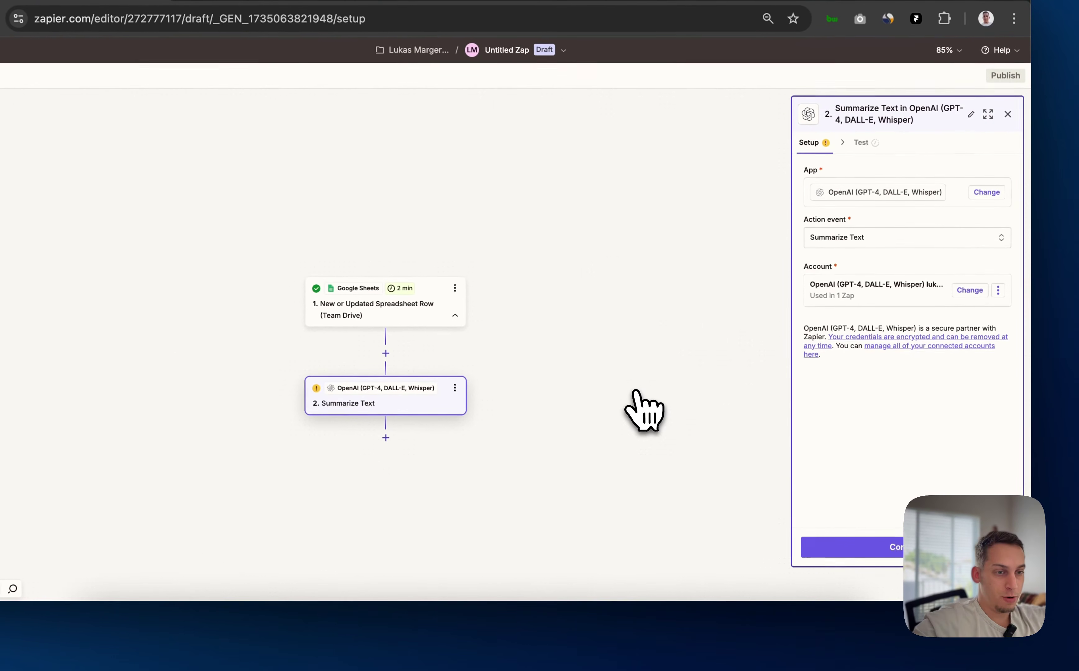
# Set the OpenAI step's model to gpt-4o-realtime-preview
pyautogui.click(859, 549)
pyautogui.scroll(-2, 896, 377)
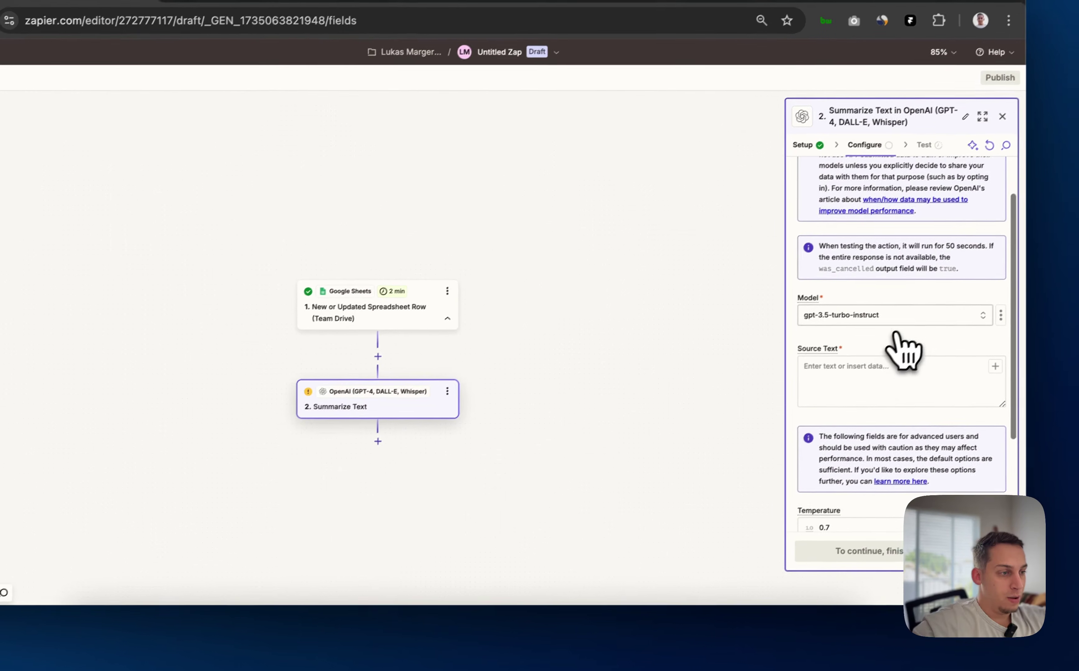
pyautogui.click(912, 319)
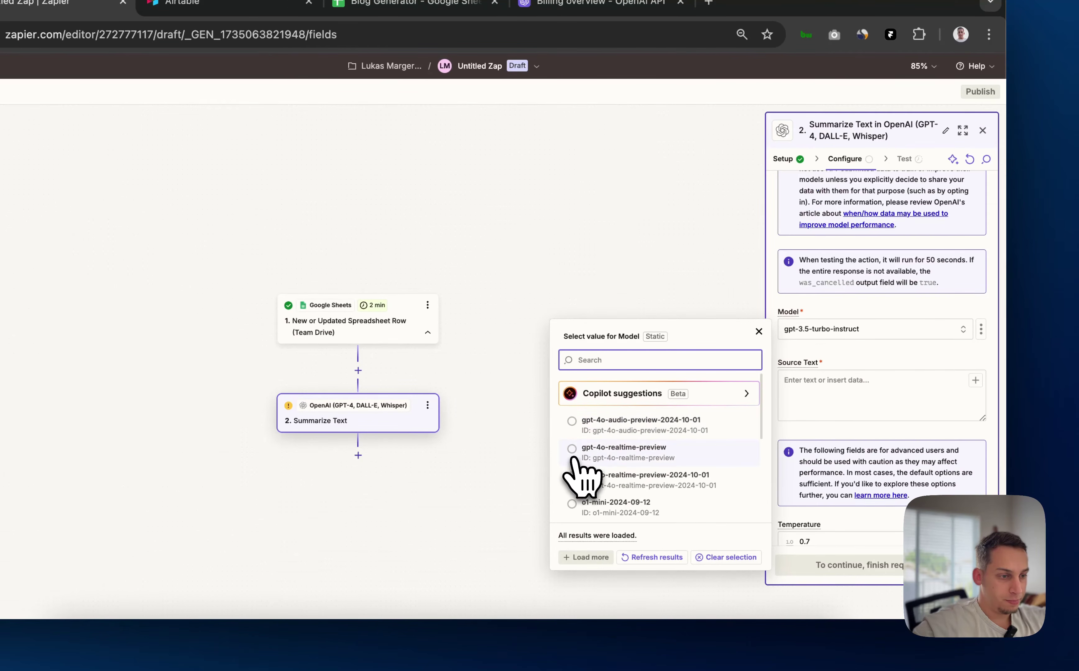
pyautogui.click(576, 453)
# Write the Source Text prompt asking for a 1000-word blog on the row's Title, using Description as context
pyautogui.click(833, 393)
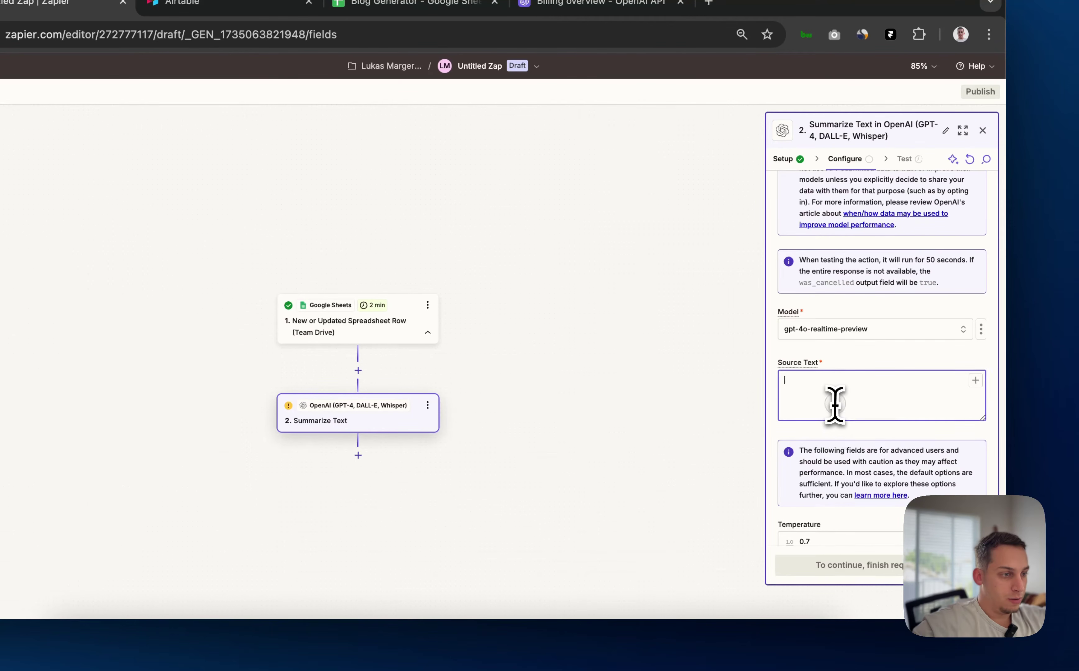
pyautogui.scroll(-1, 832, 390)
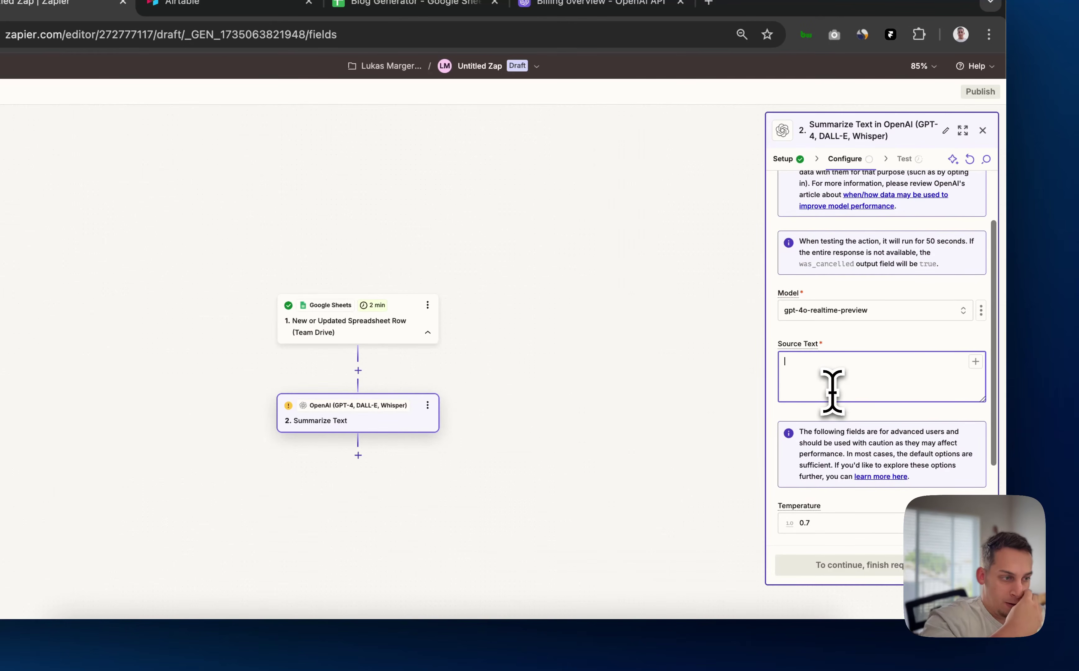
pyautogui.write('geenrate a 1000 word blog t')
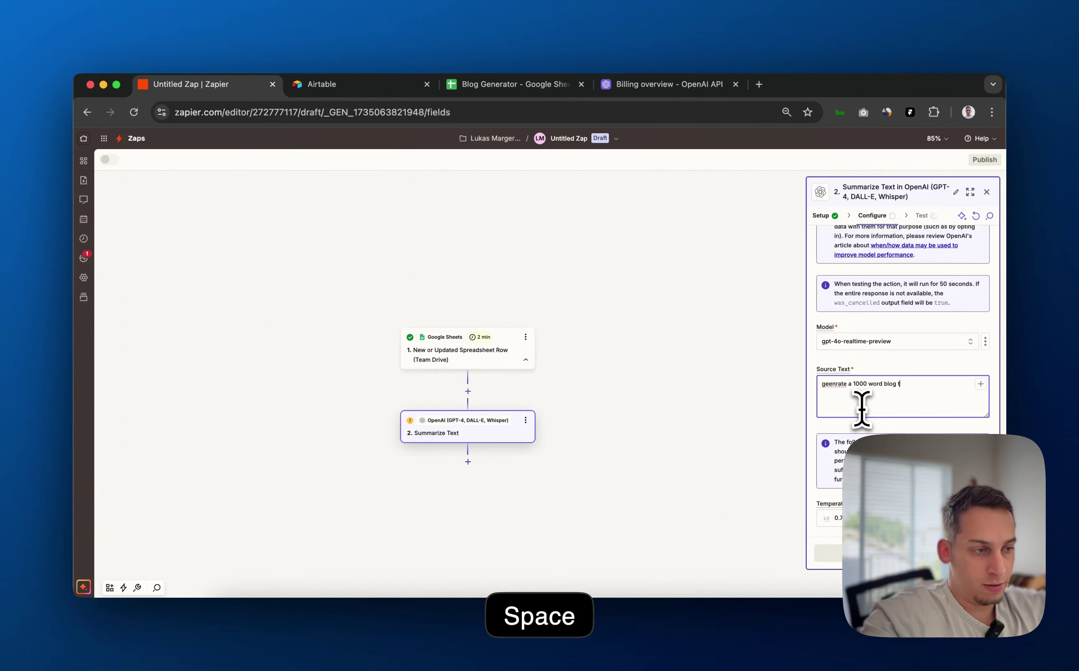
pyautogui.write('ext about')
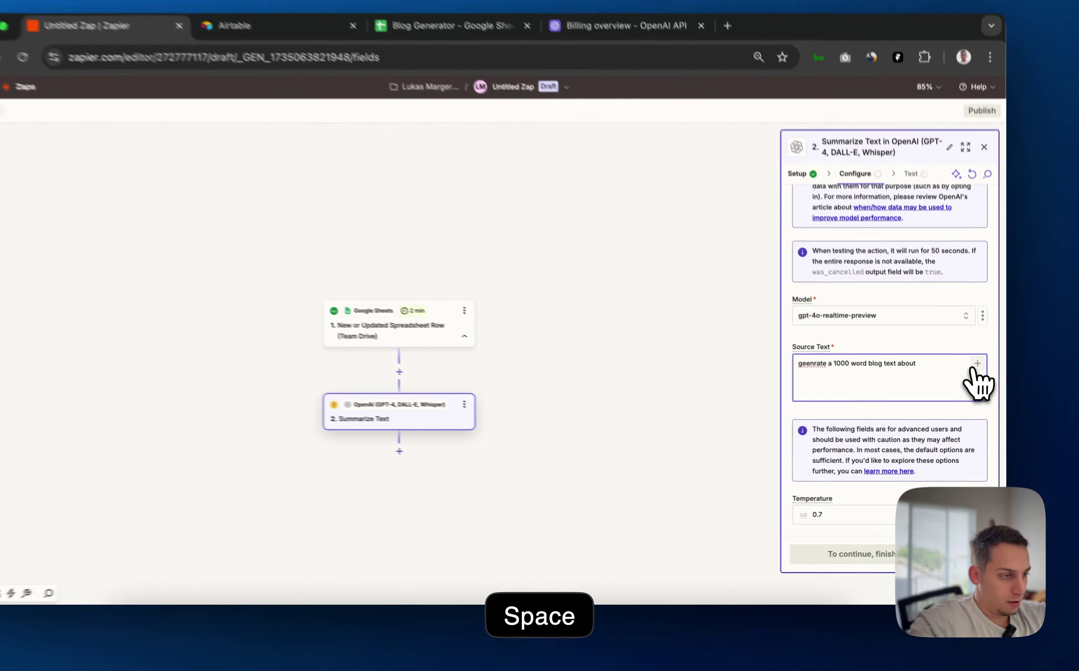
pyautogui.click(942, 398)
pyautogui.scroll(-2, 648, 480)
pyautogui.click(639, 493)
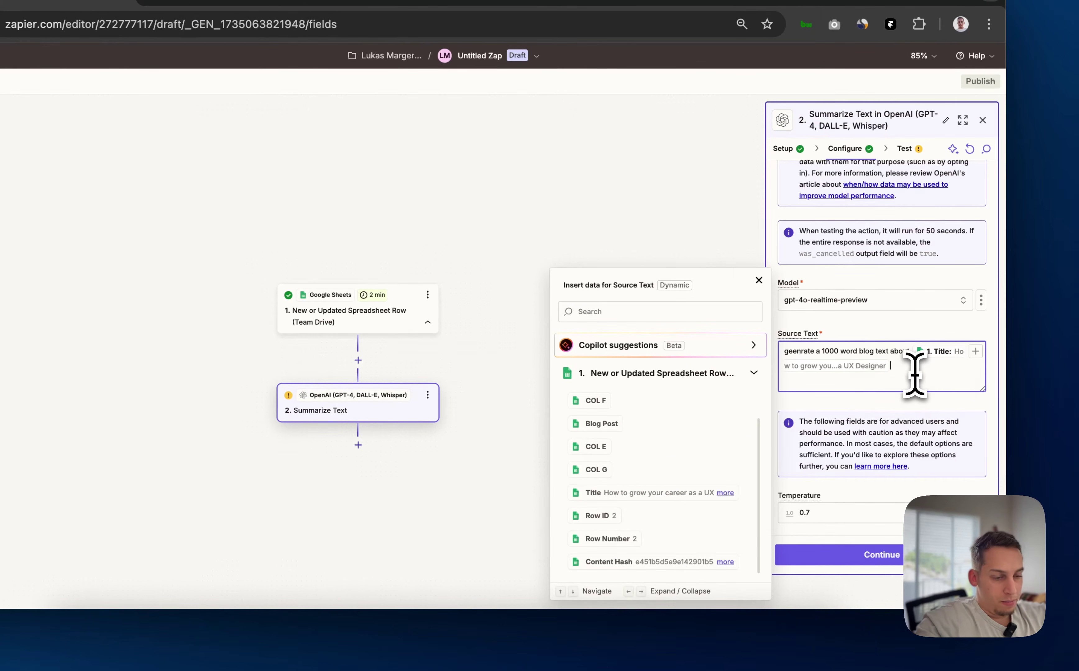
pyautogui.write('using the foll')
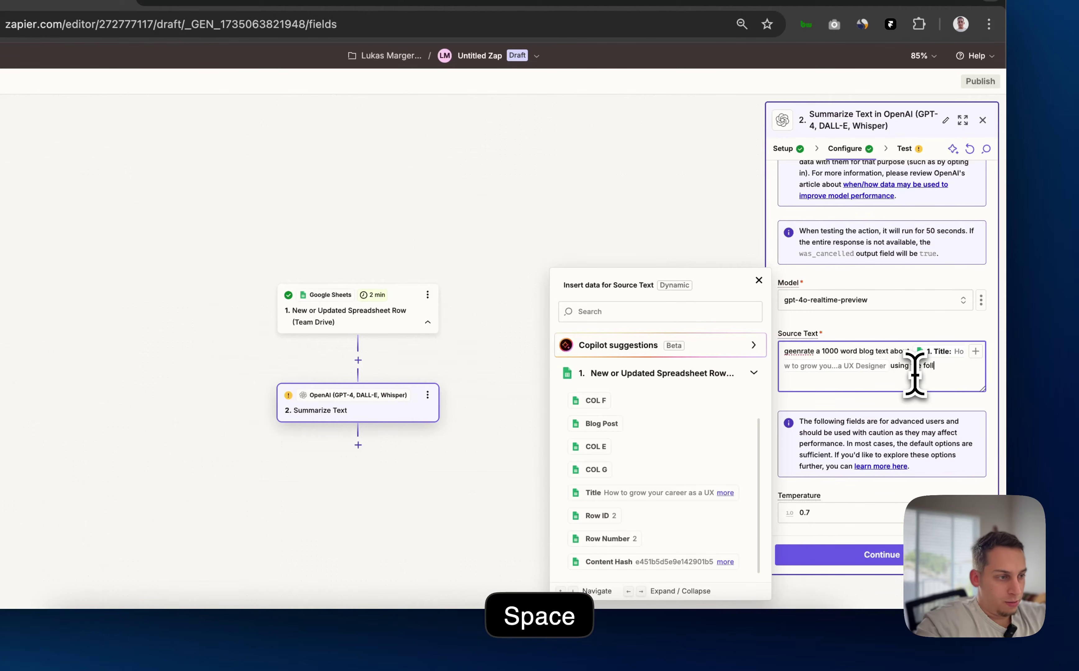
pyautogui.write('owing as contex')
pyautogui.write('t to help you:')
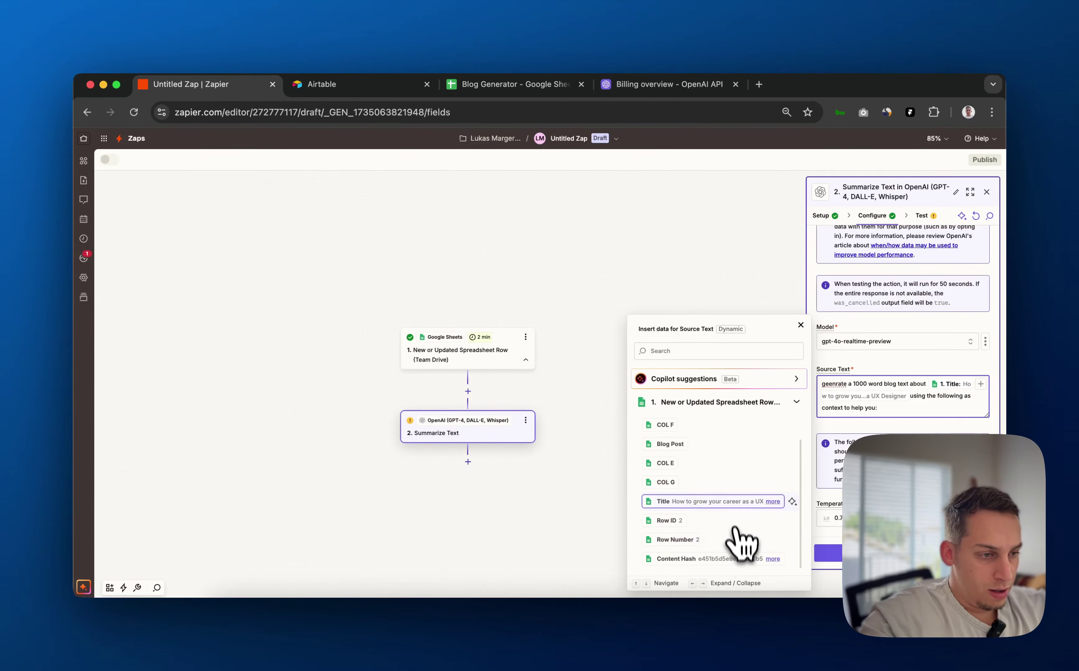
pyautogui.scroll(2, 740, 522)
pyautogui.click(723, 444)
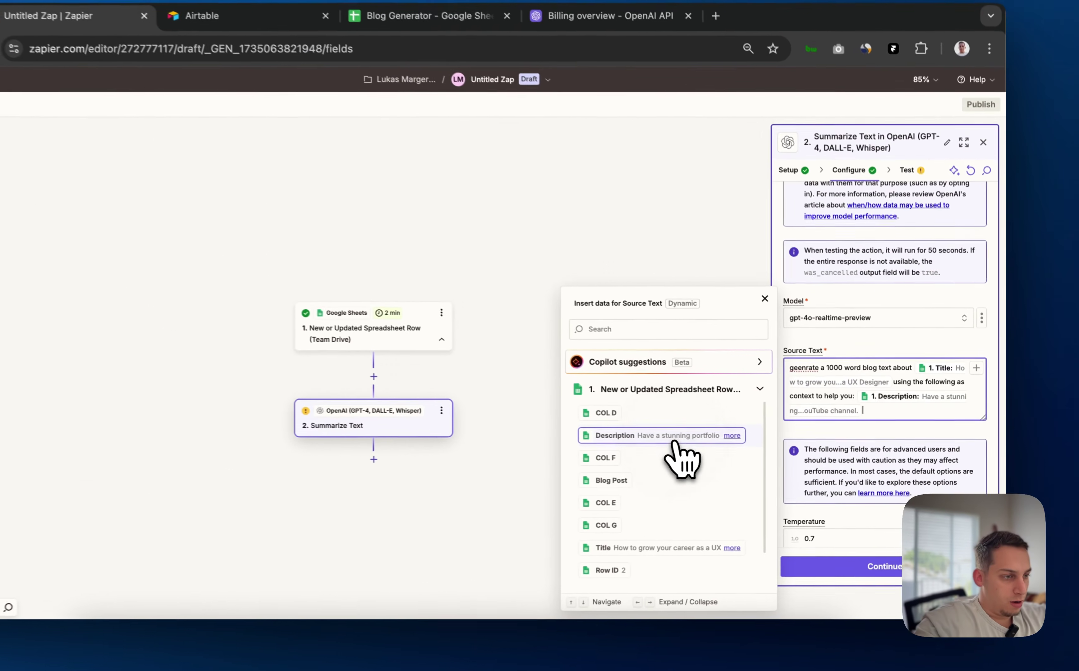
pyautogui.scroll(-3, 883, 468)
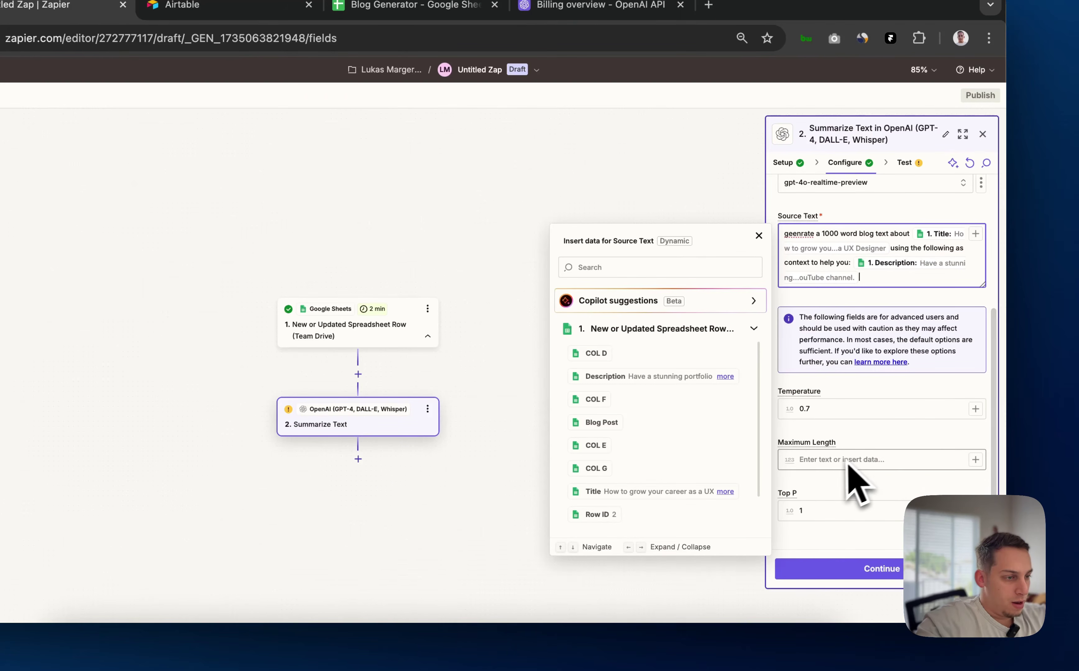
pyautogui.click(838, 571)
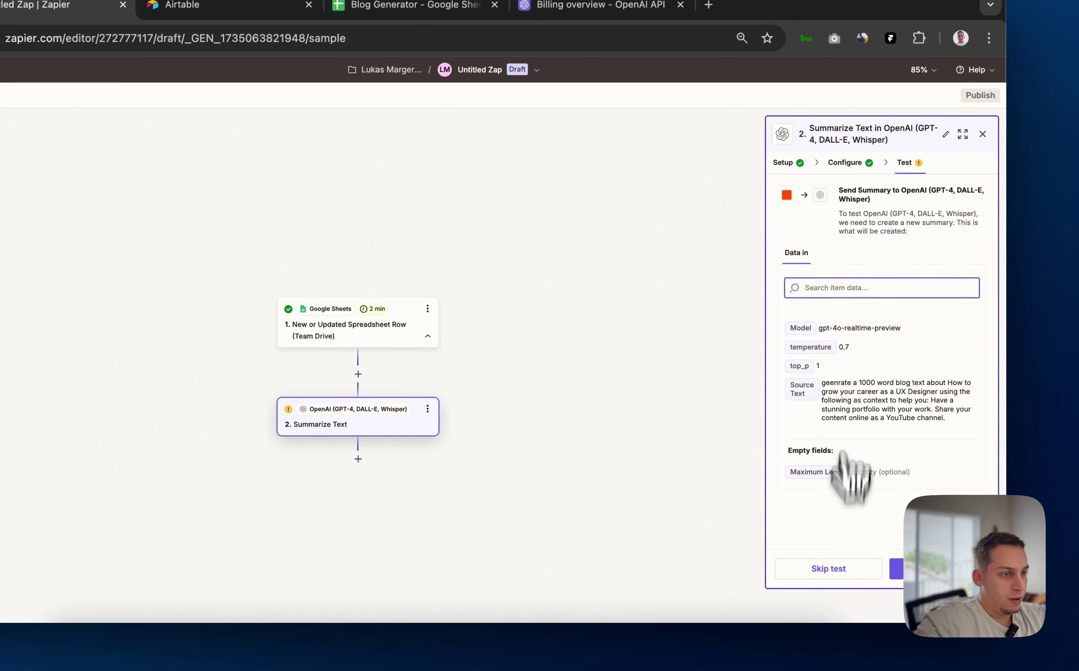
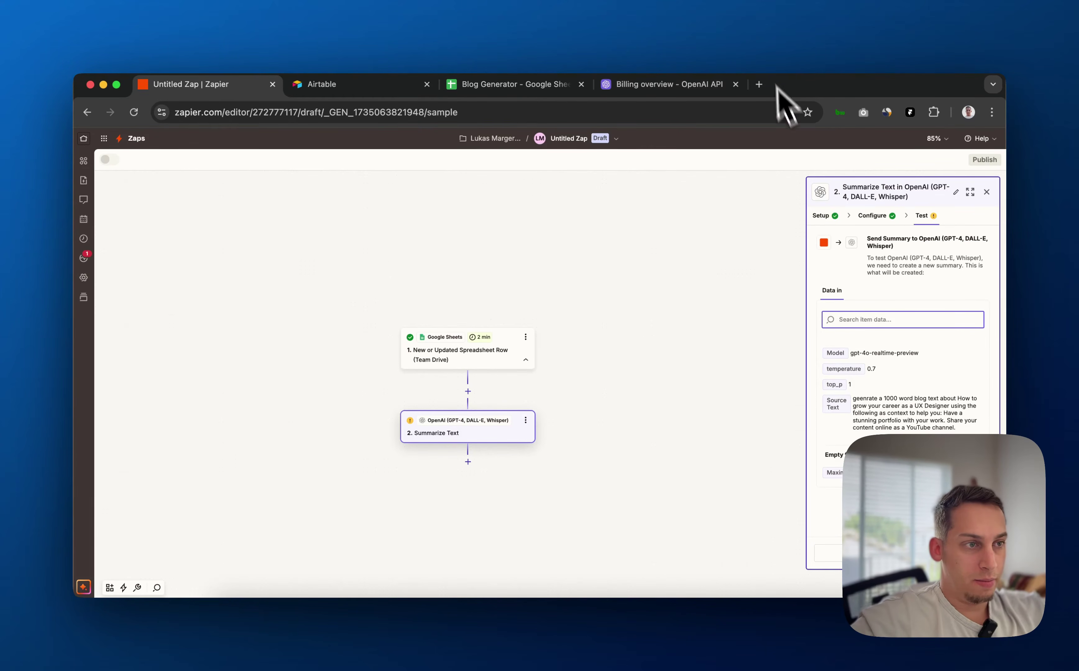
# Confirm the OpenAI billing overview still shows a $5.00 credit balance, then return to the Zap
pyautogui.click(694, 89)
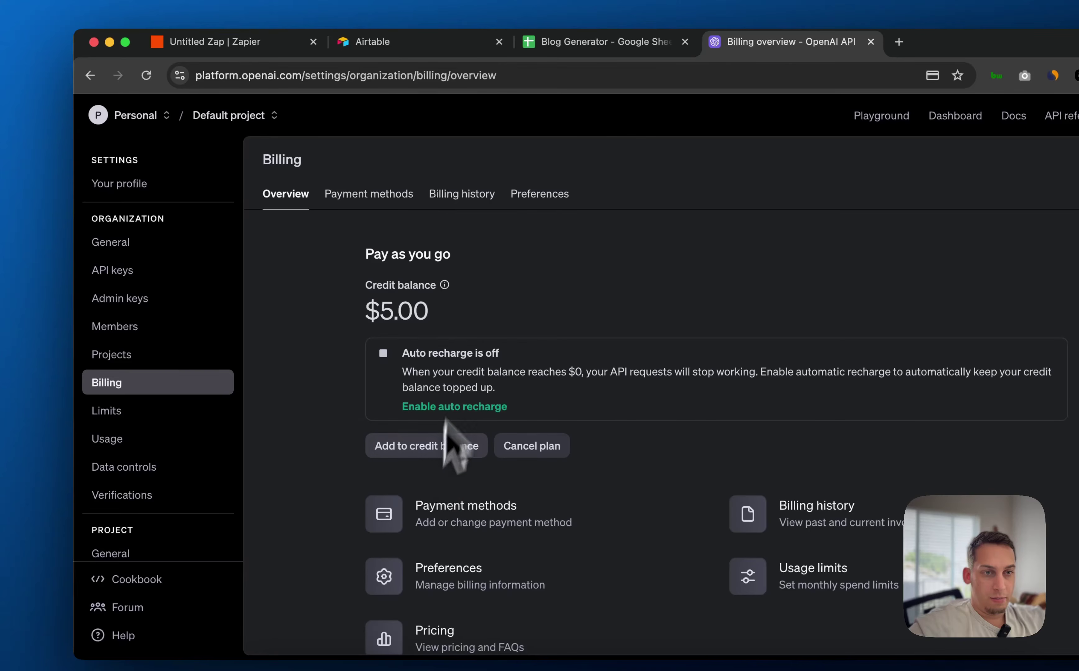
pyautogui.click(215, 41)
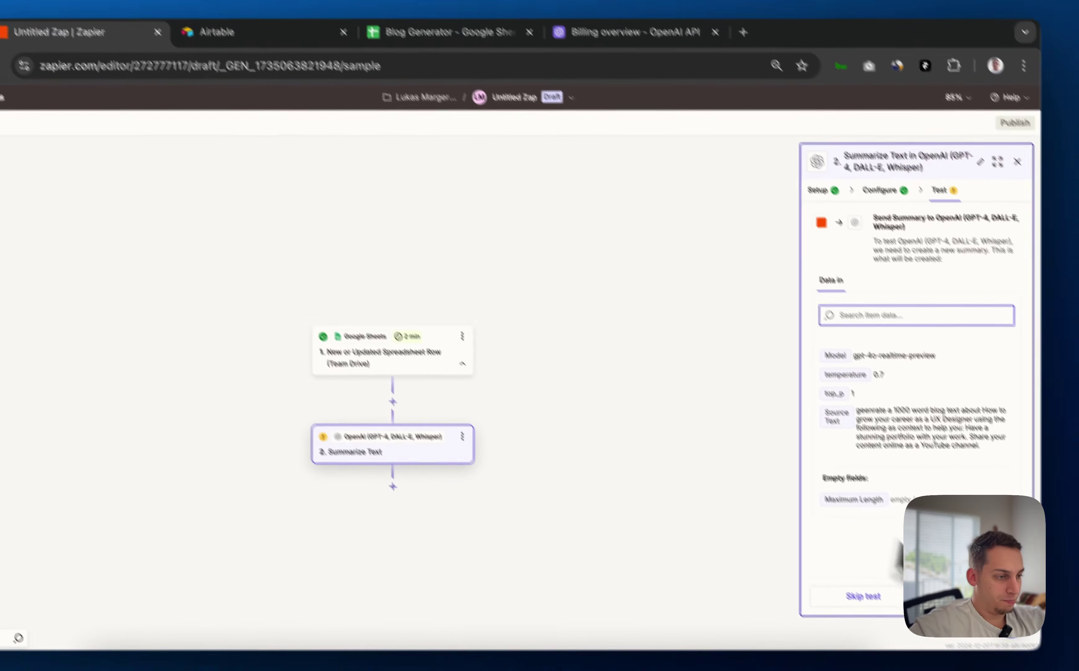
# Test Summarize Text and read the troubleshooting explanation of the gpt-4o-realtime-preview unsupported-model error
pyautogui.click(962, 597)
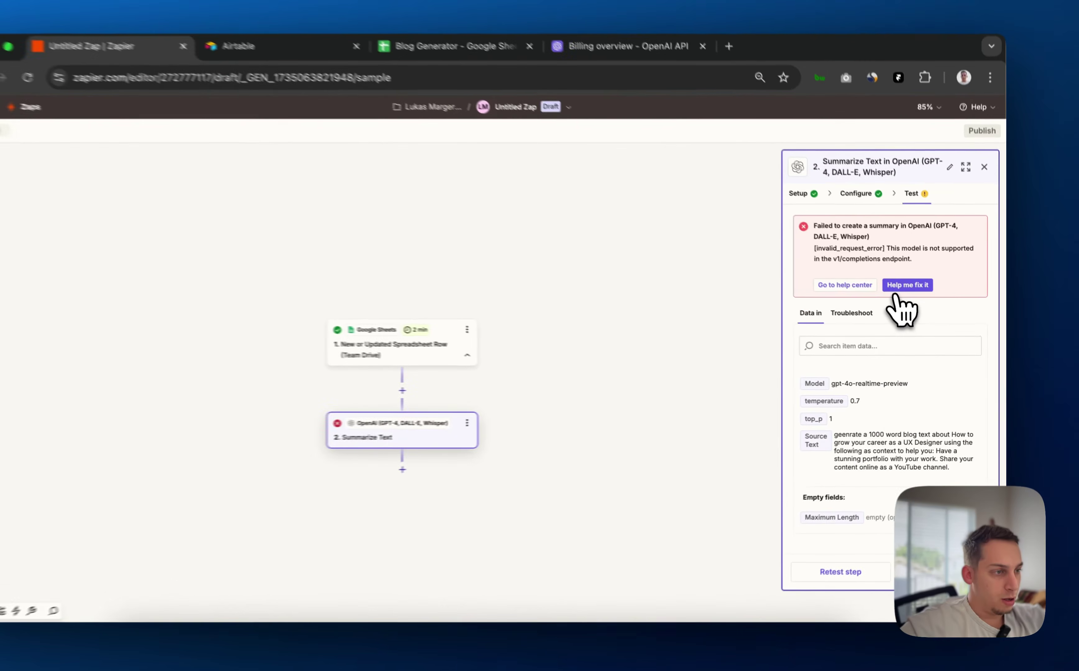
pyautogui.click(918, 298)
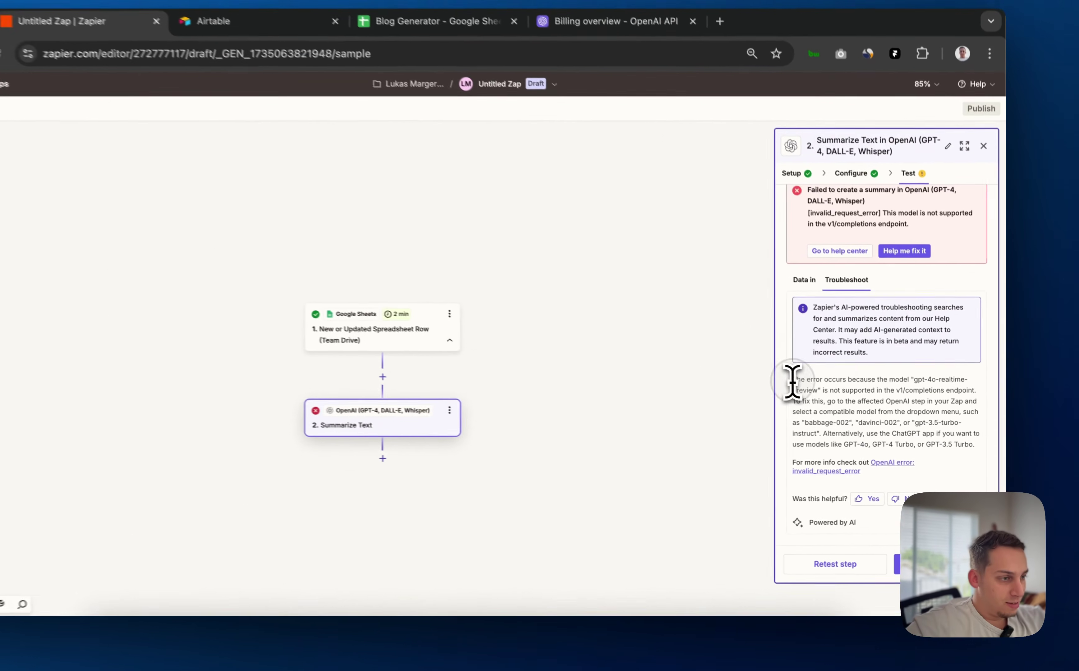
pyautogui.moveTo(822, 394); pyautogui.dragTo(960, 403)
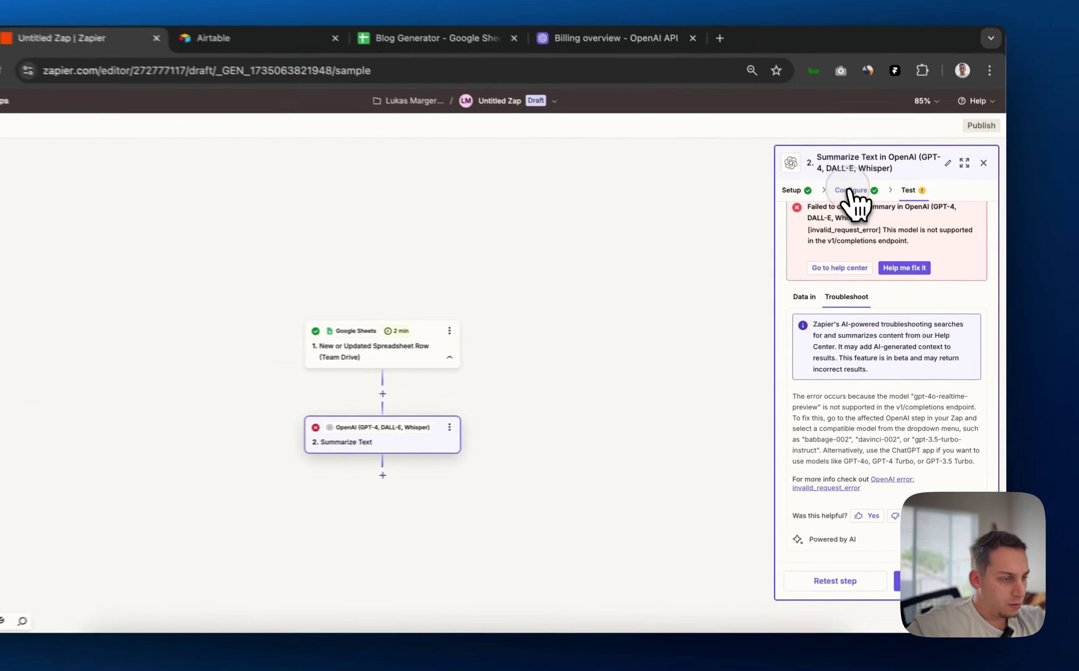
# Switch the model to gpt-4o-2024-11-20 and test it, which fails as an unsupported chat model
pyautogui.click(872, 215)
pyautogui.click(887, 401)
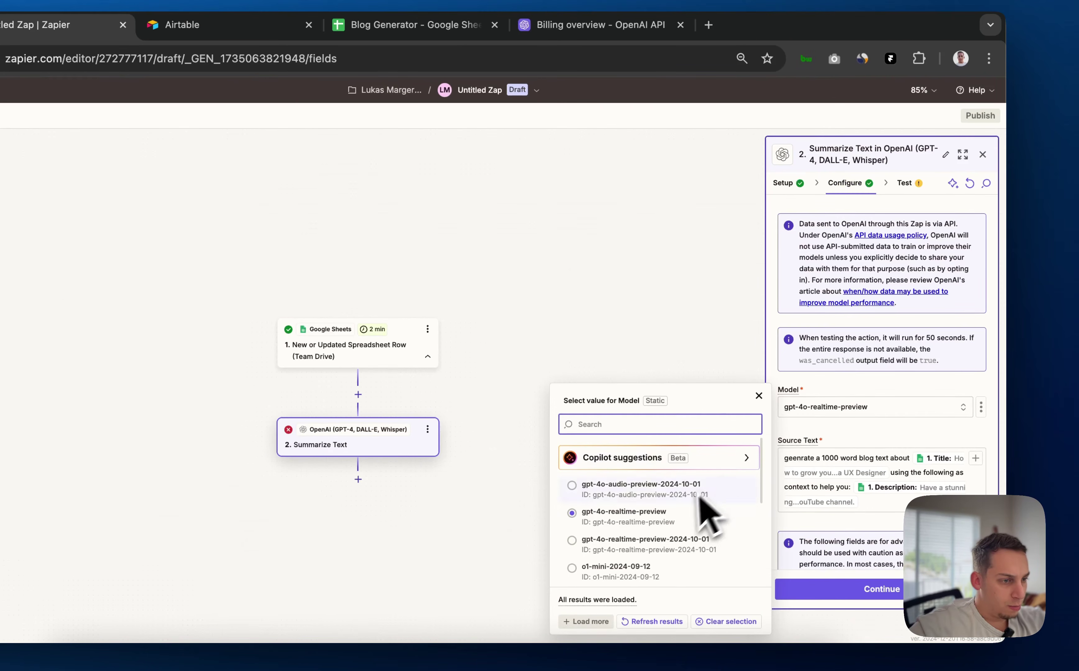
pyautogui.scroll(-5, 685, 531)
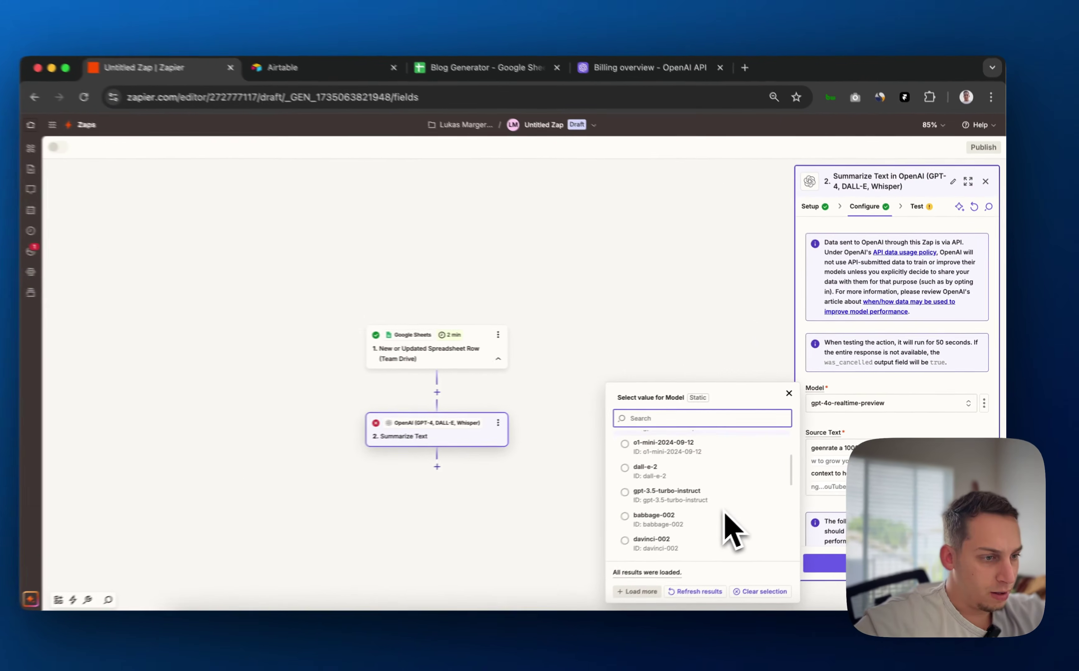
pyautogui.scroll(-5, 739, 506)
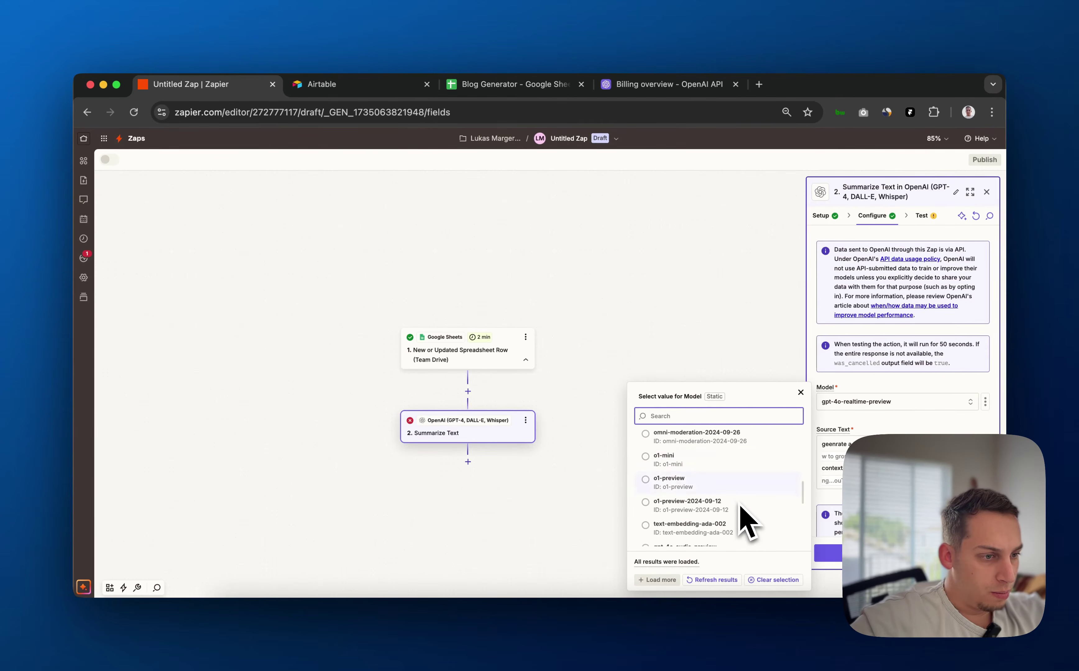
pyautogui.scroll(-3, 739, 507)
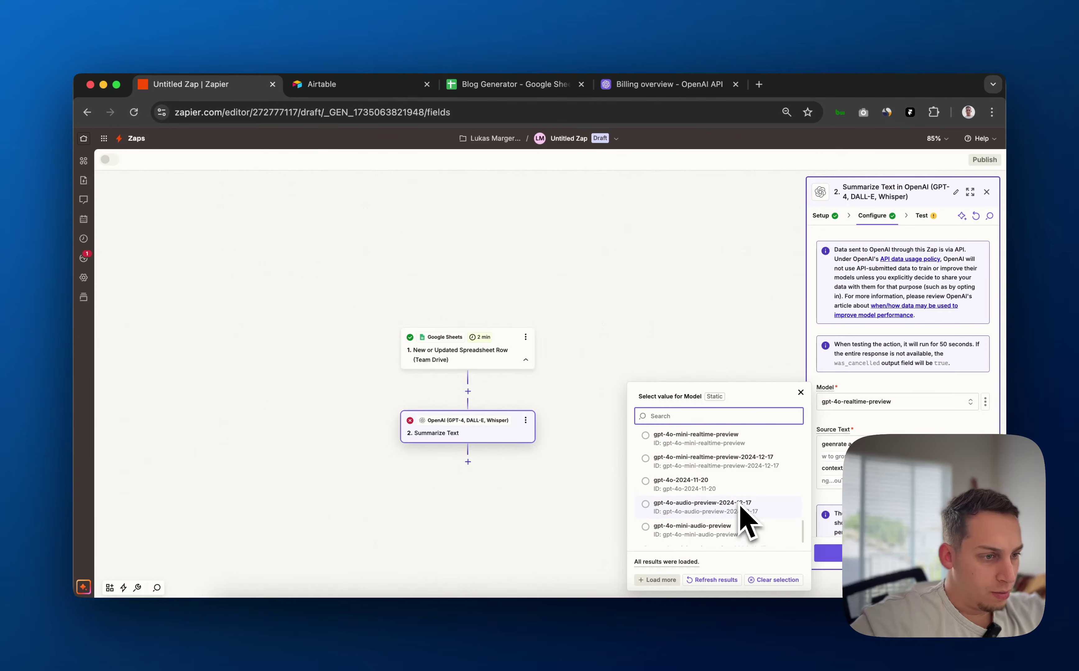
pyautogui.scroll(4, 738, 511)
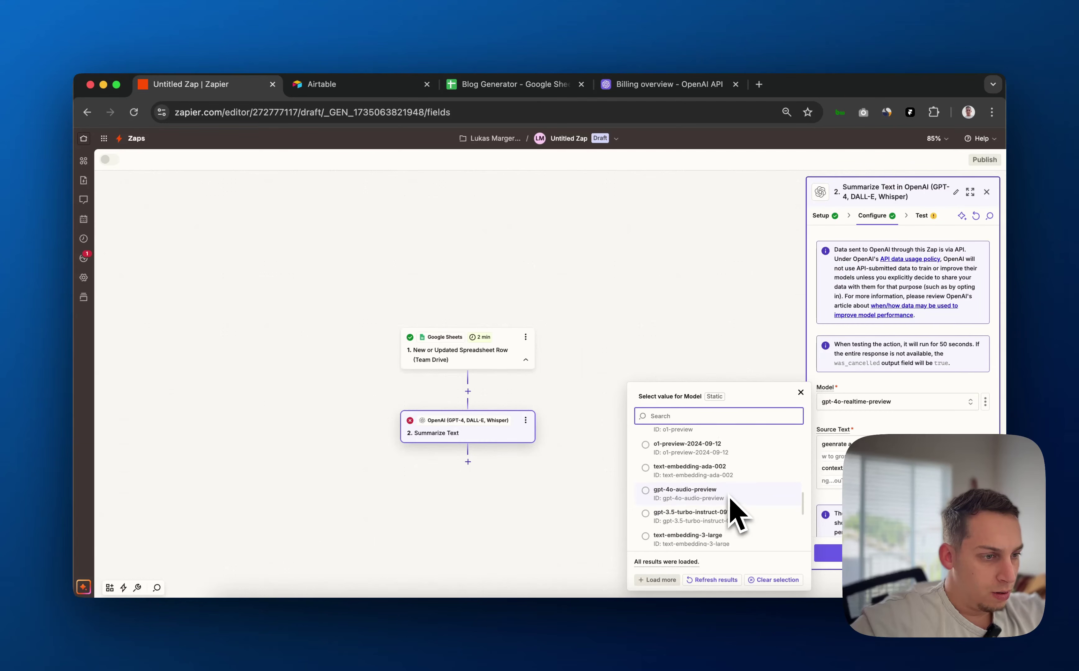
pyautogui.scroll(-3, 730, 499)
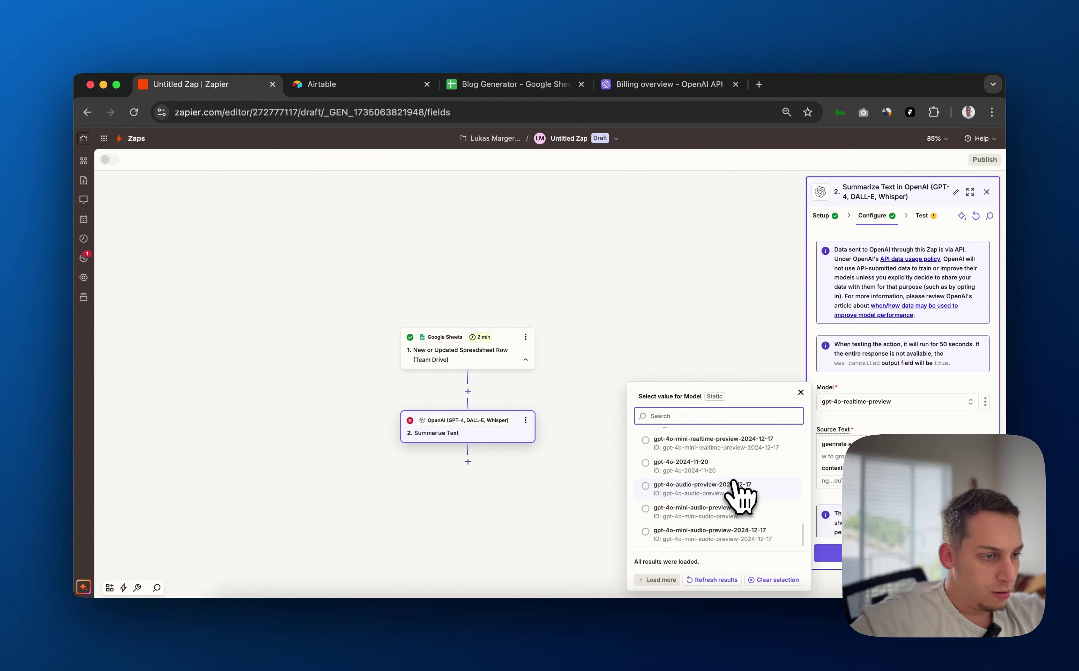
pyautogui.click(733, 470)
pyautogui.click(887, 555)
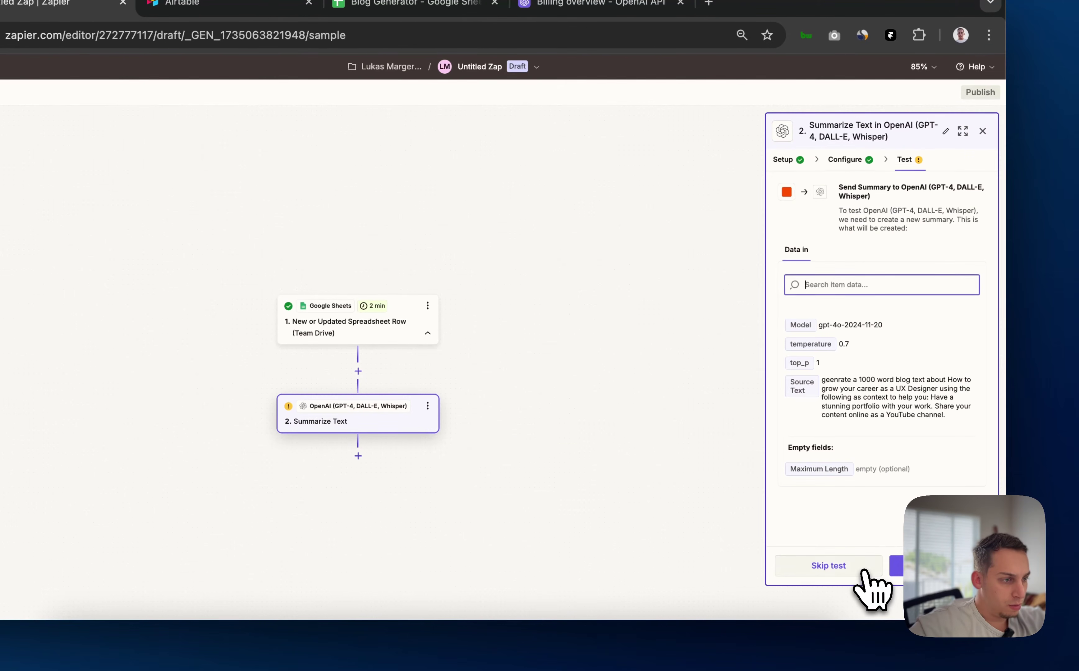
pyautogui.click(900, 573)
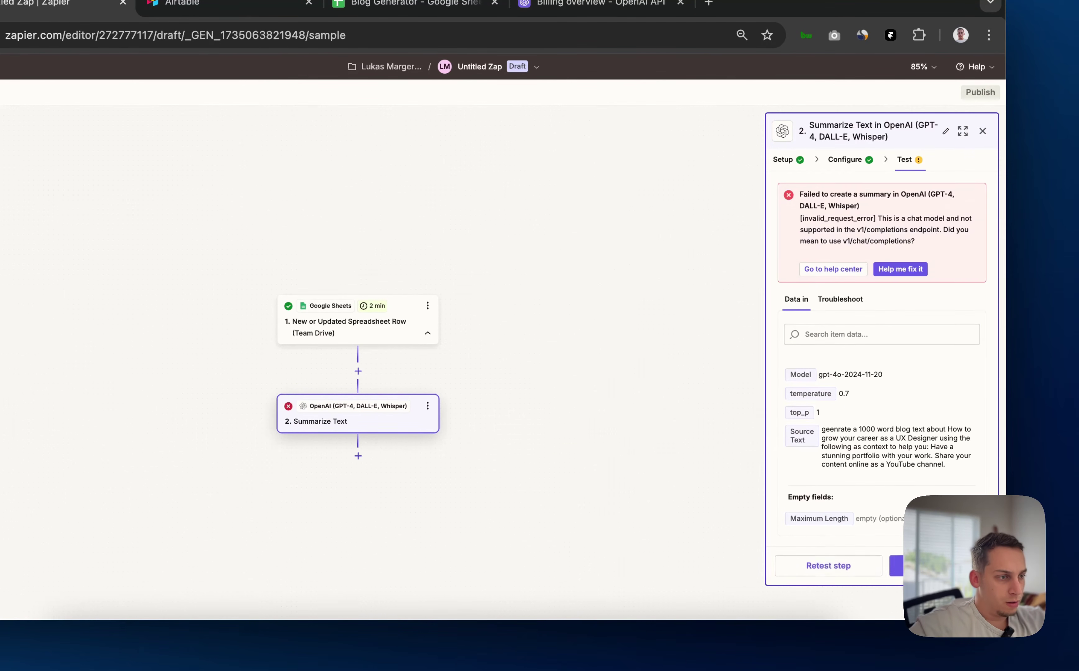
pyautogui.click(900, 269)
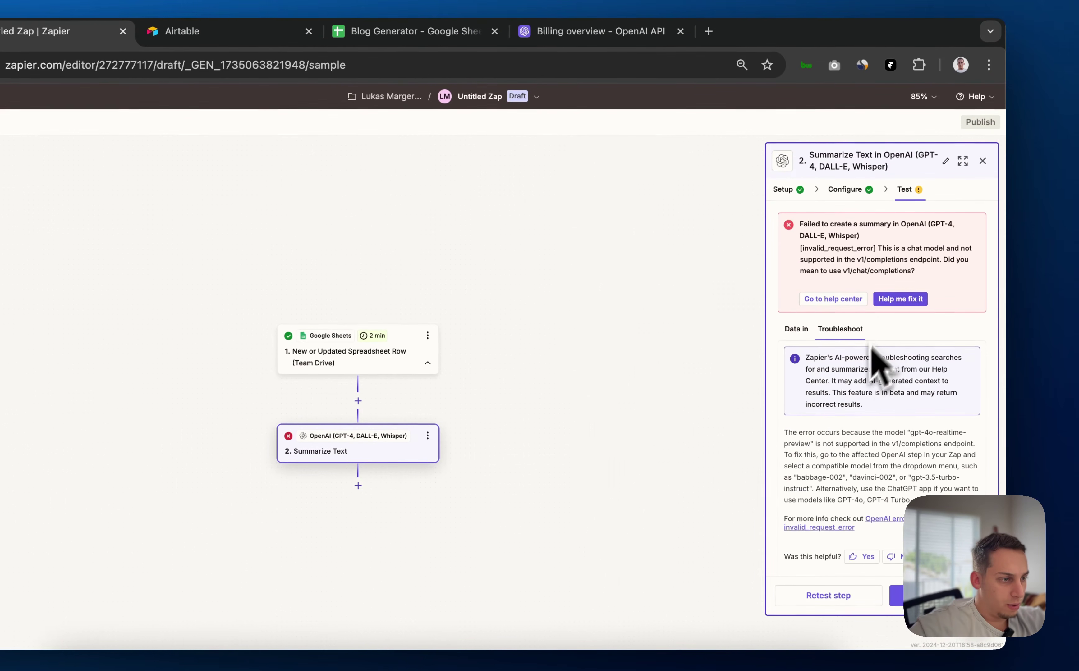
# Change the model to gpt-3.5-turbo-instruct-0914 and proceed to testing
pyautogui.click(844, 191)
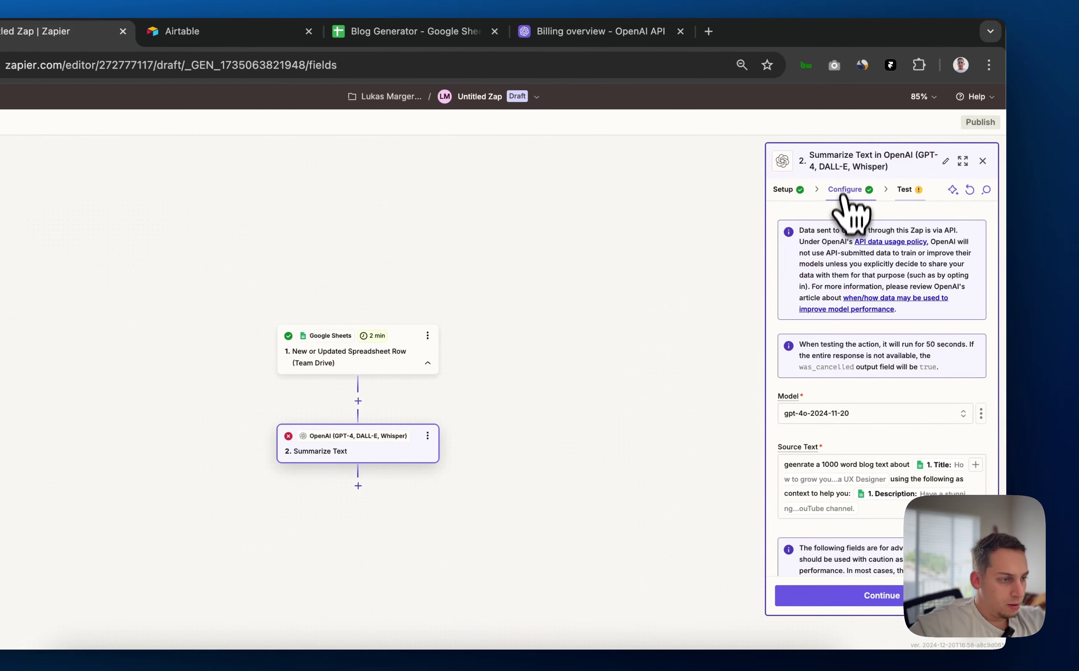
pyautogui.click(839, 413)
pyautogui.scroll(-3, 706, 526)
pyautogui.scroll(3, 705, 526)
pyautogui.scroll(-4, 706, 527)
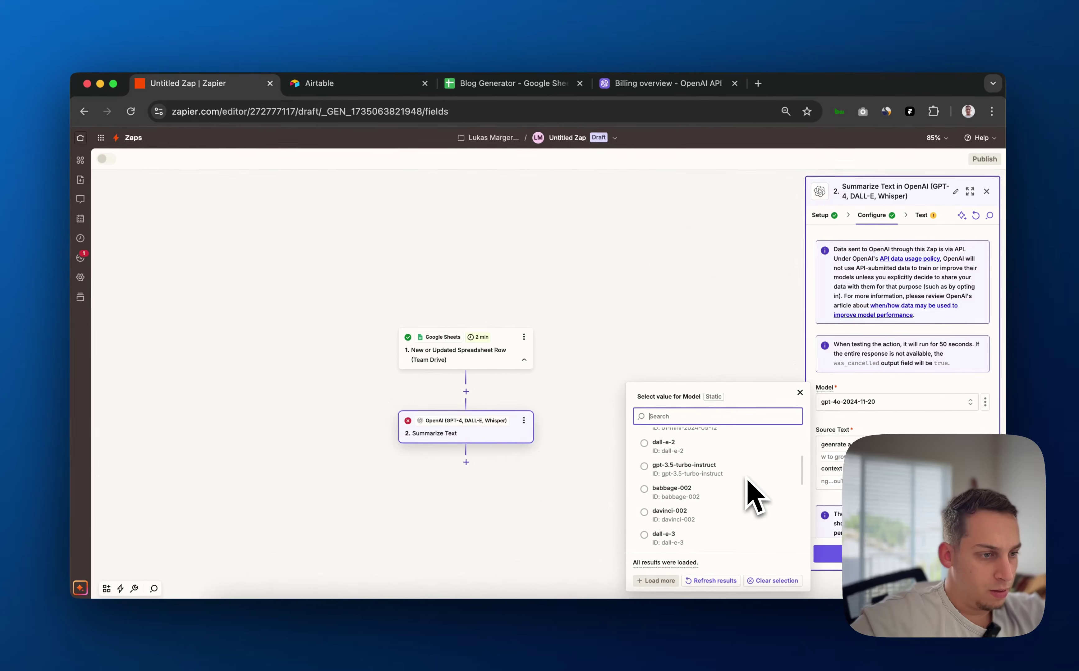
pyautogui.scroll(-5, 752, 495)
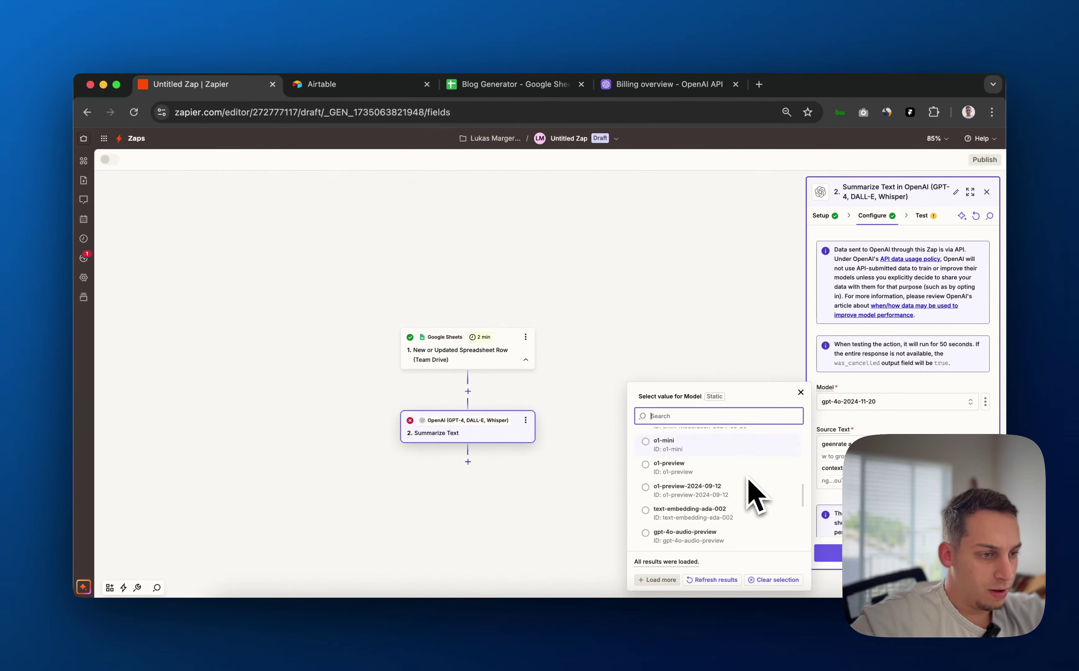
pyautogui.scroll(-5, 754, 494)
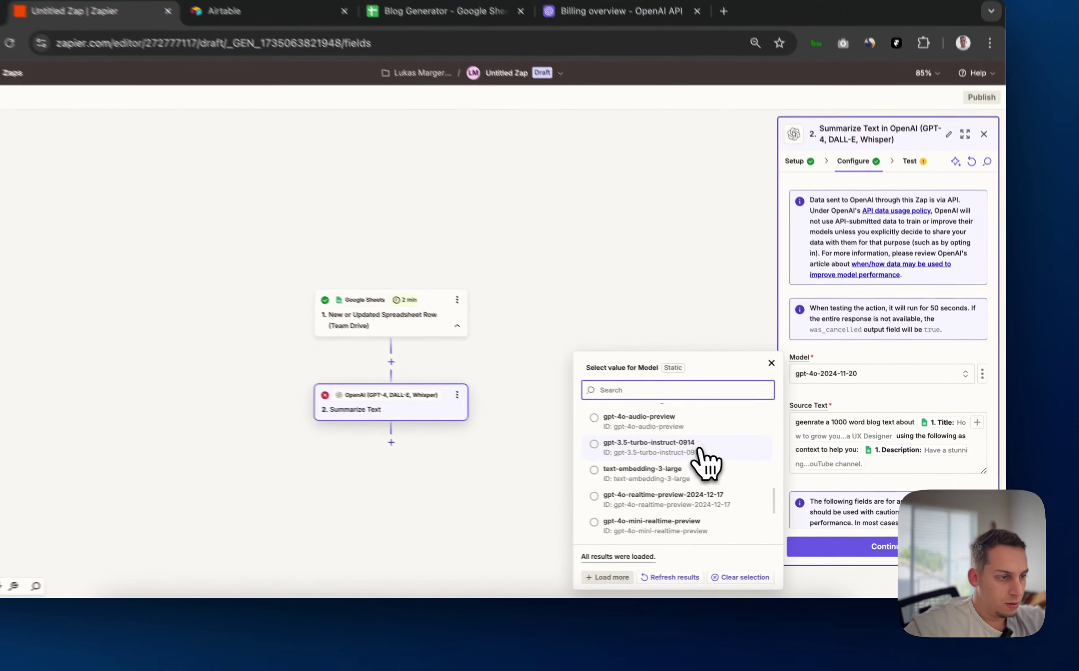
pyautogui.click(737, 476)
pyautogui.click(838, 542)
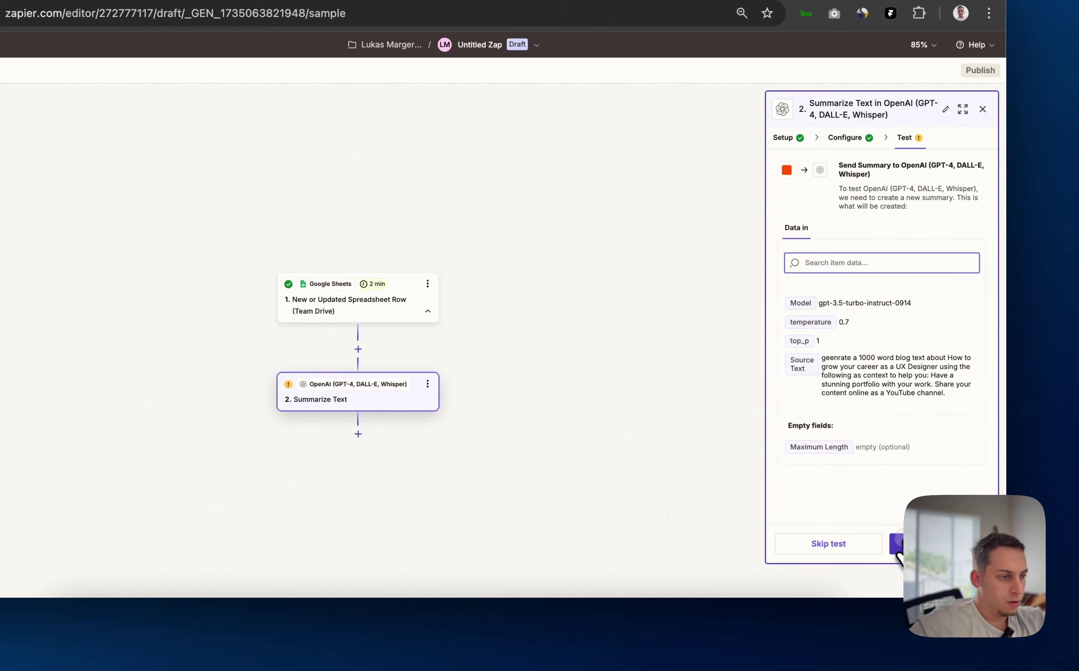
# Test with gpt-3.5-turbo-instruct-0914 and review the returned summary, prompt and 114-token usage
pyautogui.click(897, 550)
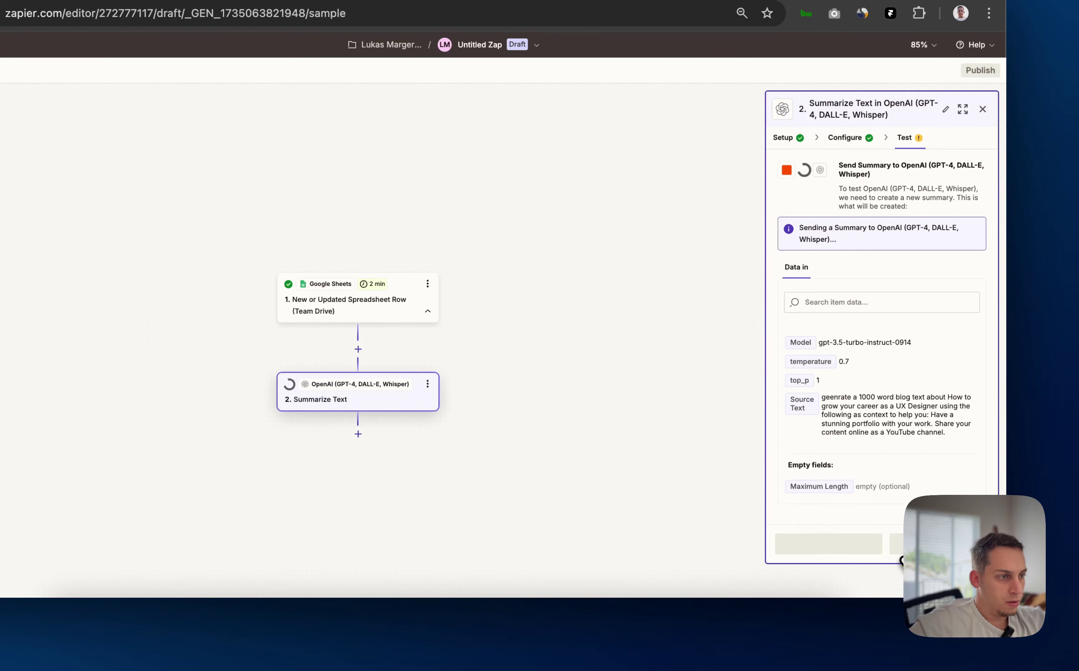
pyautogui.scroll(-3, 907, 502)
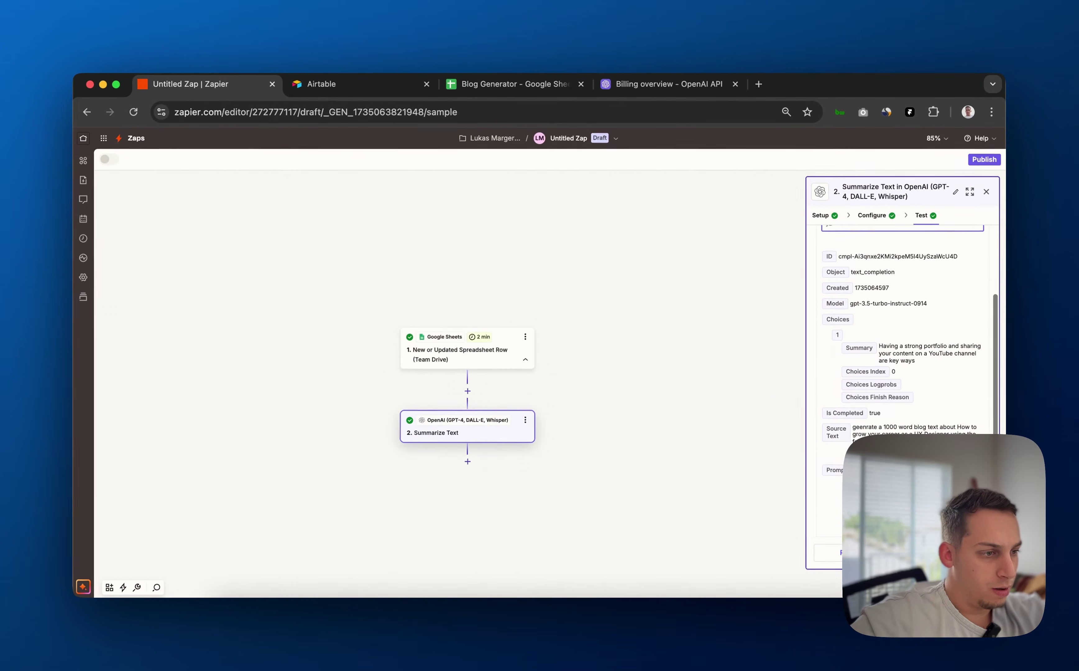
pyautogui.scroll(-2, 903, 355)
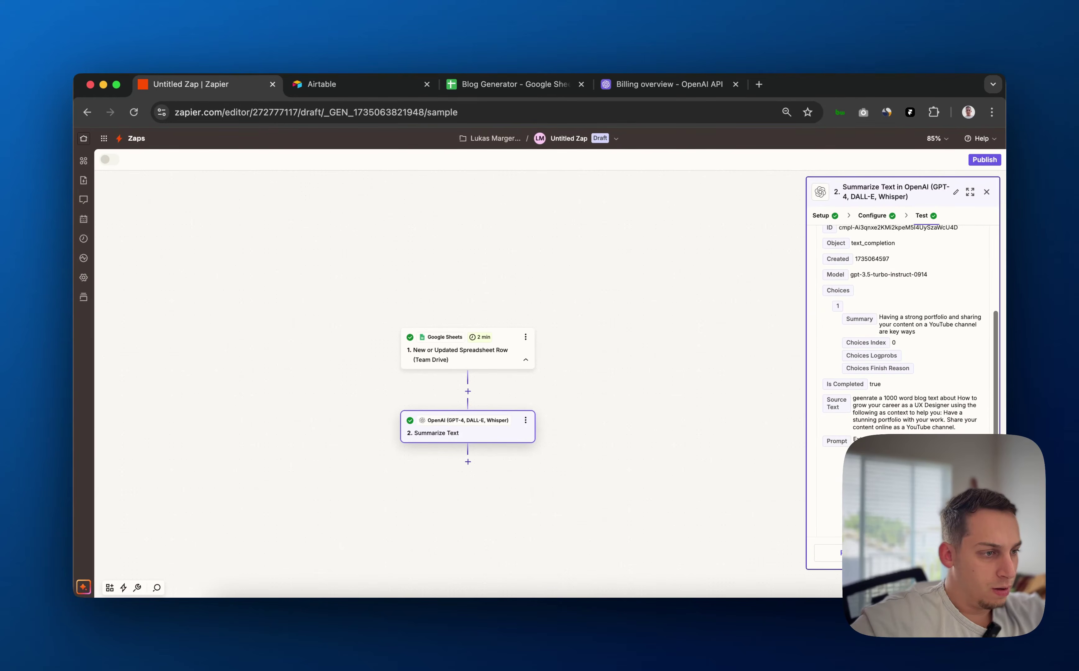
pyautogui.scroll(-4, 907, 382)
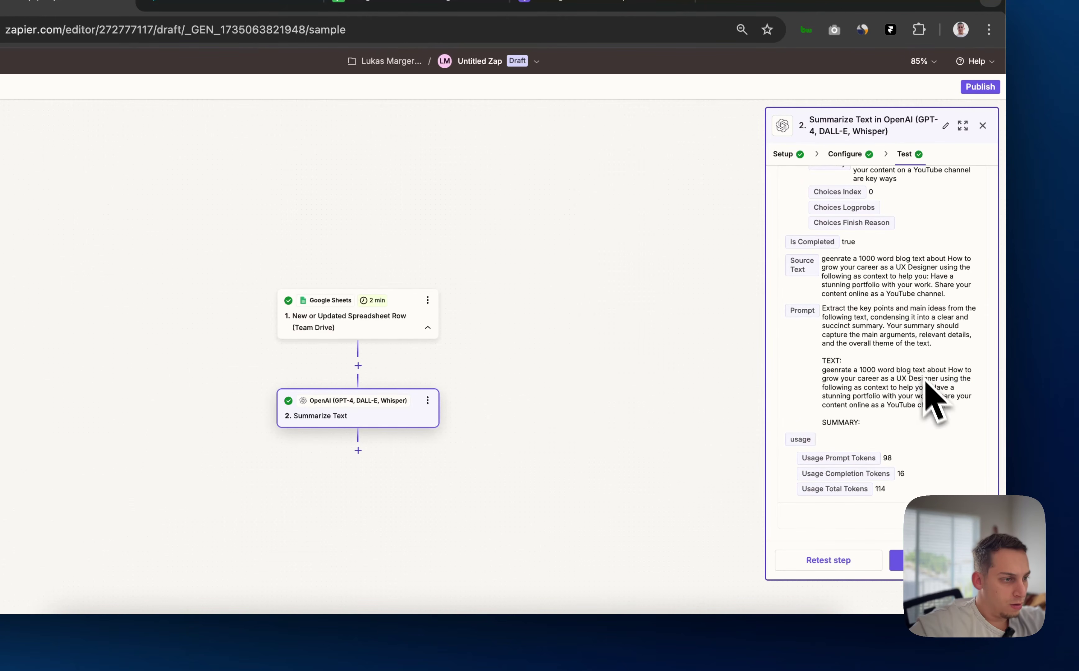
pyautogui.scroll(1, 926, 384)
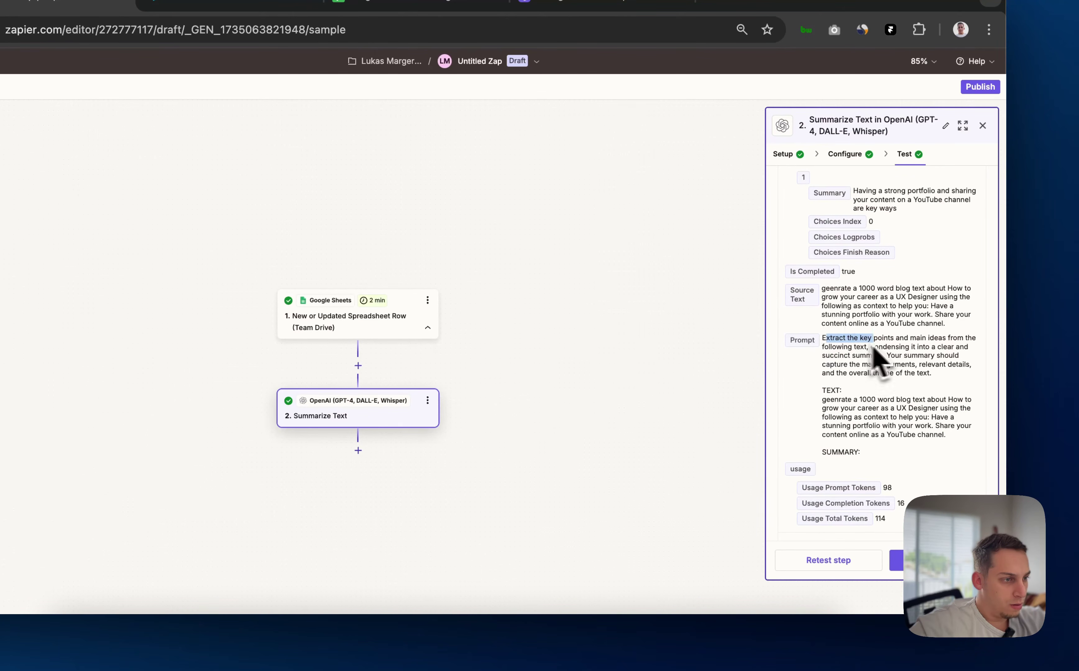
pyautogui.click(915, 329)
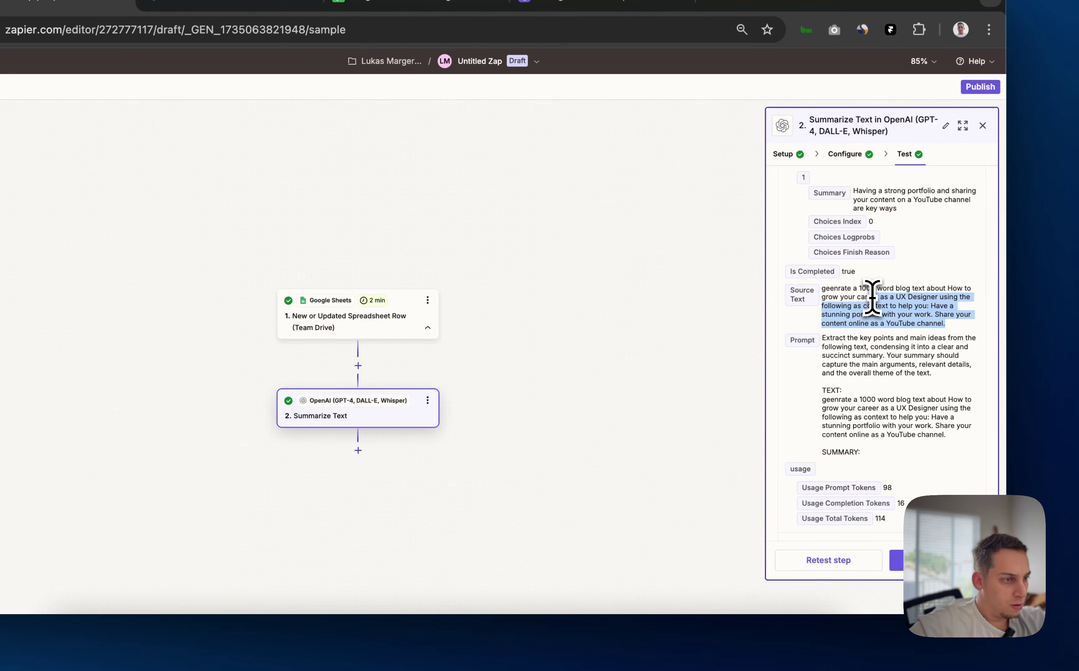
pyautogui.scroll(3, 908, 305)
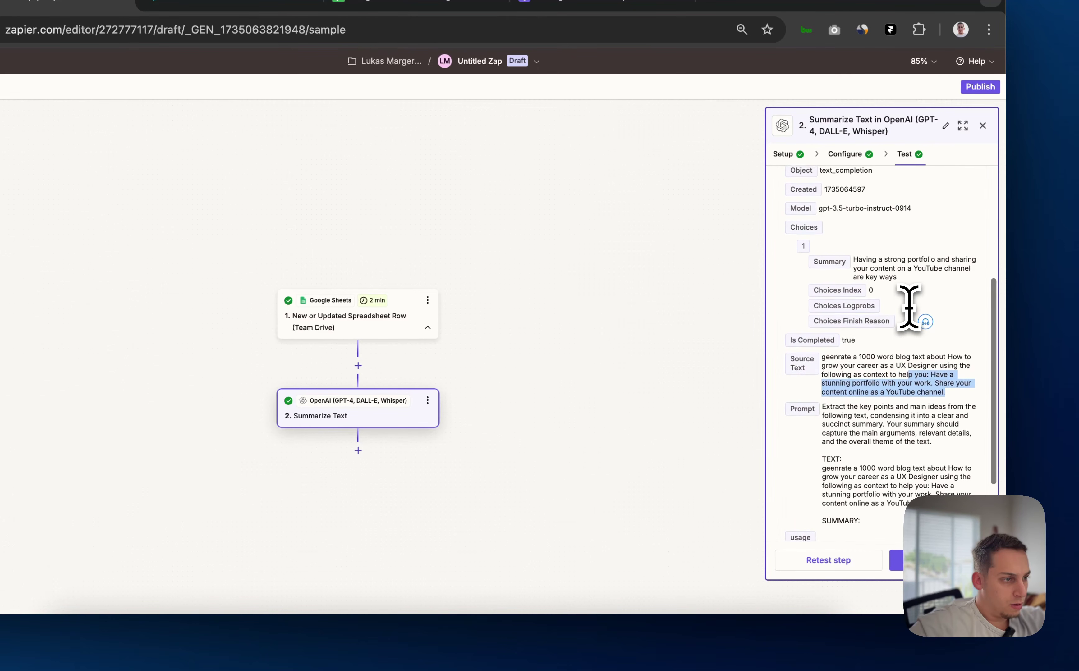
pyautogui.scroll(-3, 909, 306)
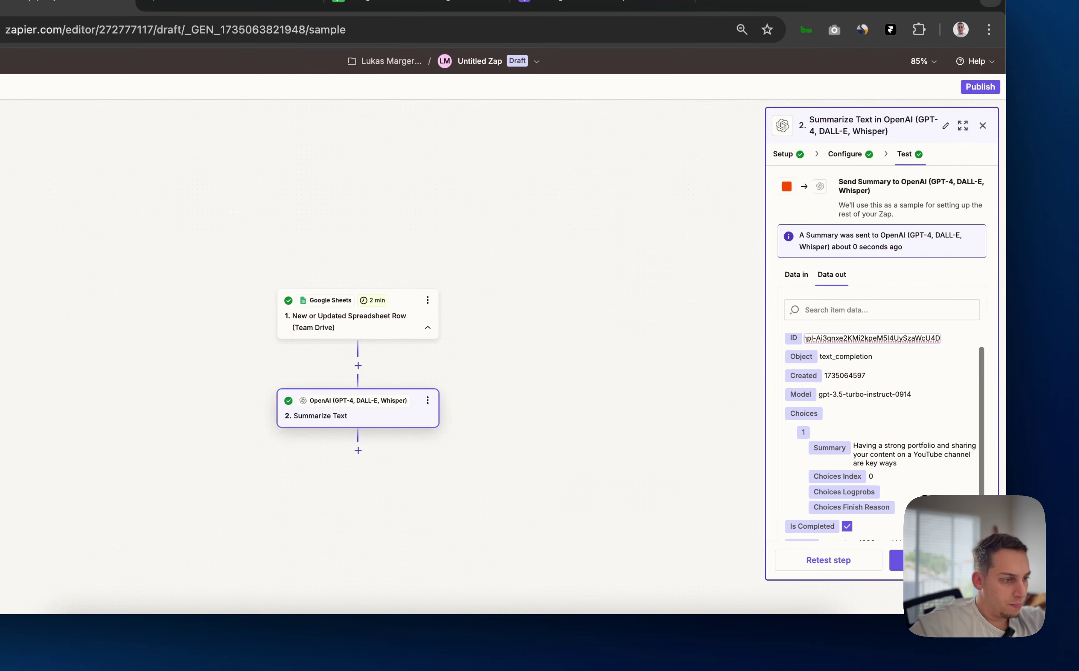
pyautogui.scroll(-5, 923, 497)
pyautogui.scroll(-2, 924, 495)
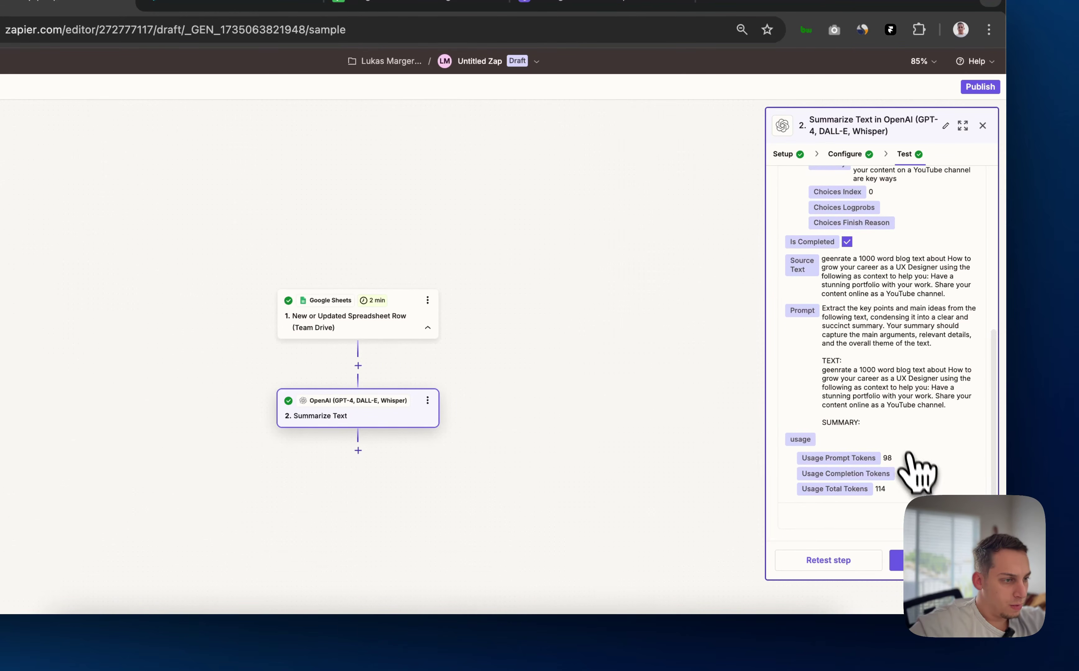
pyautogui.scroll(5, 857, 429)
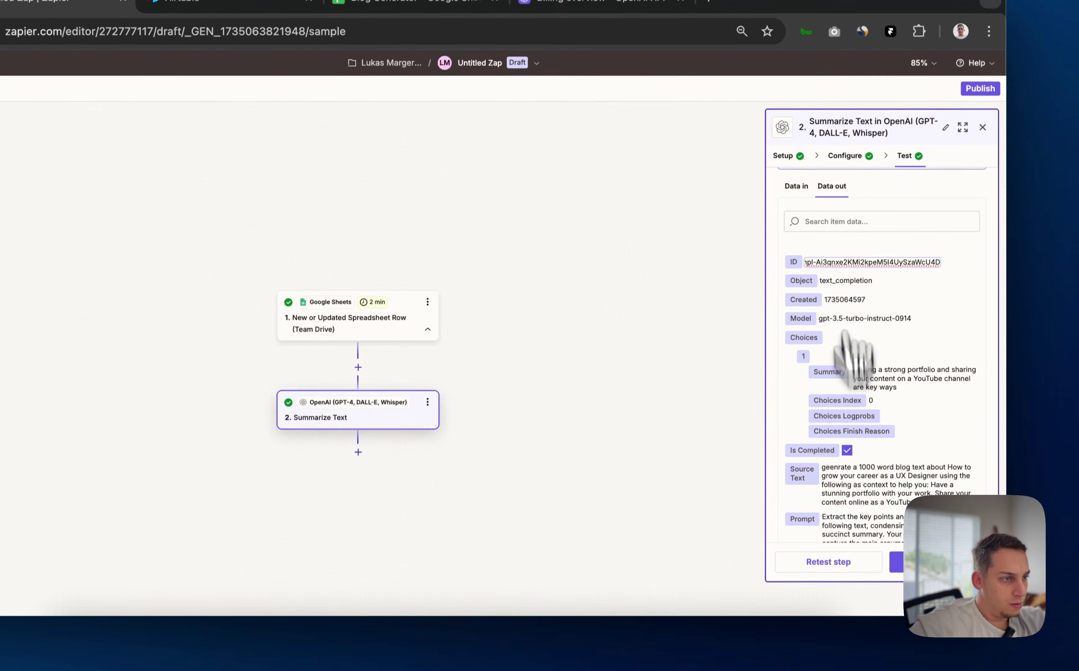
# Replace the Source Text with the sheet's Title field and rerun the test
pyautogui.click(848, 156)
pyautogui.scroll(-3, 881, 444)
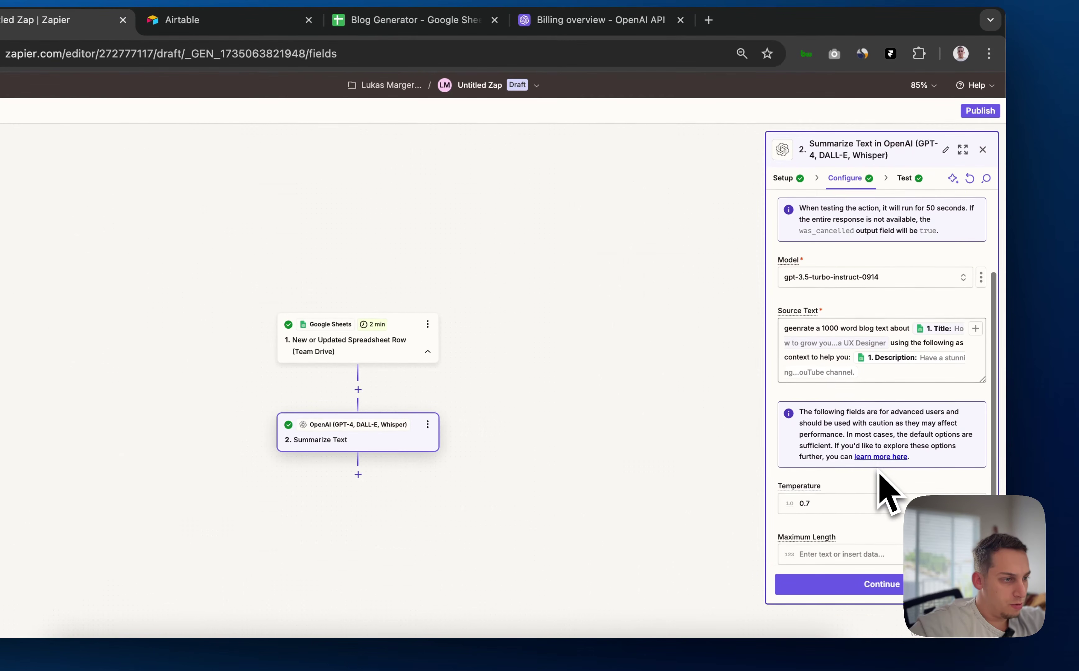
pyautogui.moveTo(889, 373); pyautogui.dragTo(762, 319)
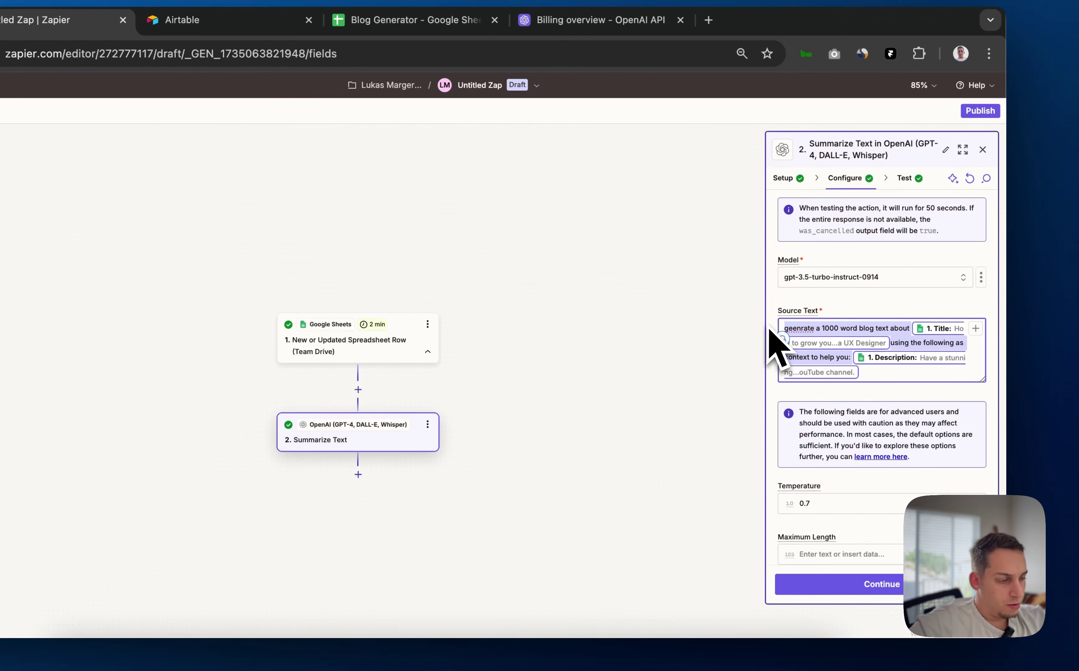
pyautogui.press('BackSpace')
pyautogui.click(974, 334)
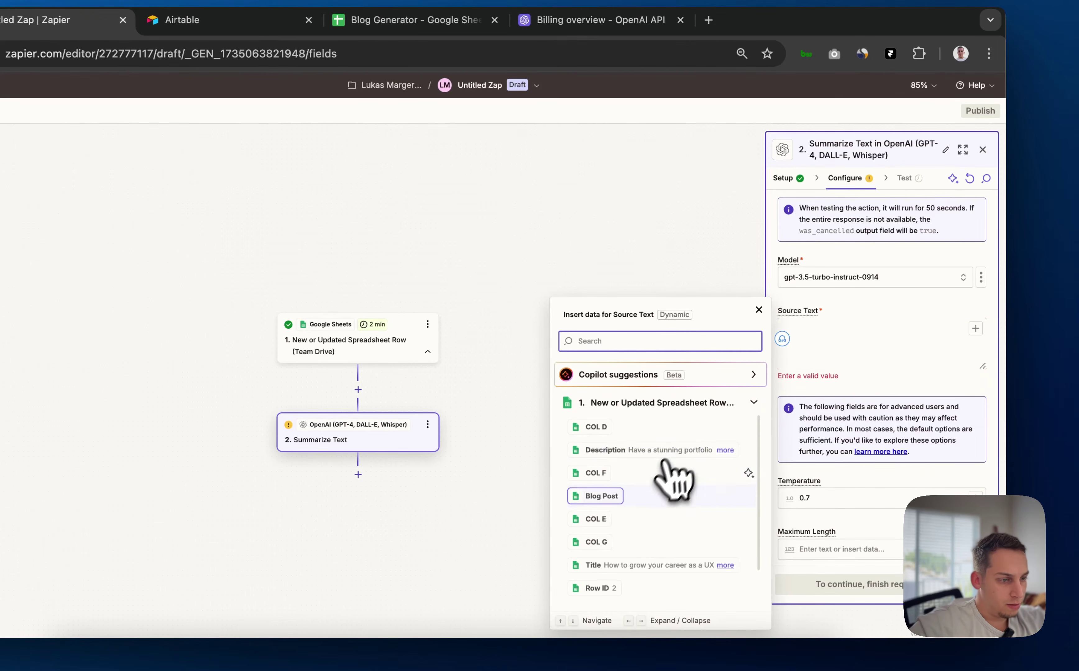
pyautogui.scroll(-2, 657, 510)
pyautogui.click(632, 522)
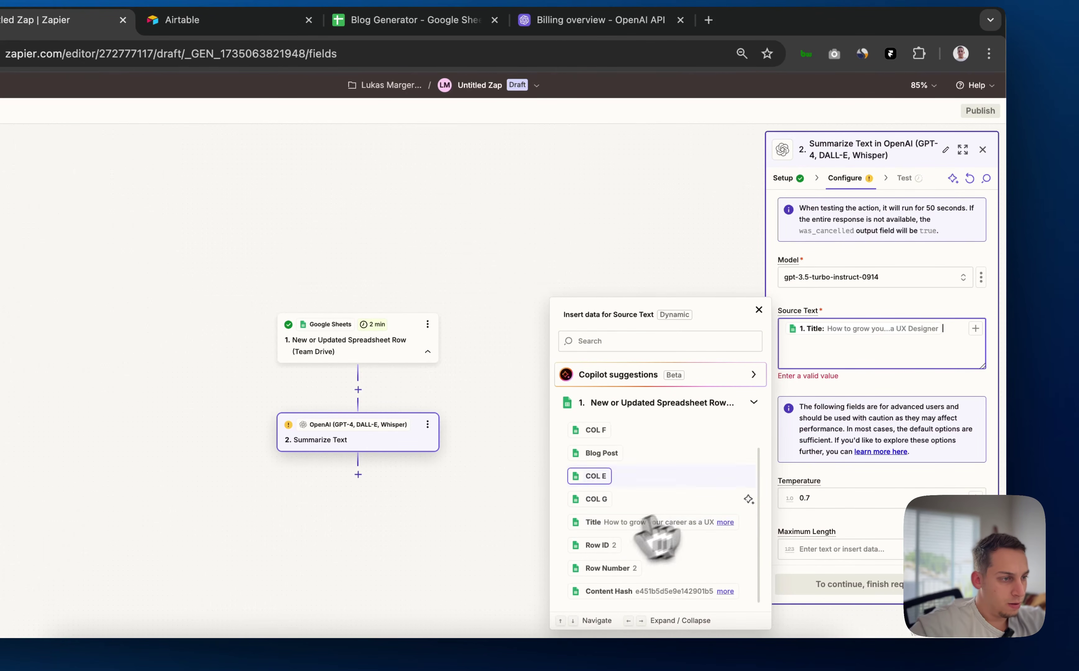
pyautogui.click(922, 412)
pyautogui.click(896, 584)
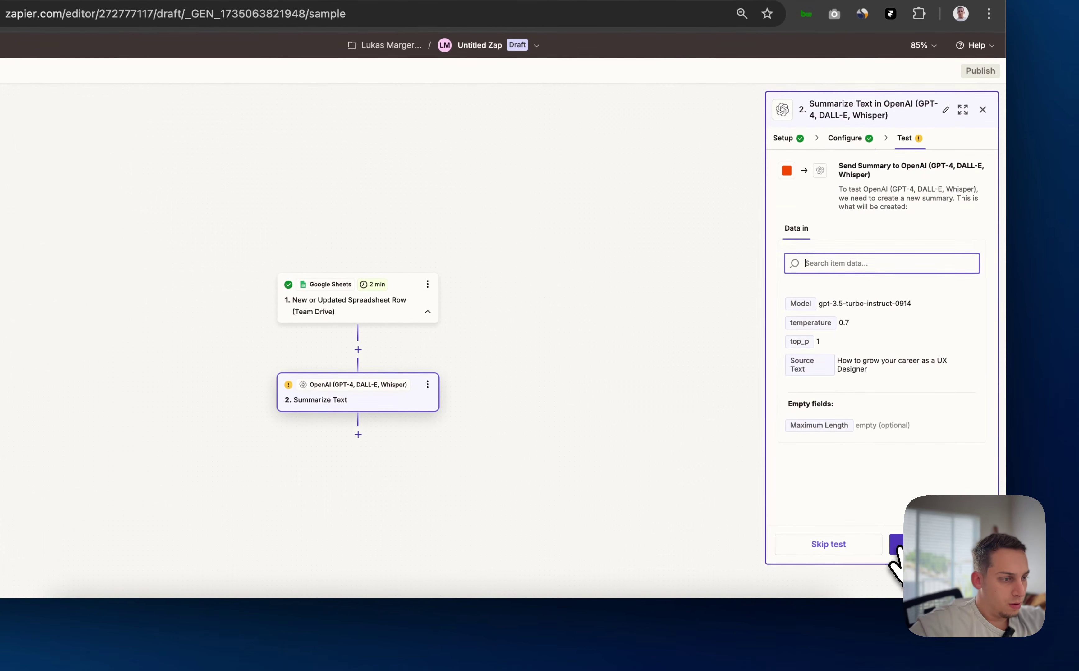
pyautogui.click(936, 544)
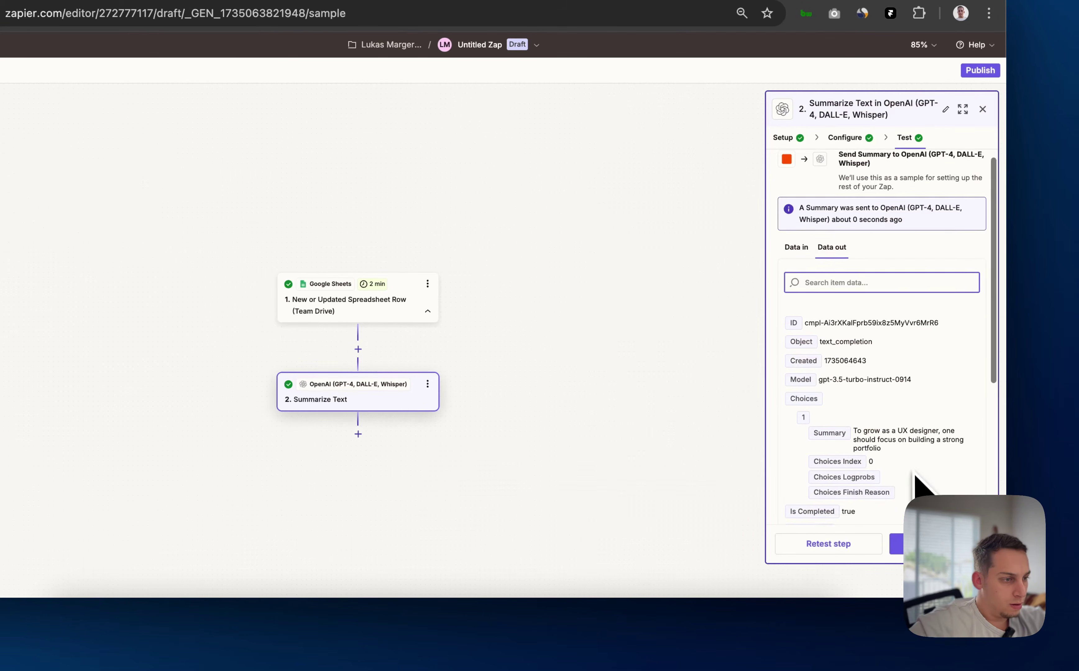
# Review the returned summary, then go back to the Summarize Text configuration fields
pyautogui.scroll(-2, 901, 378)
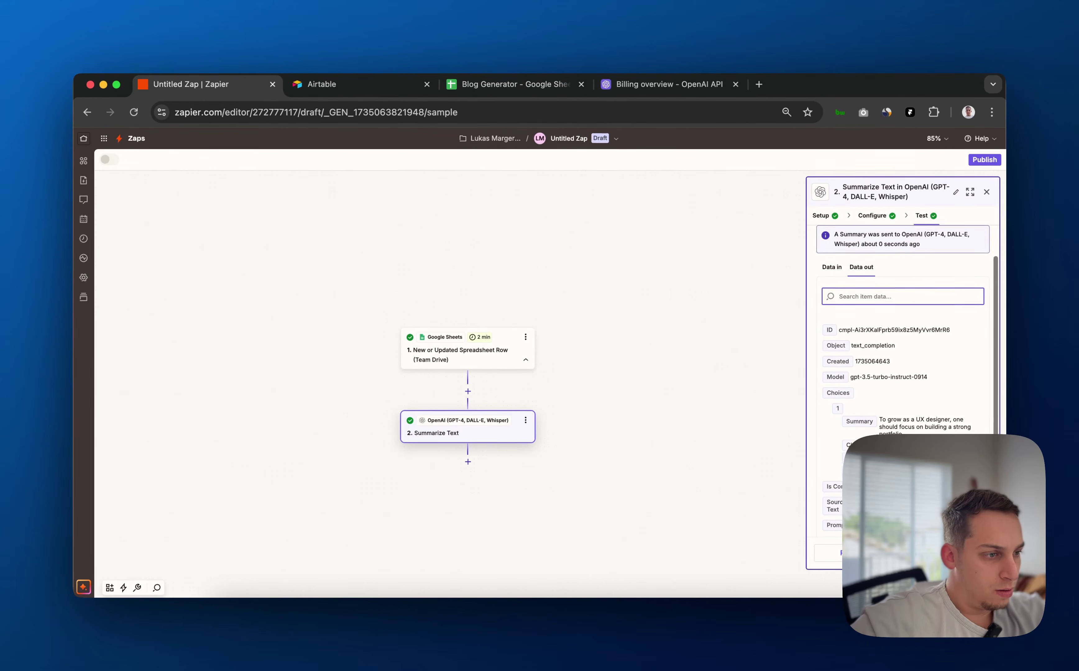
pyautogui.scroll(-1, 901, 377)
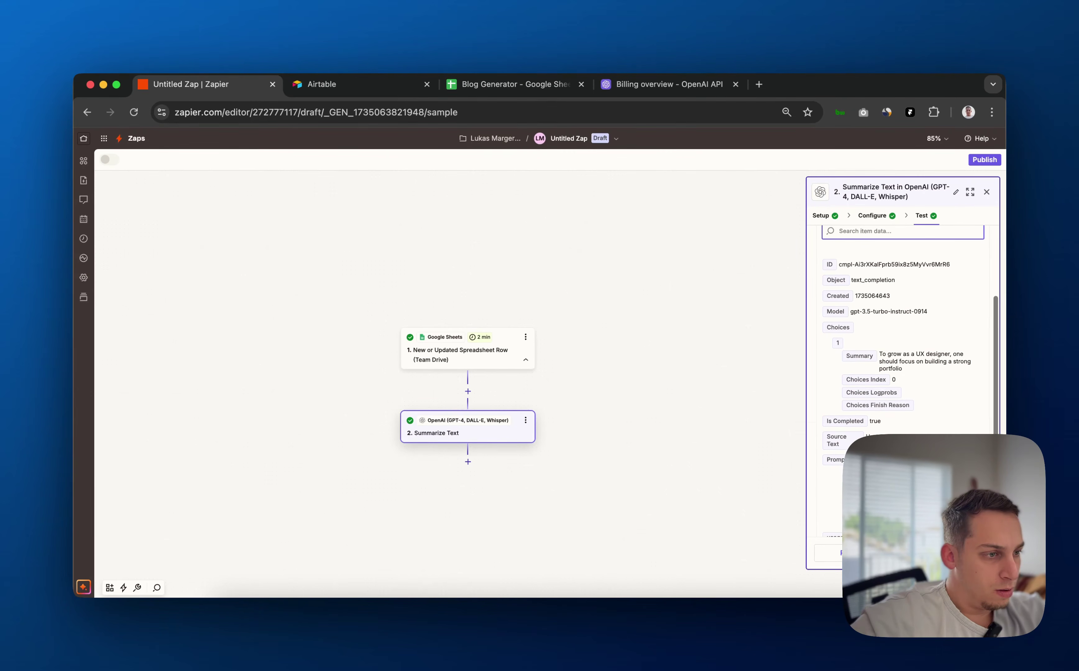
pyautogui.moveTo(902, 369); pyautogui.dragTo(848, 345)
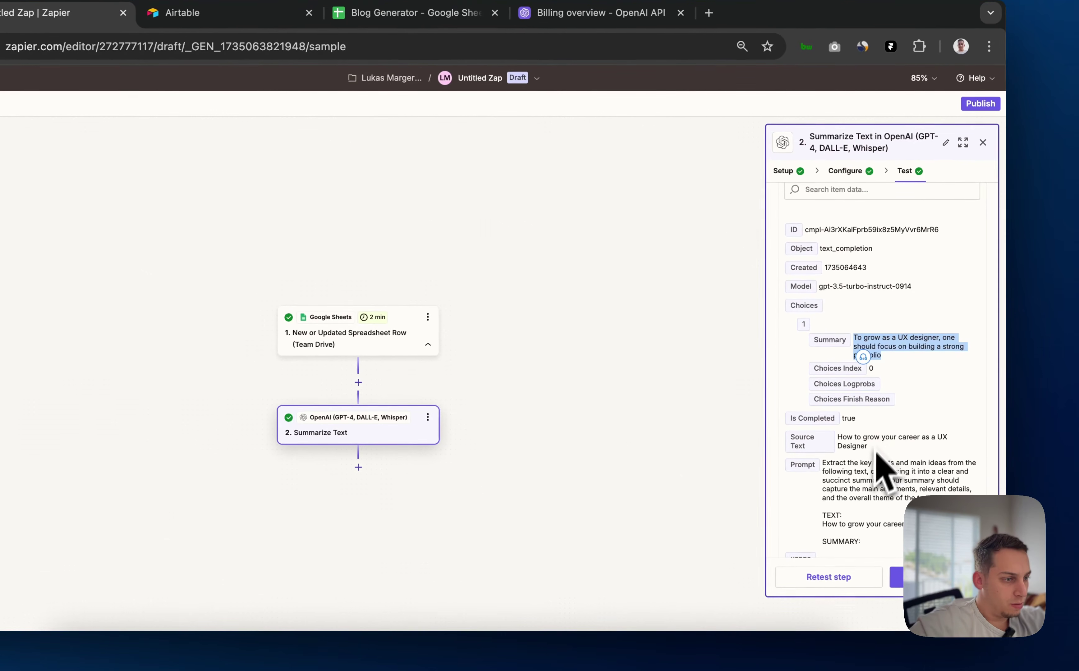
pyautogui.scroll(3, 869, 461)
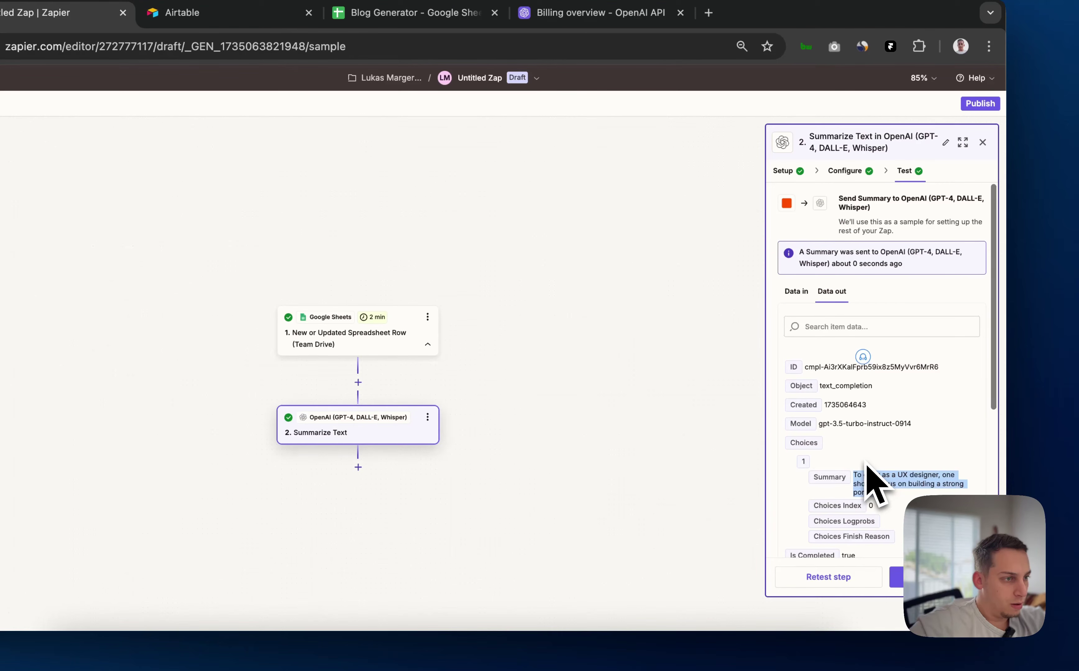
pyautogui.scroll(-2, 867, 466)
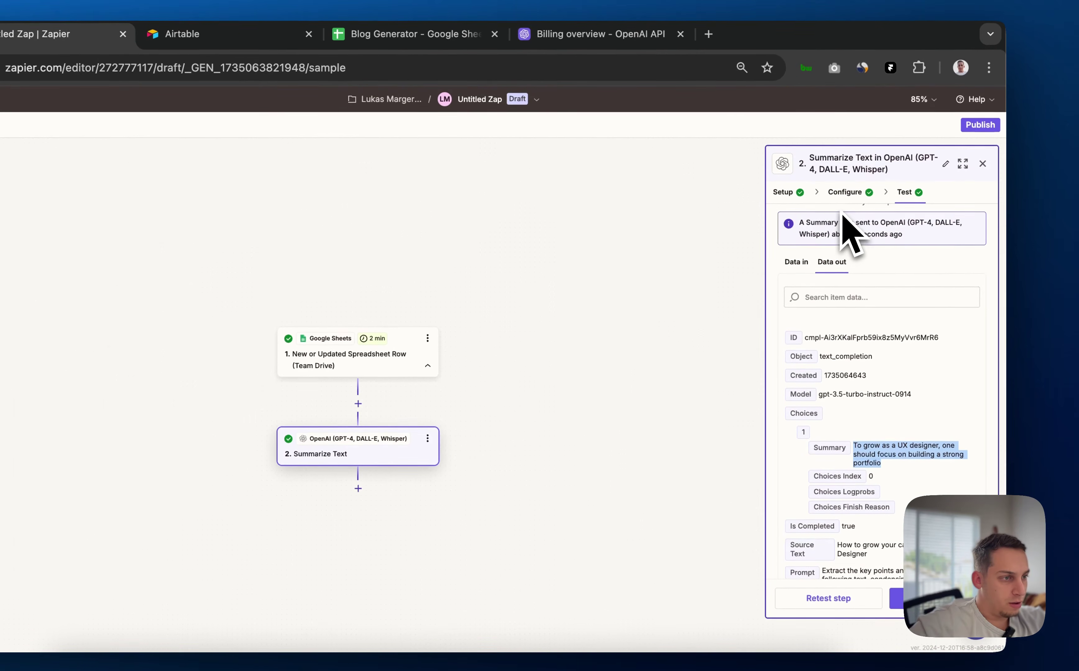
pyautogui.click(843, 193)
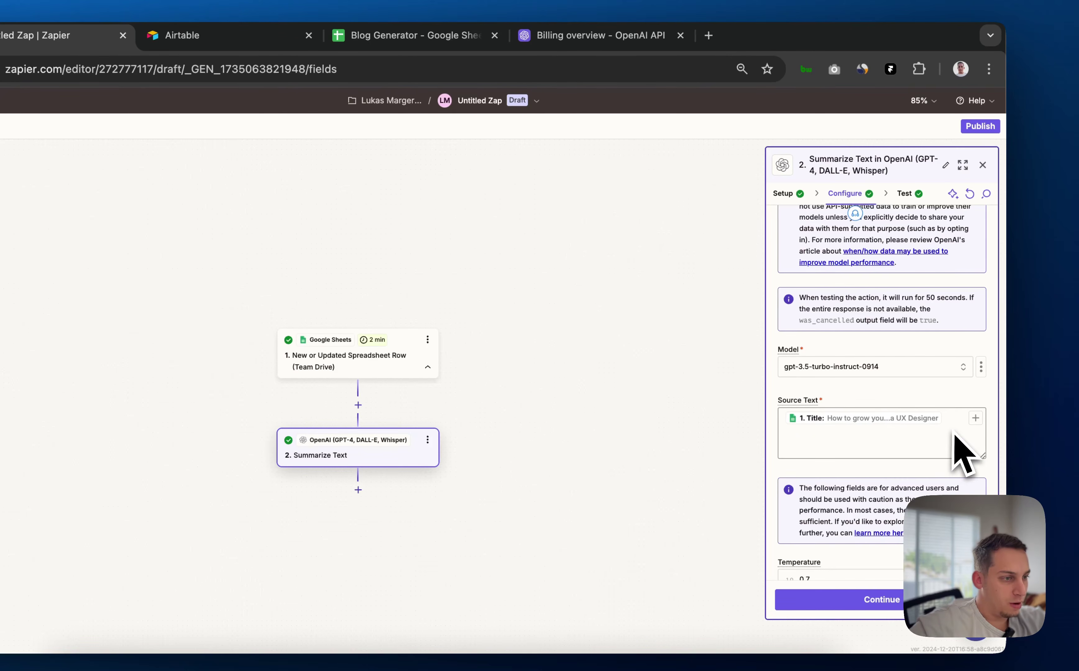
pyautogui.scroll(-3, 850, 426)
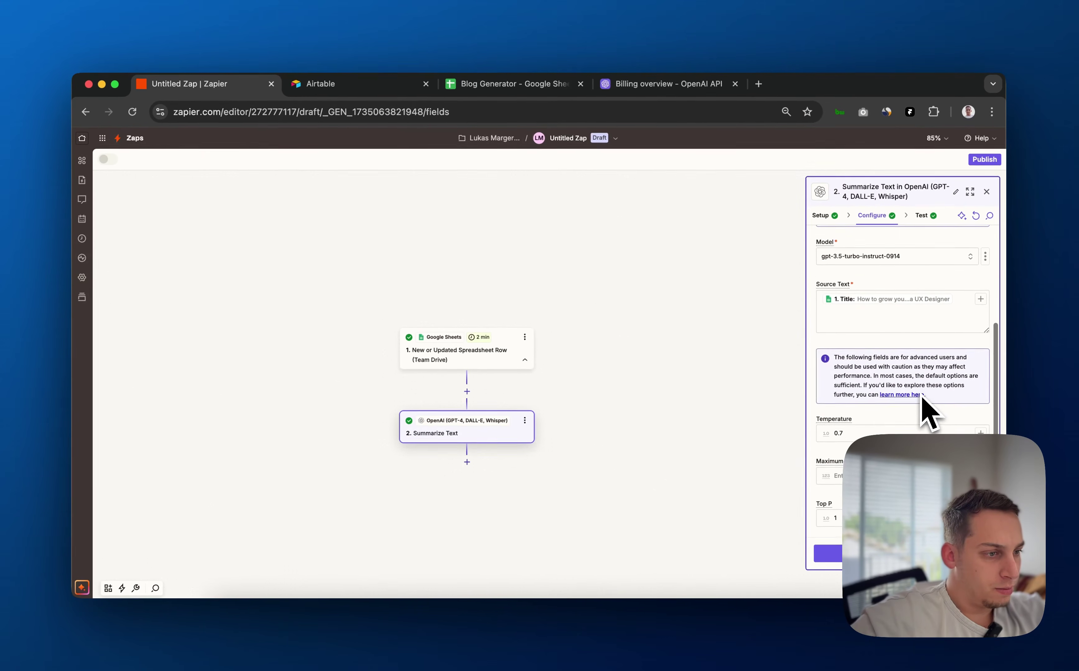
pyautogui.scroll(-1, 922, 397)
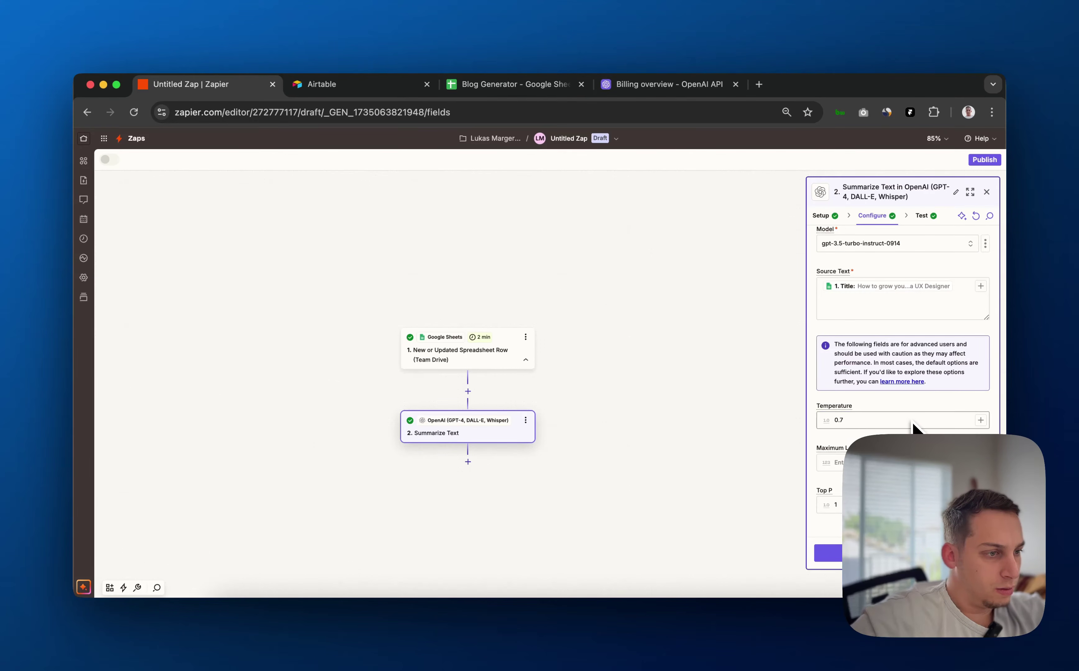
pyautogui.scroll(3, 914, 427)
pyautogui.scroll(4, 968, 345)
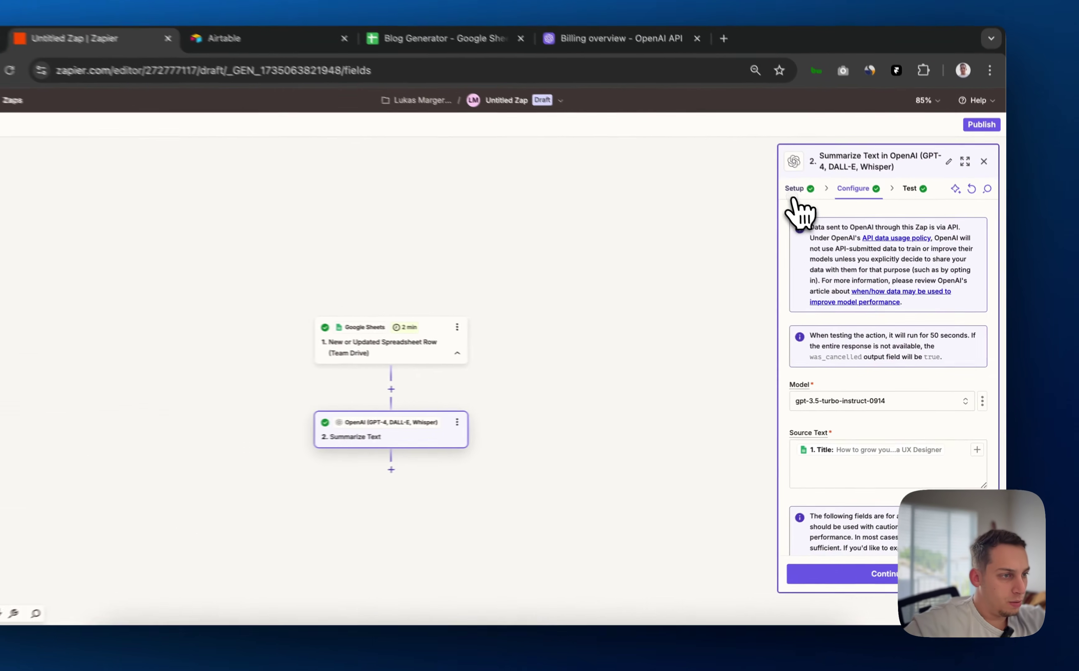
# Change the OpenAI action event to Send Prompt, keeping the gpt-3.5-turbo-instruct model
pyautogui.click(797, 199)
pyautogui.click(839, 280)
pyautogui.scroll(-5, 680, 423)
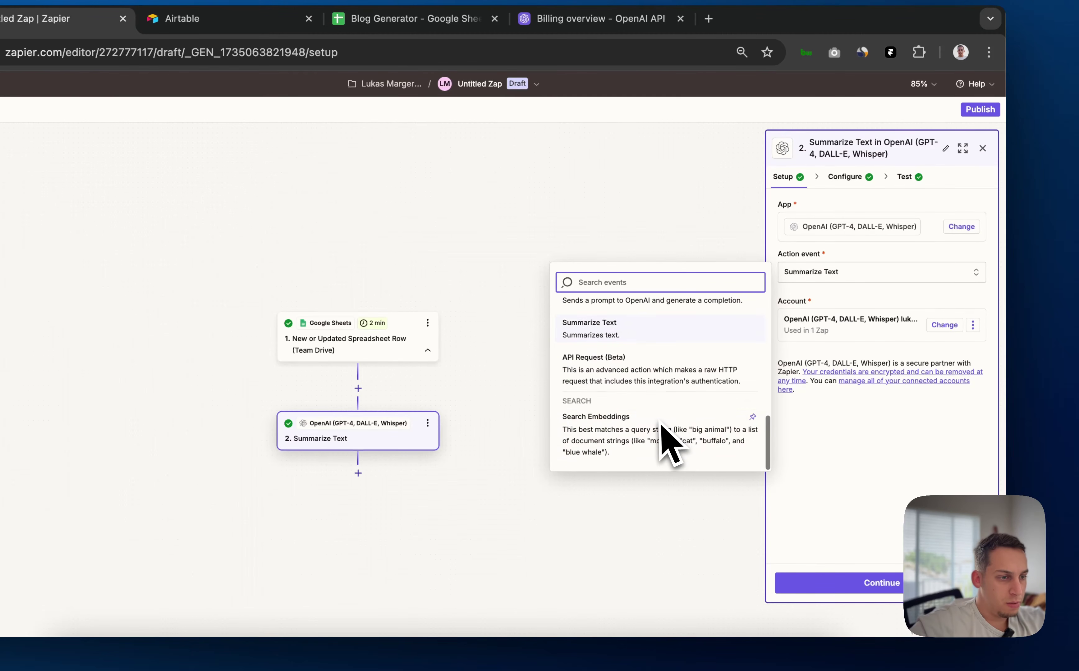
pyautogui.scroll(3, 668, 426)
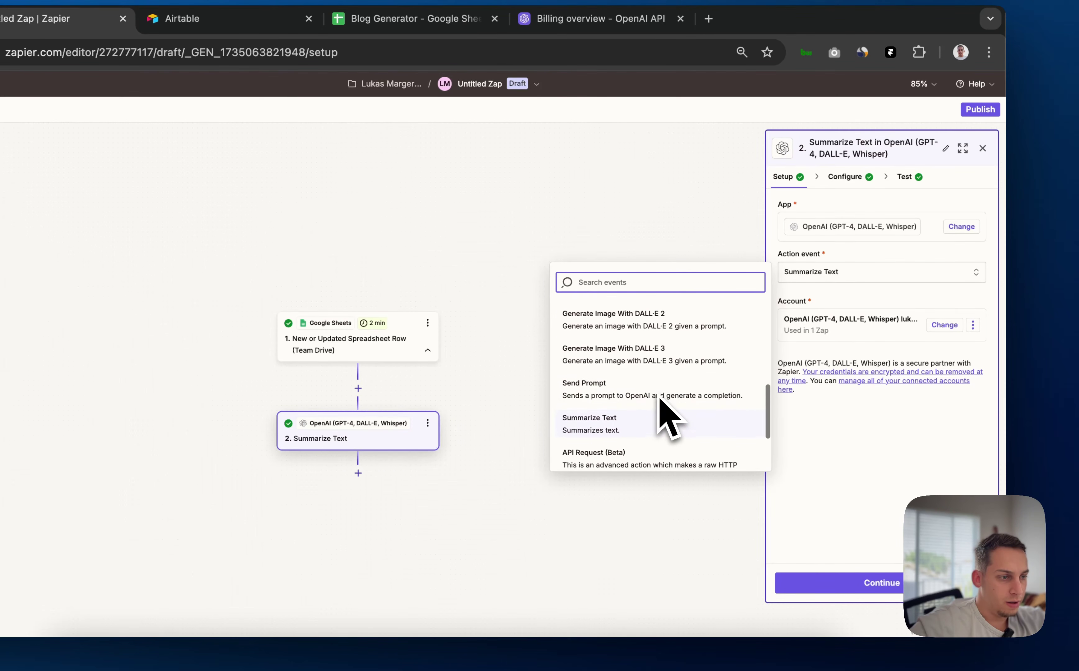
pyautogui.click(651, 392)
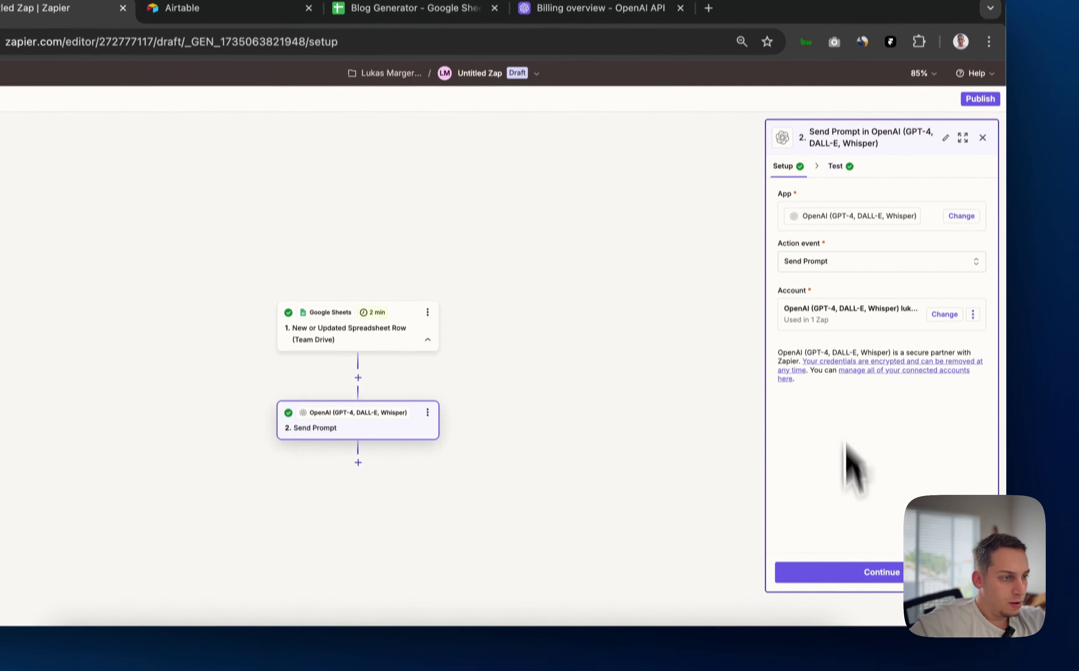
pyautogui.click(845, 583)
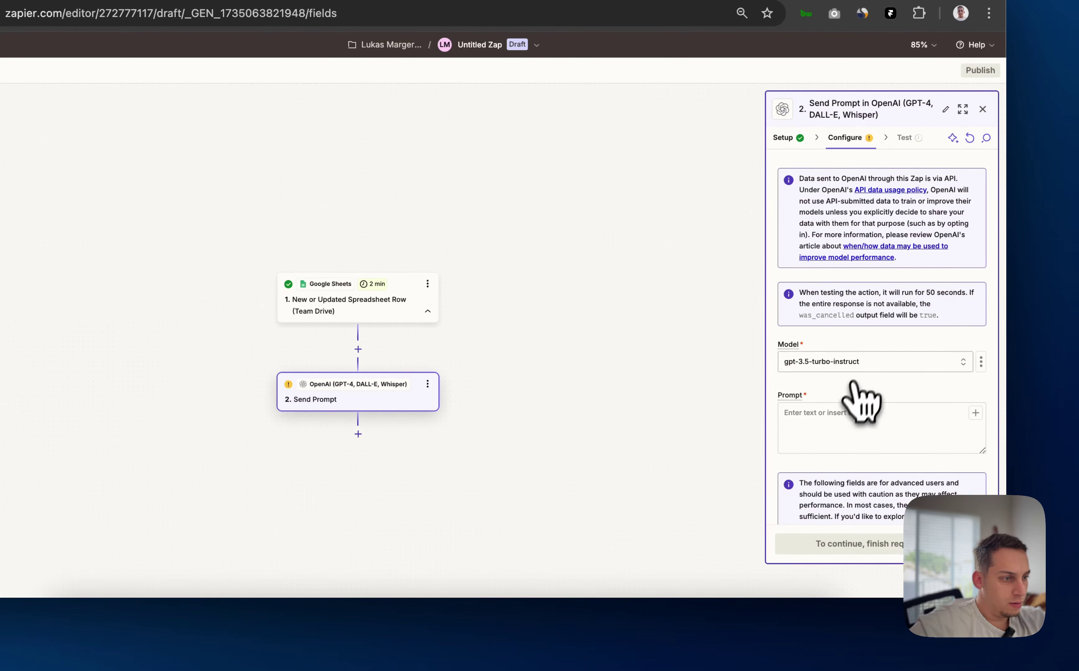
pyautogui.click(867, 361)
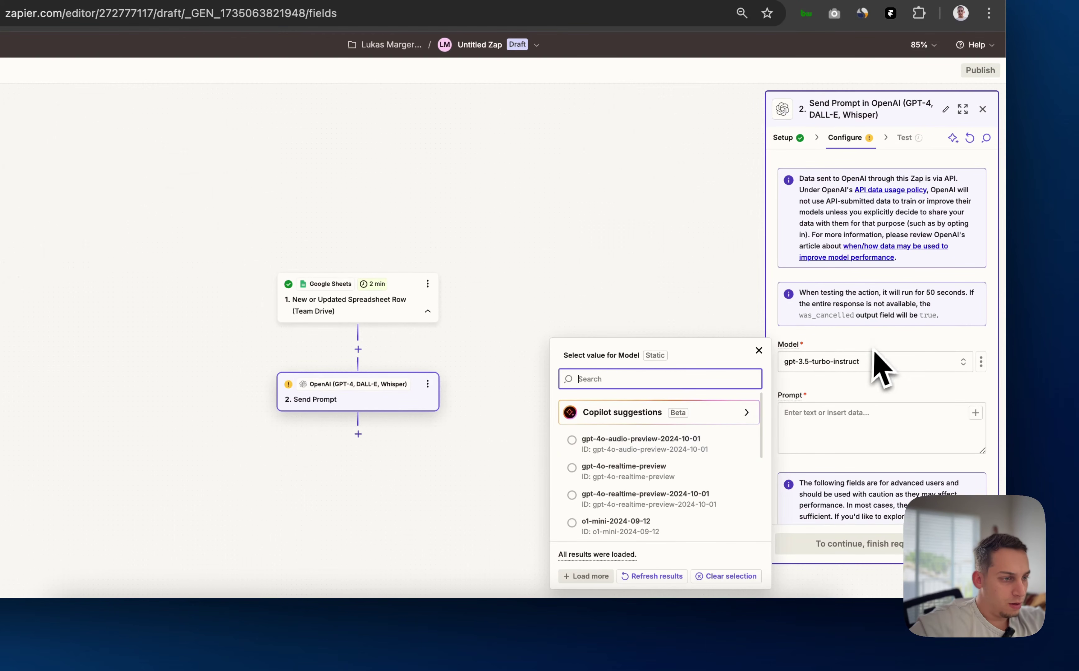
pyautogui.click(839, 419)
# Write the prompt 'generate a 1000 word blog about' Title 'using the following as context' Description
pyautogui.scroll(-3, 828, 427)
pyautogui.scroll(3, 828, 426)
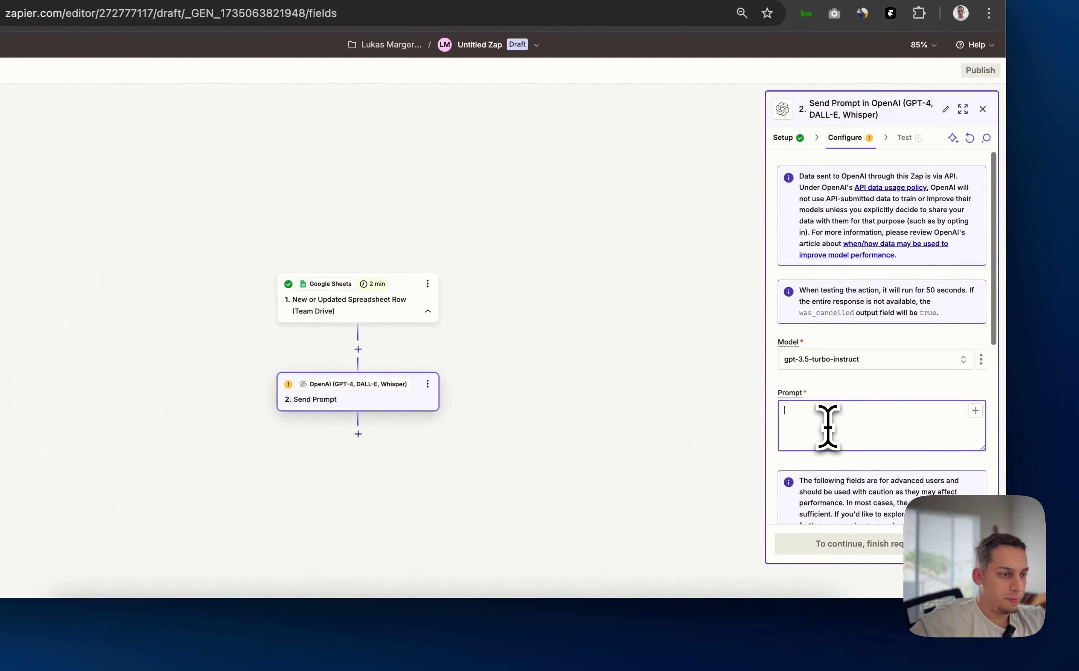
pyautogui.write('generate ')
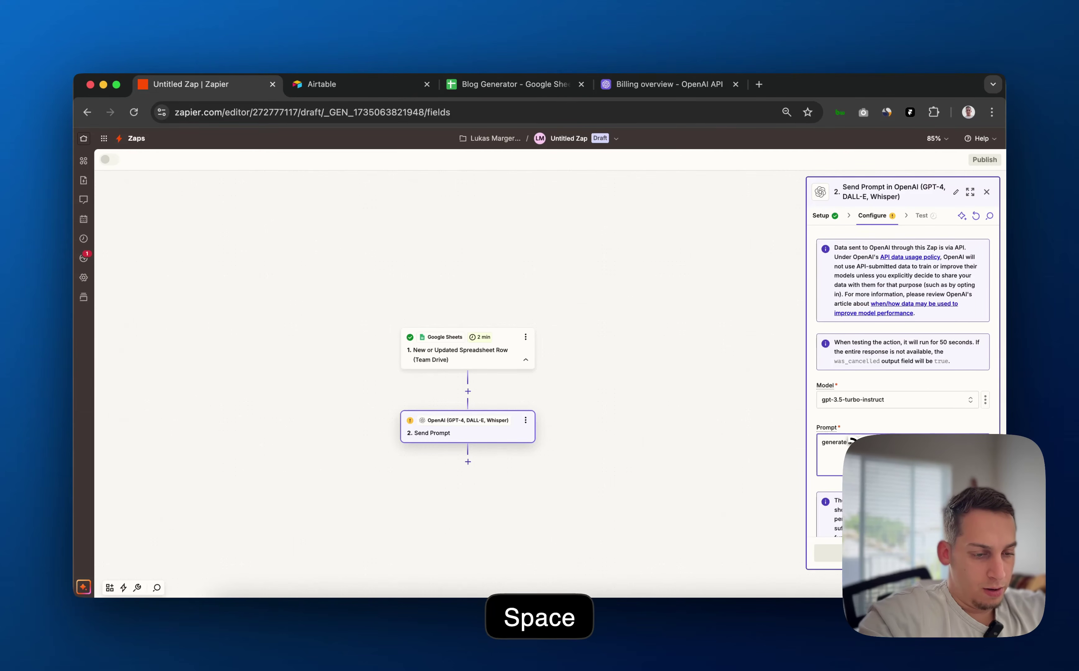
pyautogui.write('a 1000 word blog about')
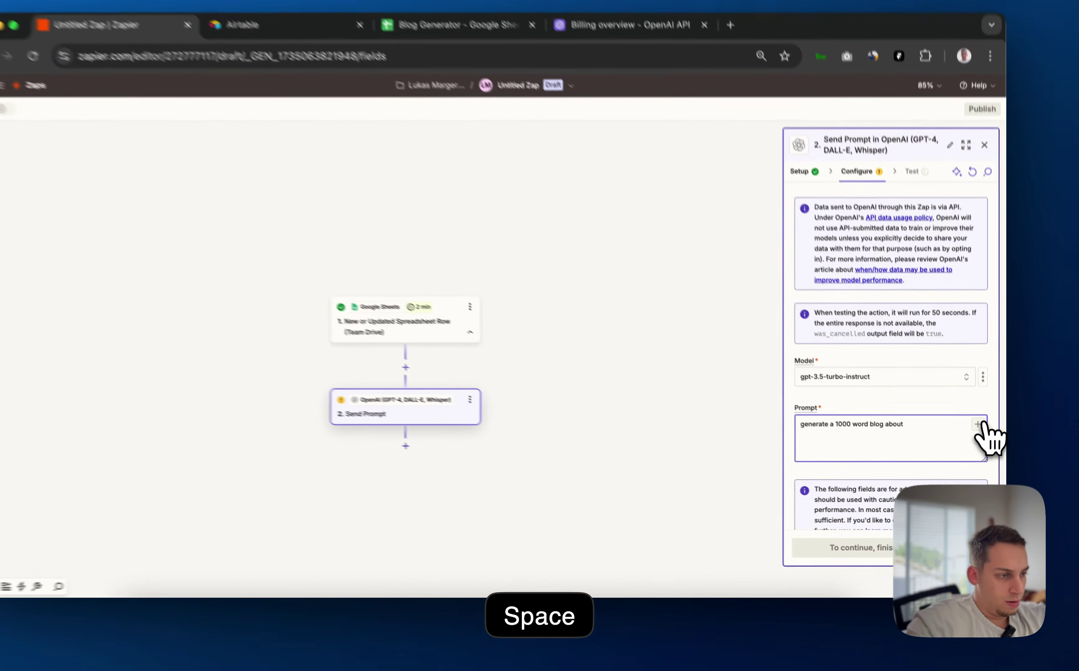
pyautogui.click(980, 441)
pyautogui.scroll(-1, 666, 479)
pyautogui.click(652, 500)
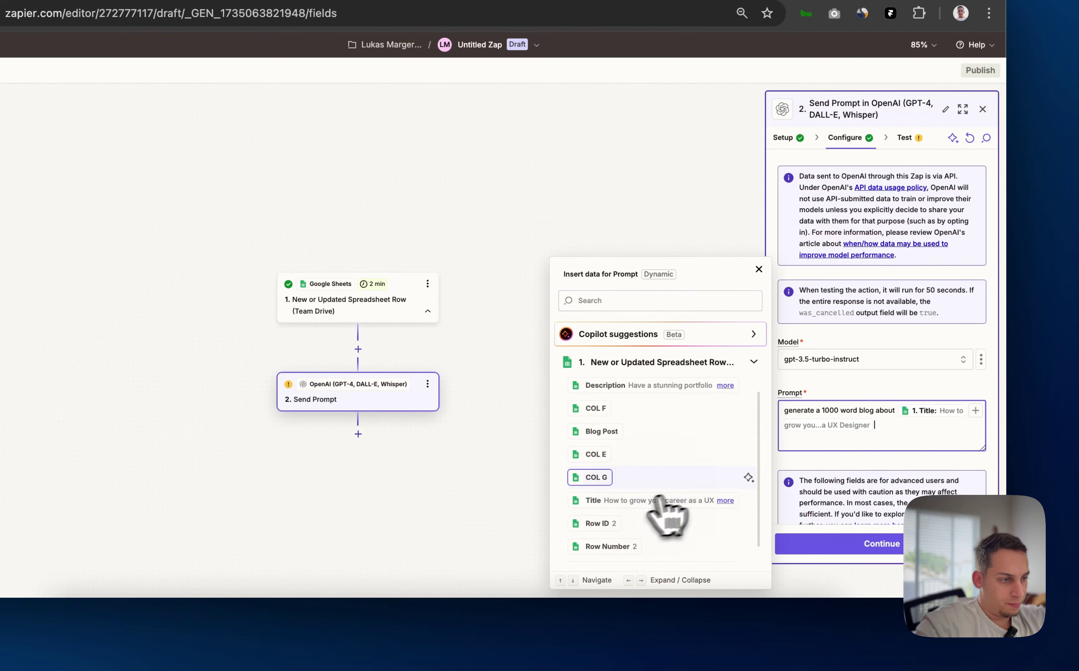
pyautogui.write('using the following')
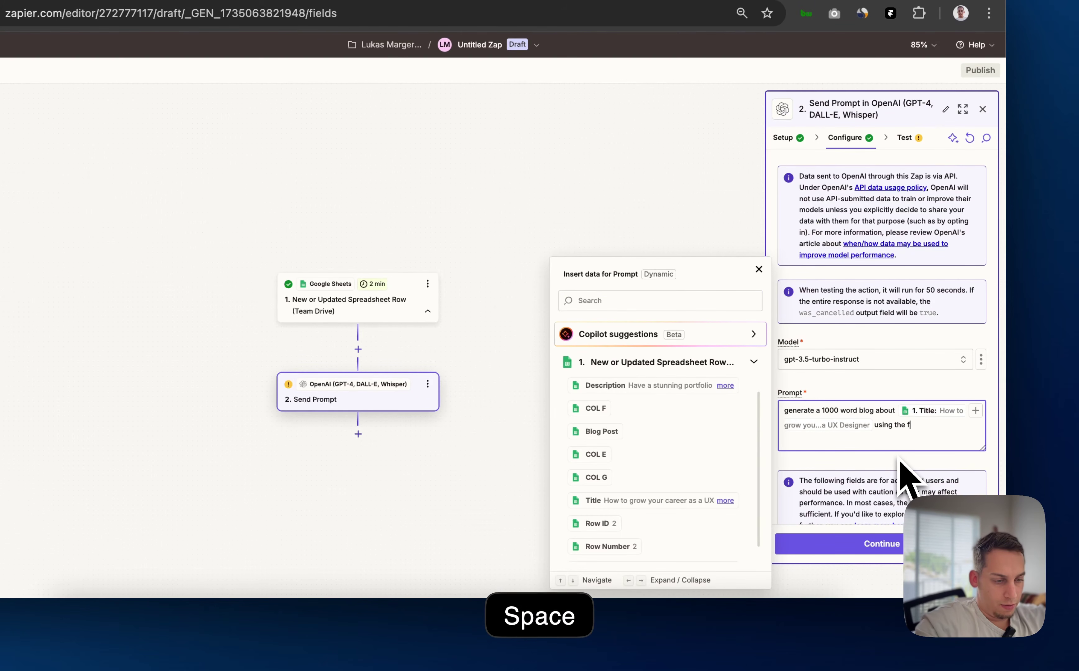
pyautogui.write(' as context')
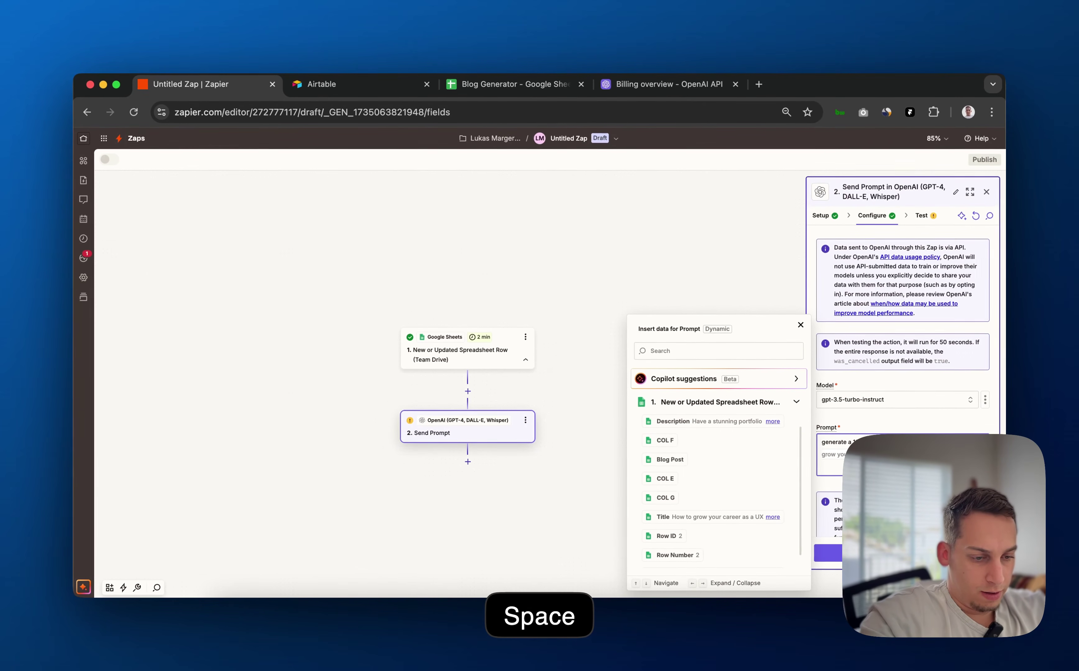
pyautogui.scroll(1, 758, 471)
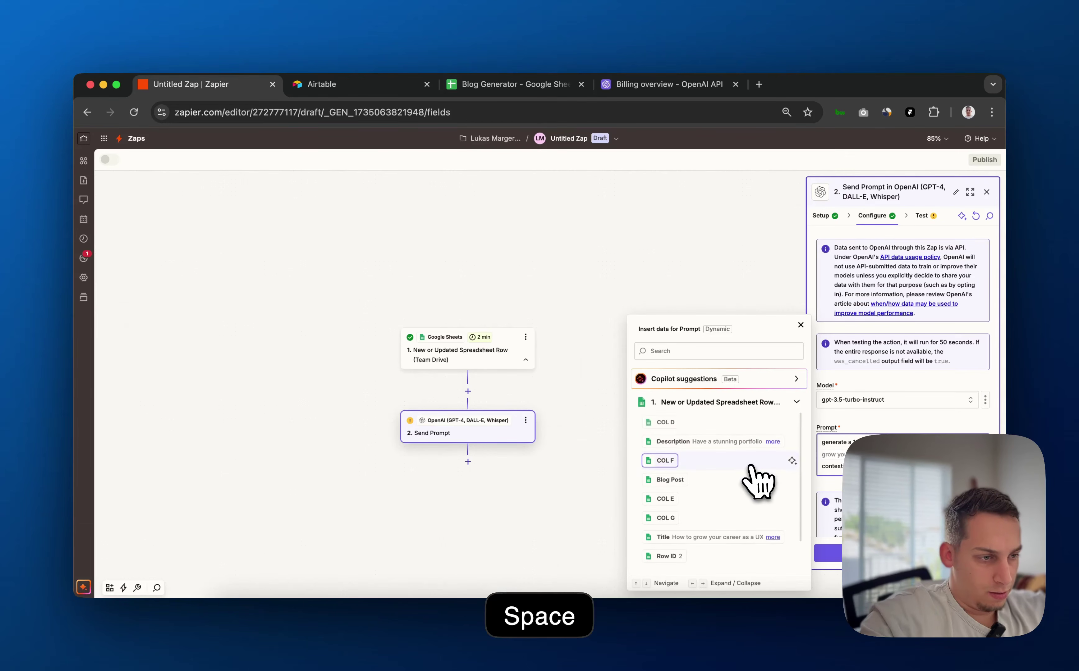
pyautogui.click(736, 442)
pyautogui.scroll(-3, 849, 463)
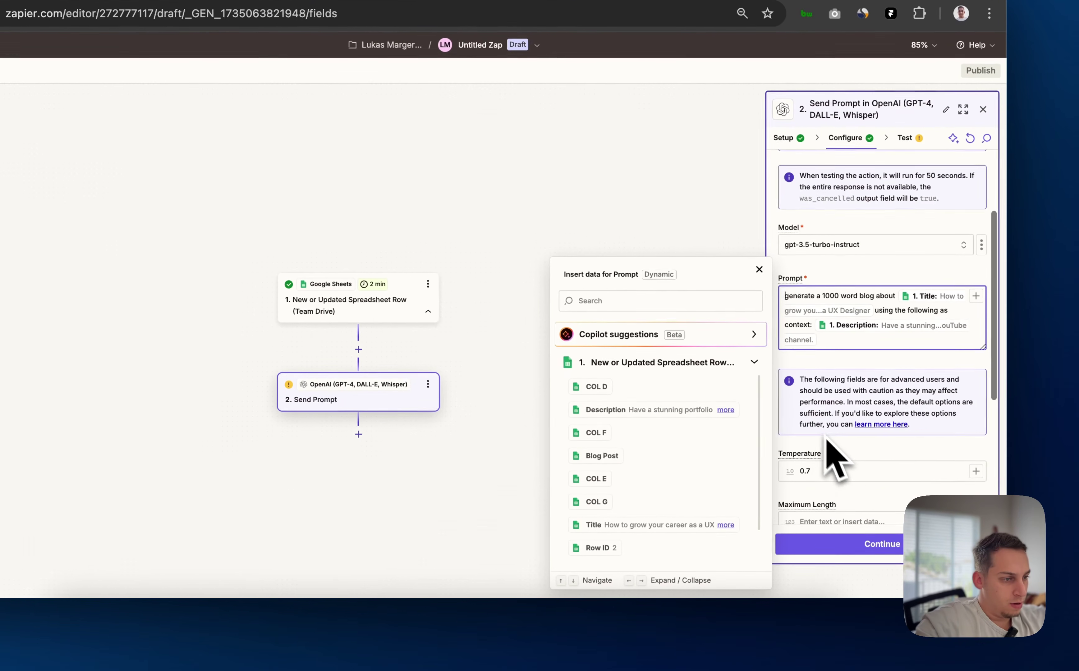
pyautogui.scroll(-2, 838, 468)
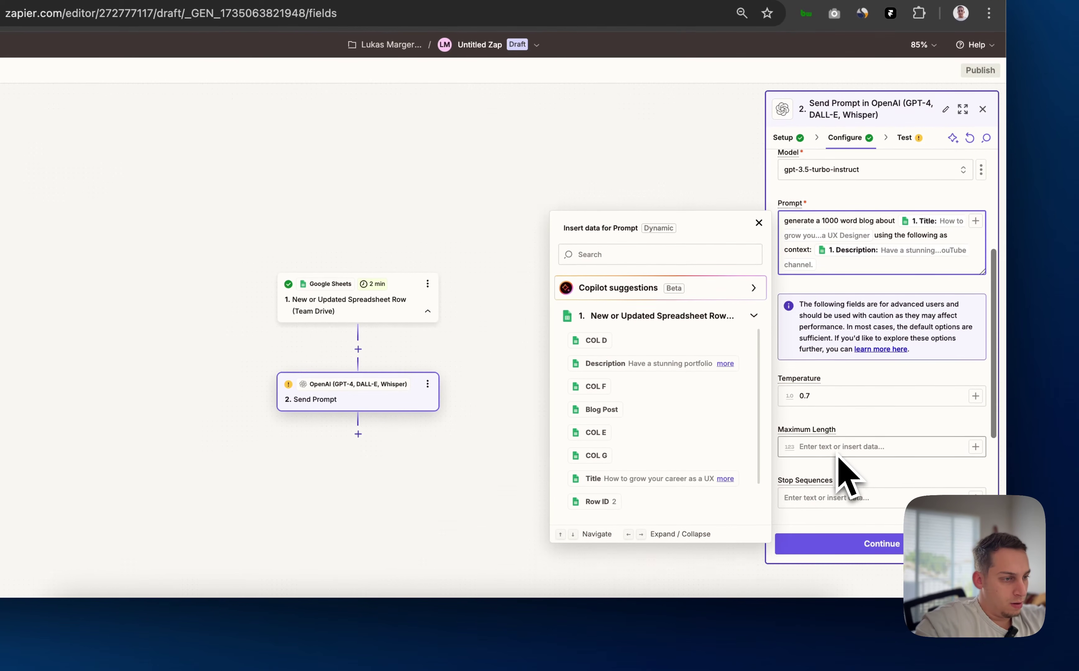
pyautogui.click(852, 538)
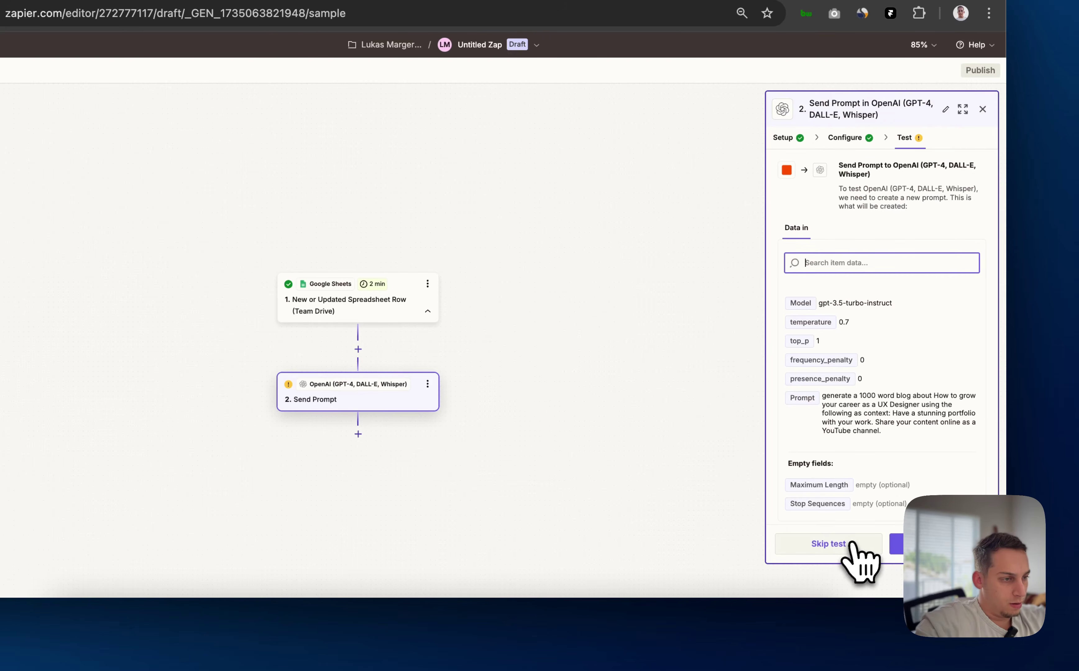
# Test Send Prompt and read through the generated blog about UX portfolios and YouTube channels
pyautogui.click(936, 544)
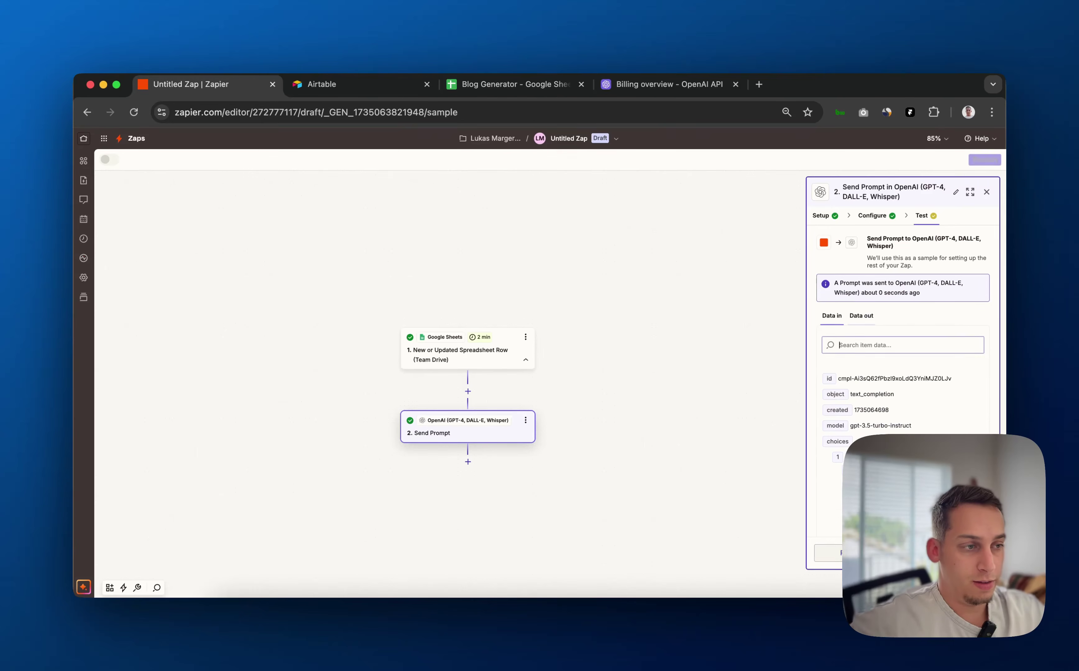
pyautogui.scroll(-4, 903, 382)
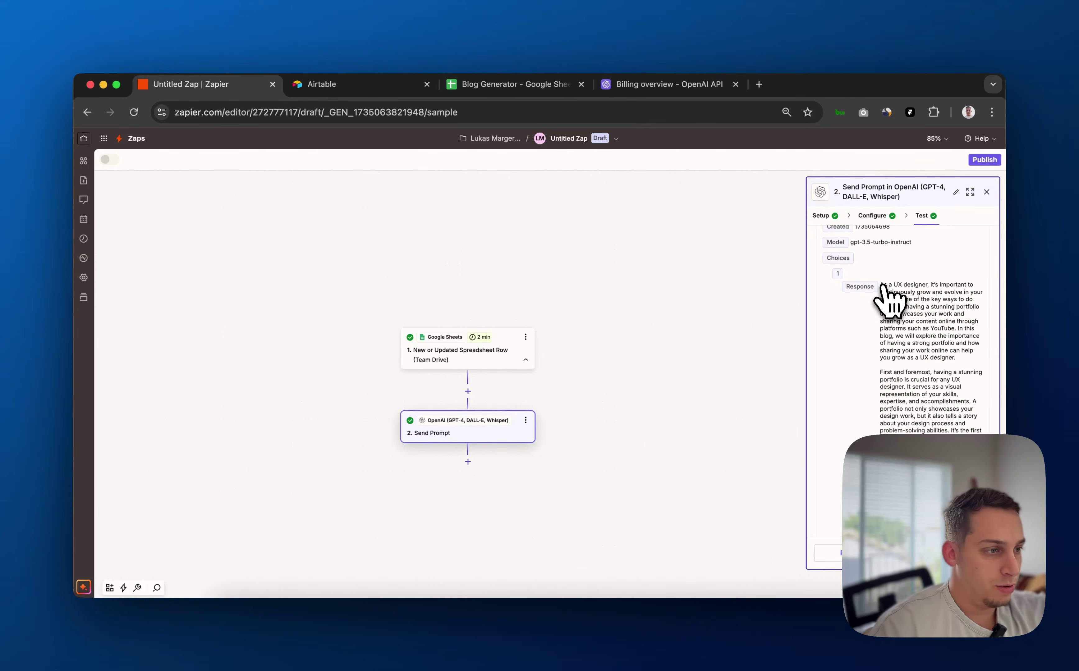
pyautogui.scroll(-10, 883, 293)
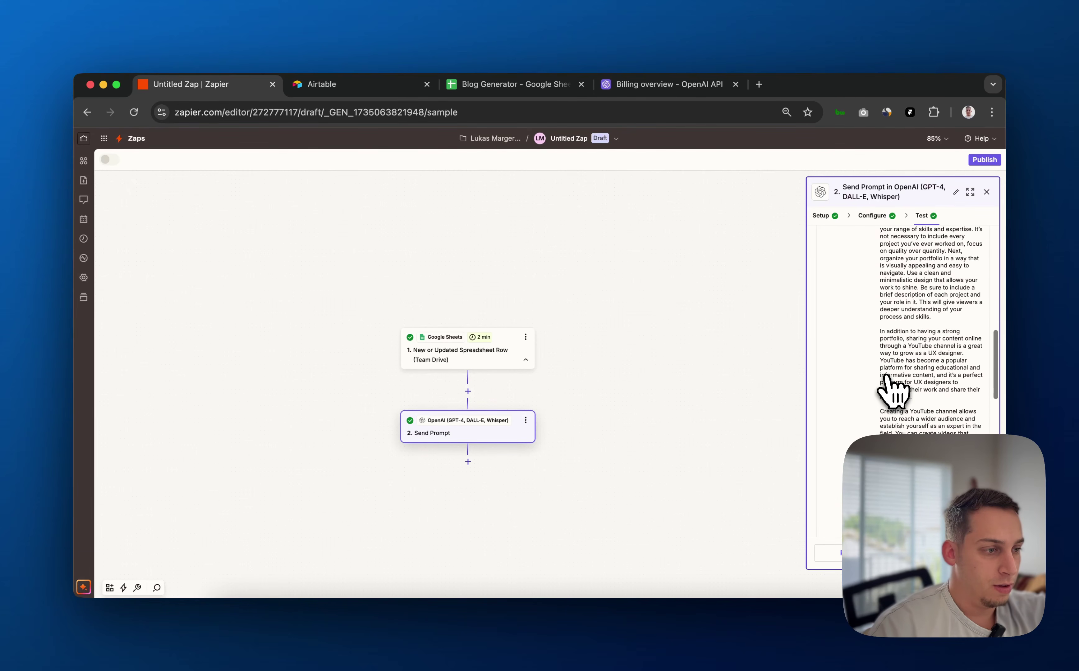
pyautogui.scroll(15, 885, 378)
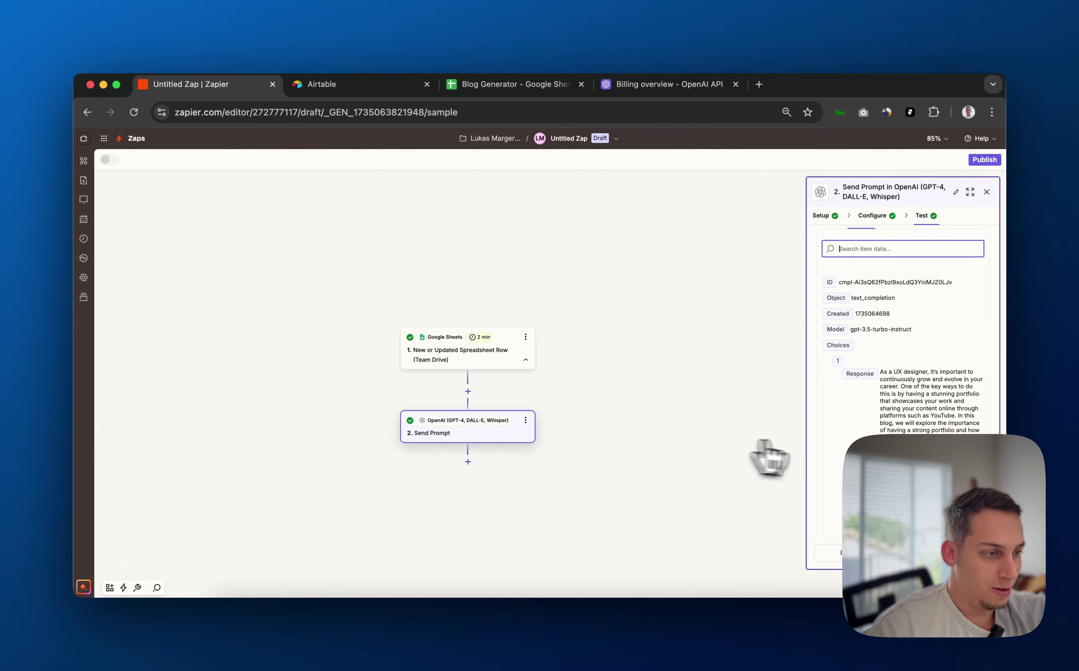
pyautogui.scroll(-10, 902, 328)
pyautogui.scroll(-5, 932, 329)
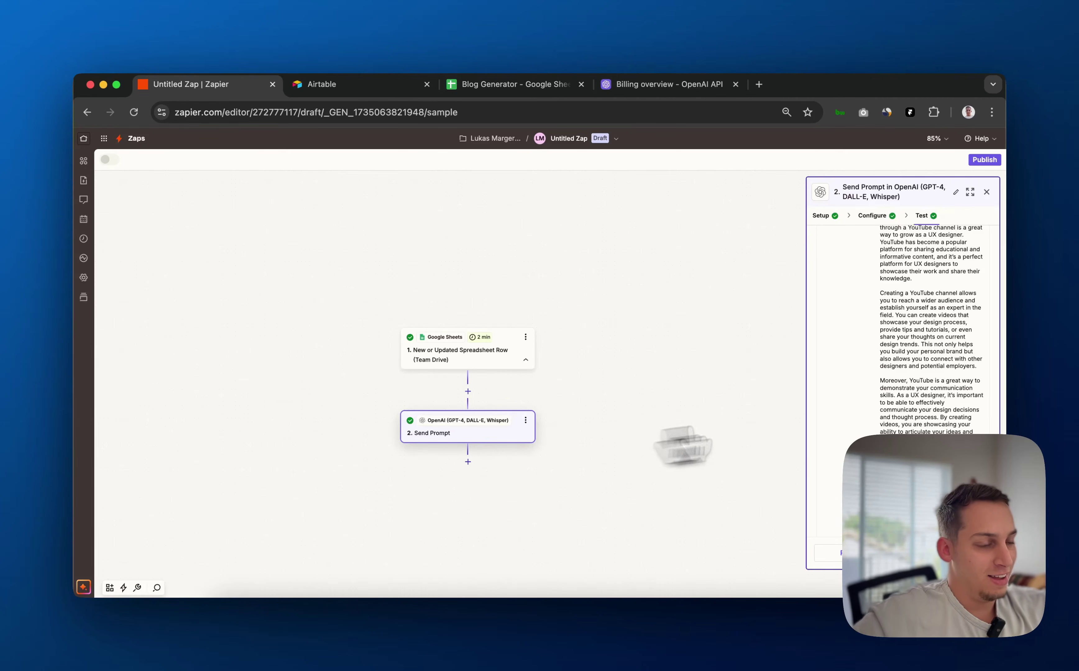
pyautogui.scroll(-8, 885, 413)
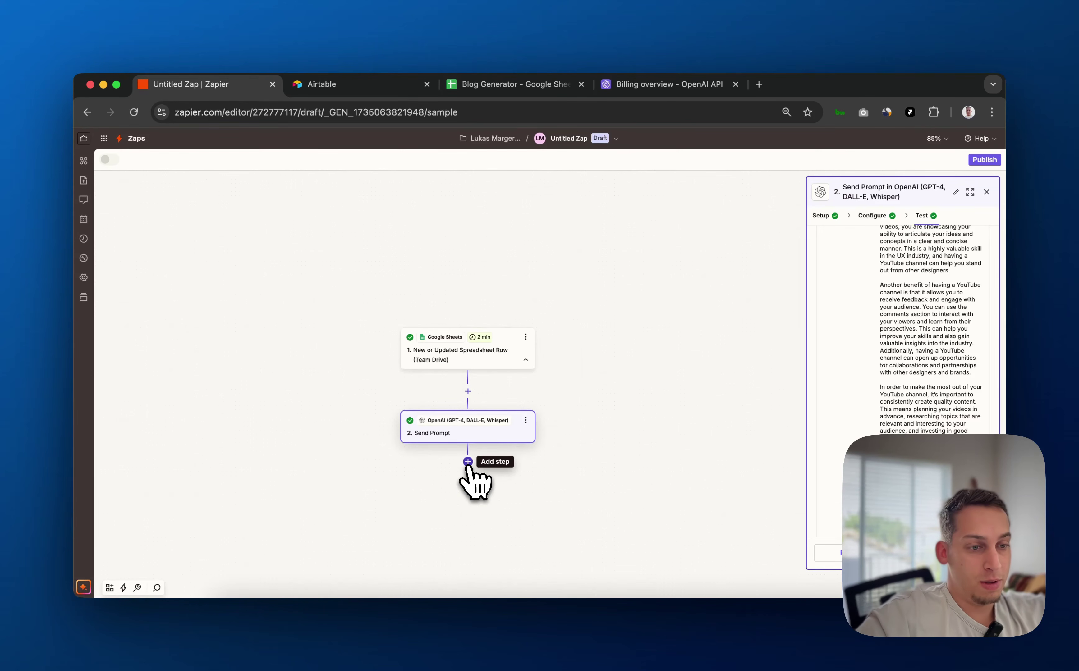
pyautogui.scroll(15, 889, 344)
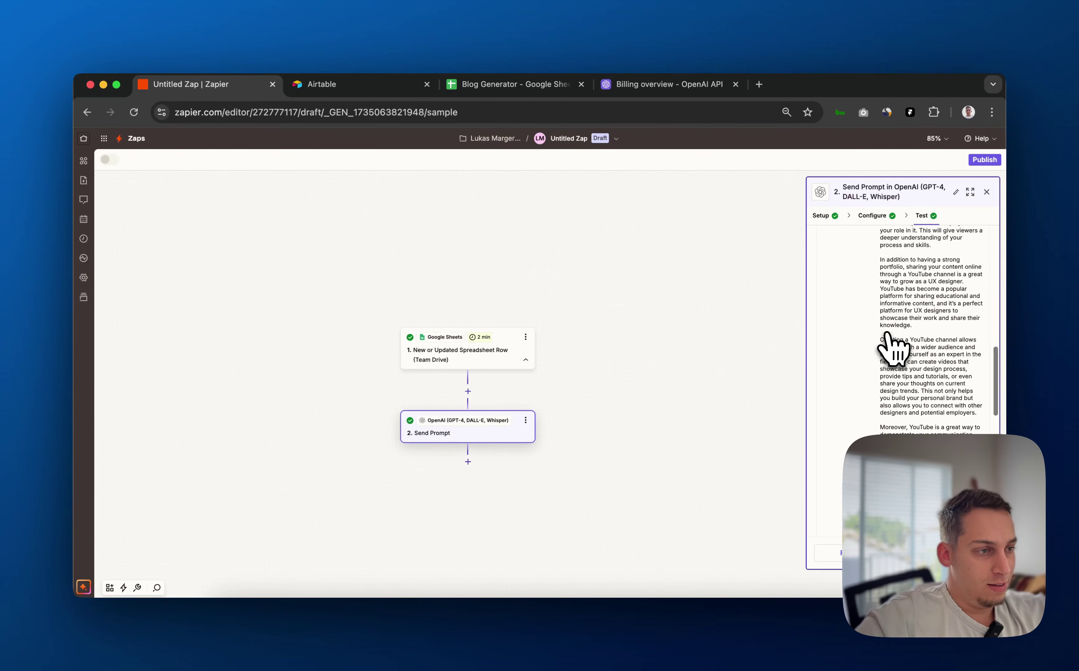
pyautogui.scroll(3, 892, 348)
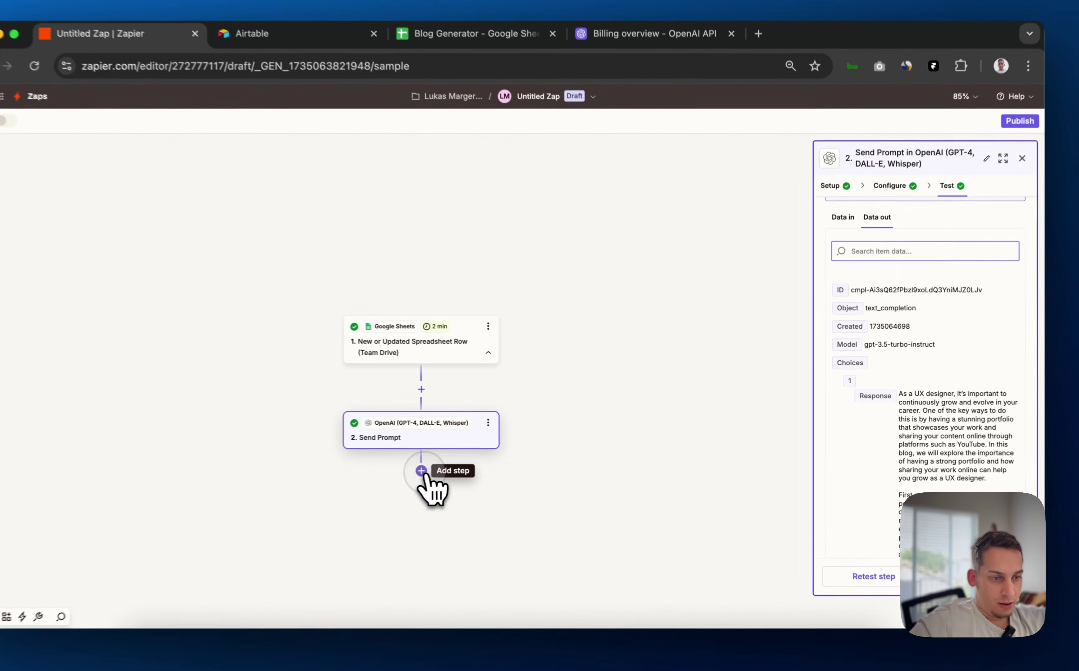
# Add a third step using Google Sheets with the Create Spreadsheet Column event
pyautogui.click(468, 461)
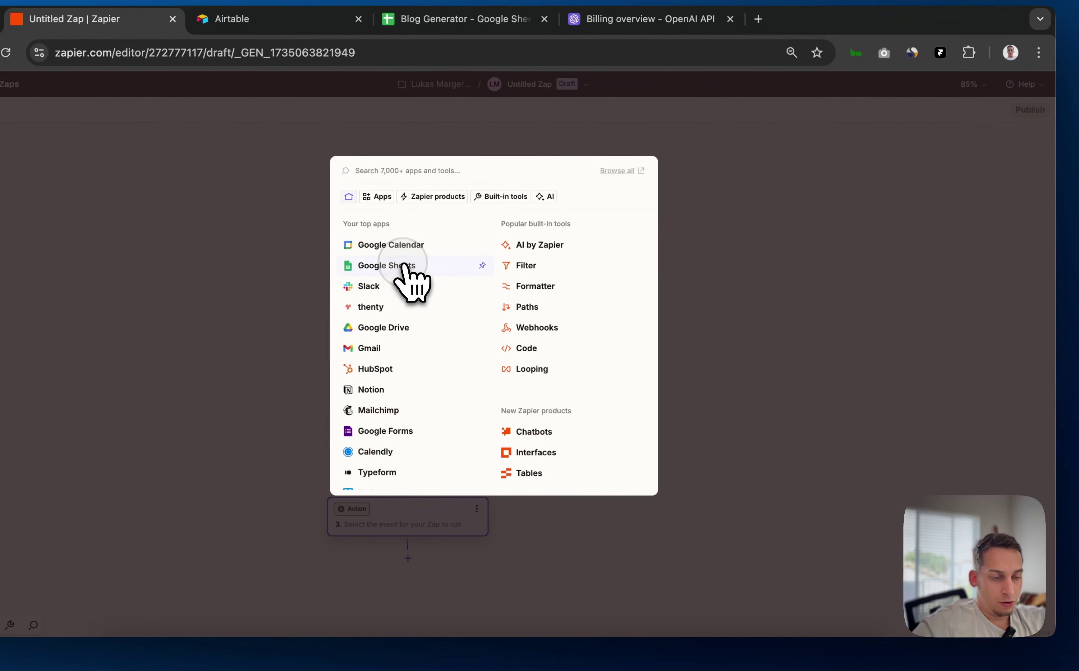
pyautogui.click(403, 265)
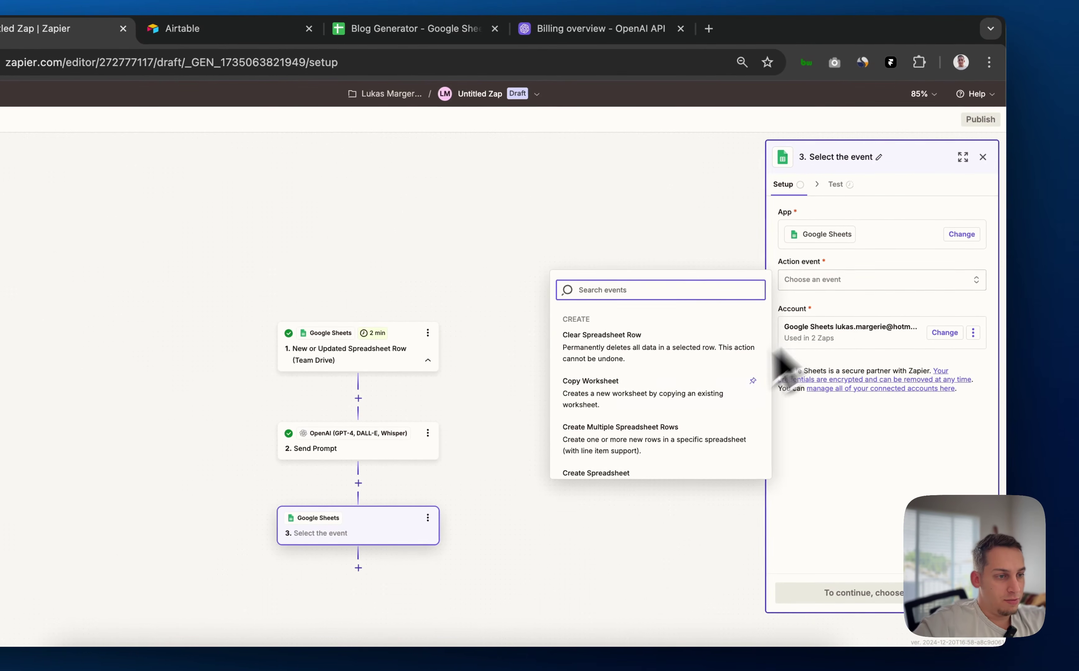
pyautogui.scroll(-2, 680, 413)
pyautogui.scroll(-4, 680, 413)
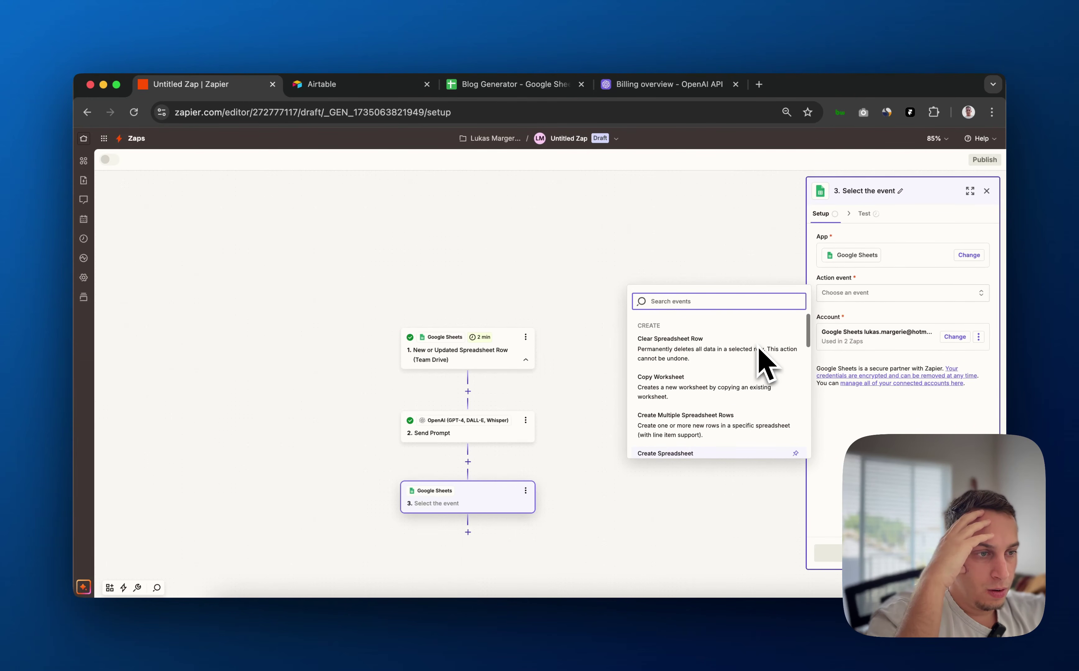
pyautogui.scroll(-2, 725, 408)
pyautogui.click(718, 400)
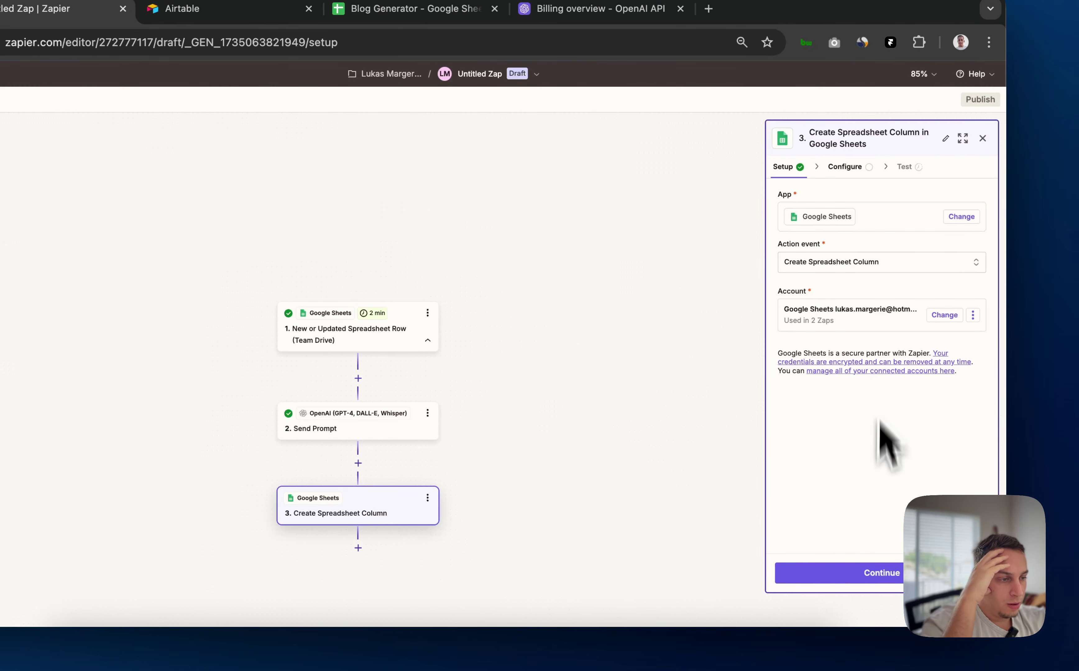
# Point the step at My Google Drive, the Blog Generator spreadsheet and Sheet1
pyautogui.click(850, 563)
pyautogui.click(890, 221)
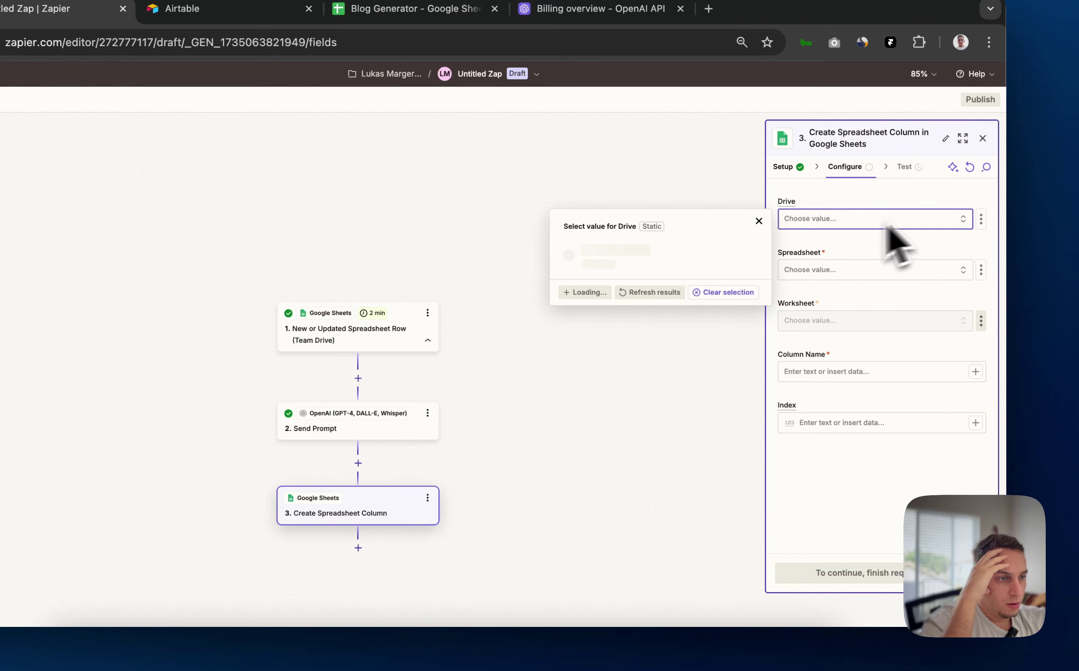
pyautogui.click(629, 271)
pyautogui.click(870, 329)
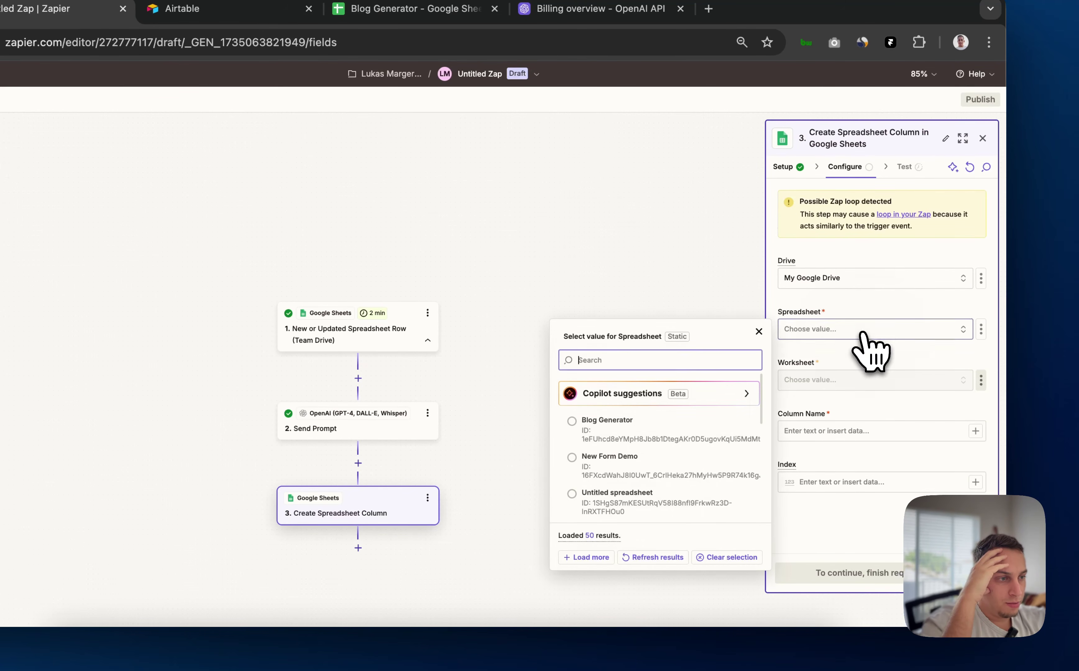
pyautogui.click(710, 421)
pyautogui.click(861, 380)
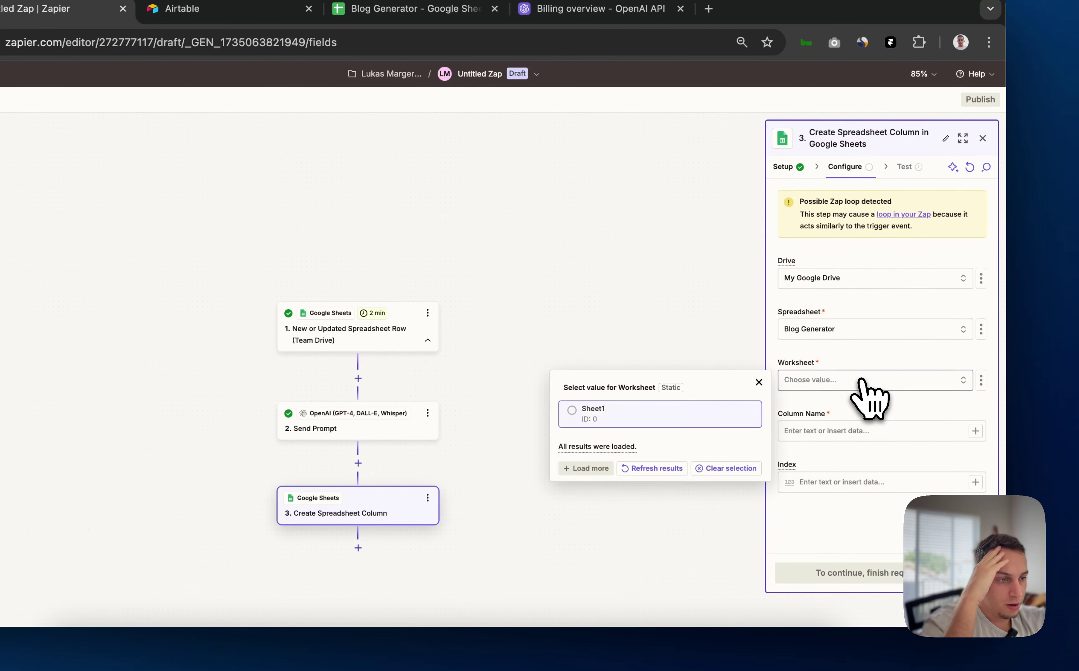
pyautogui.click(665, 415)
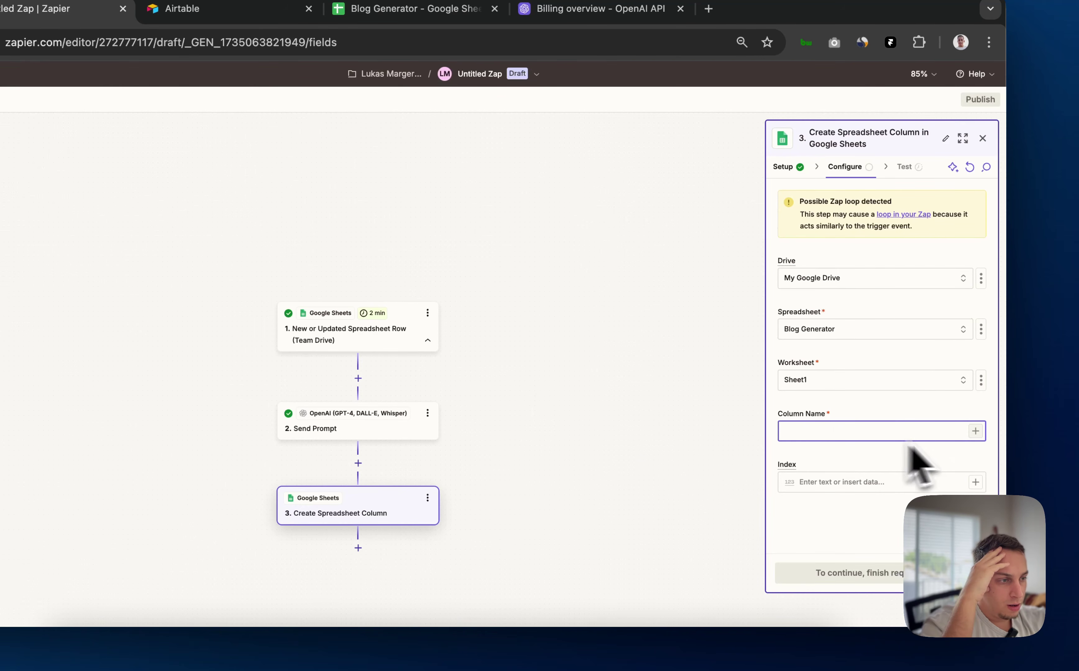
# Map the OpenAI step's Response into Column Name and run the test
pyautogui.click(974, 433)
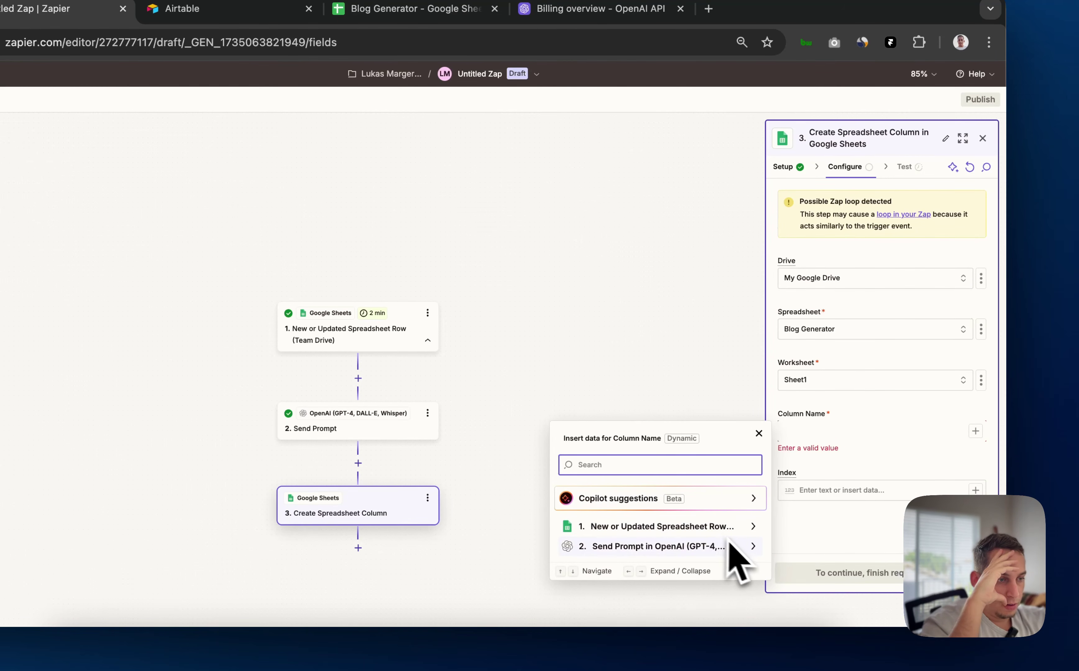
pyautogui.click(802, 433)
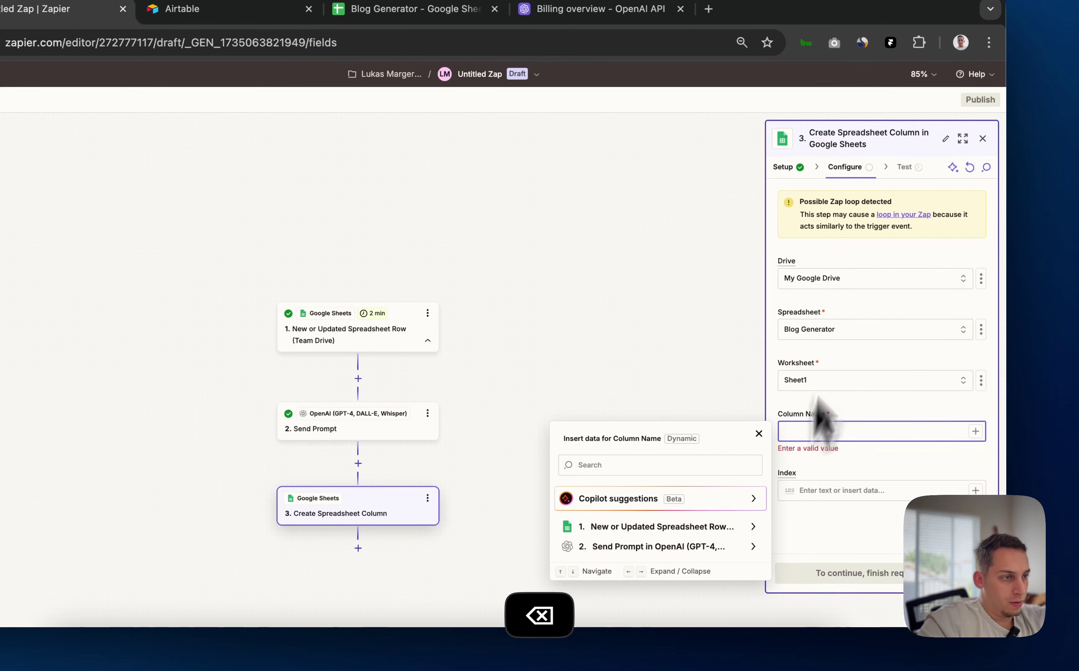
pyautogui.click(734, 547)
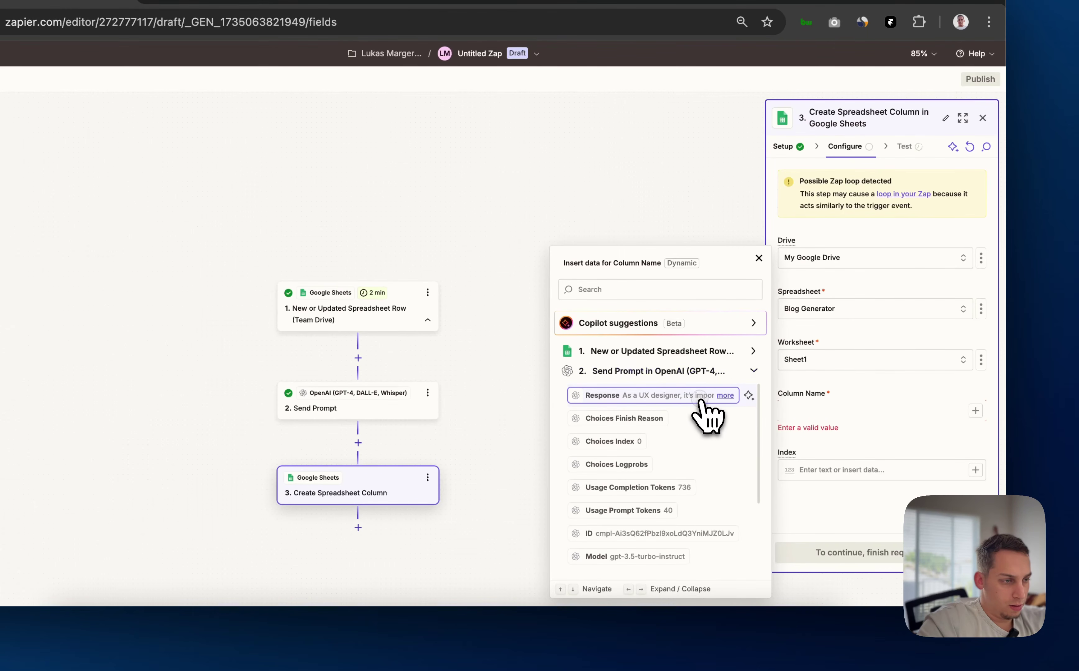
pyautogui.click(883, 454)
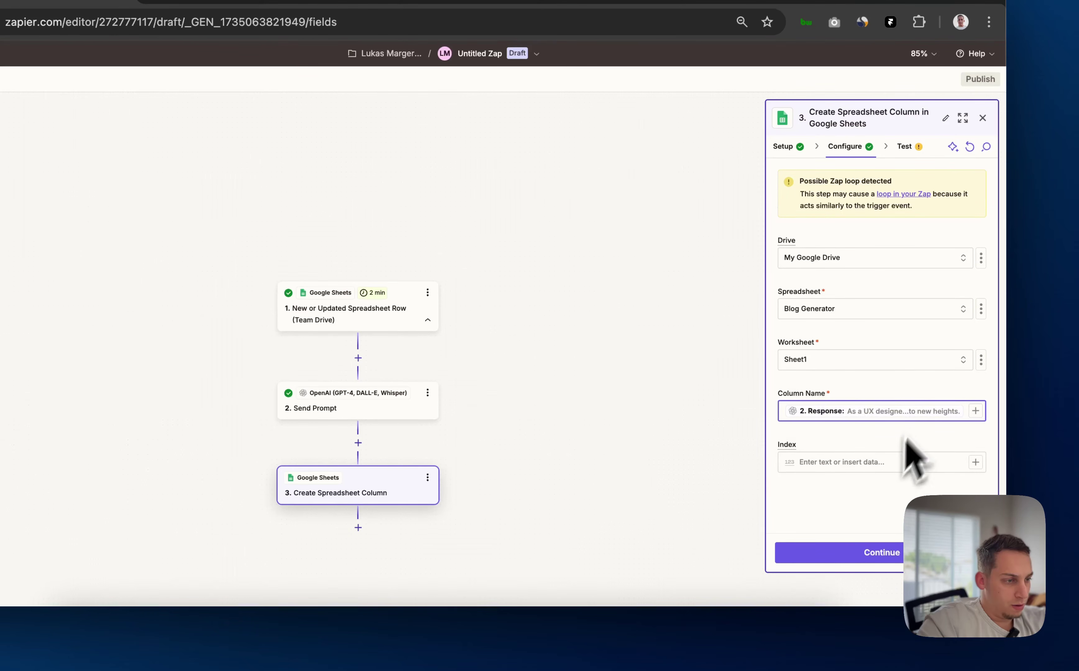
pyautogui.click(854, 553)
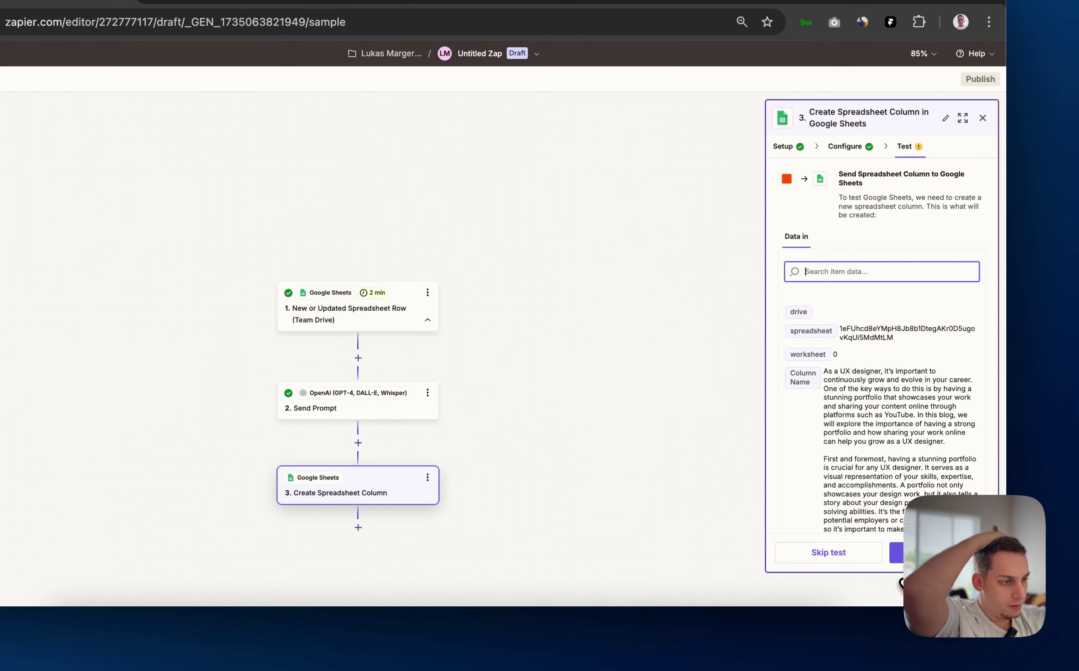
pyautogui.click(896, 553)
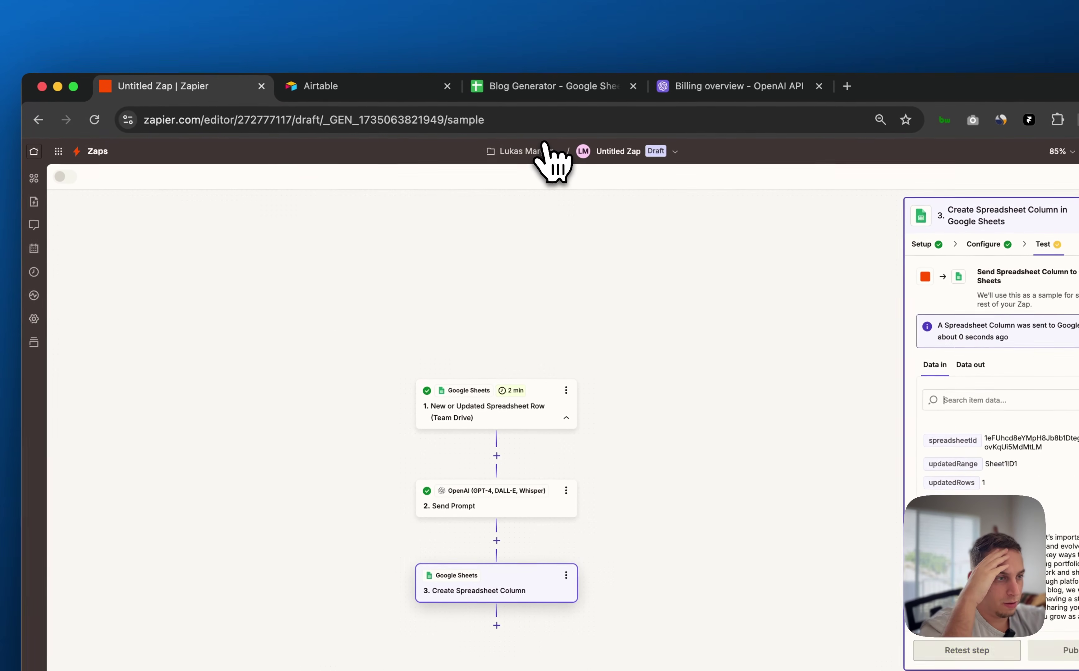
pyautogui.click(542, 91)
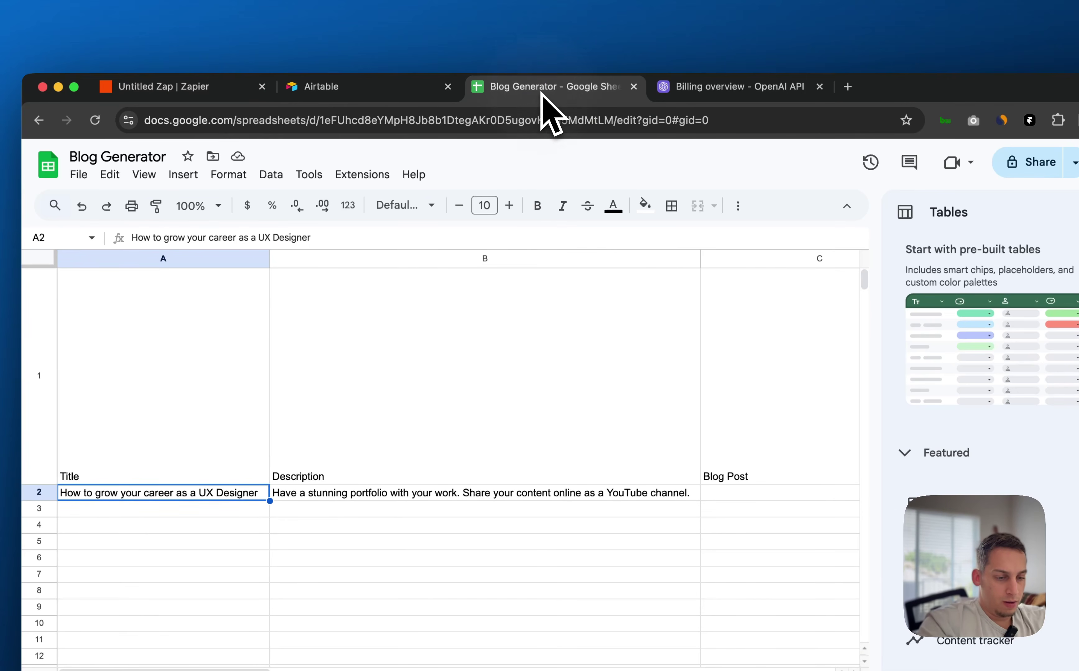
pyautogui.hscroll(5, 541, 398)
pyautogui.hscroll(-4, 542, 398)
pyautogui.hscroll(10, 574, 384)
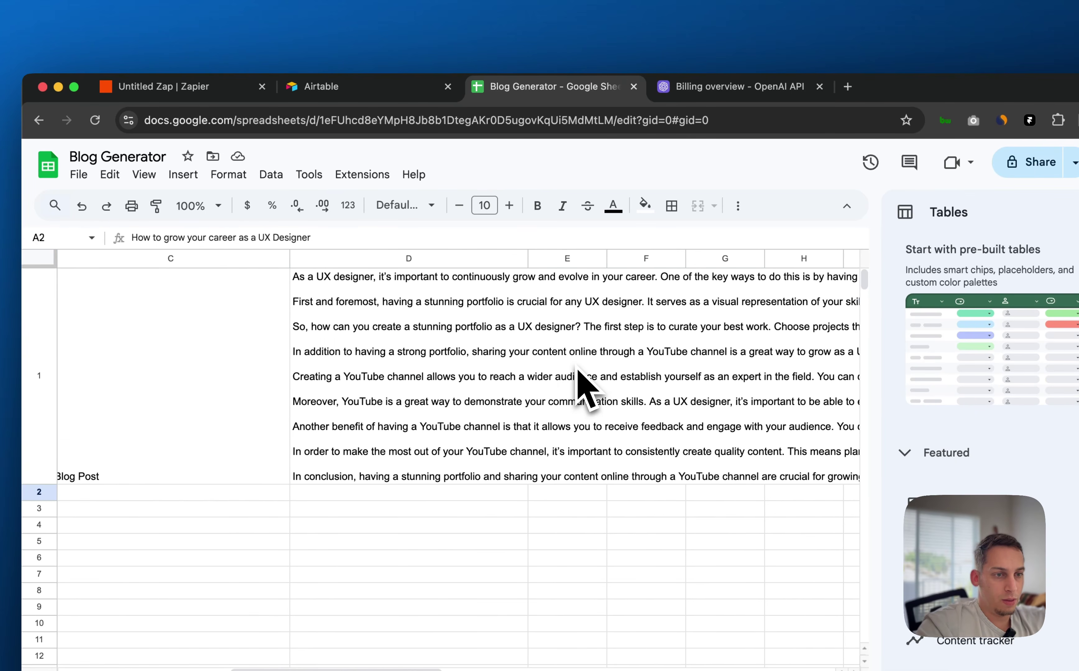
pyautogui.click(577, 379)
pyautogui.hscroll(-2, 533, 382)
pyautogui.hscroll(-6, 496, 382)
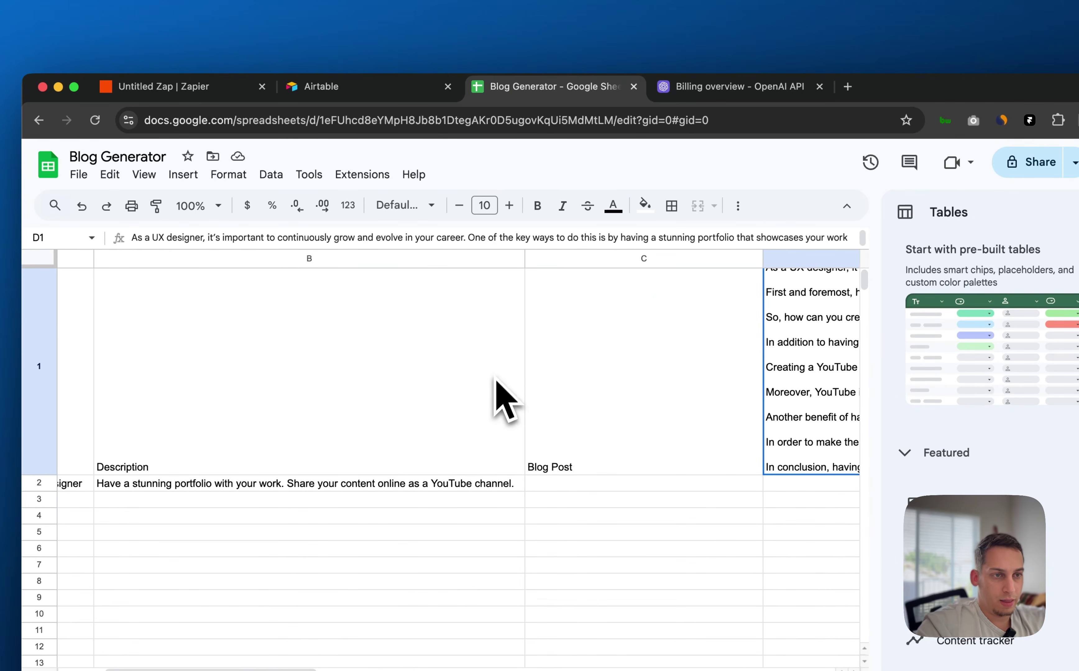
pyautogui.click(256, 94)
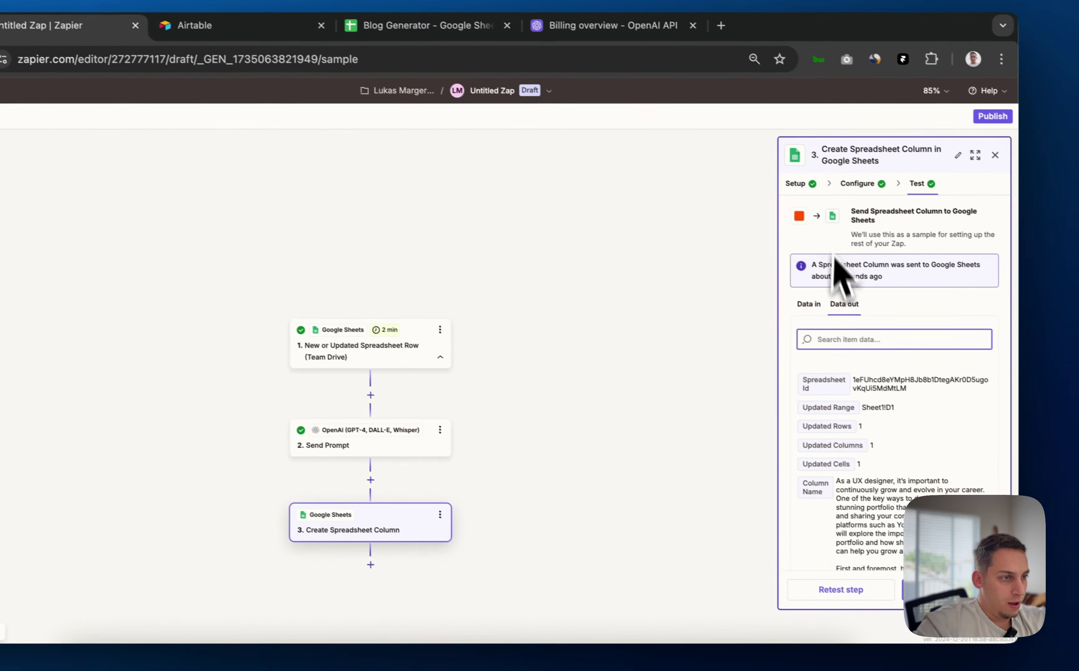
# Map the sheet's Blog Post field into Column Name and the OpenAI Response into Index, then test
pyautogui.click(987, 254)
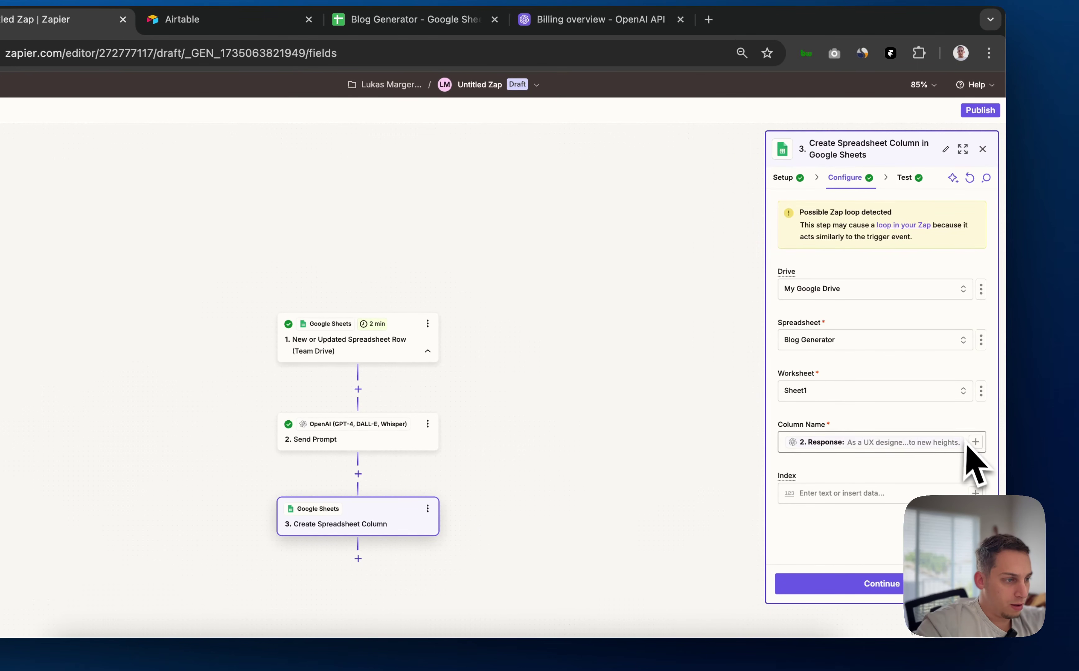
pyautogui.press('BackSpace')
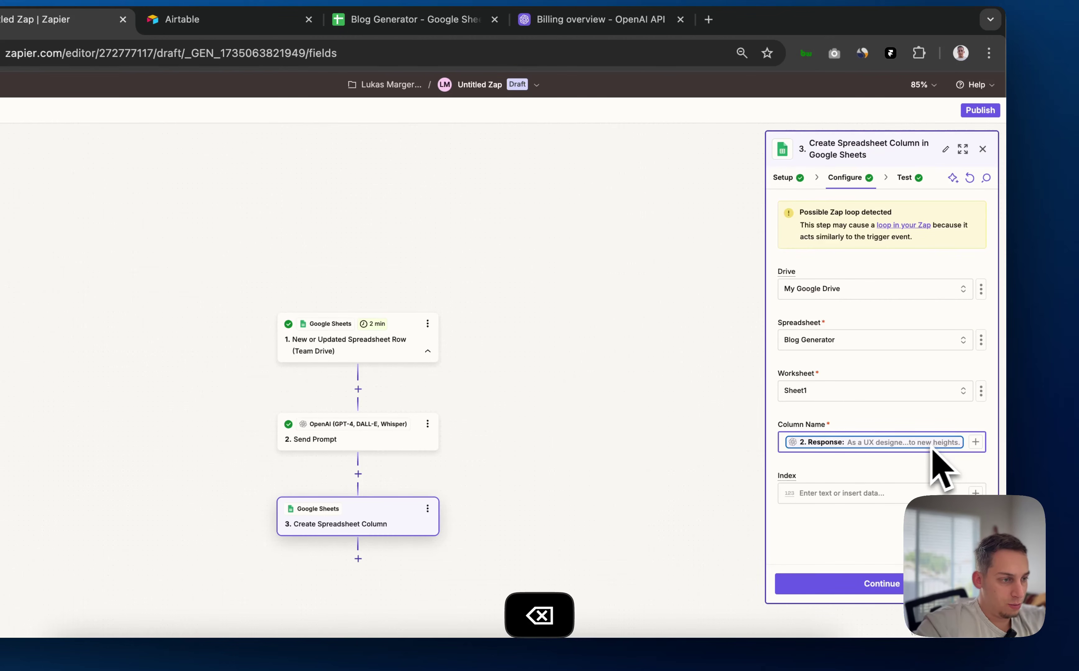
pyautogui.press('BackSpace')
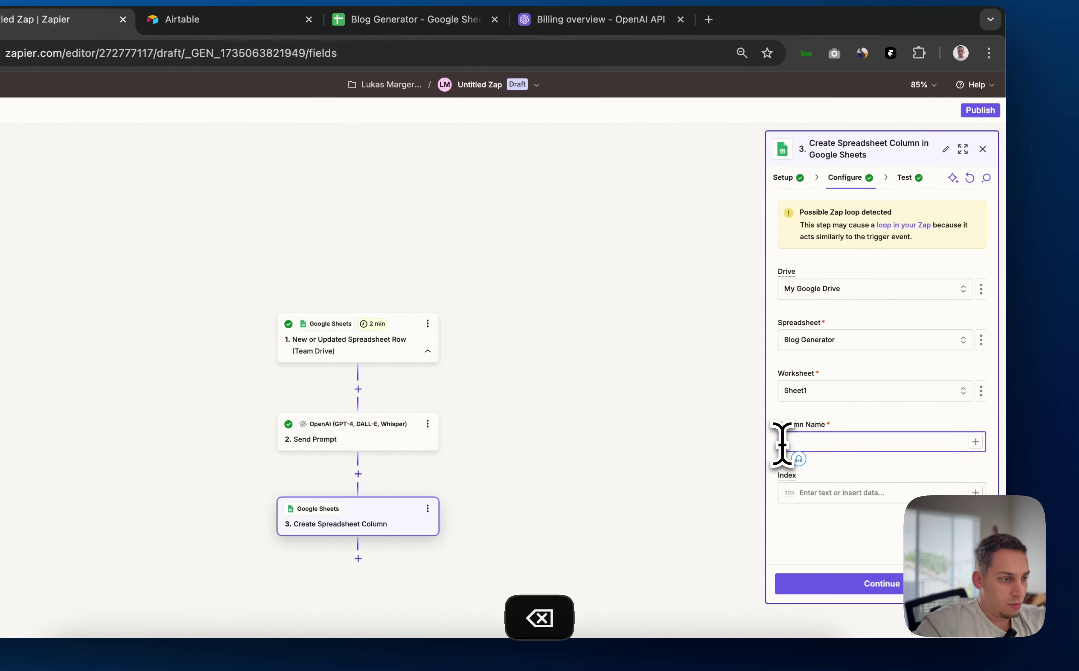
pyautogui.click(975, 442)
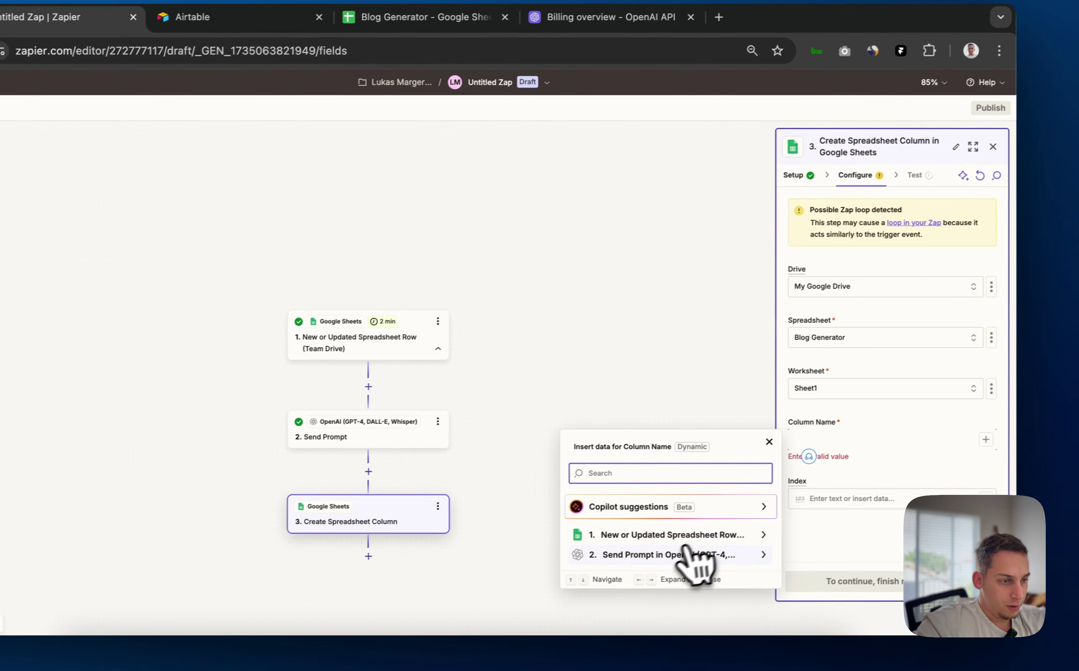
pyautogui.click(683, 538)
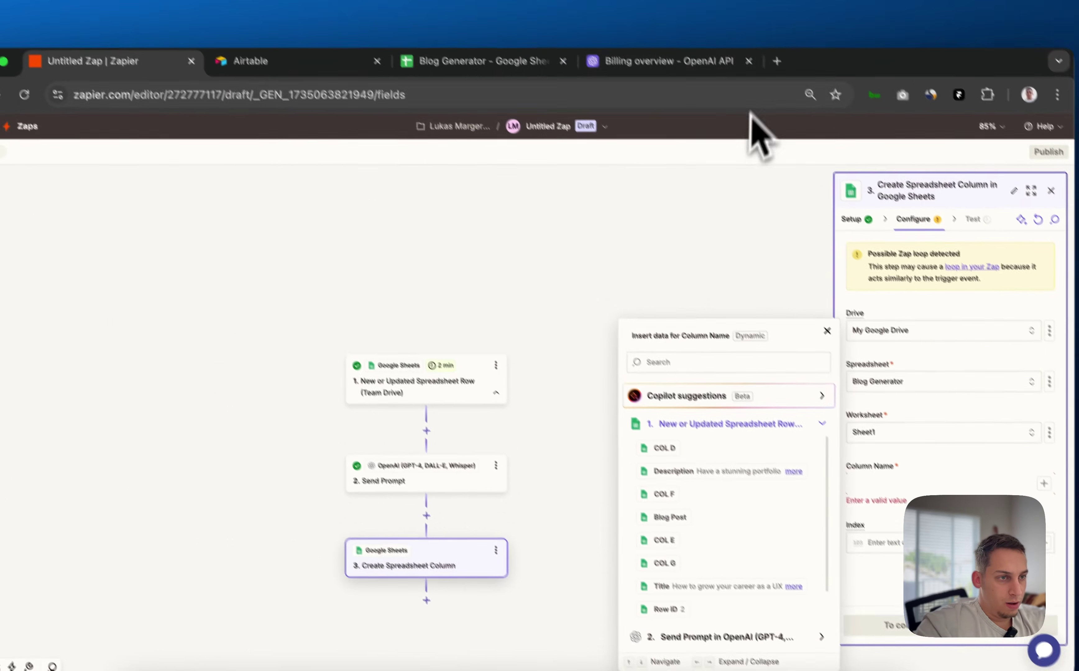
pyautogui.click(461, 13)
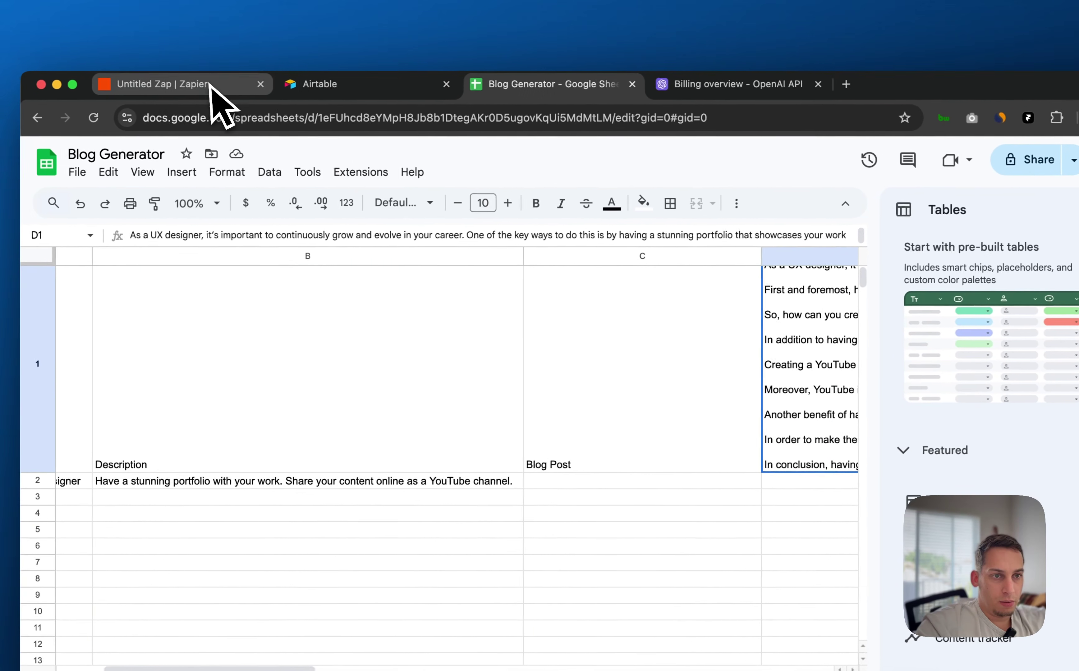
pyautogui.click(164, 87)
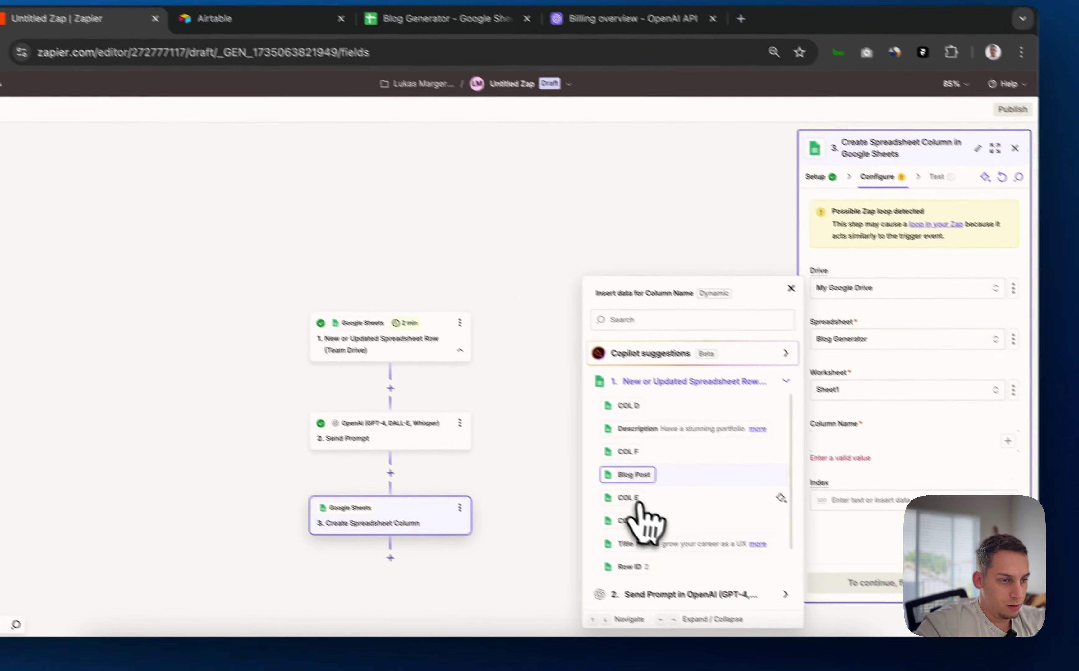
pyautogui.click(632, 474)
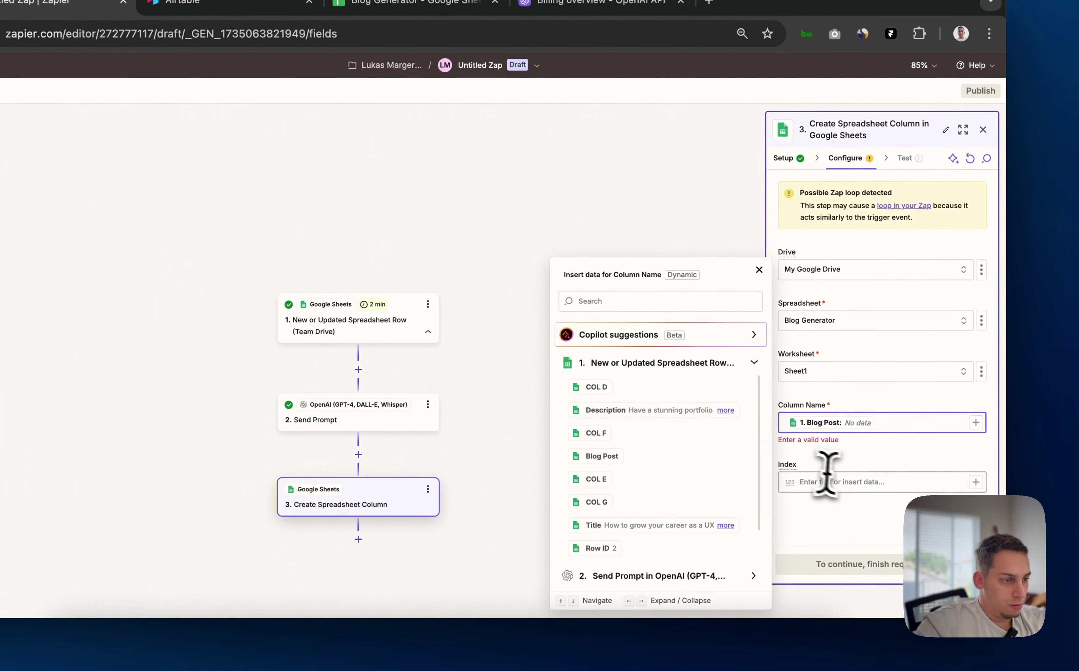
pyautogui.click(870, 494)
pyautogui.click(975, 474)
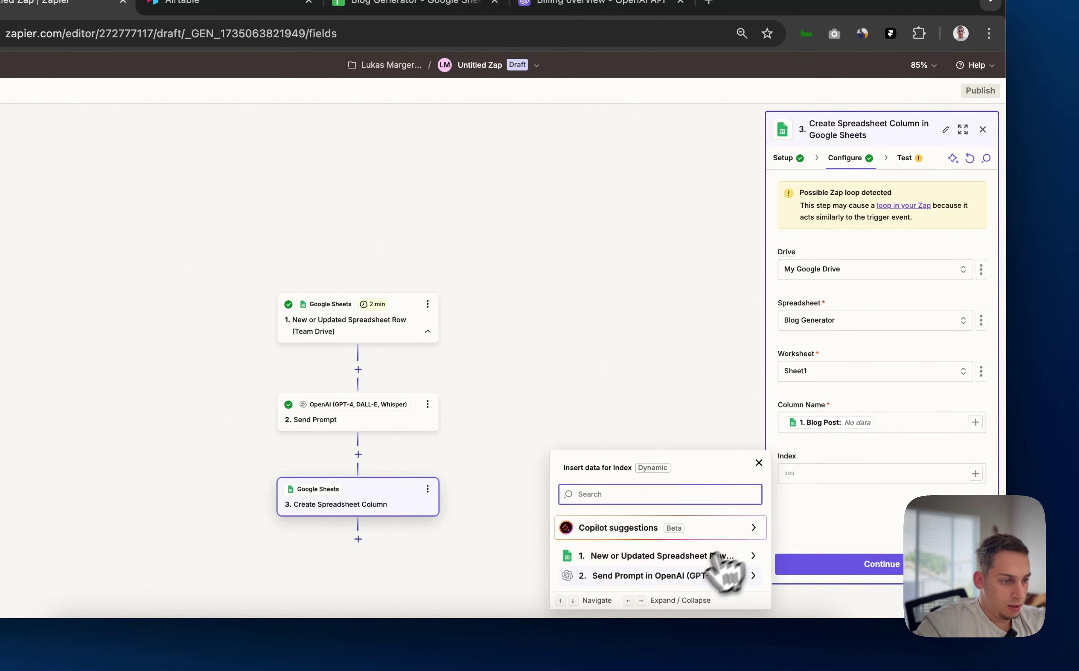
pyautogui.click(728, 576)
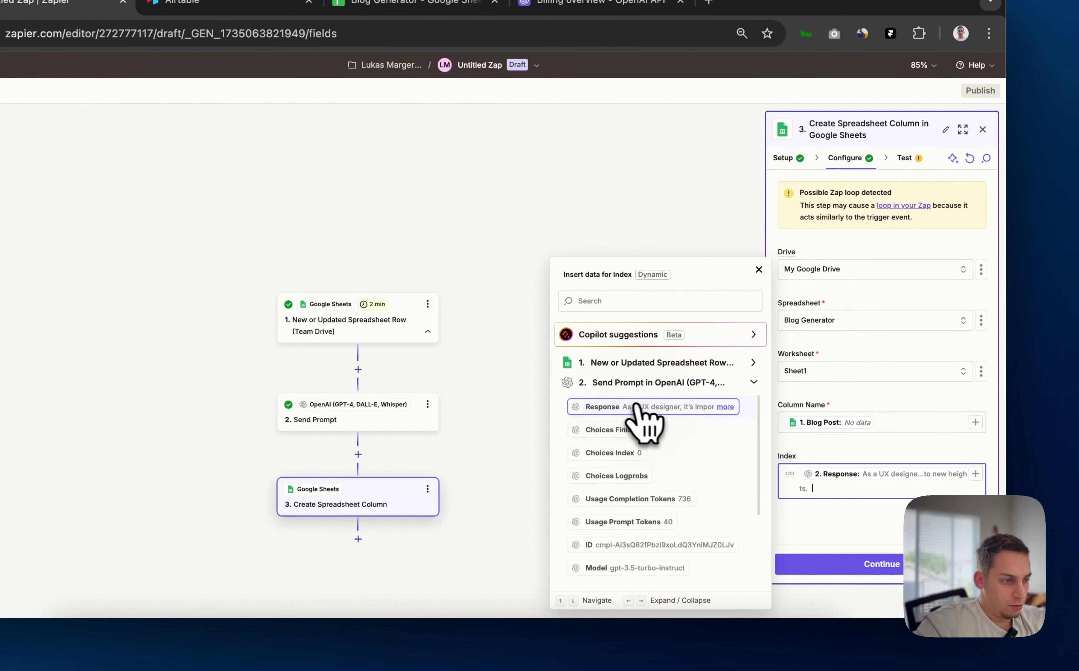
pyautogui.click(834, 565)
pyautogui.click(896, 564)
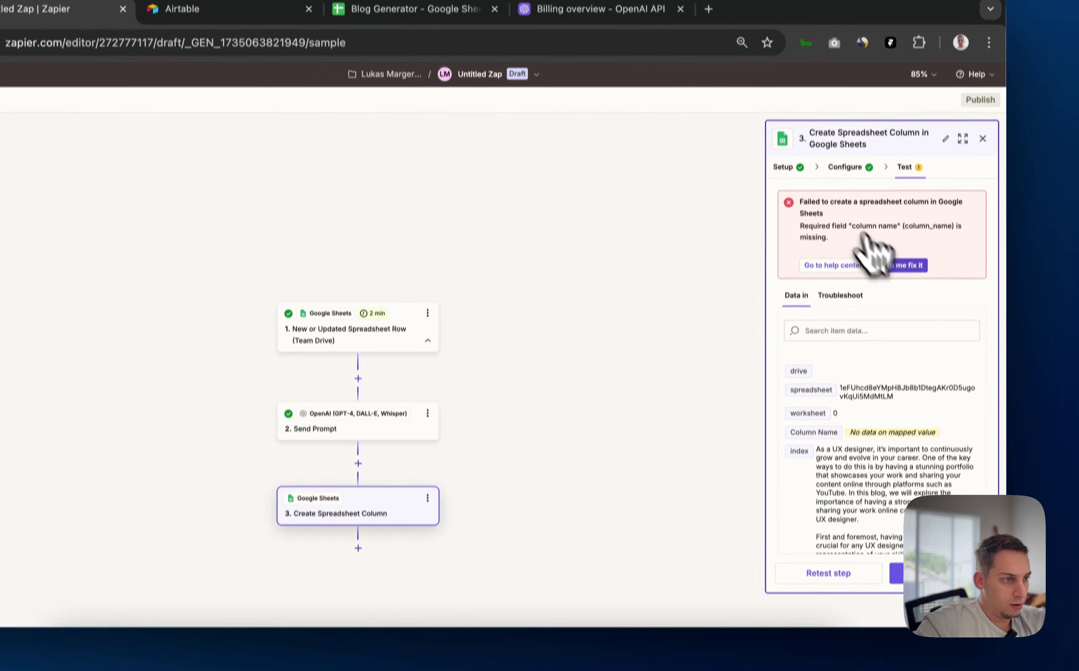
# Type 'Blog Post' as the Column Name, retest successfully, and open the Blog Generator sheet
pyautogui.click(843, 159)
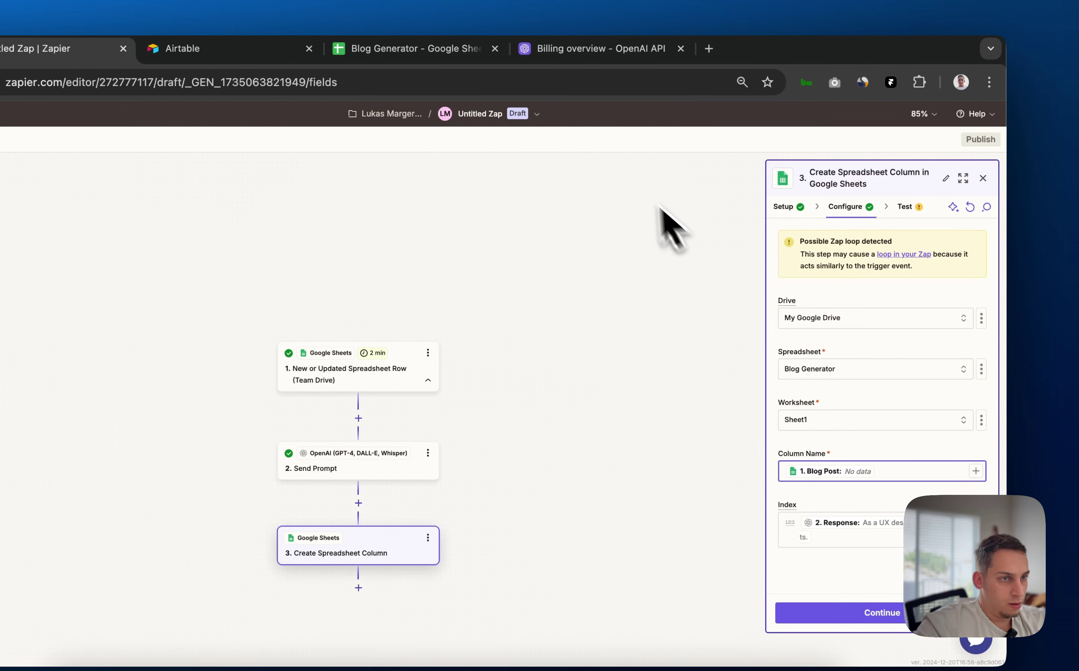
pyautogui.press('BackSpace')
pyautogui.write('Blog Post')
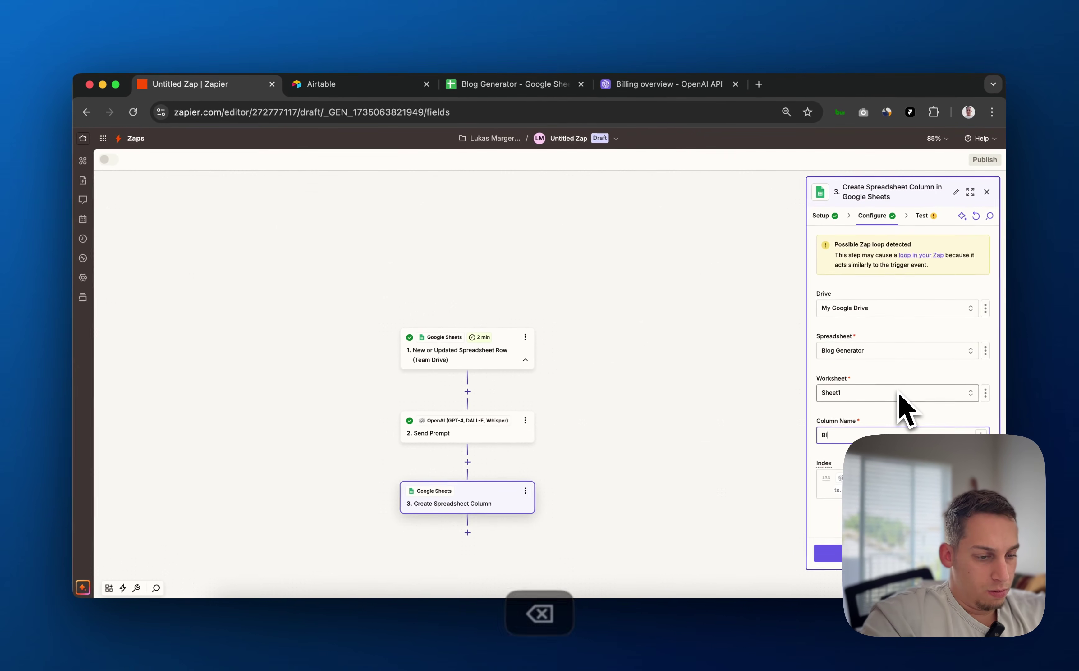
pyautogui.click(915, 555)
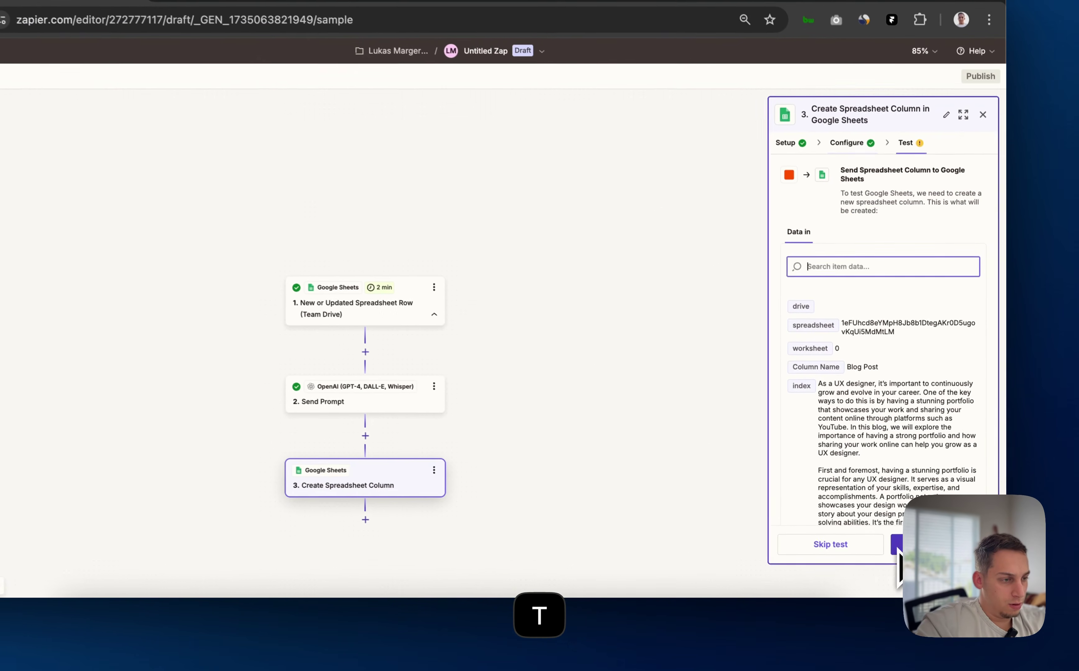
pyautogui.click(897, 551)
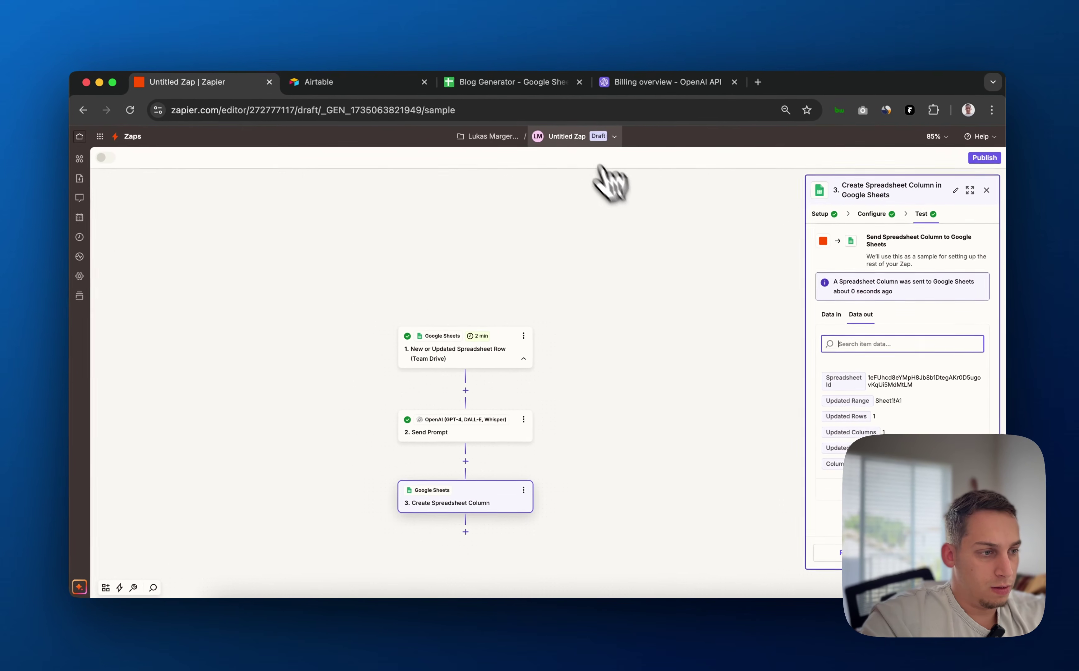
pyautogui.click(500, 84)
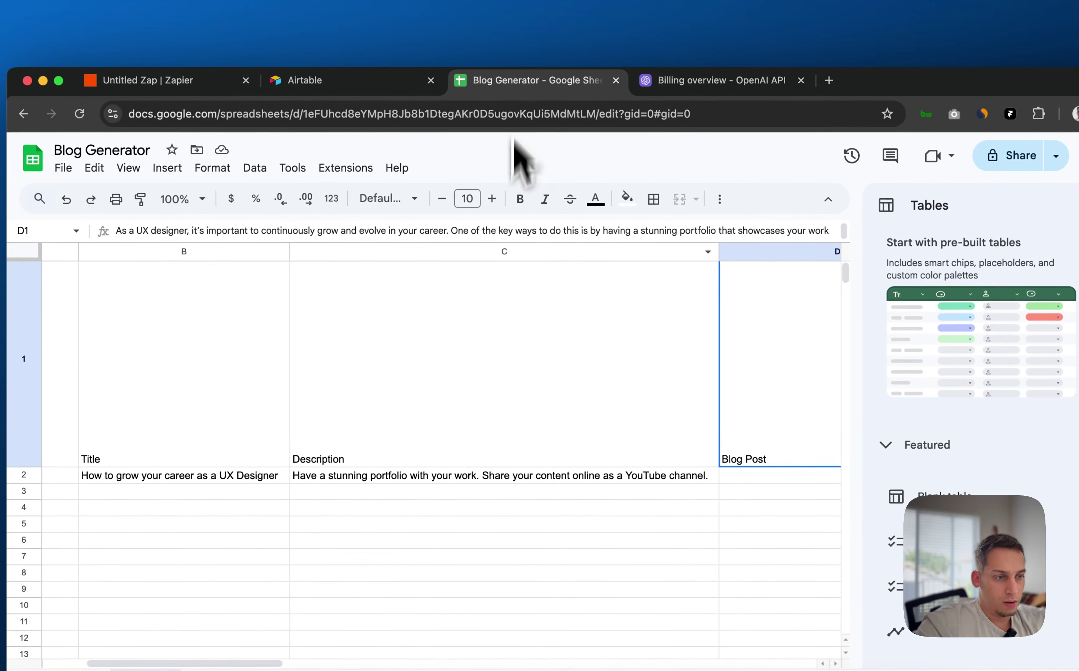
# Reload the Blog Generator sheet and inspect the new Blog Post column cells D1 and D2
pyautogui.press('super+r')
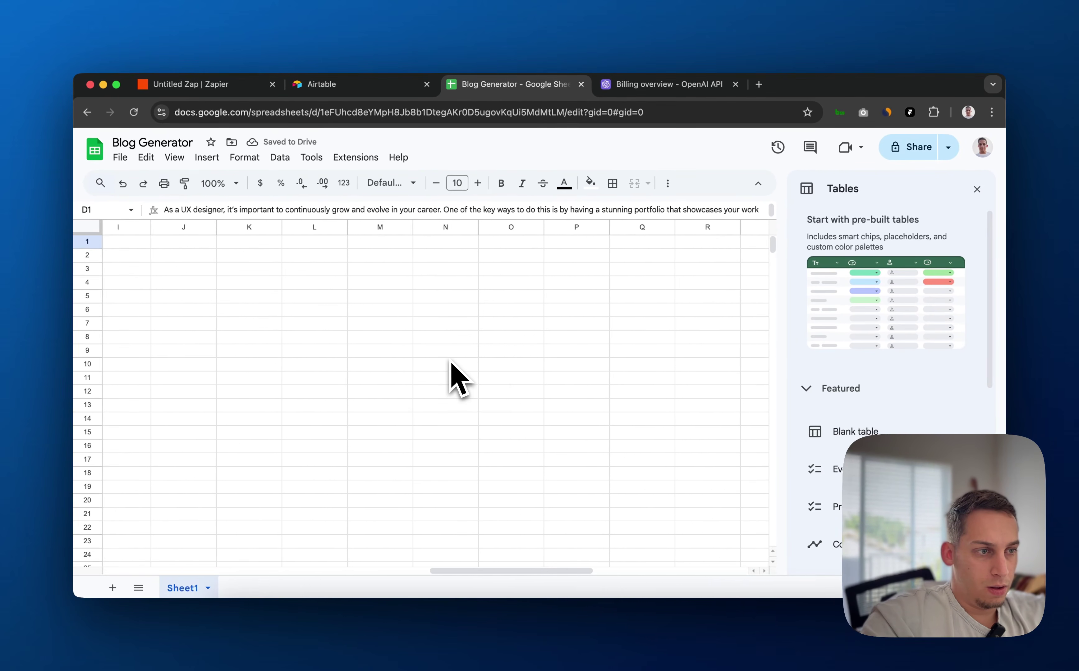
pyautogui.hscroll(-10, 451, 363)
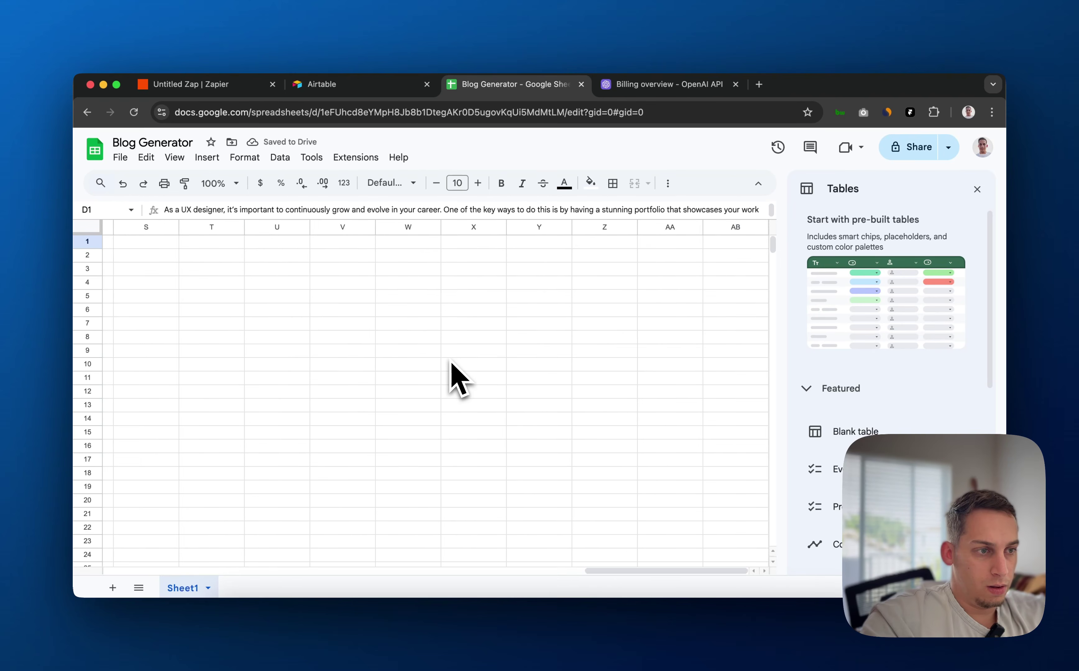
pyautogui.hscroll(5, 451, 363)
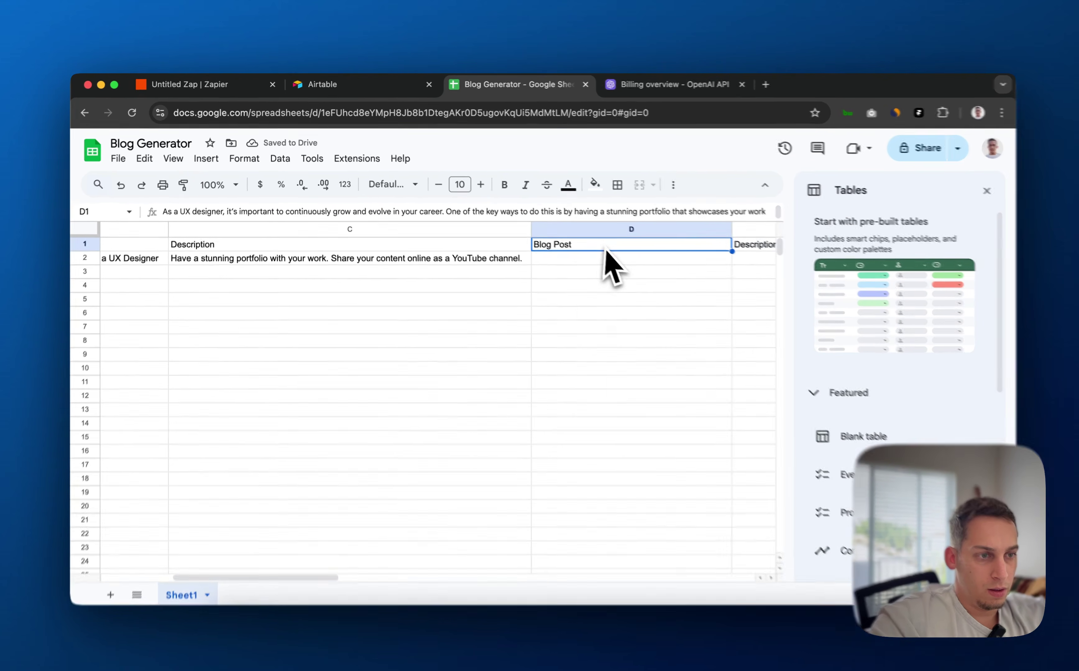
pyautogui.click(574, 256)
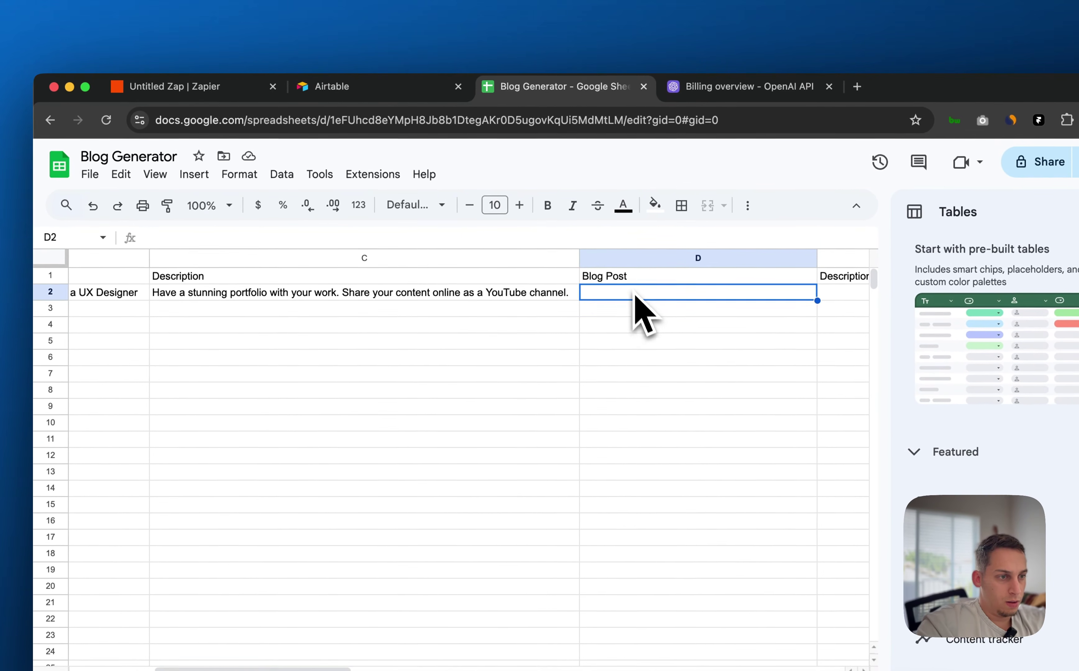
pyautogui.click(626, 276)
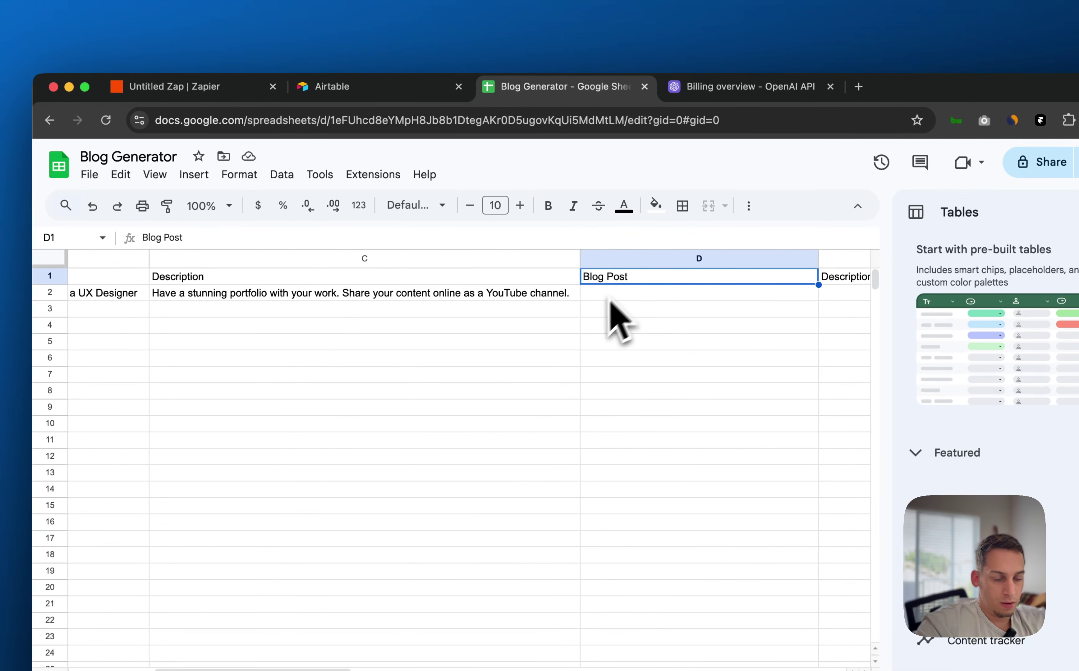
pyautogui.hscroll(-5, 613, 301)
pyautogui.press('super+r')
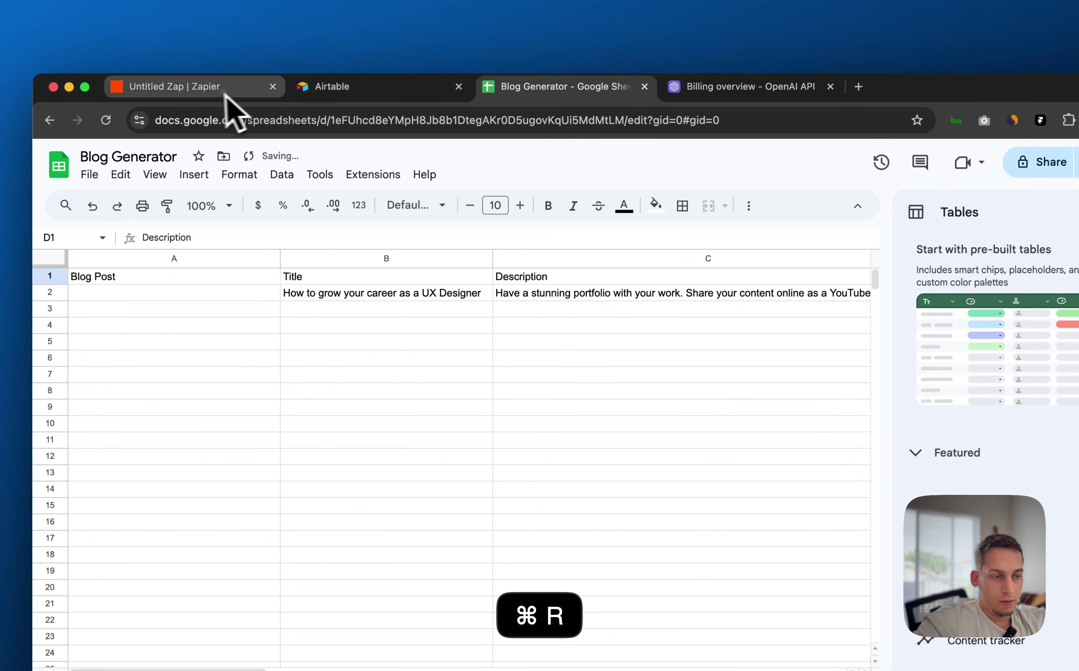
pyautogui.click(227, 91)
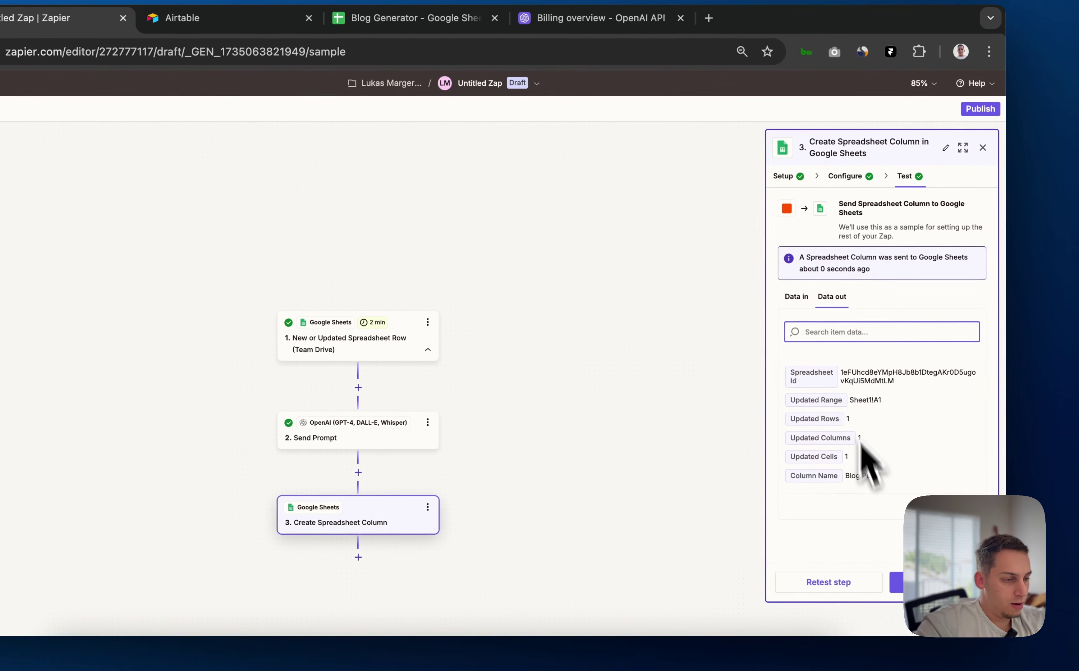
# Clear the Index mapping and map the OpenAI Send Prompt Response into Column Name
pyautogui.click(841, 177)
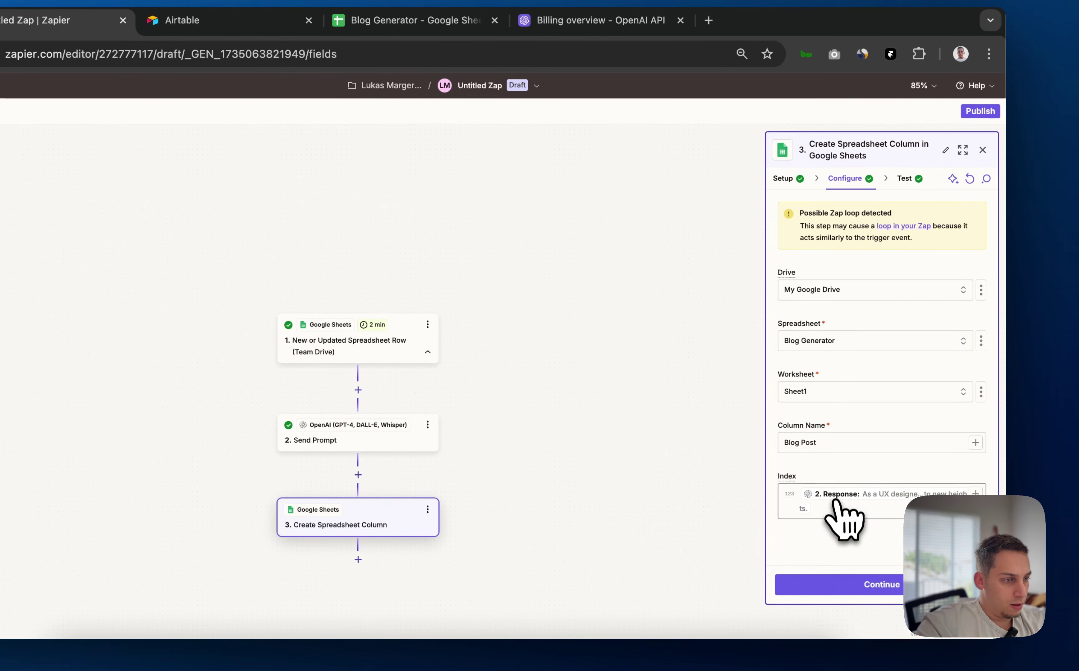
pyautogui.press('BackSpace')
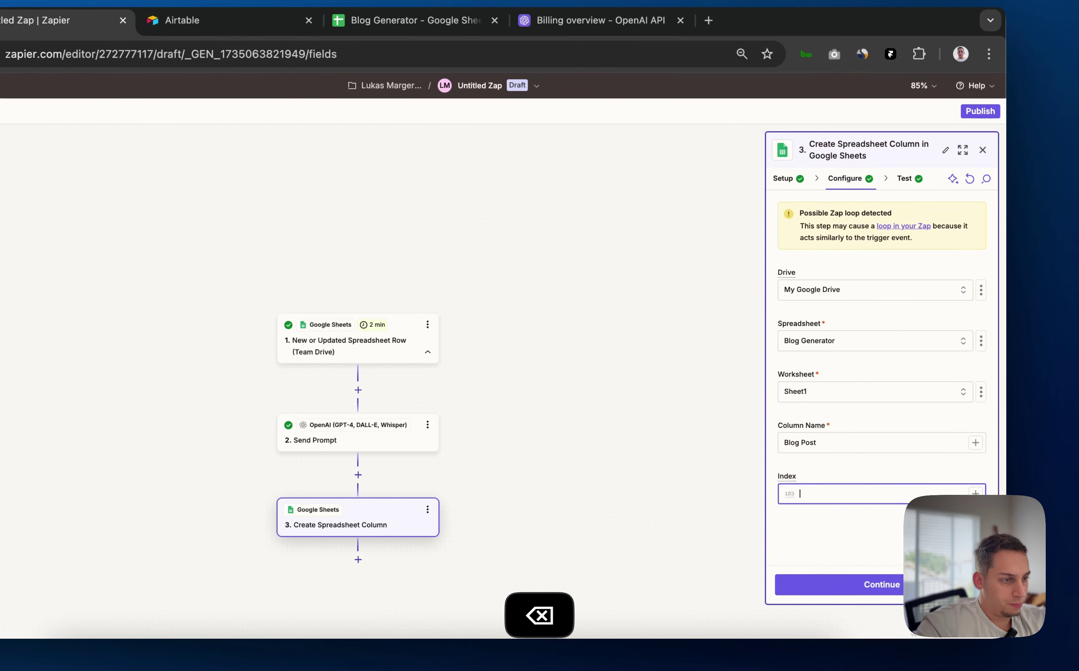
pyautogui.click(884, 444)
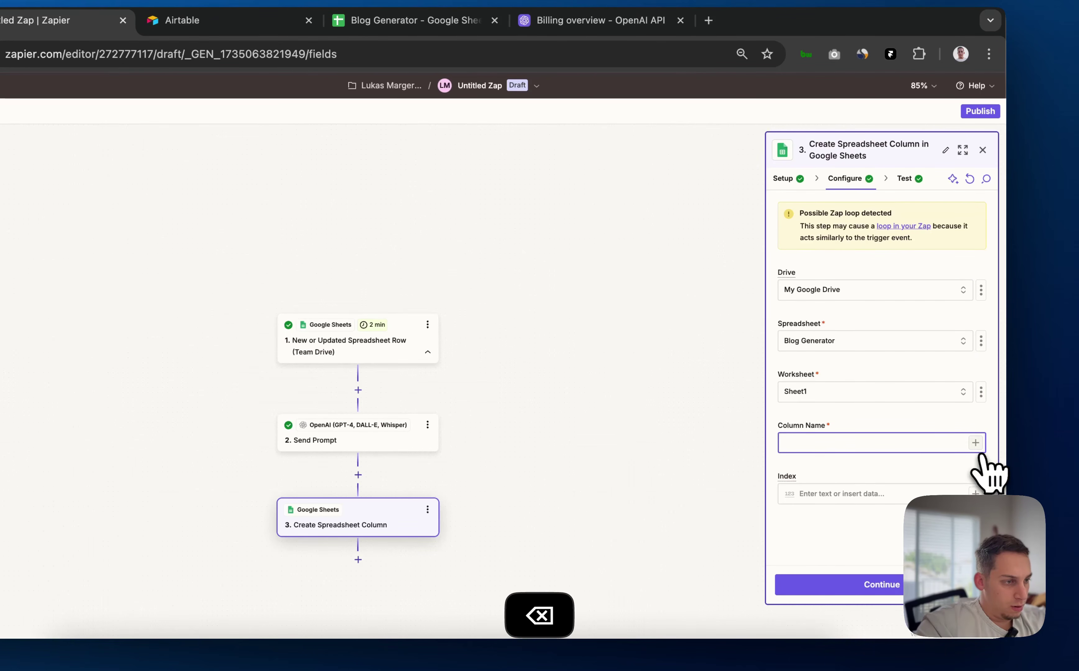
pyautogui.click(975, 442)
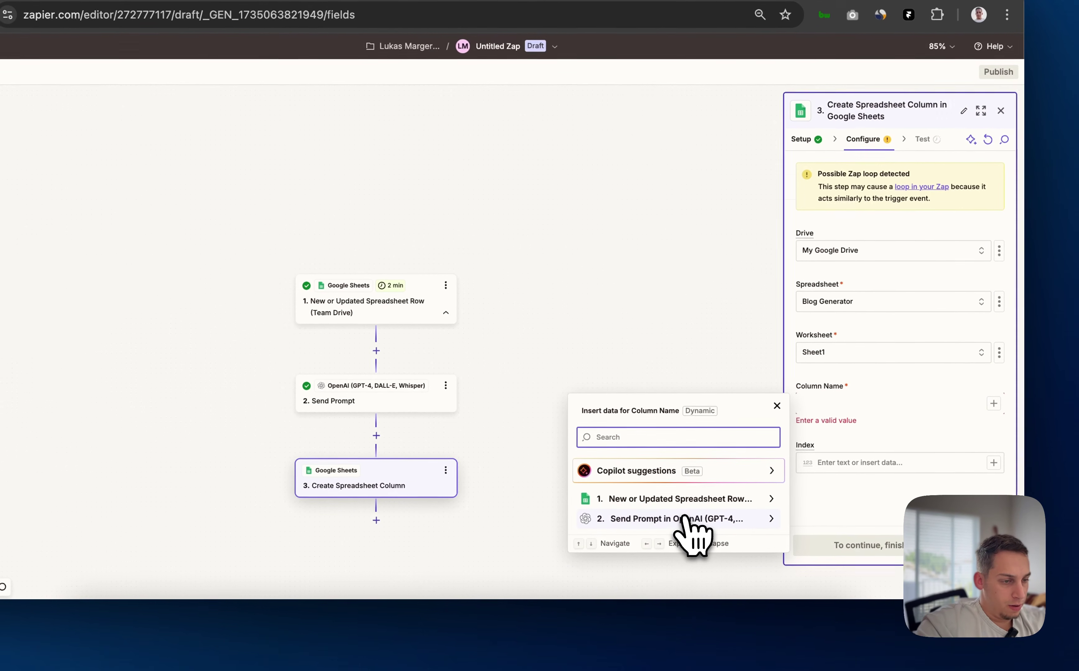
pyautogui.click(686, 518)
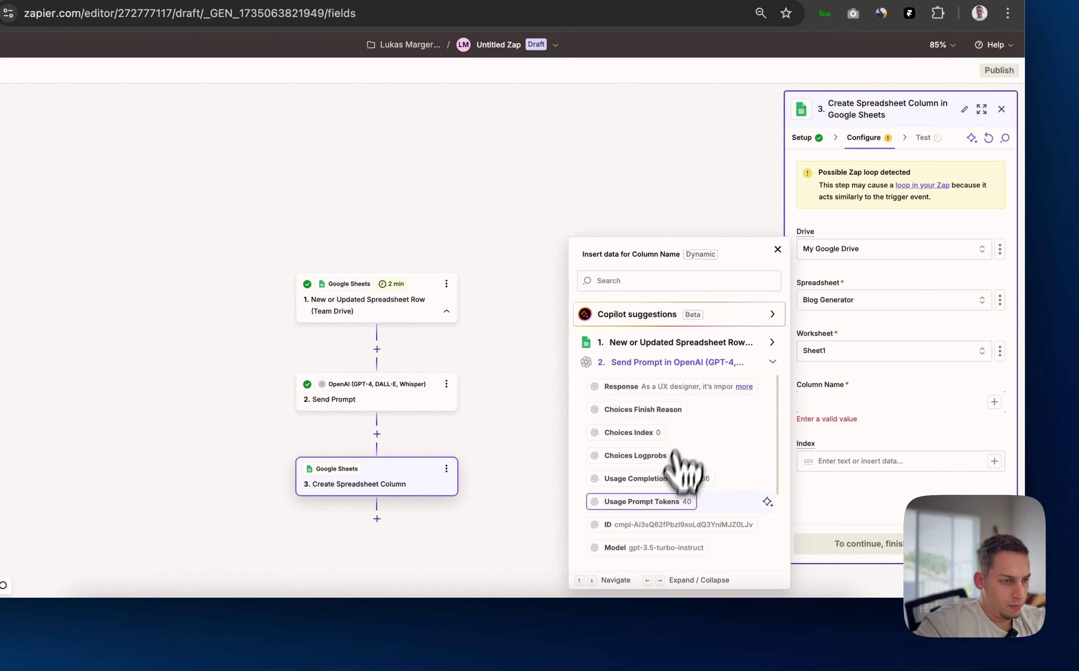
pyautogui.scroll(-3, 683, 488)
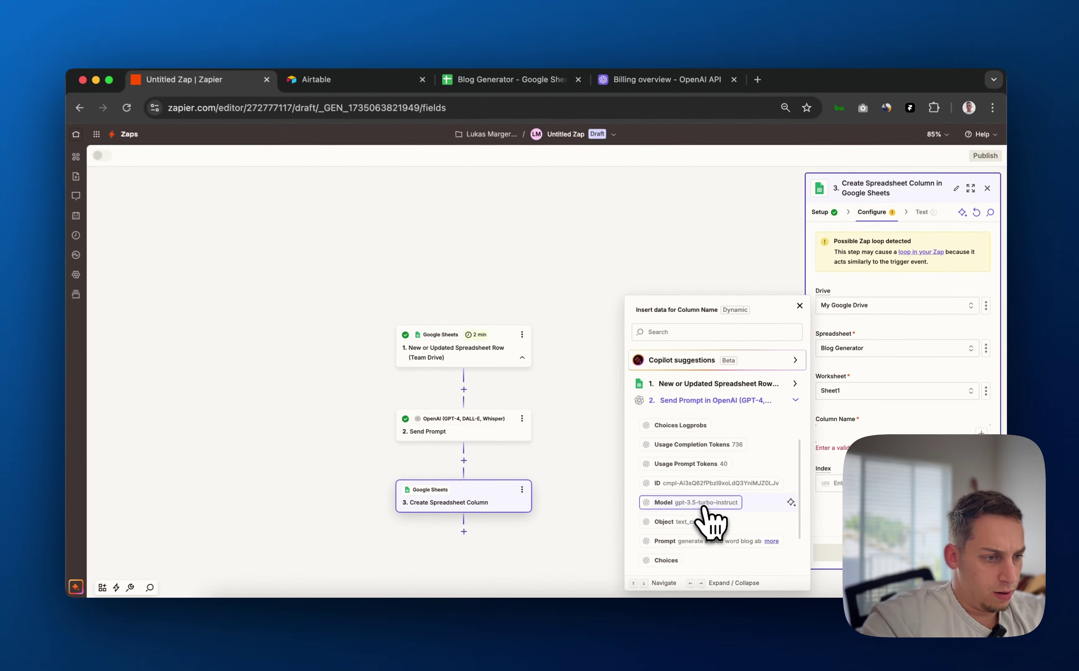
pyautogui.scroll(3, 706, 508)
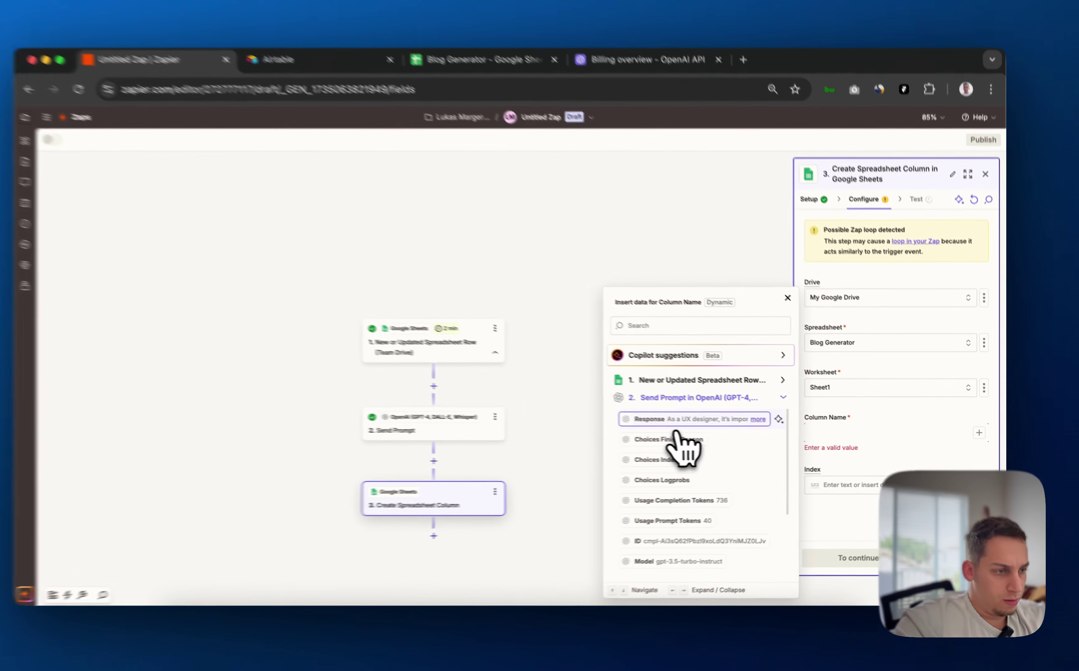
pyautogui.click(672, 423)
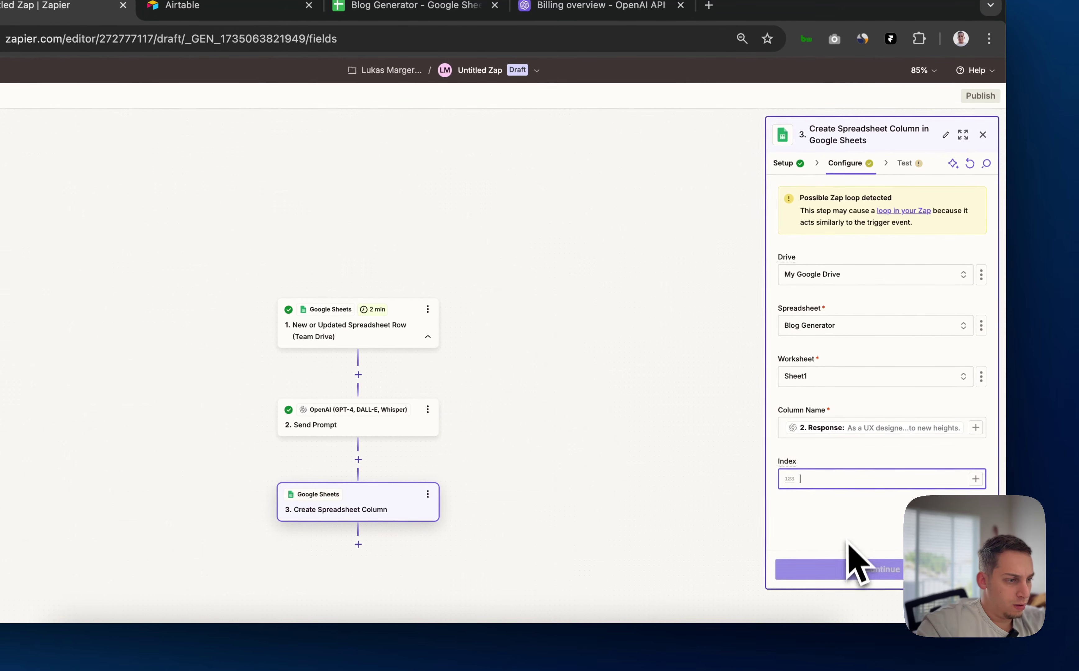
# Continue to test the column step, which successfully updates Sheet1!F1
pyautogui.click(845, 569)
pyautogui.scroll(-1, 856, 389)
pyautogui.scroll(-2, 859, 391)
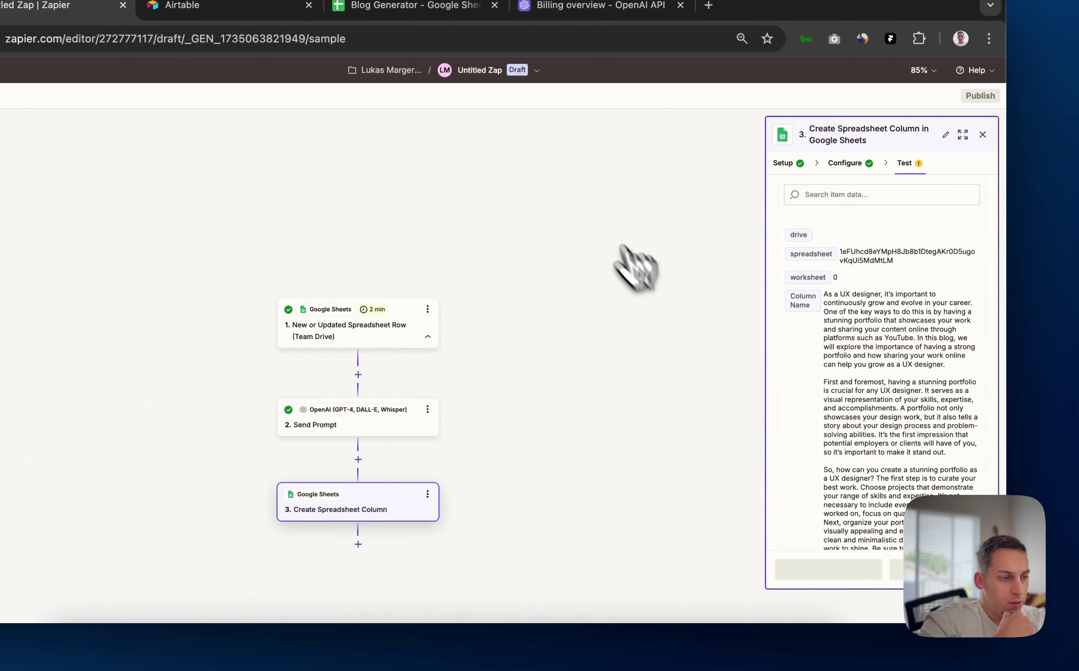
pyautogui.scroll(3, 847, 331)
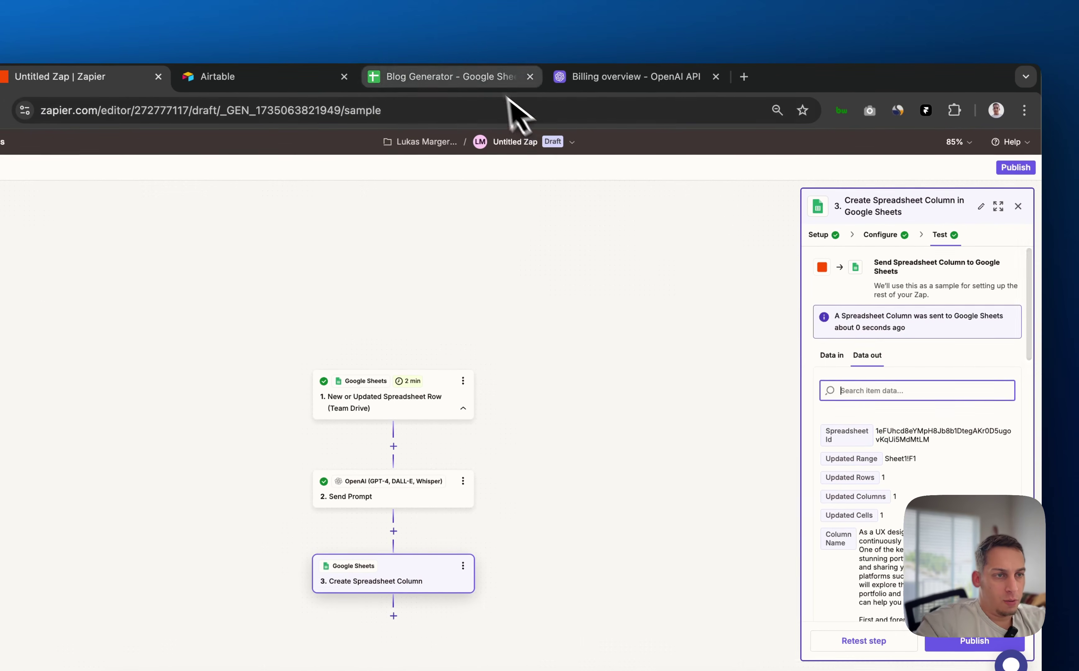
# Review the generated blog post in cell F1, widening the column to read it
pyautogui.click(488, 78)
pyautogui.hscroll(10, 506, 416)
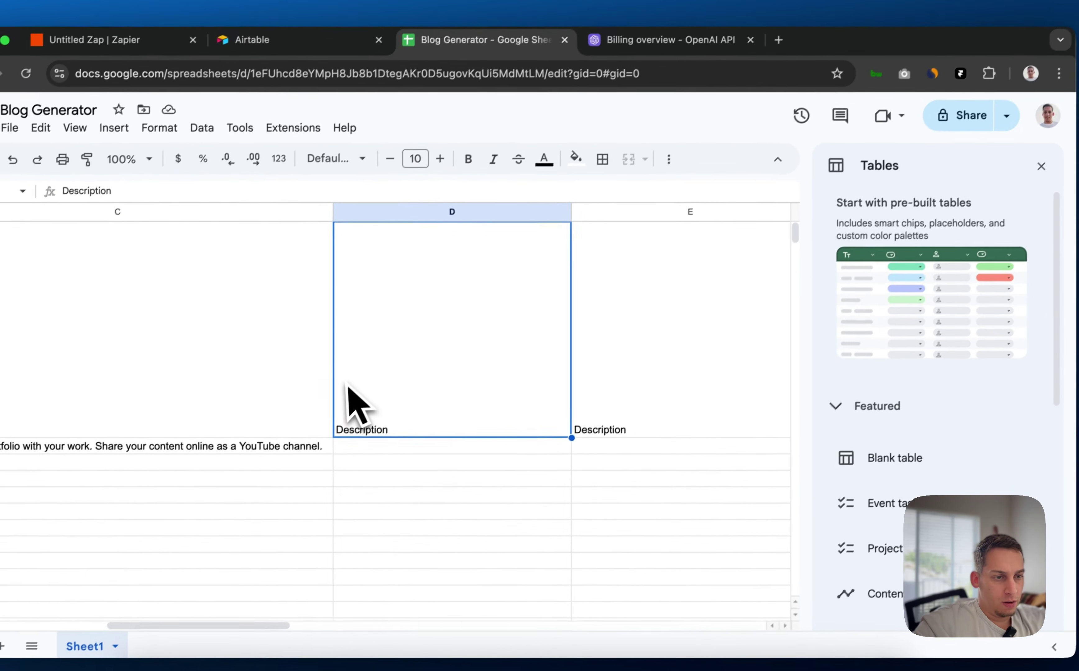
pyautogui.hscroll(5, 351, 399)
pyautogui.hscroll(-2, 348, 399)
pyautogui.moveTo(575, 333)
pyautogui.mouseDown()
pyautogui.moveTo(579, 282)
pyautogui.moveTo(406, 475)
pyautogui.moveTo(580, 323)
pyautogui.mouseUp()
pyautogui.hscroll(1, 622, 336)
pyautogui.hscroll(10, 624, 346)
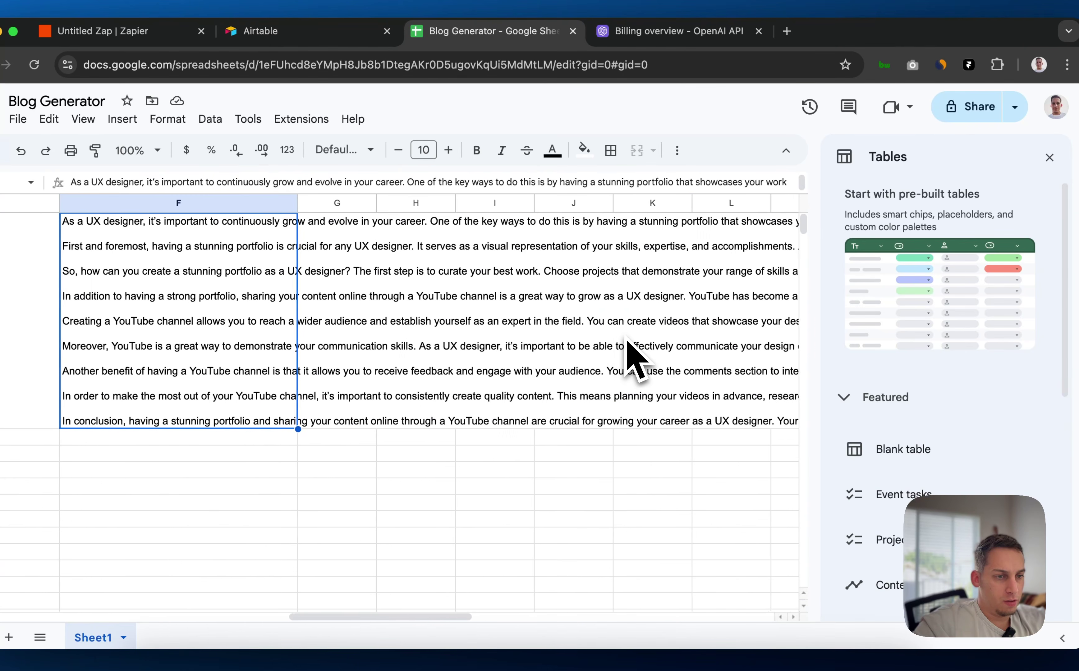
pyautogui.hscroll(-3, 629, 361)
pyautogui.moveTo(428, 209); pyautogui.dragTo(774, 242)
pyautogui.hscroll(8, 774, 242)
pyautogui.hscroll(-15, 741, 265)
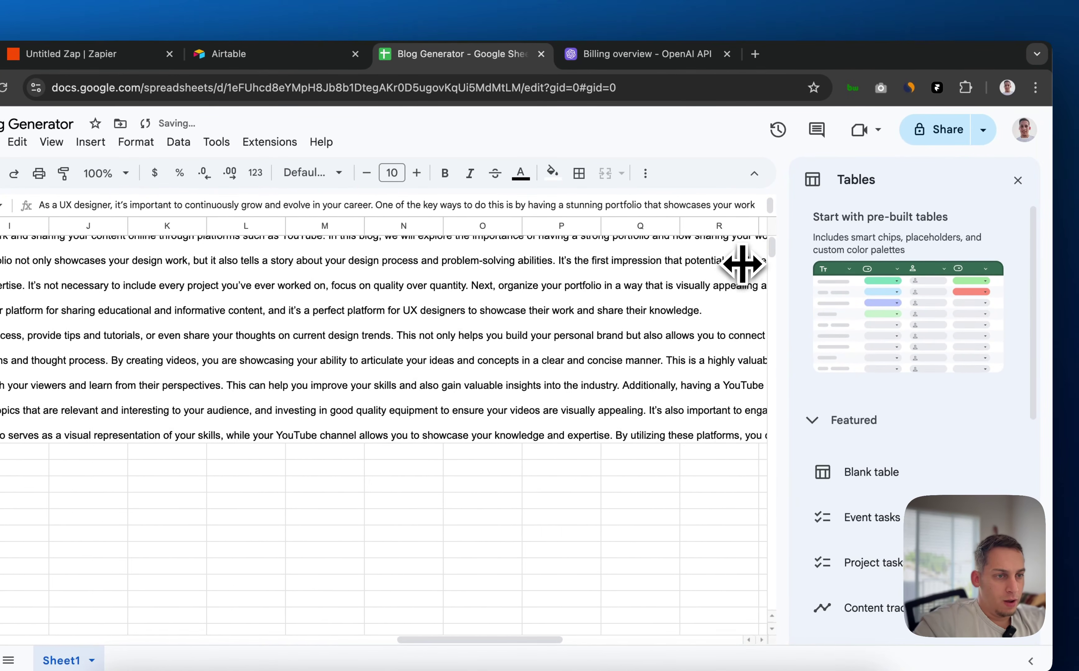
pyautogui.hscroll(18, 482, 327)
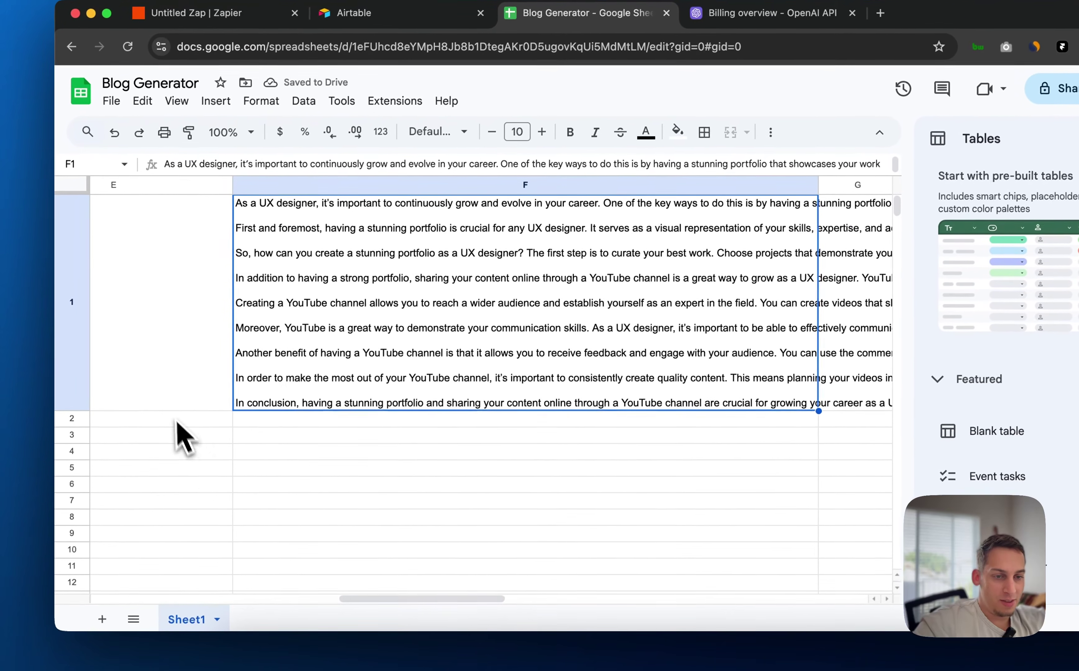
pyautogui.hscroll(-18, 396, 460)
pyautogui.hscroll(15, 369, 473)
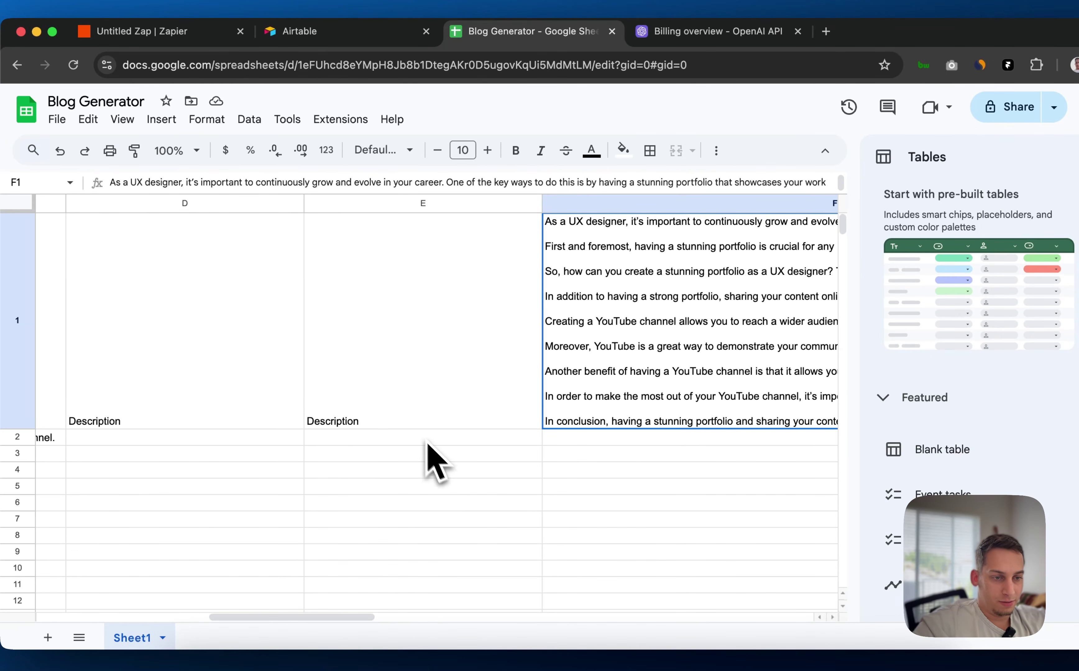
# Clear the stray Description text in D1, then undo to restore the header cells
pyautogui.click(410, 425)
pyautogui.click(253, 369)
pyautogui.press('BackSpace')
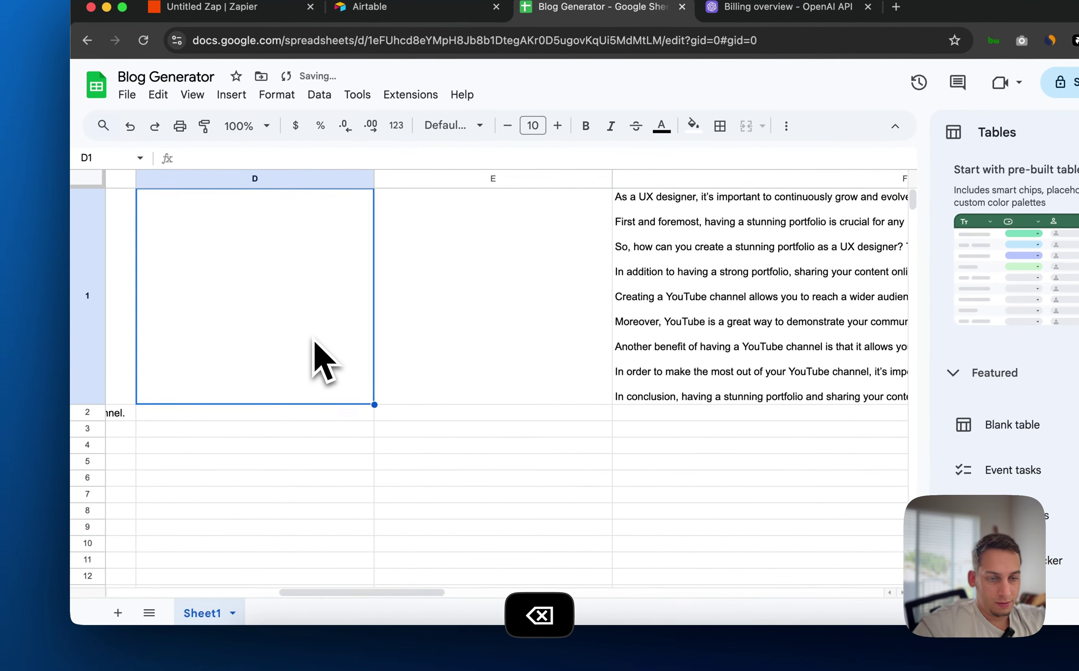
pyautogui.hscroll(-9, 242, 365)
pyautogui.click(276, 365)
pyautogui.hscroll(-5, 350, 339)
pyautogui.click(377, 355)
pyautogui.click(197, 344)
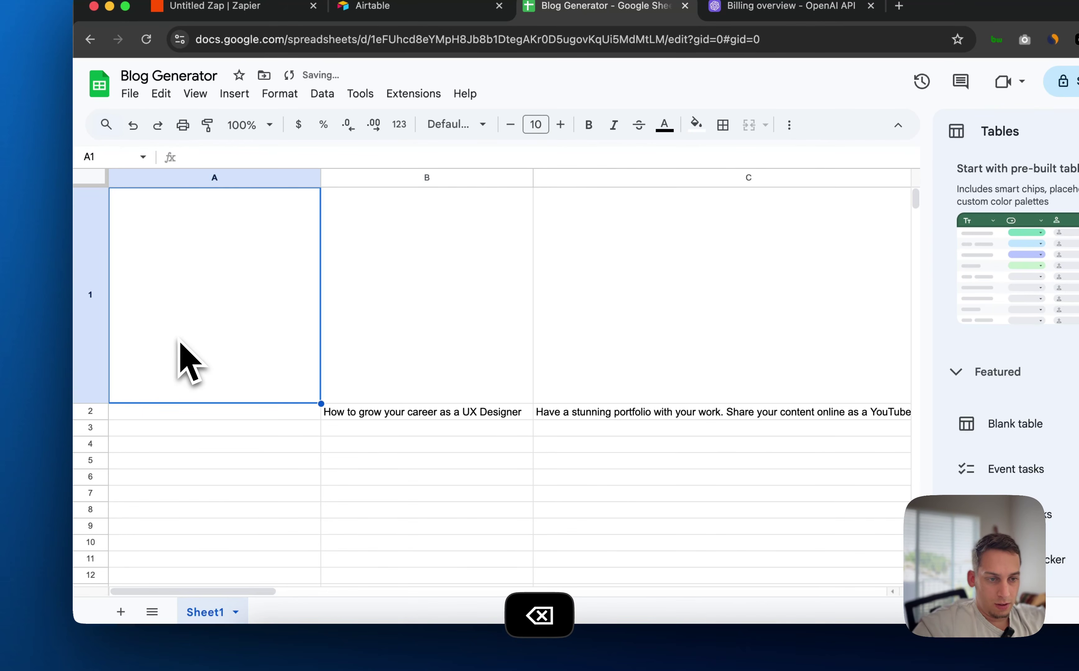
pyautogui.press('super+z')
pyautogui.press('super+z')
pyautogui.press('super+z')
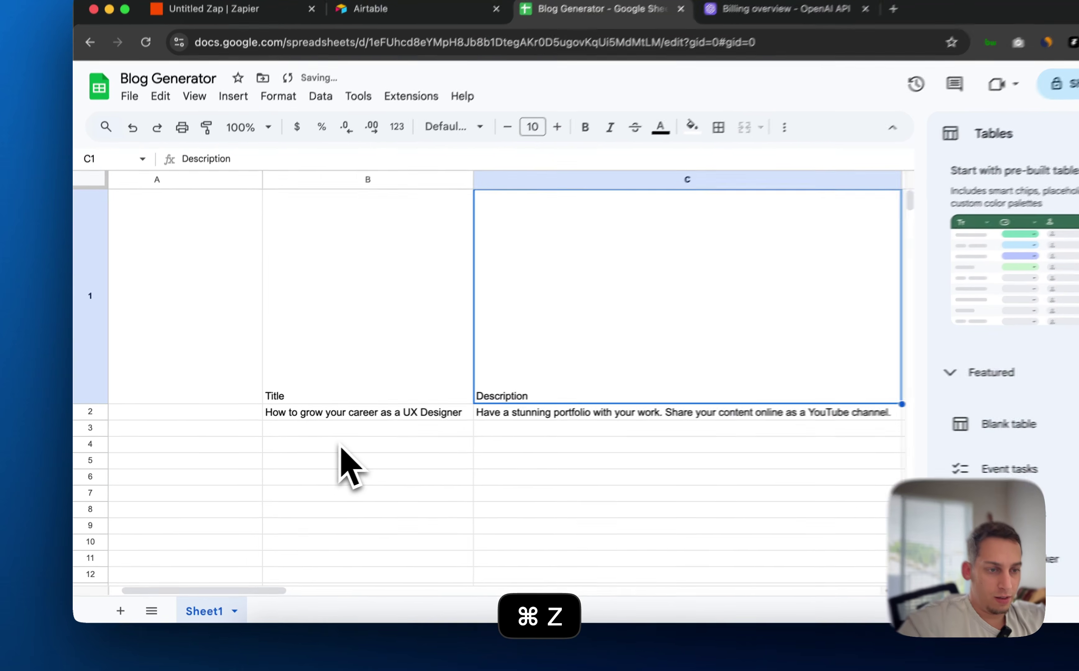
pyautogui.press('super+z')
pyautogui.press('super+z')
pyautogui.press('super+z')
pyautogui.press('super+z')
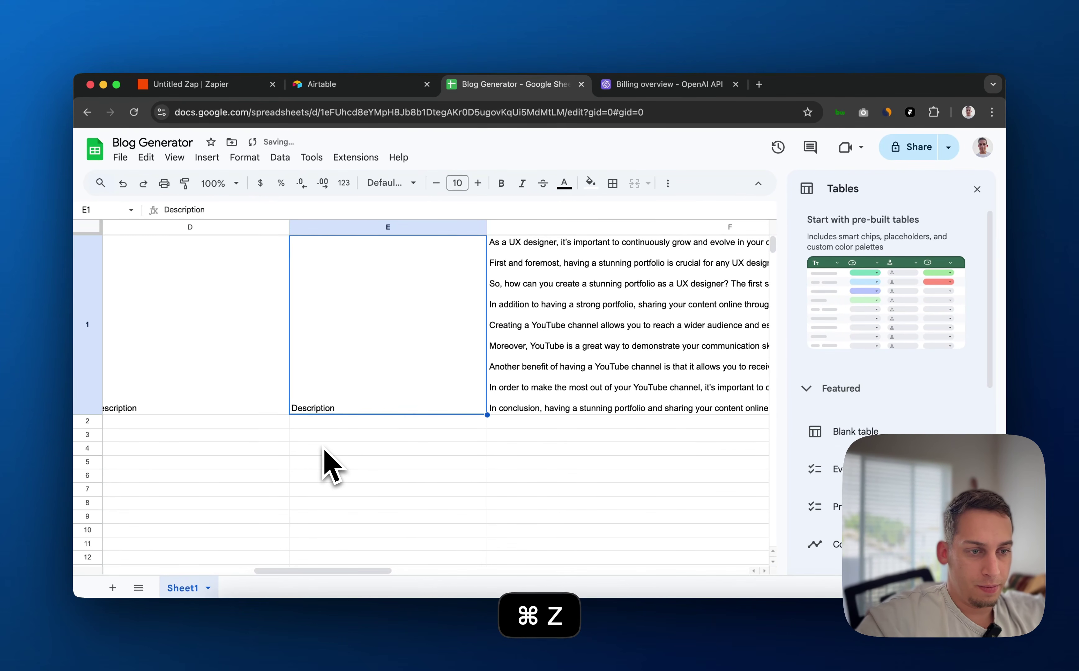
pyautogui.hscroll(-2, 324, 449)
pyautogui.click(265, 421)
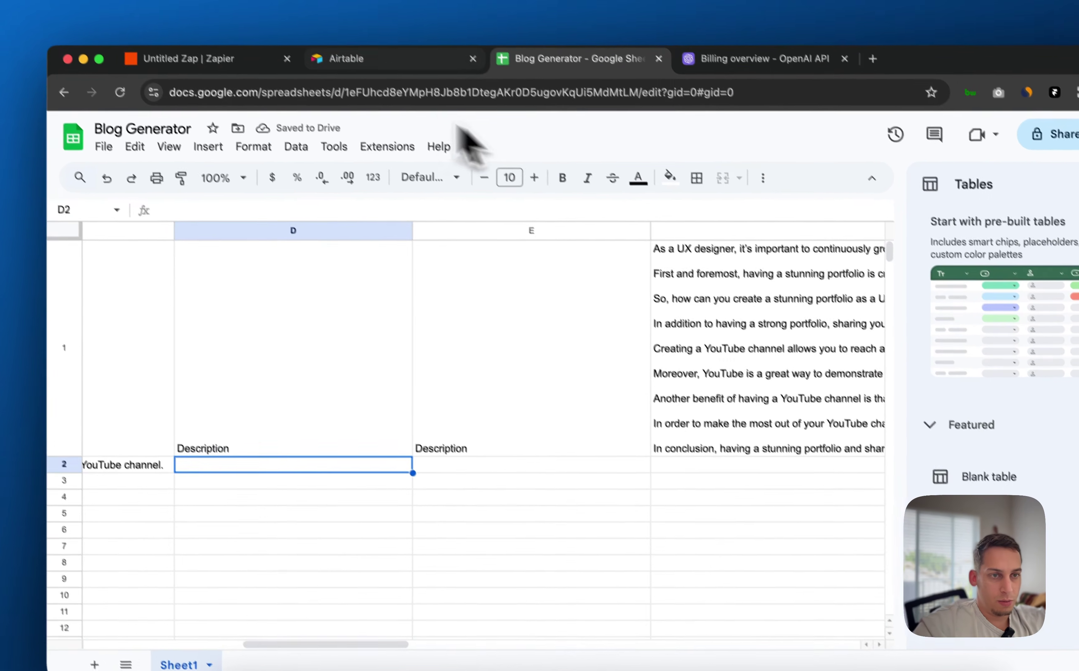
pyautogui.click(249, 59)
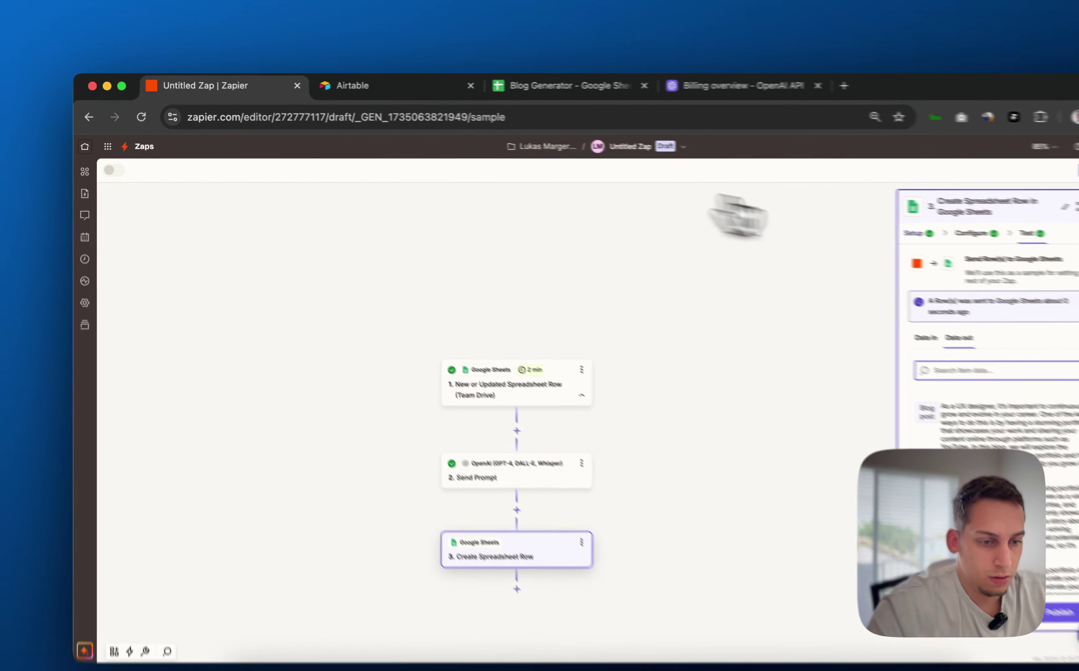
# Check the Create Spreadsheet Row test's Data out showing the blog post row was sent
pyautogui.click(824, 212)
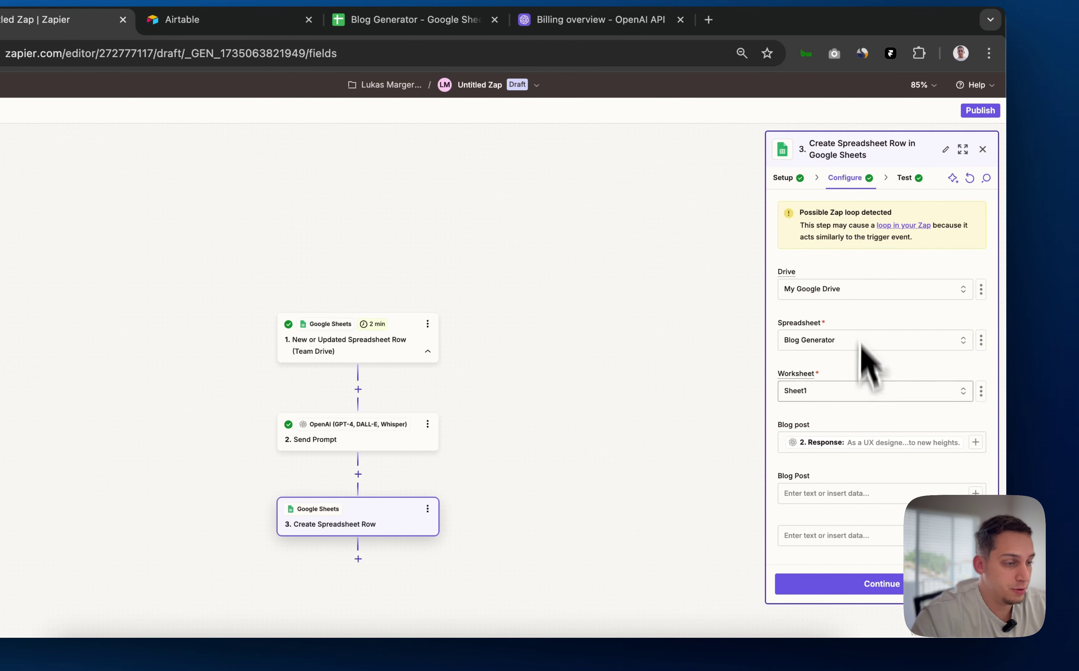
pyautogui.scroll(-20, 864, 397)
pyautogui.scroll(20, 864, 397)
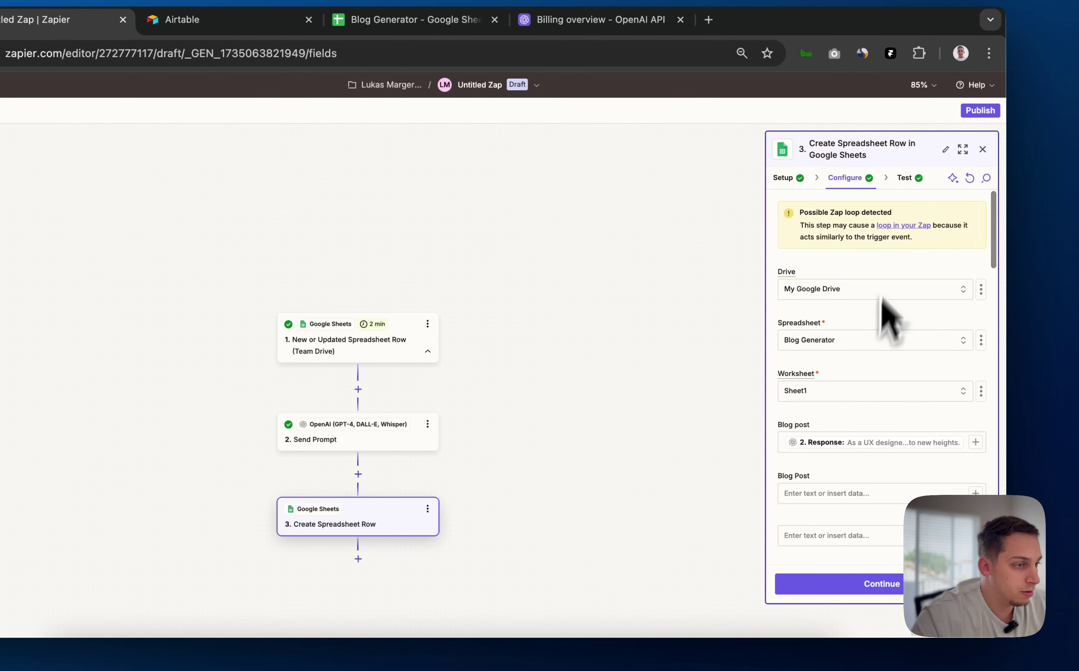
pyautogui.click(901, 186)
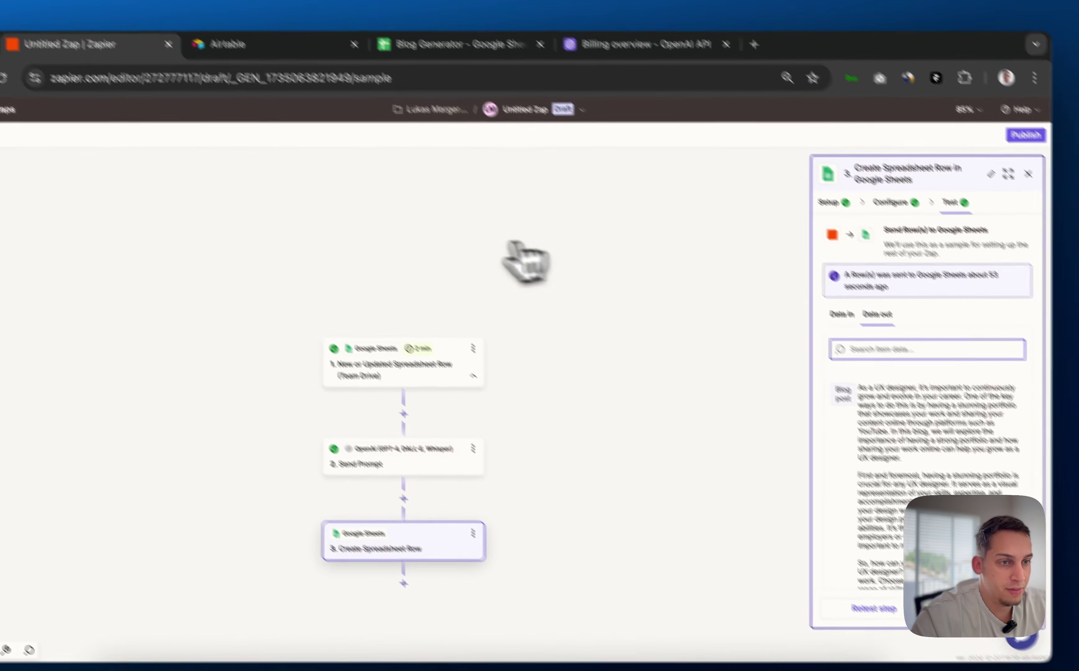
pyautogui.scroll(-10, 842, 413)
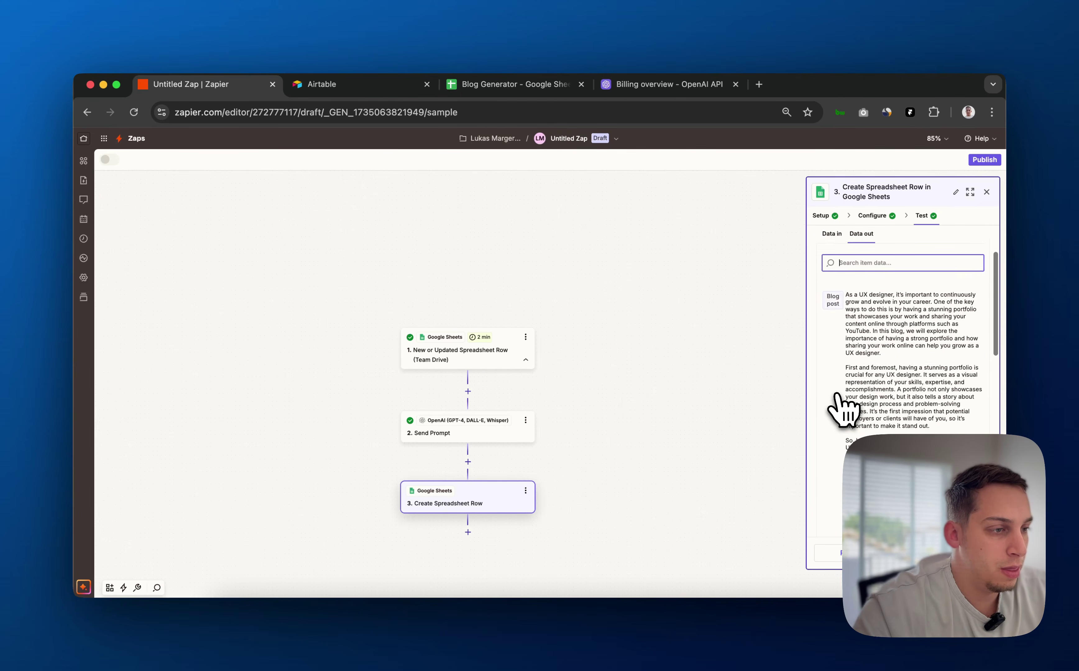
pyautogui.click(971, 516)
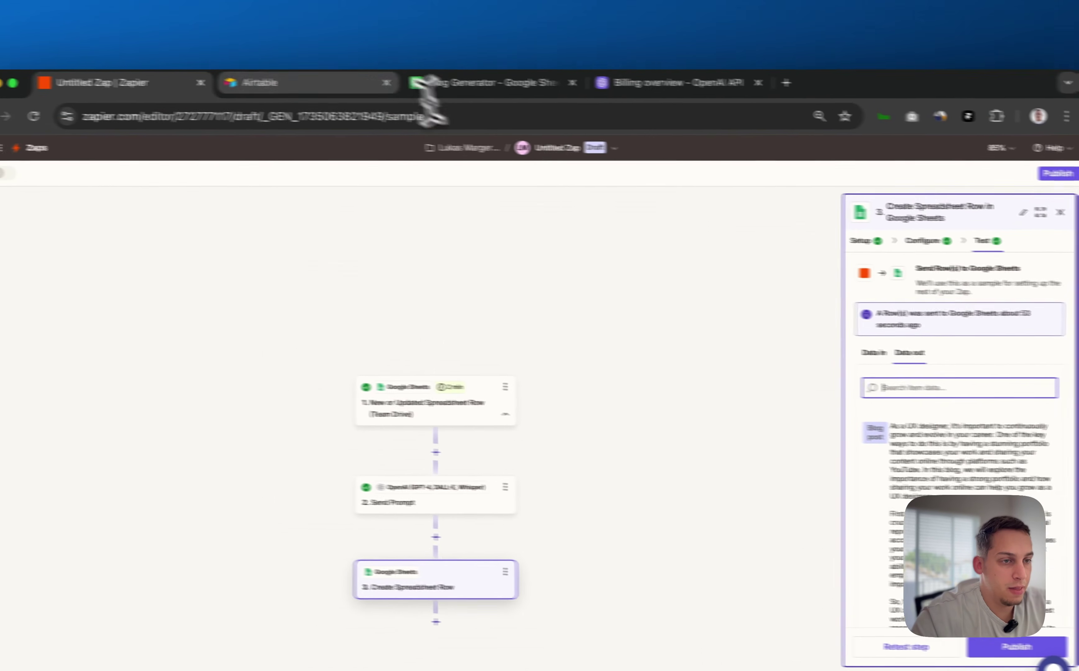
pyautogui.click(405, 6)
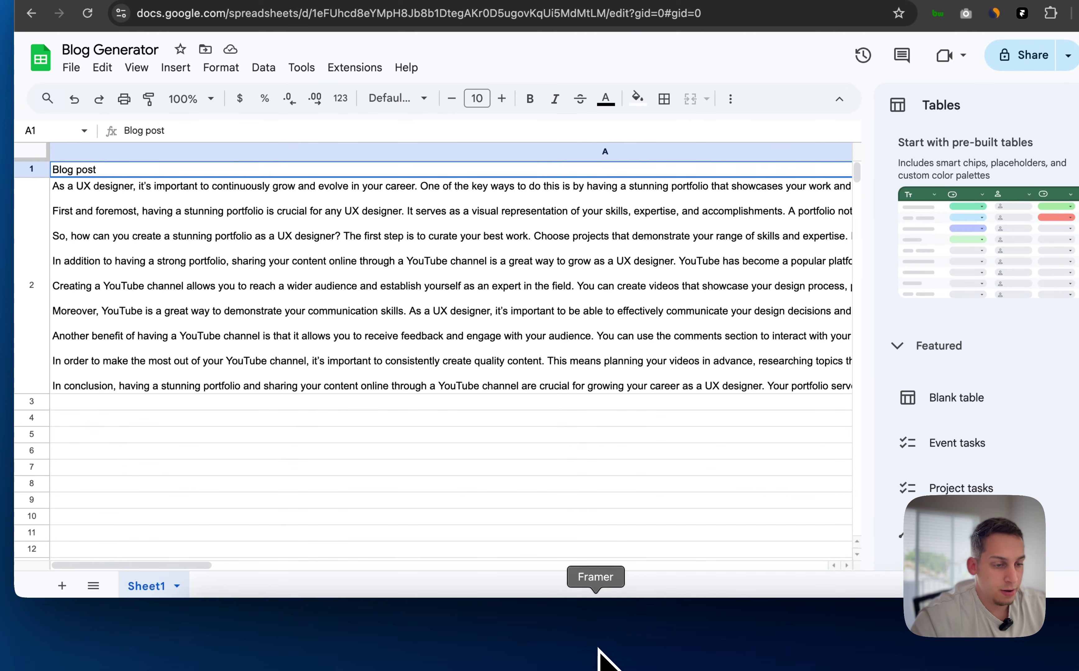
# Create a Google Sheets CMS collection in Framer named 'Blog Generatot'
pyautogui.click(599, 657)
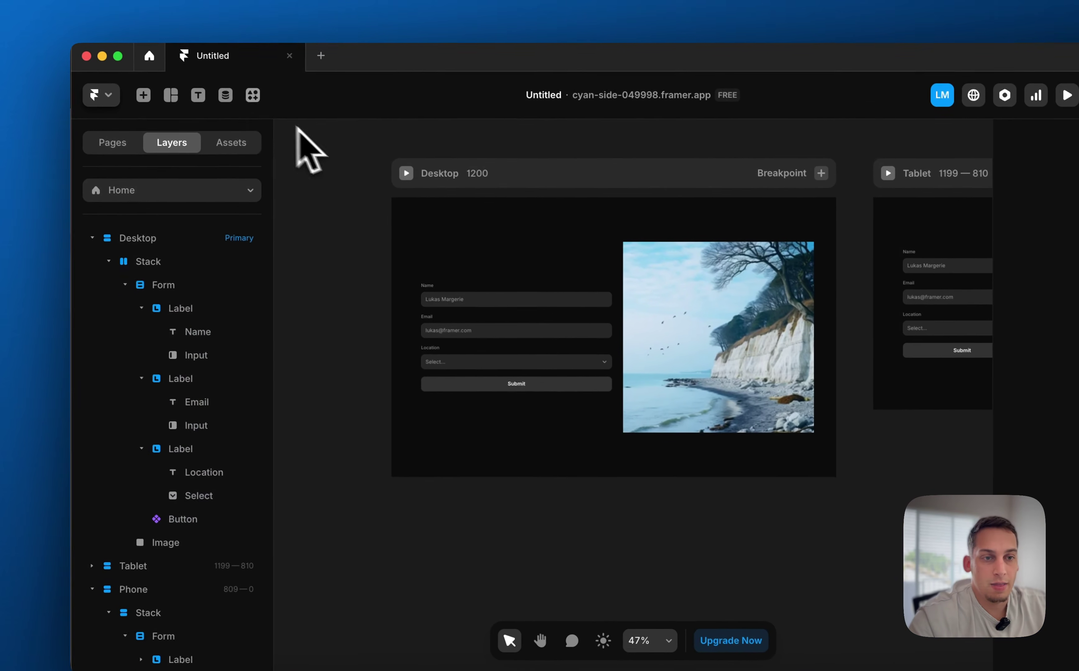
pyautogui.click(227, 98)
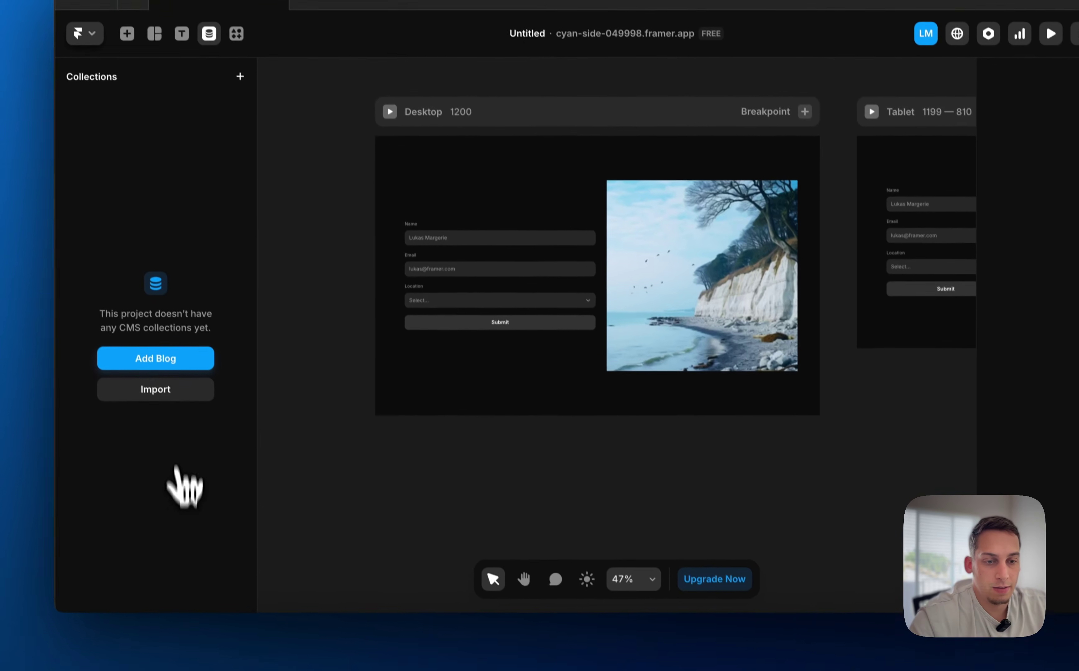
pyautogui.click(212, 461)
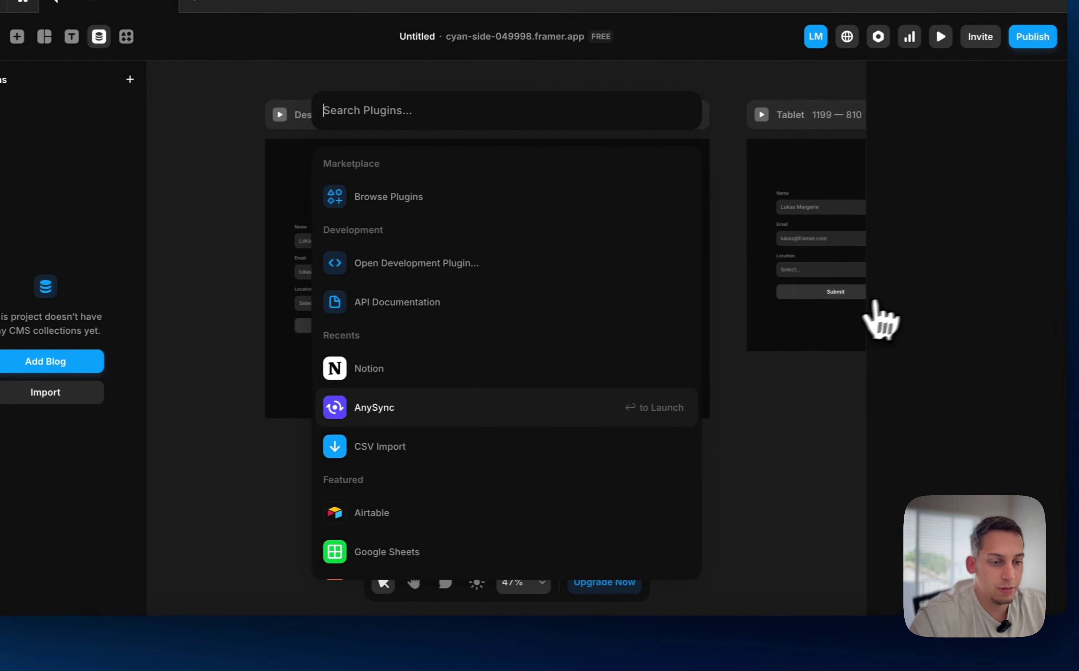
pyautogui.scroll(-2, 554, 427)
pyautogui.click(415, 515)
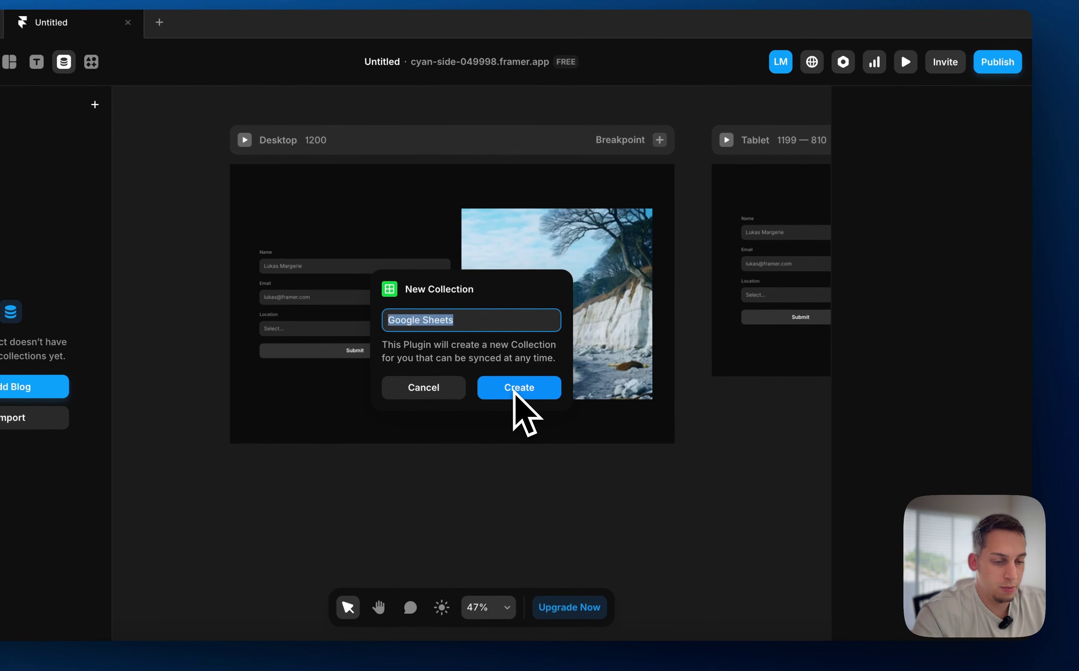
pyautogui.write('Blog Generato')
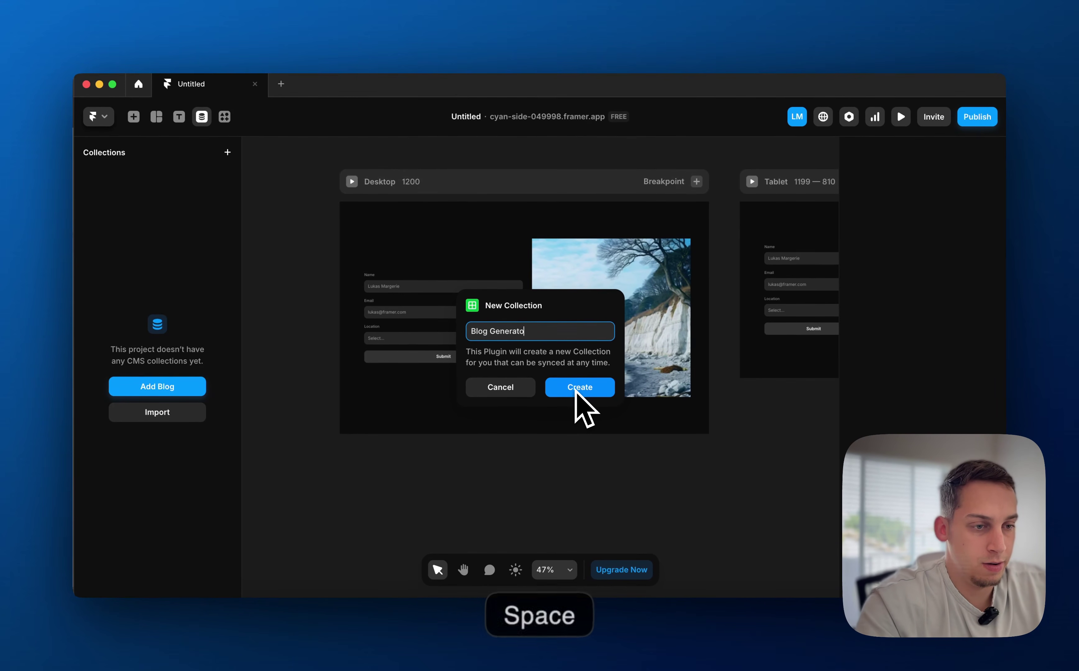
pyautogui.write('t')
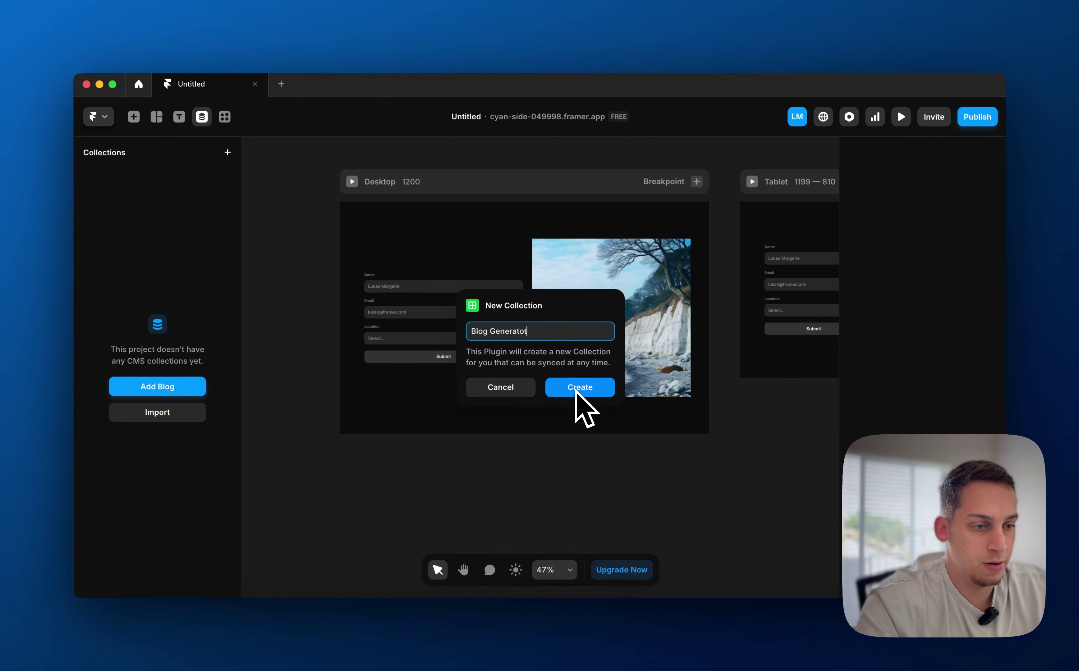
pyautogui.press('Return')
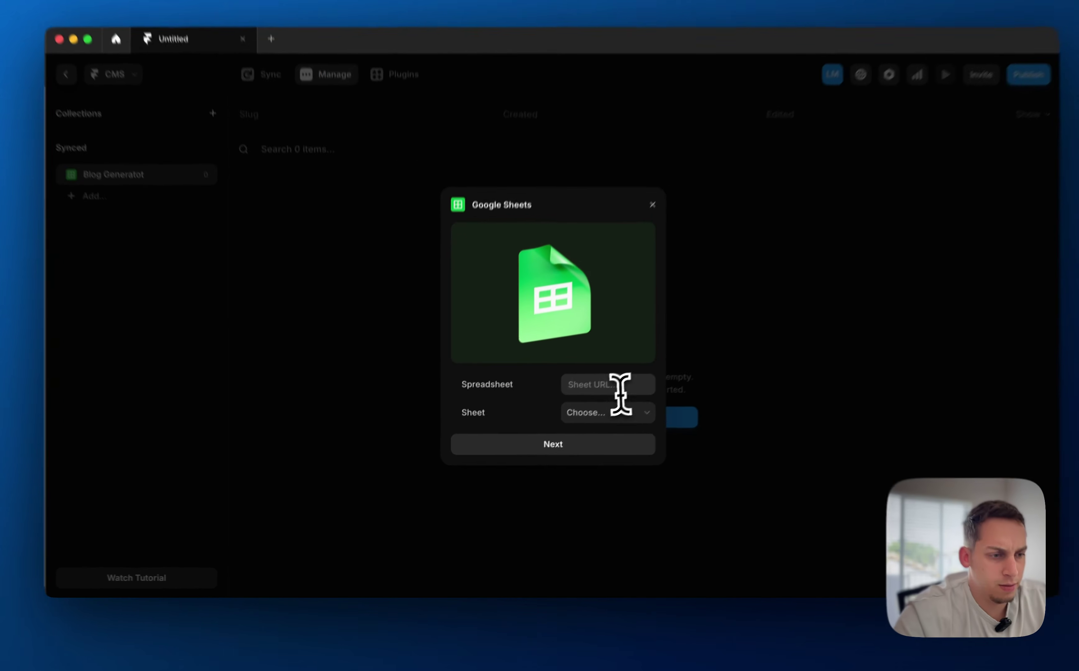
# Bring up the Blog Generator spreadsheet's Share options to get its link
pyautogui.click(619, 402)
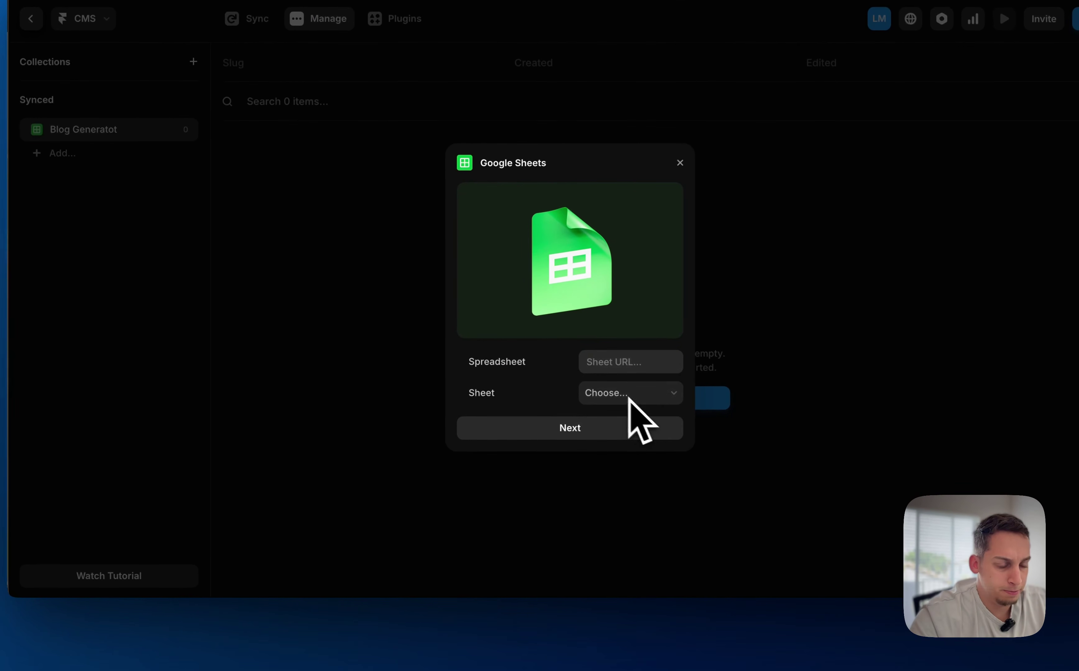
pyautogui.click(276, 624)
pyautogui.click(1005, 53)
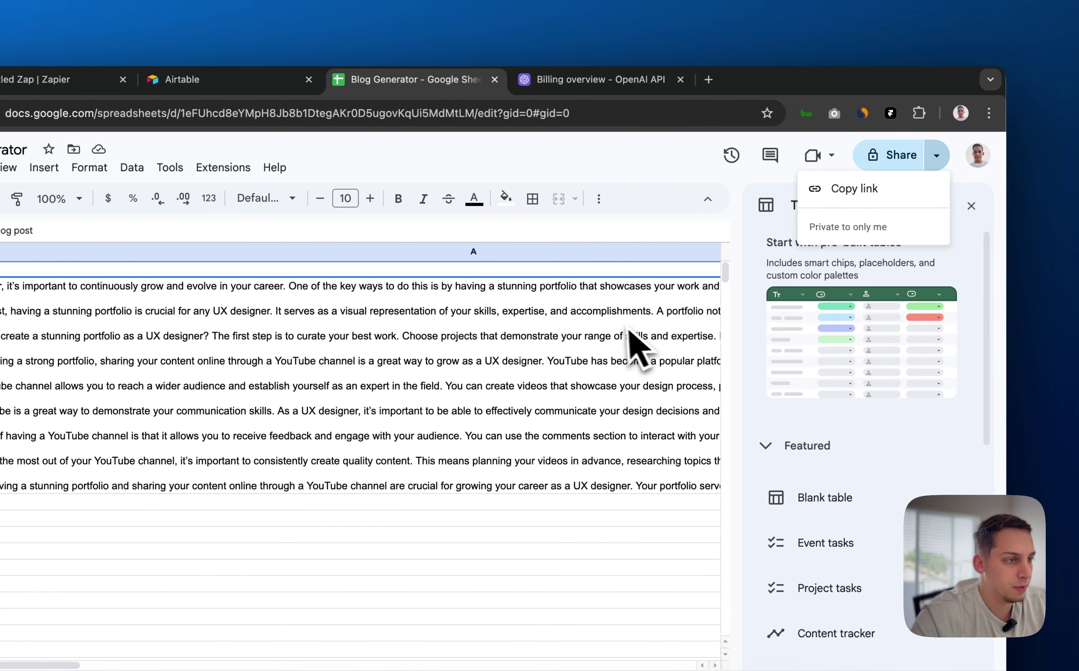
# Try sharing the sheet with anyone with the link and paste it into Framer, hitting an access error
pyautogui.click(870, 190)
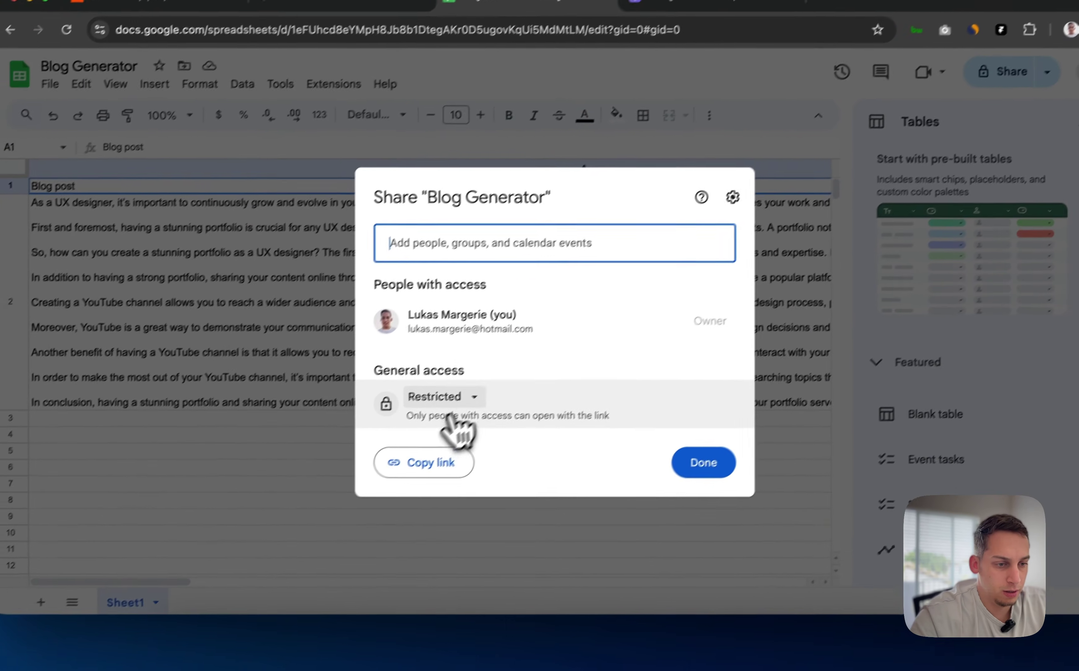
pyautogui.click(346, 483)
pyautogui.click(359, 551)
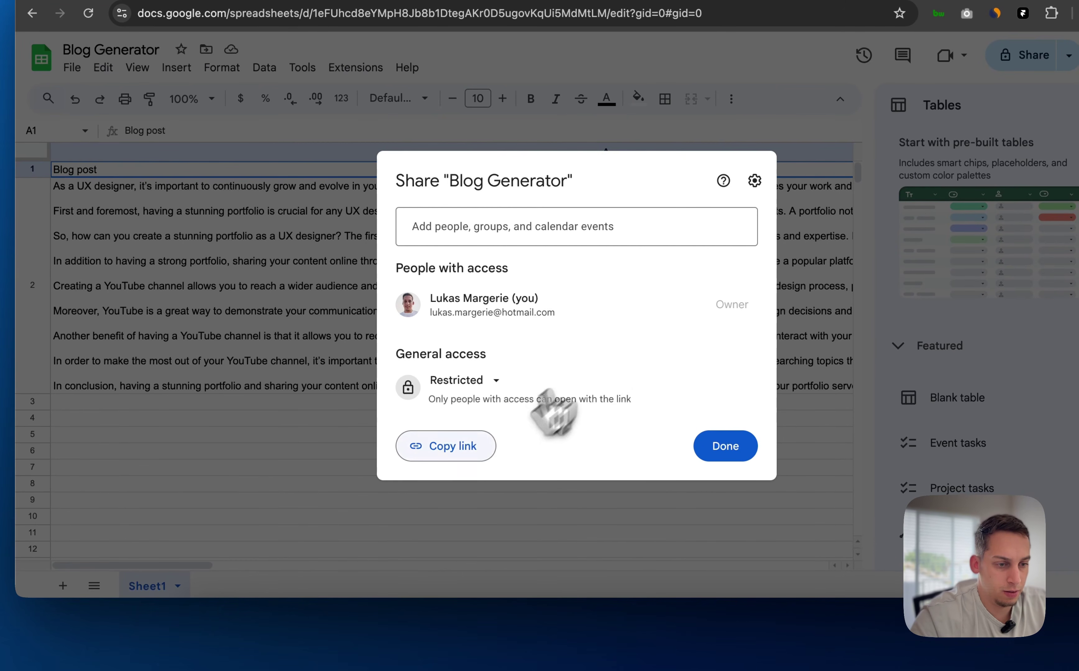
pyautogui.click(453, 447)
pyautogui.click(588, 631)
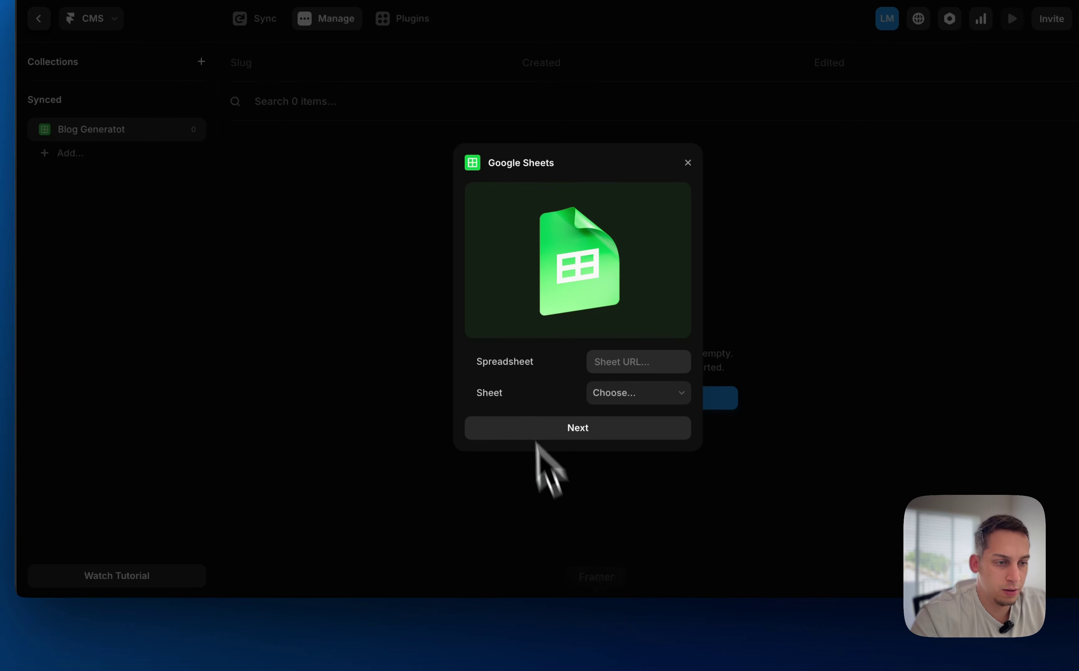
pyautogui.click(638, 362)
pyautogui.press('super+v')
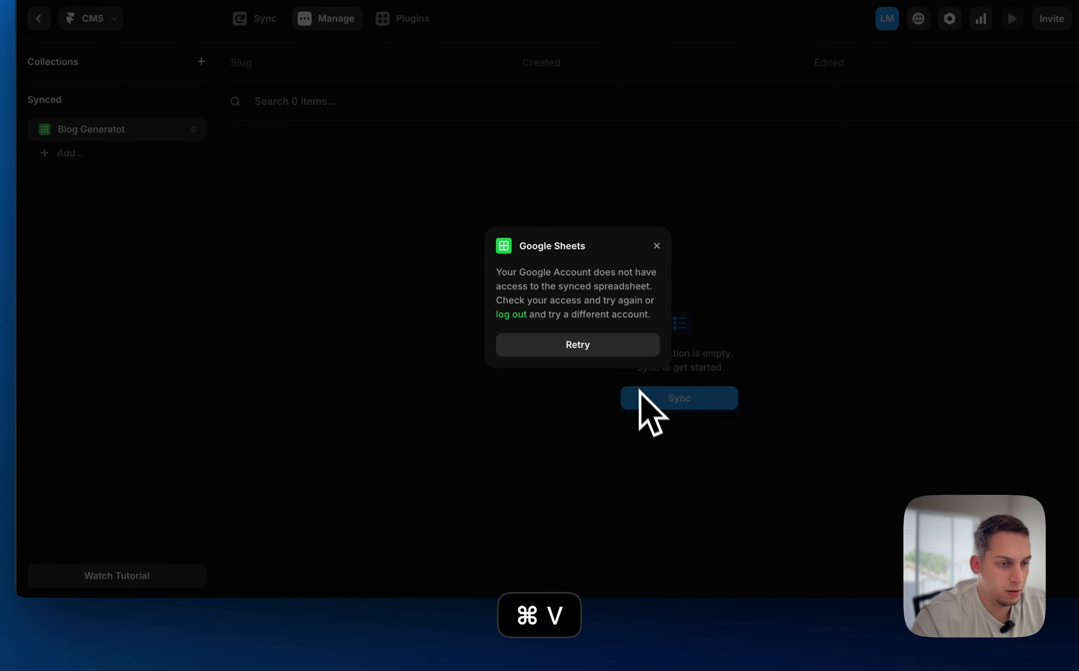
pyautogui.click(604, 347)
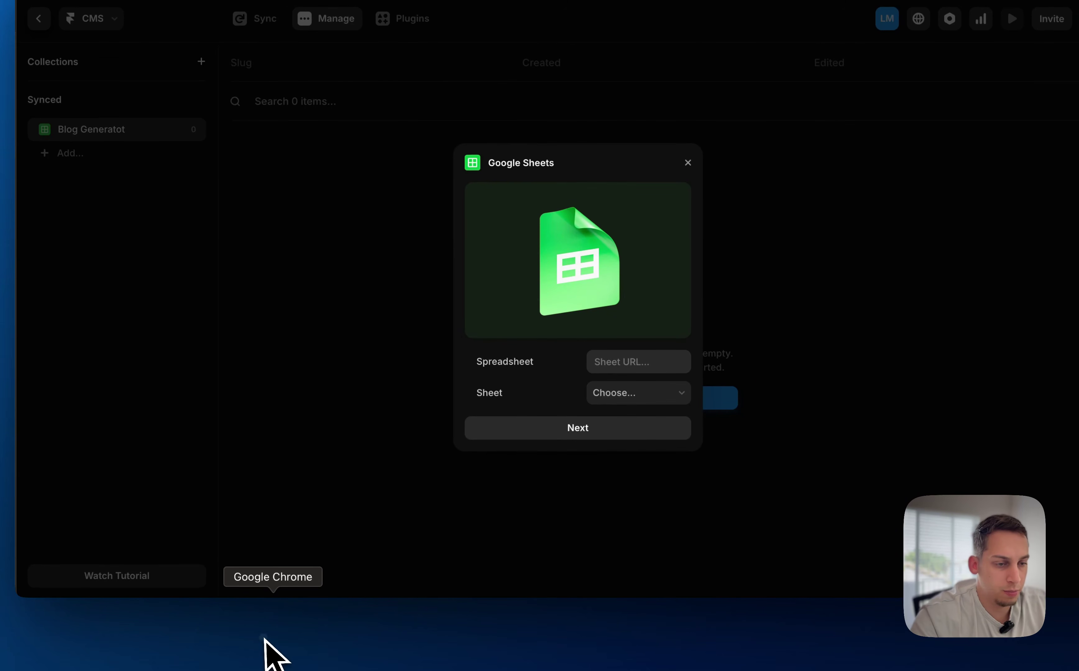
# Set General access to 'Anyone with the link' as Viewer and copy the link again
pyautogui.click(266, 643)
pyautogui.click(412, 409)
pyautogui.click(448, 477)
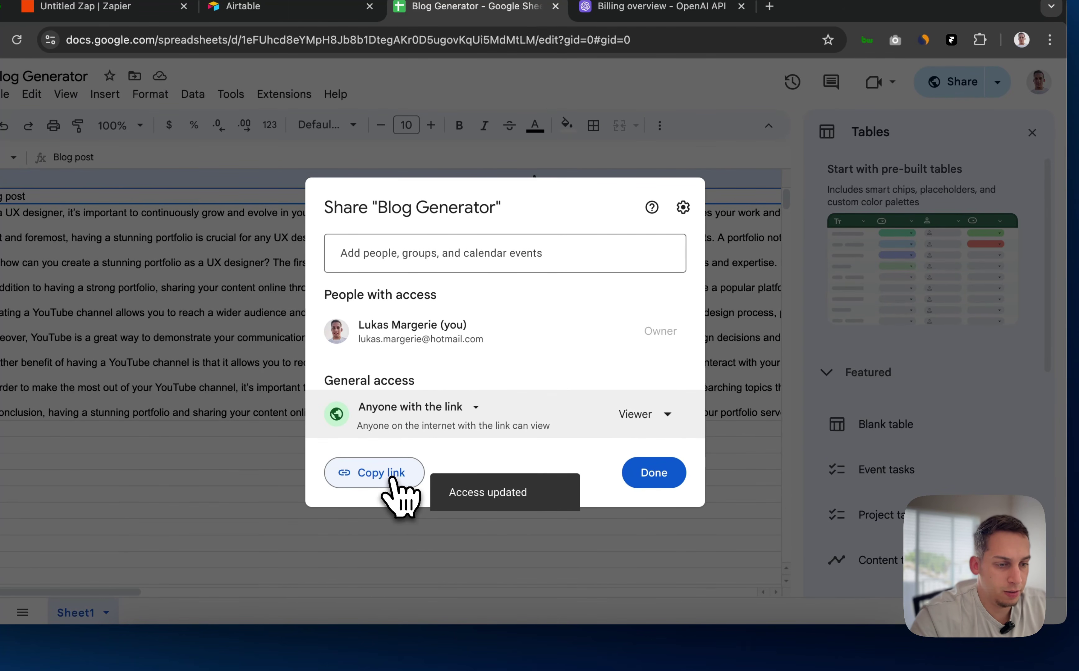
pyautogui.click(417, 476)
pyautogui.click(559, 651)
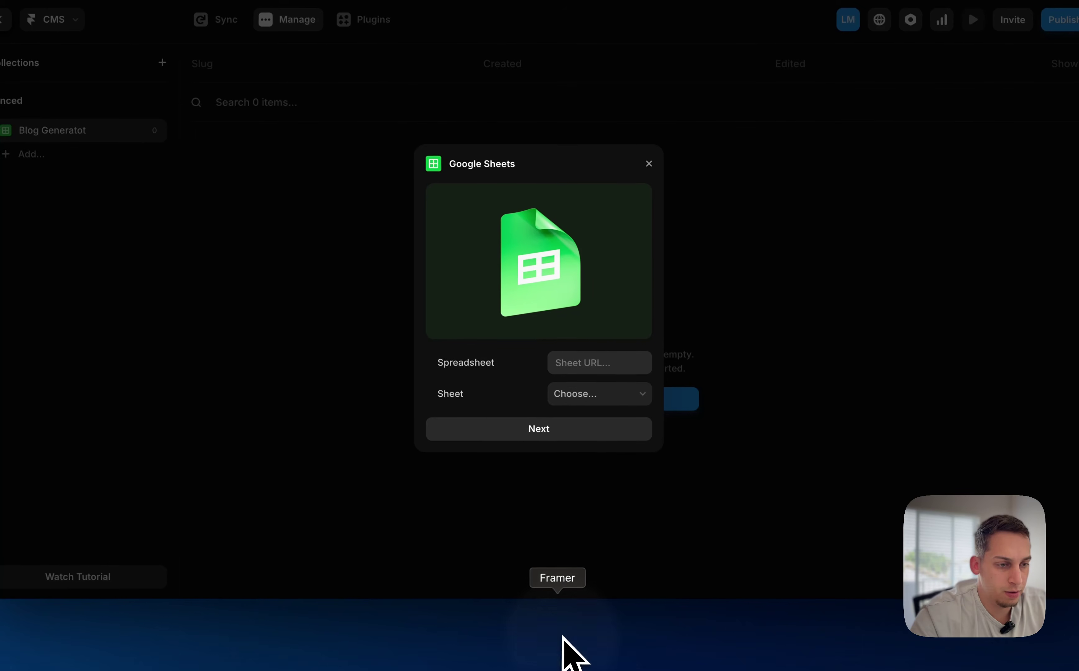
# Paste the sheet link and import Sheet1 with Blog post as a String field and slug
pyautogui.click(568, 359)
pyautogui.press('super+v')
pyautogui.click(575, 393)
pyautogui.click(537, 429)
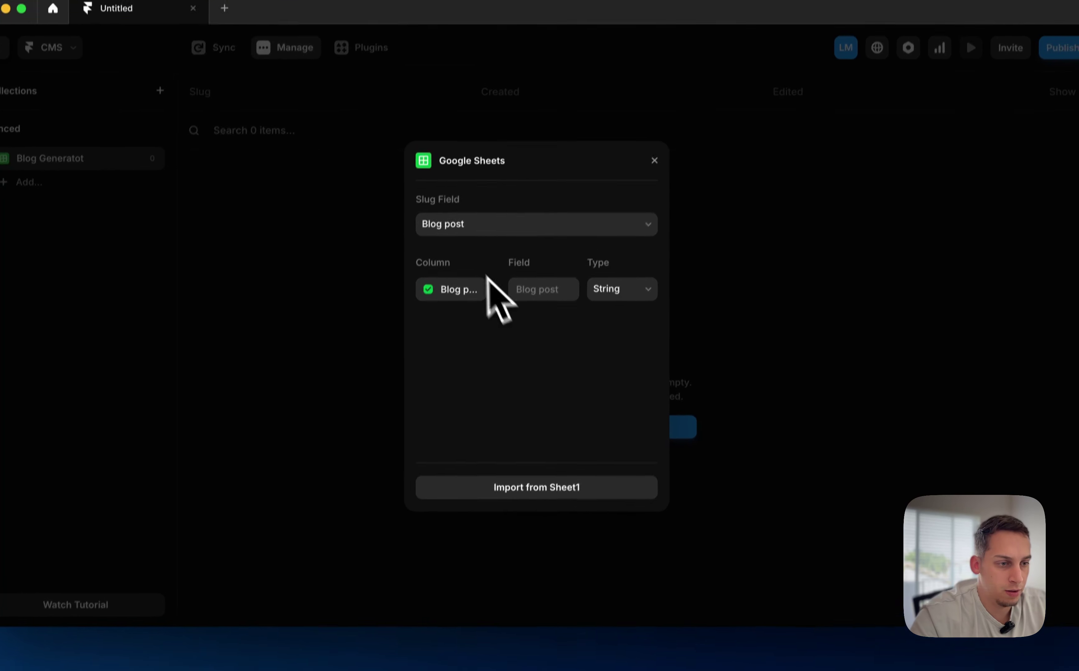
pyautogui.click(634, 289)
pyautogui.click(639, 320)
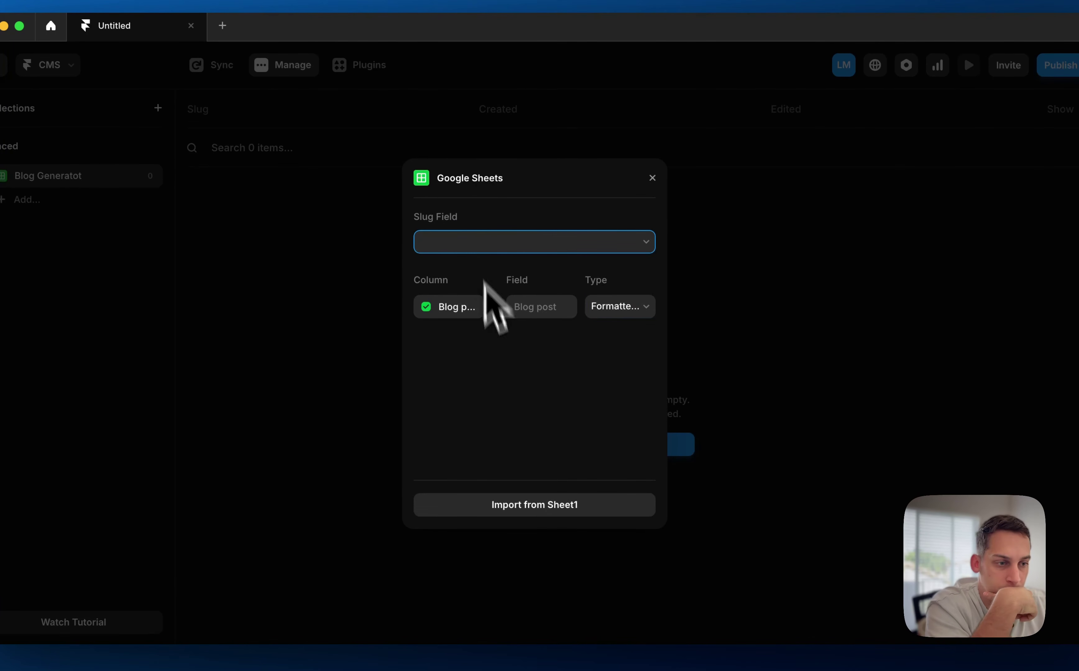
pyautogui.click(511, 493)
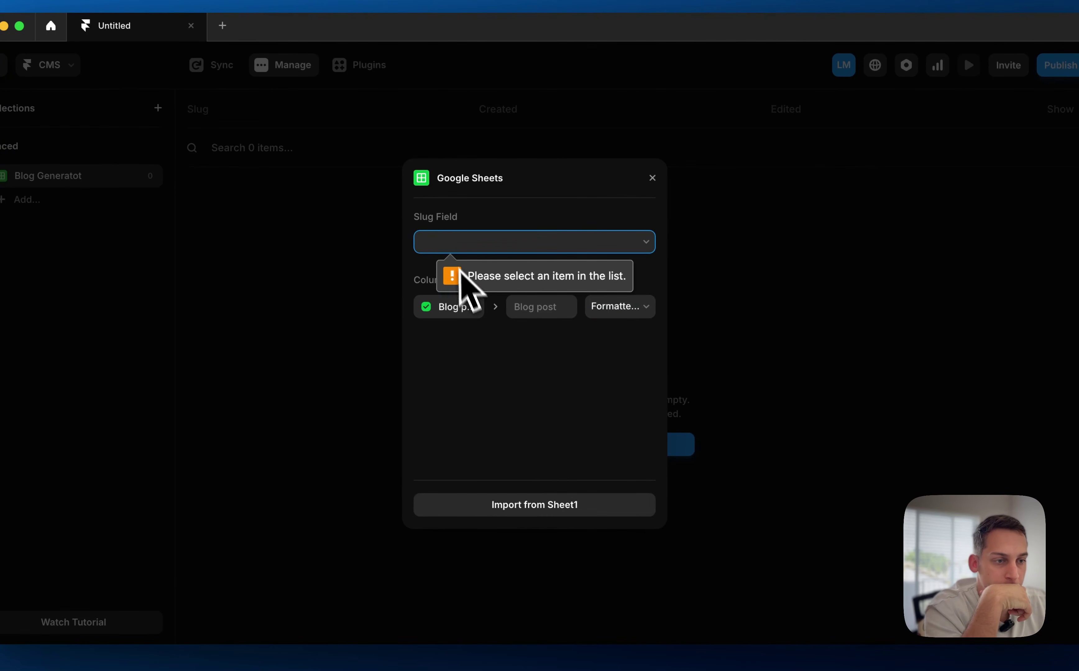
pyautogui.click(643, 306)
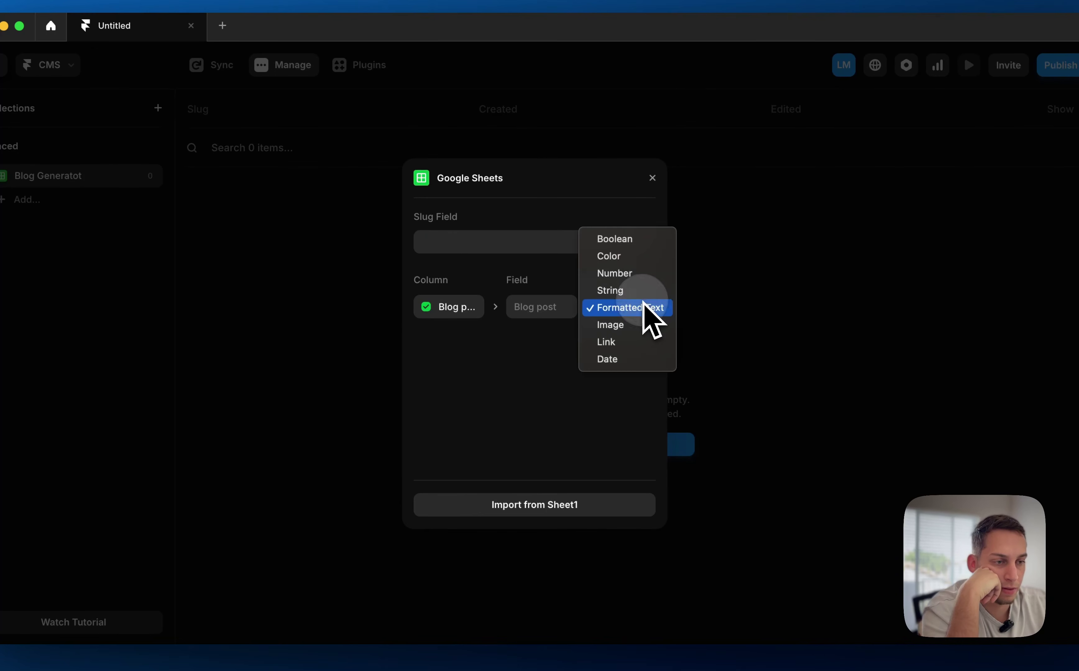
pyautogui.click(626, 290)
pyautogui.click(561, 245)
pyautogui.click(561, 245)
pyautogui.click(524, 511)
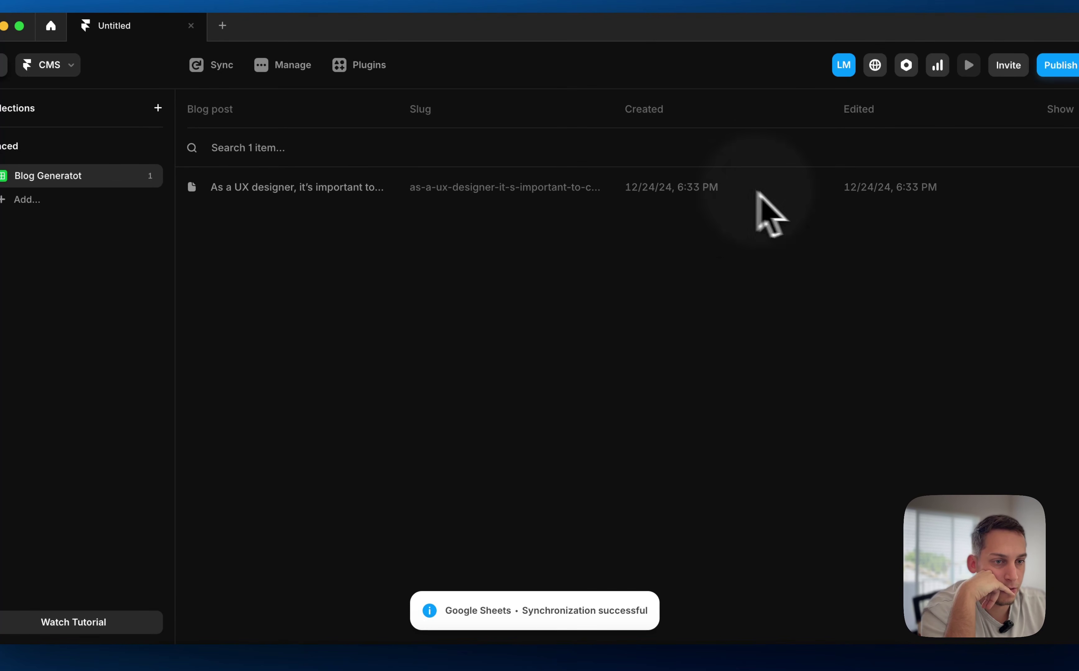
# Inspect the imported blog post item in Blog Generatot, then exit the CMS
pyautogui.click(306, 187)
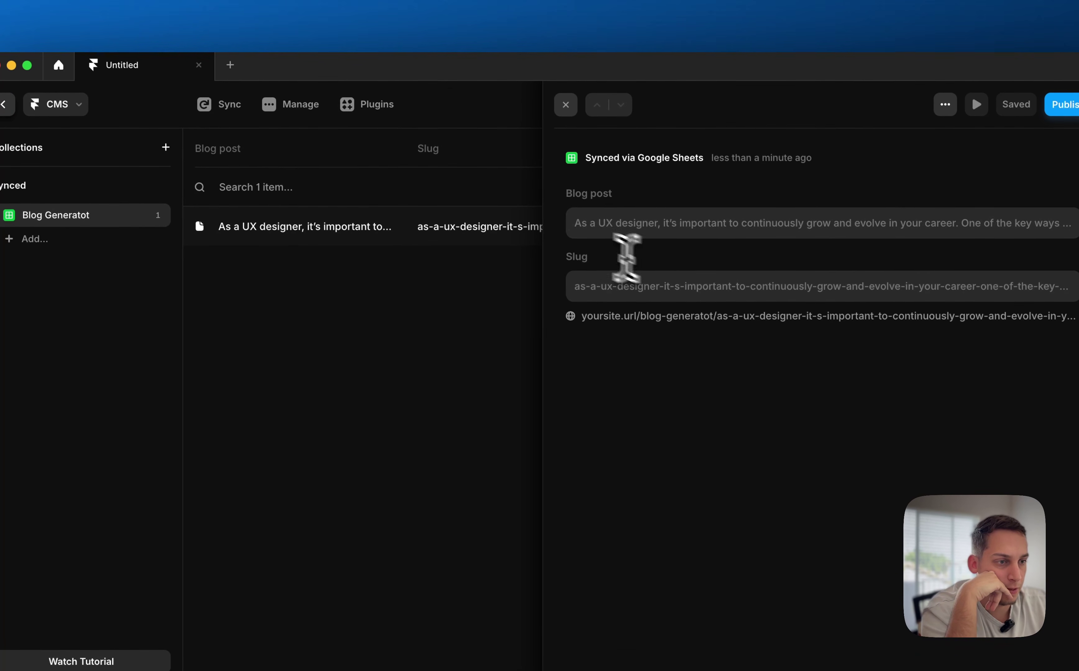
pyautogui.moveTo(579, 229); pyautogui.dragTo(1024, 234)
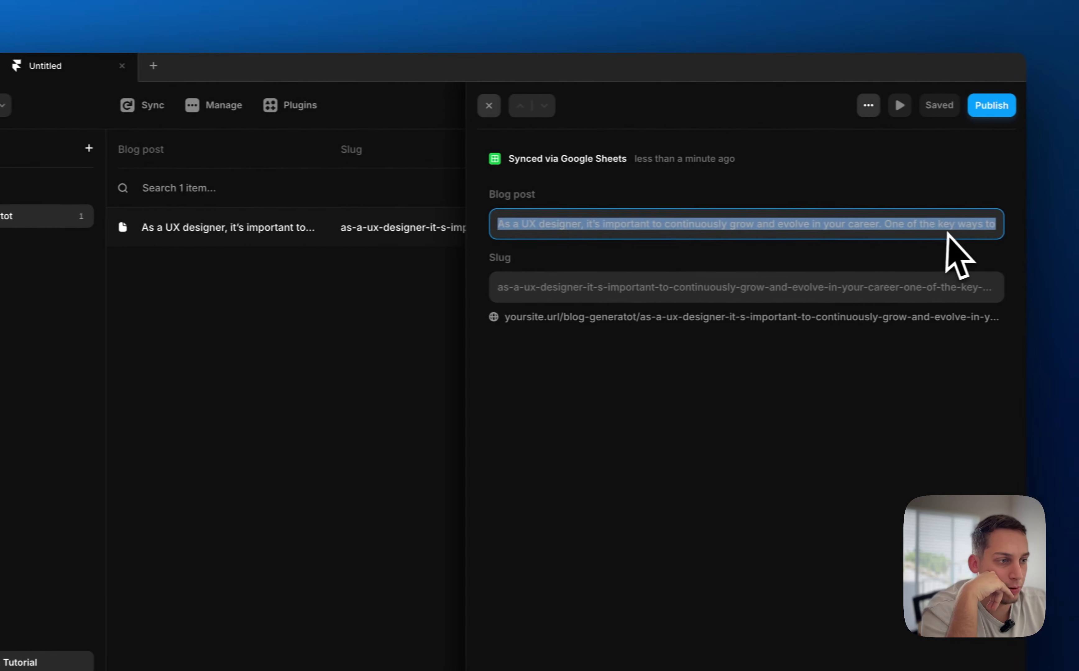
pyautogui.click(266, 276)
pyautogui.click(66, 103)
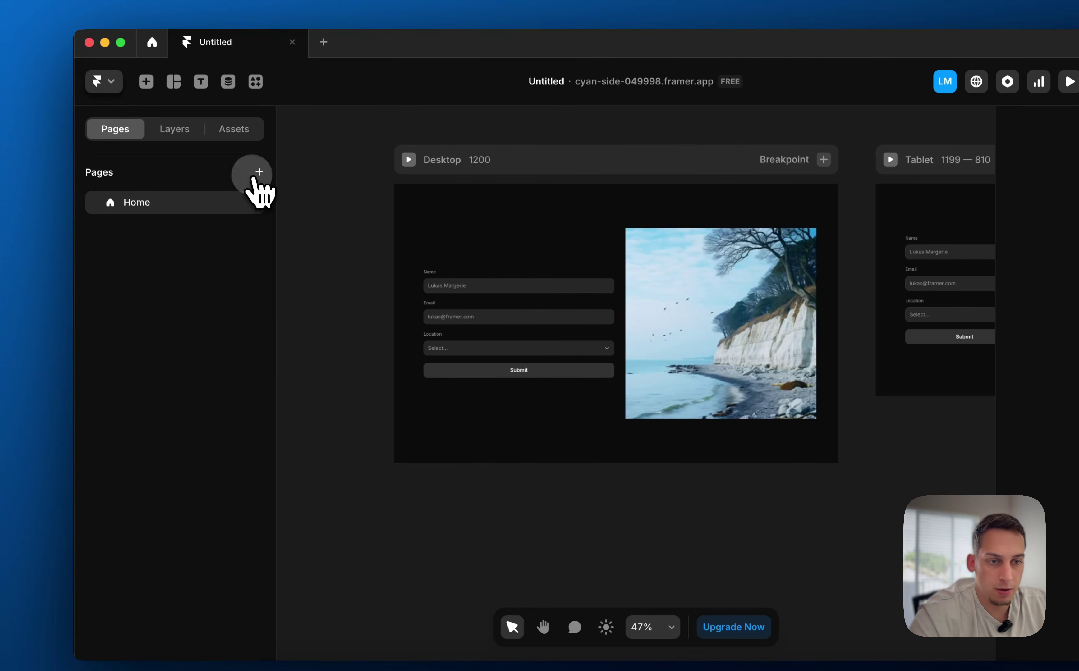
# Add a new CMS Detail Page for the Blog Generatot collection
pyautogui.click(254, 177)
pyautogui.moveTo(302, 214)
pyautogui.moveTo(410, 215)
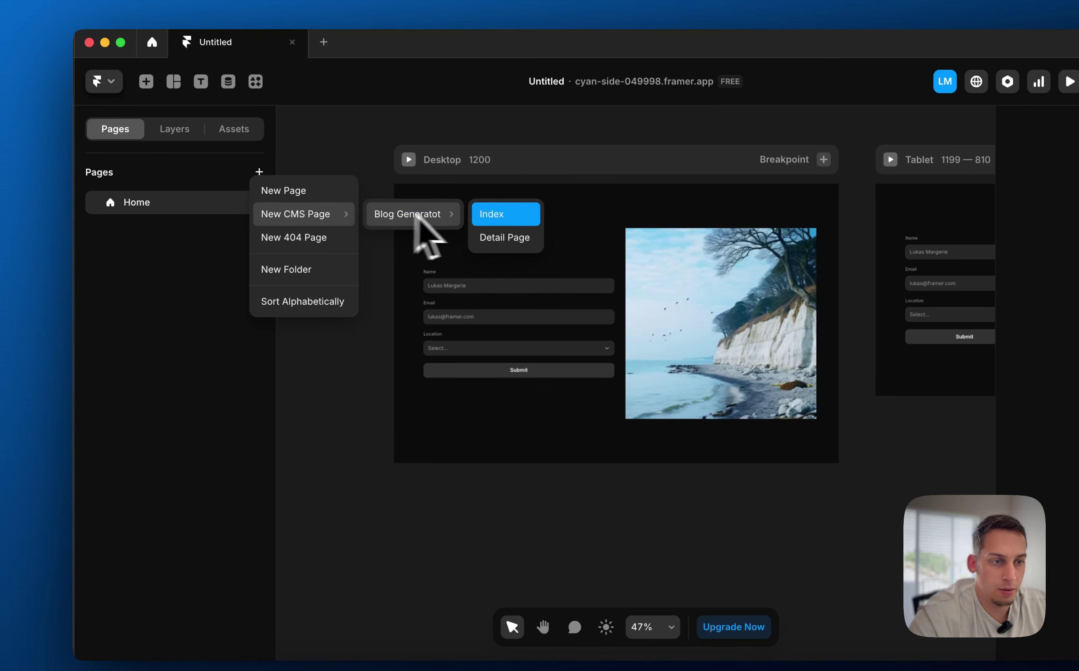
pyautogui.click(493, 240)
# Inspect the blog text frame on the detail page, then return to Home
pyautogui.scroll(-10, 551, 384)
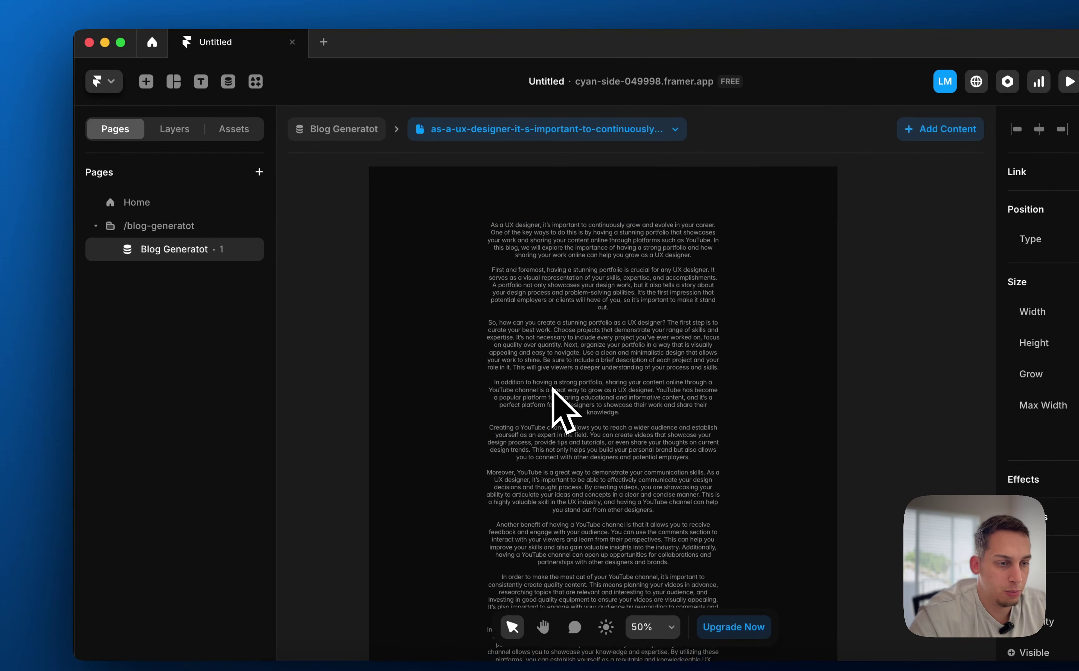
pyautogui.click(362, 286)
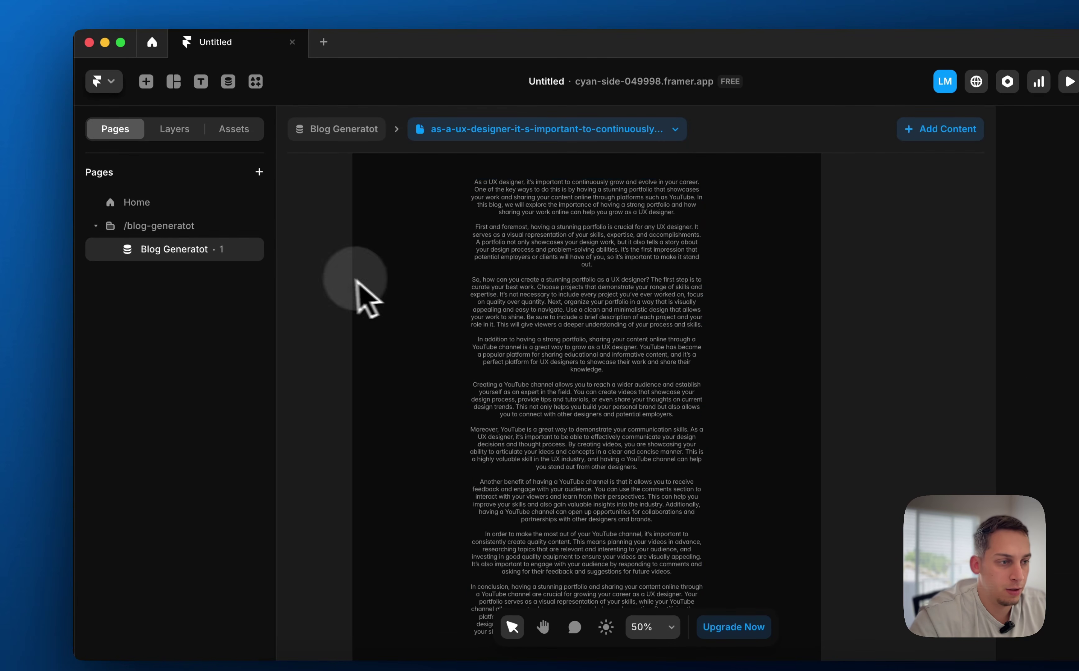
pyautogui.scroll(8, 337, 296)
pyautogui.click(382, 349)
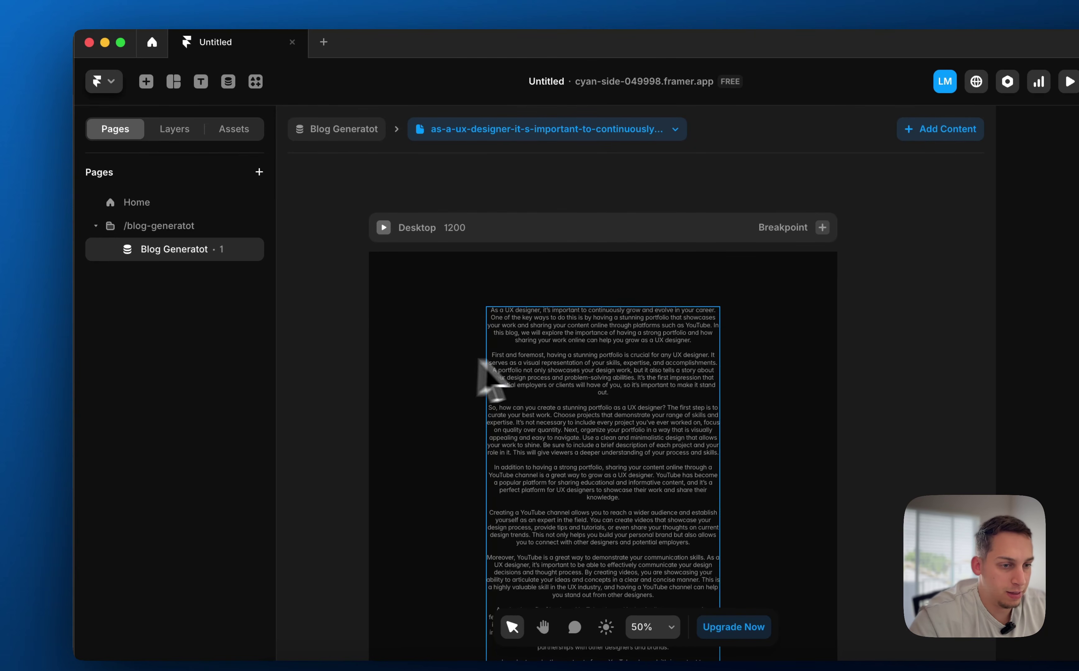
pyautogui.click(515, 351)
pyautogui.click(360, 321)
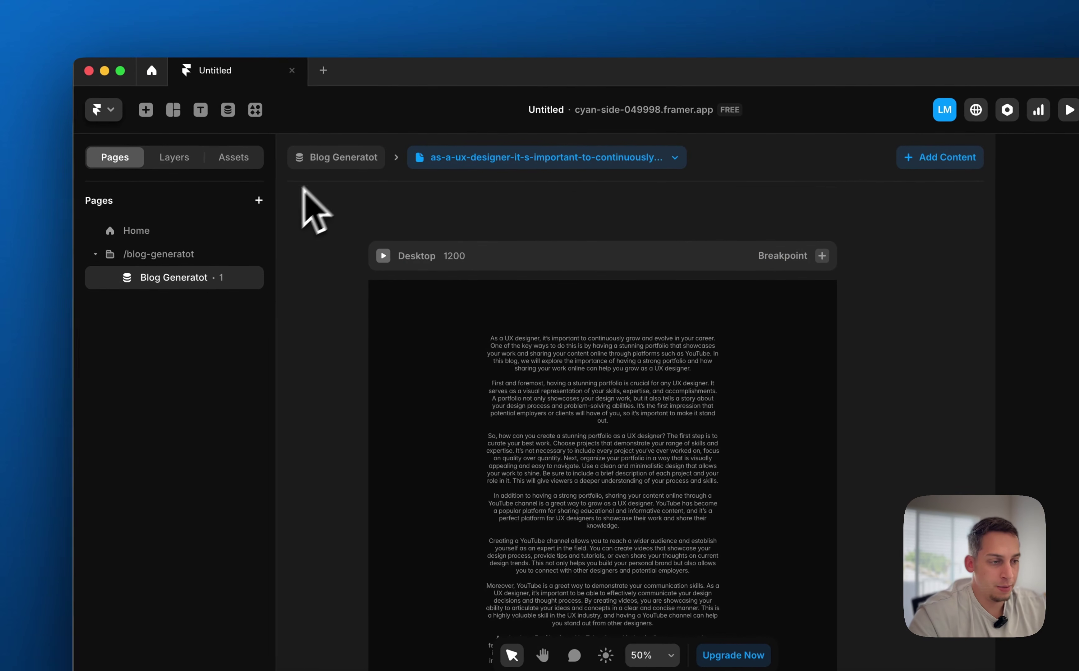
pyautogui.click(179, 232)
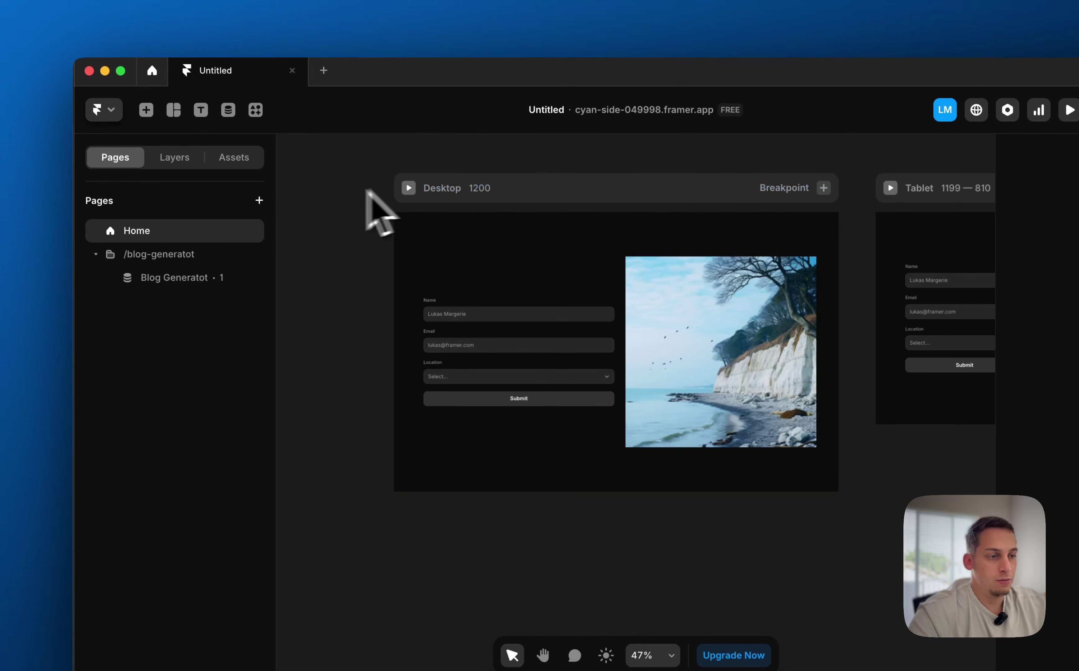